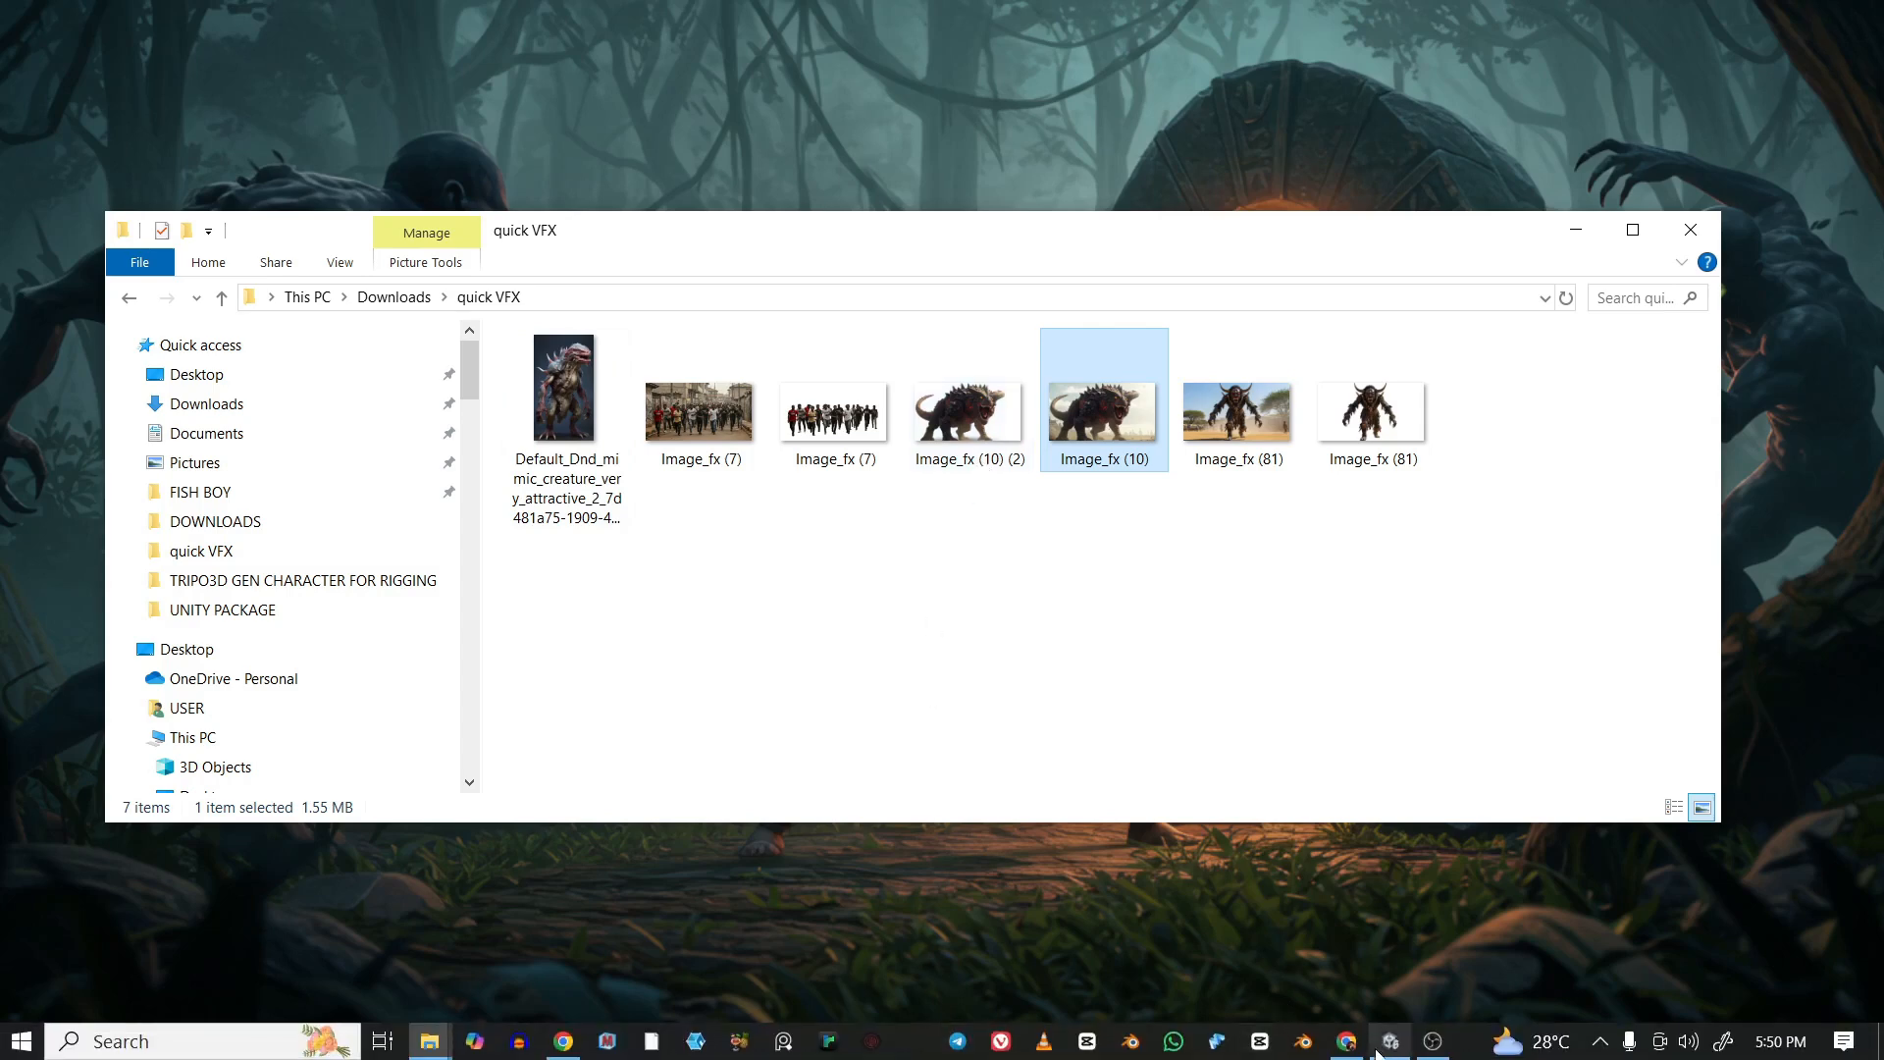
Switch to Chrome and open VideoFX from the Veo 2 page
mouse_move(564, 1048)
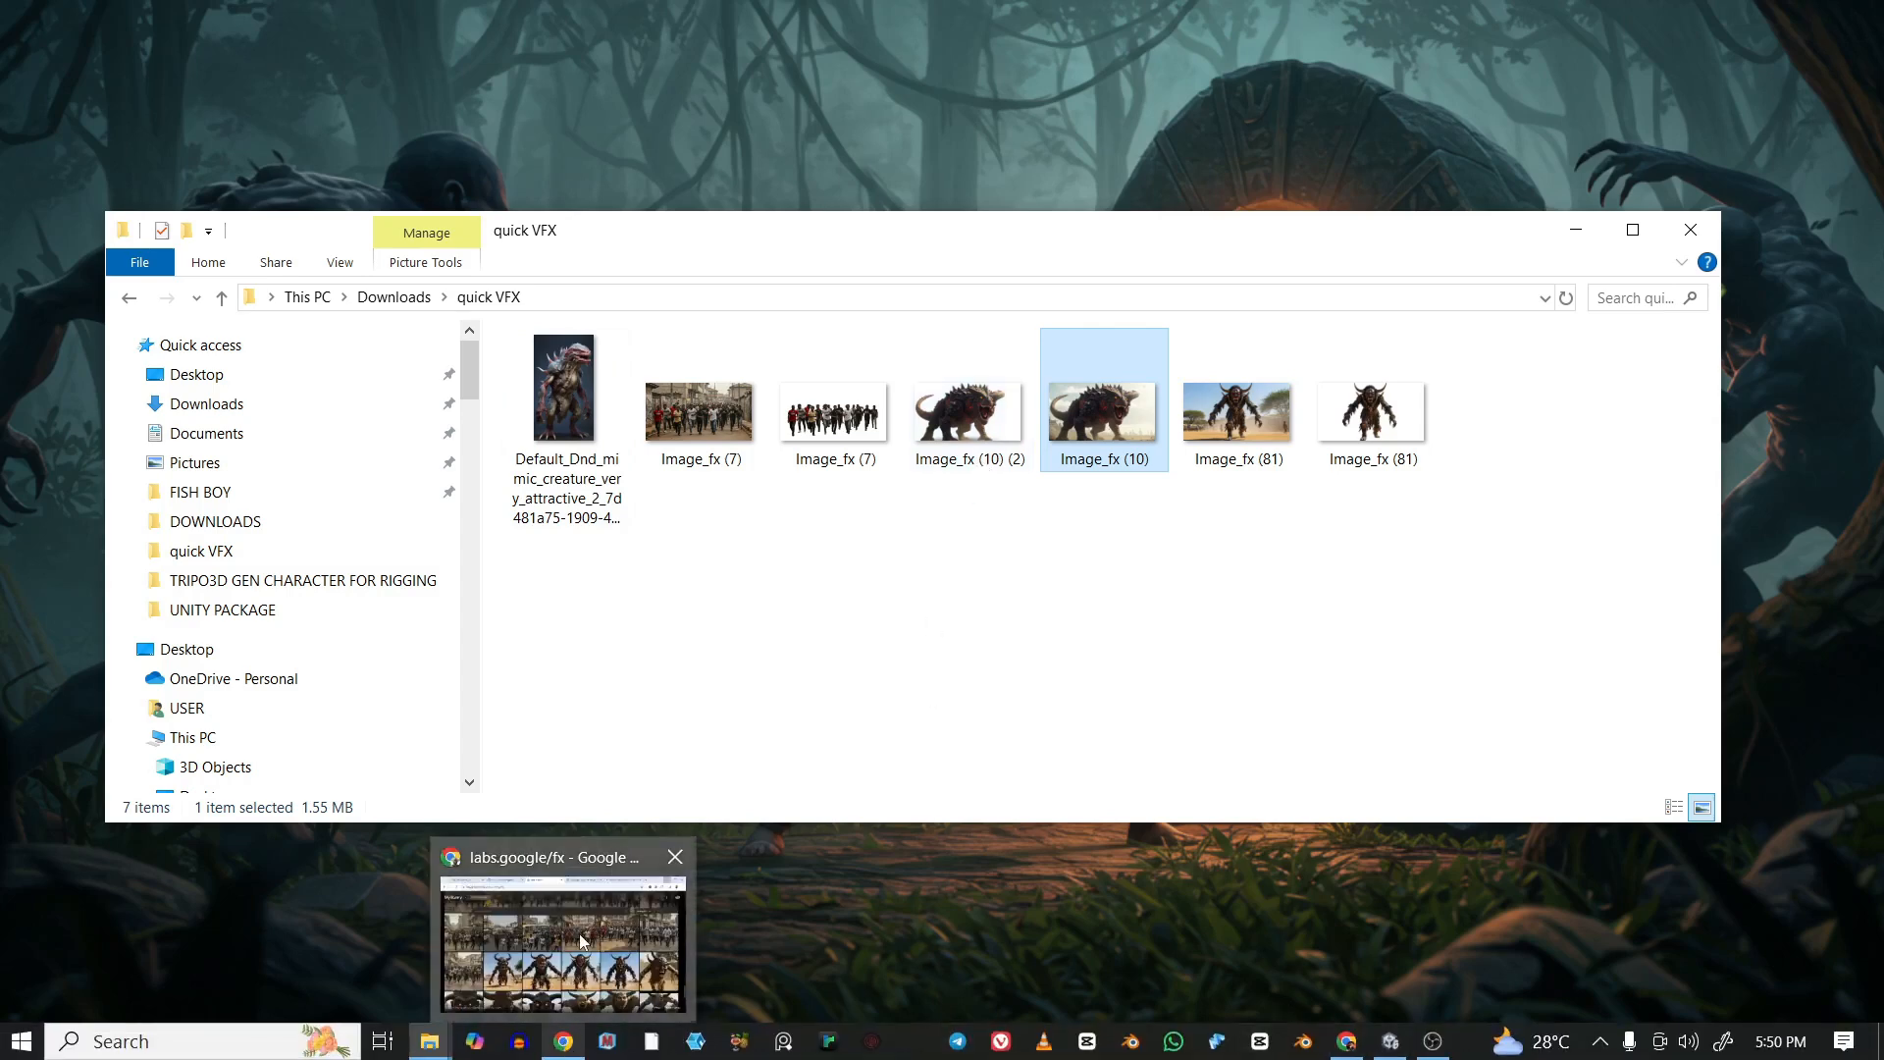
left_click(565, 1046)
left_click(454, 27)
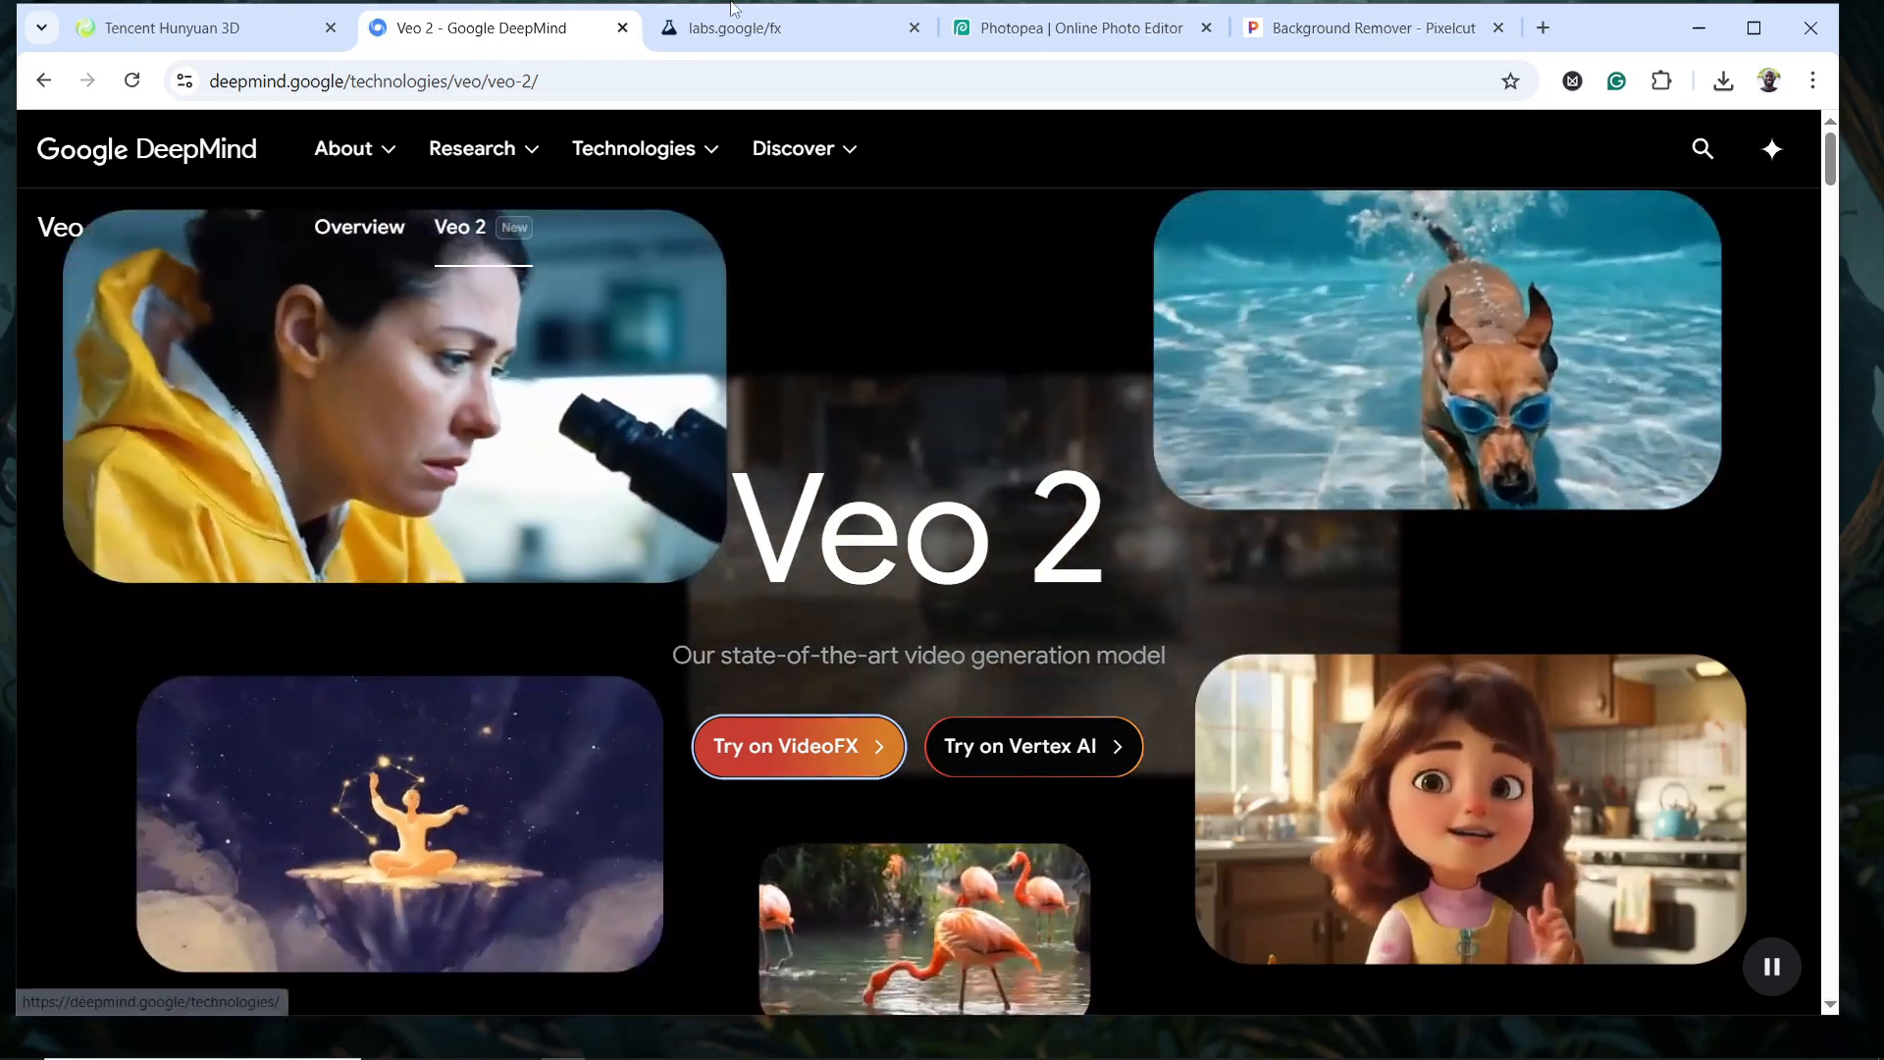
left_click(836, 731)
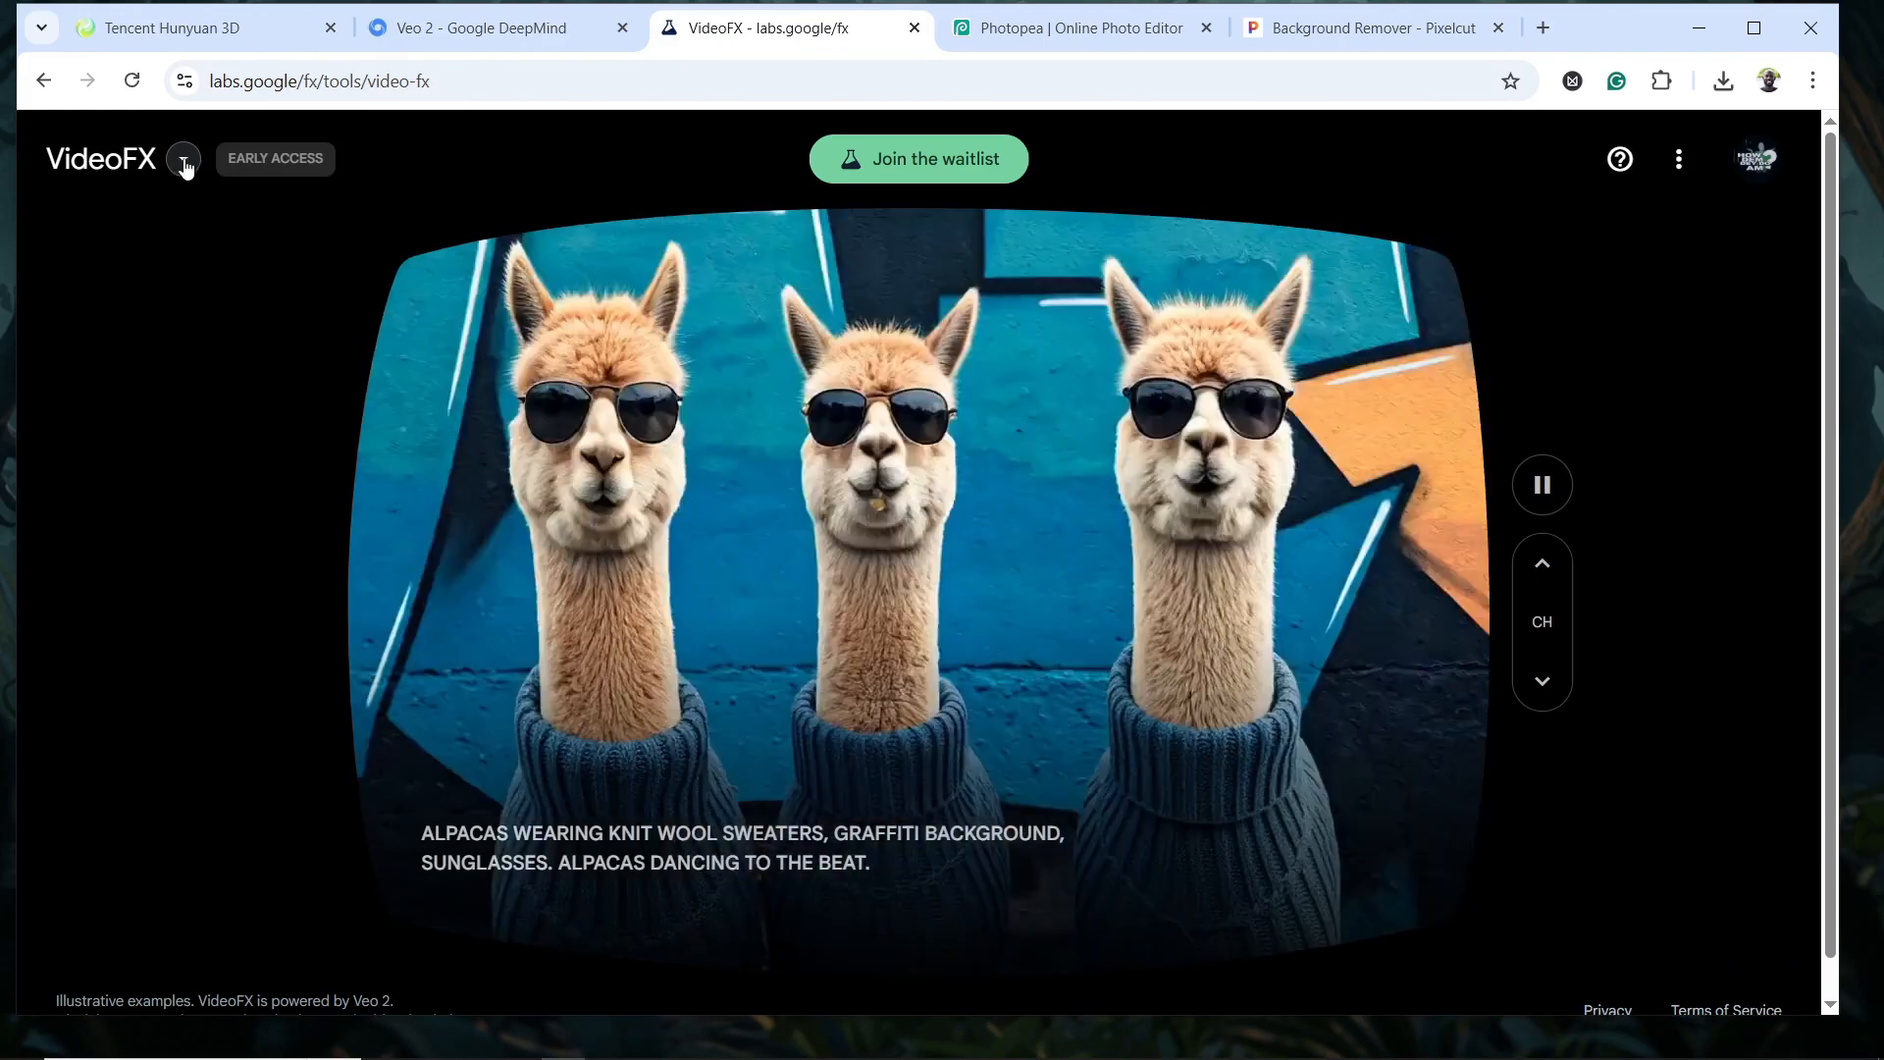
Switch to ImageFX and download the generated mushroom-headed creature with outstretched arms on a dark background
left_click(184, 163)
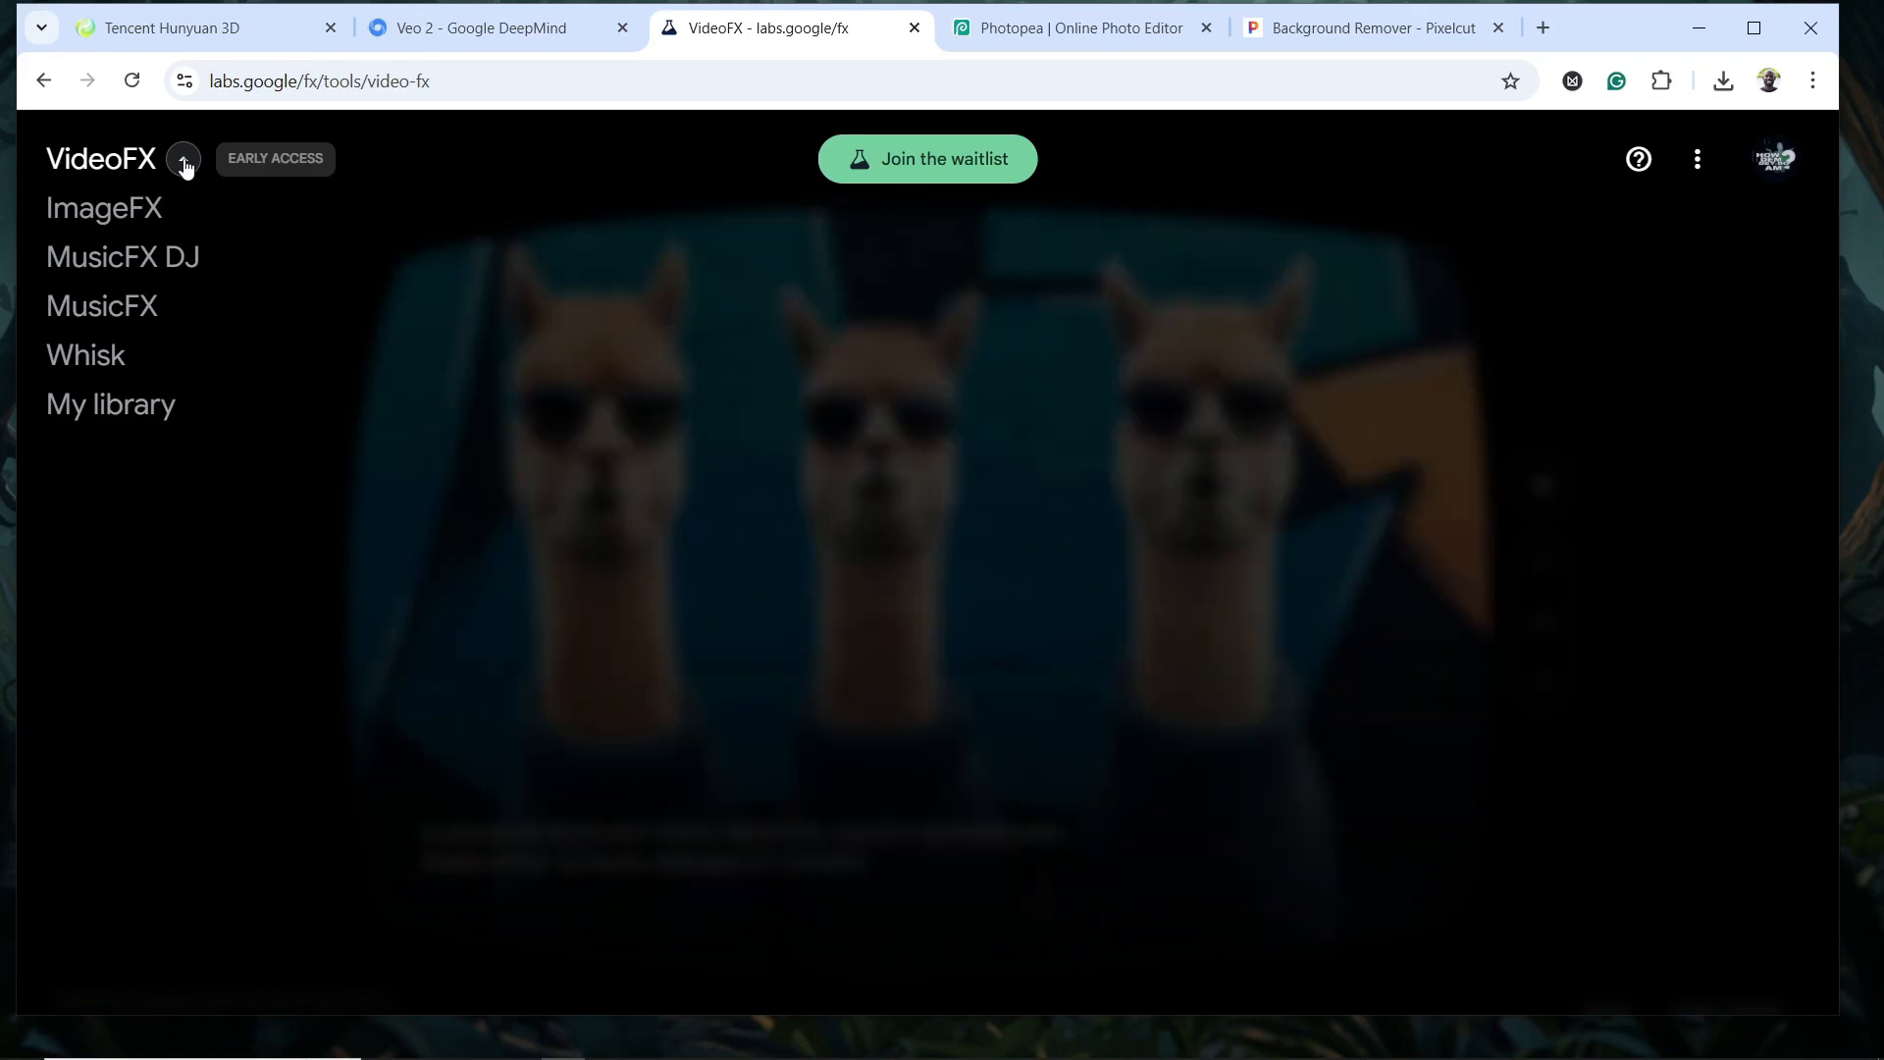
left_click(117, 213)
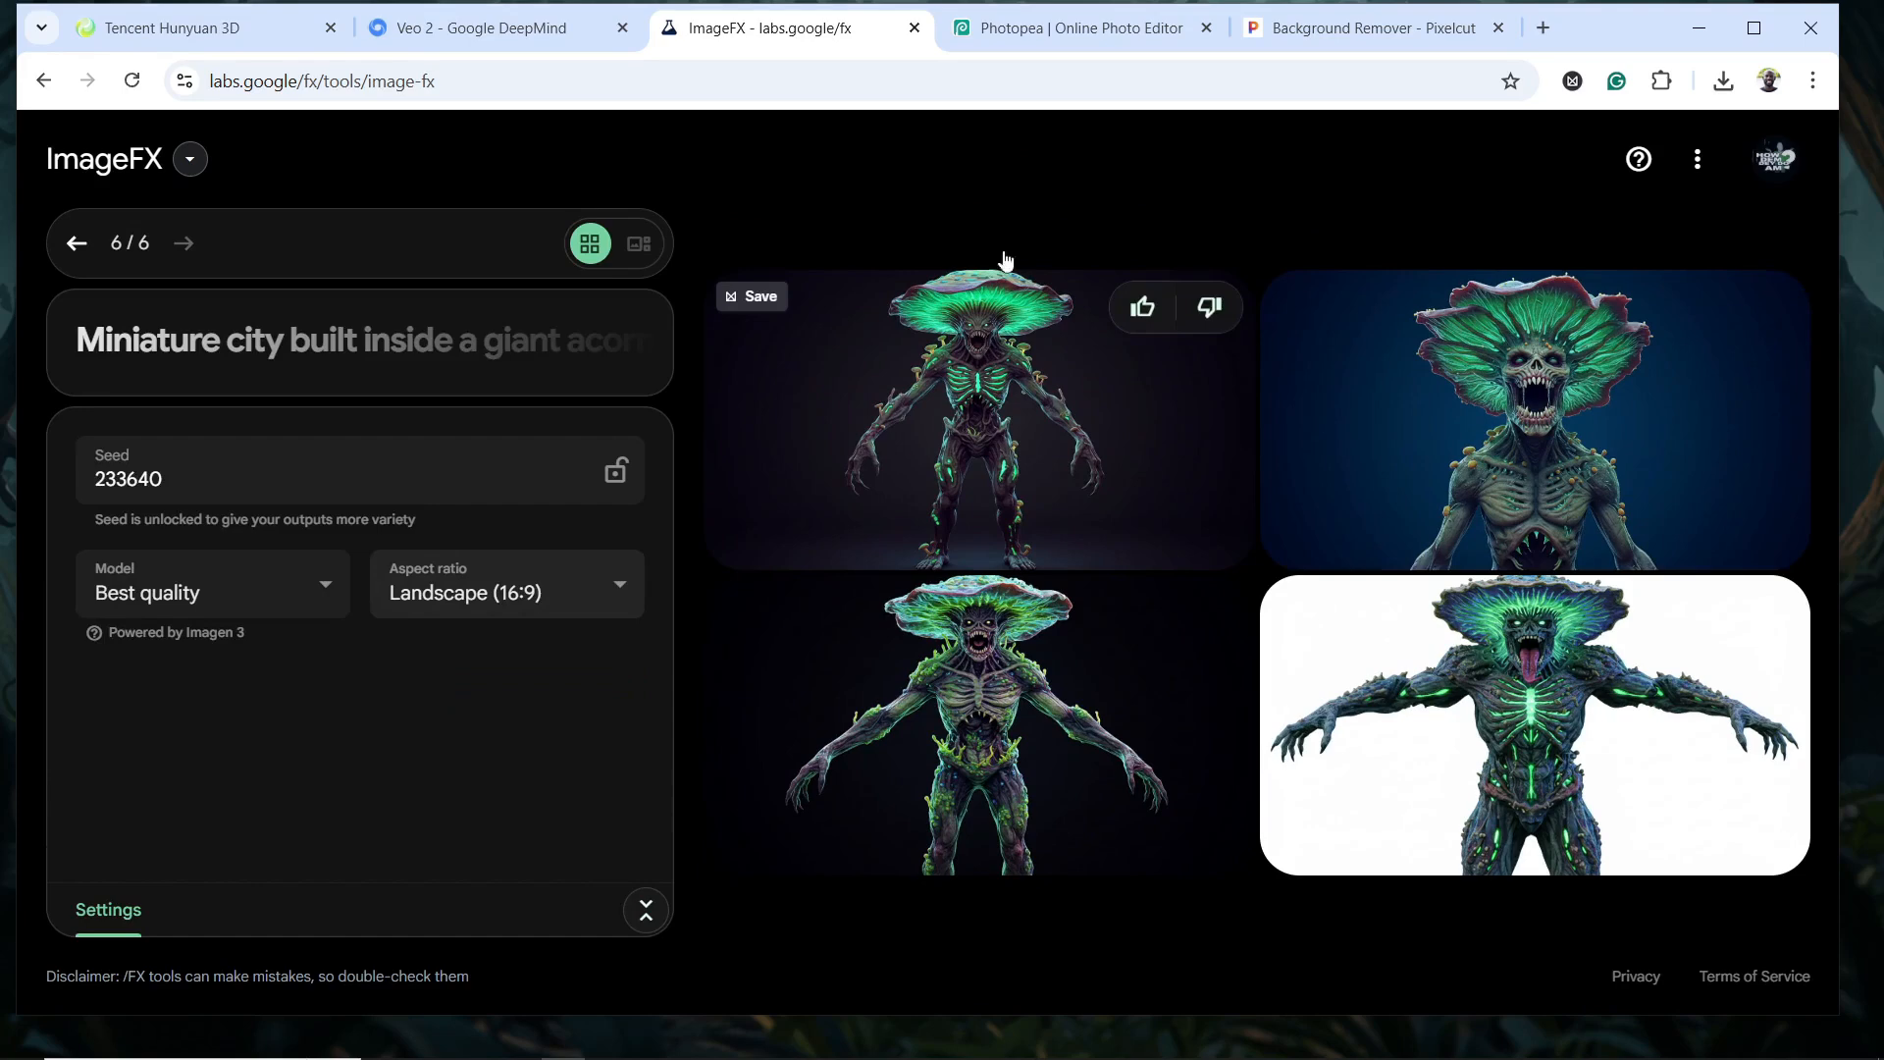
left_click(278, 355)
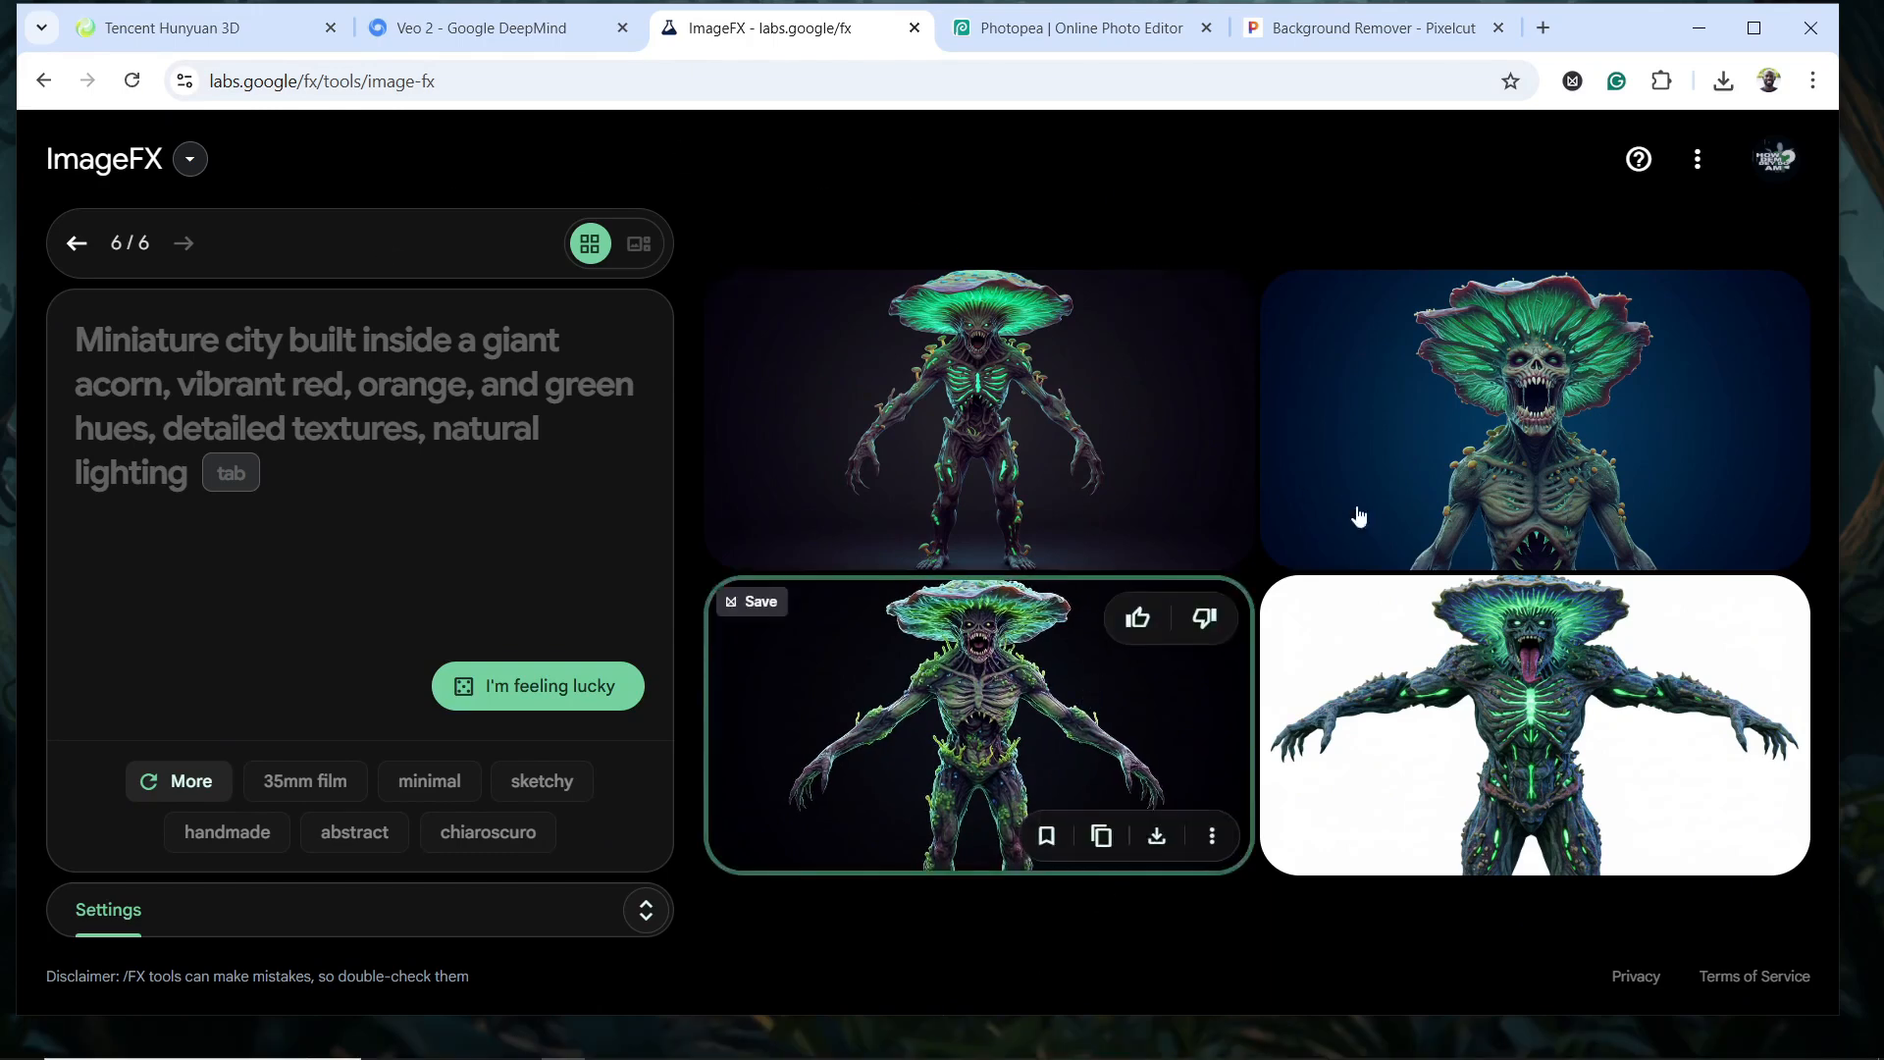
left_click(1211, 835)
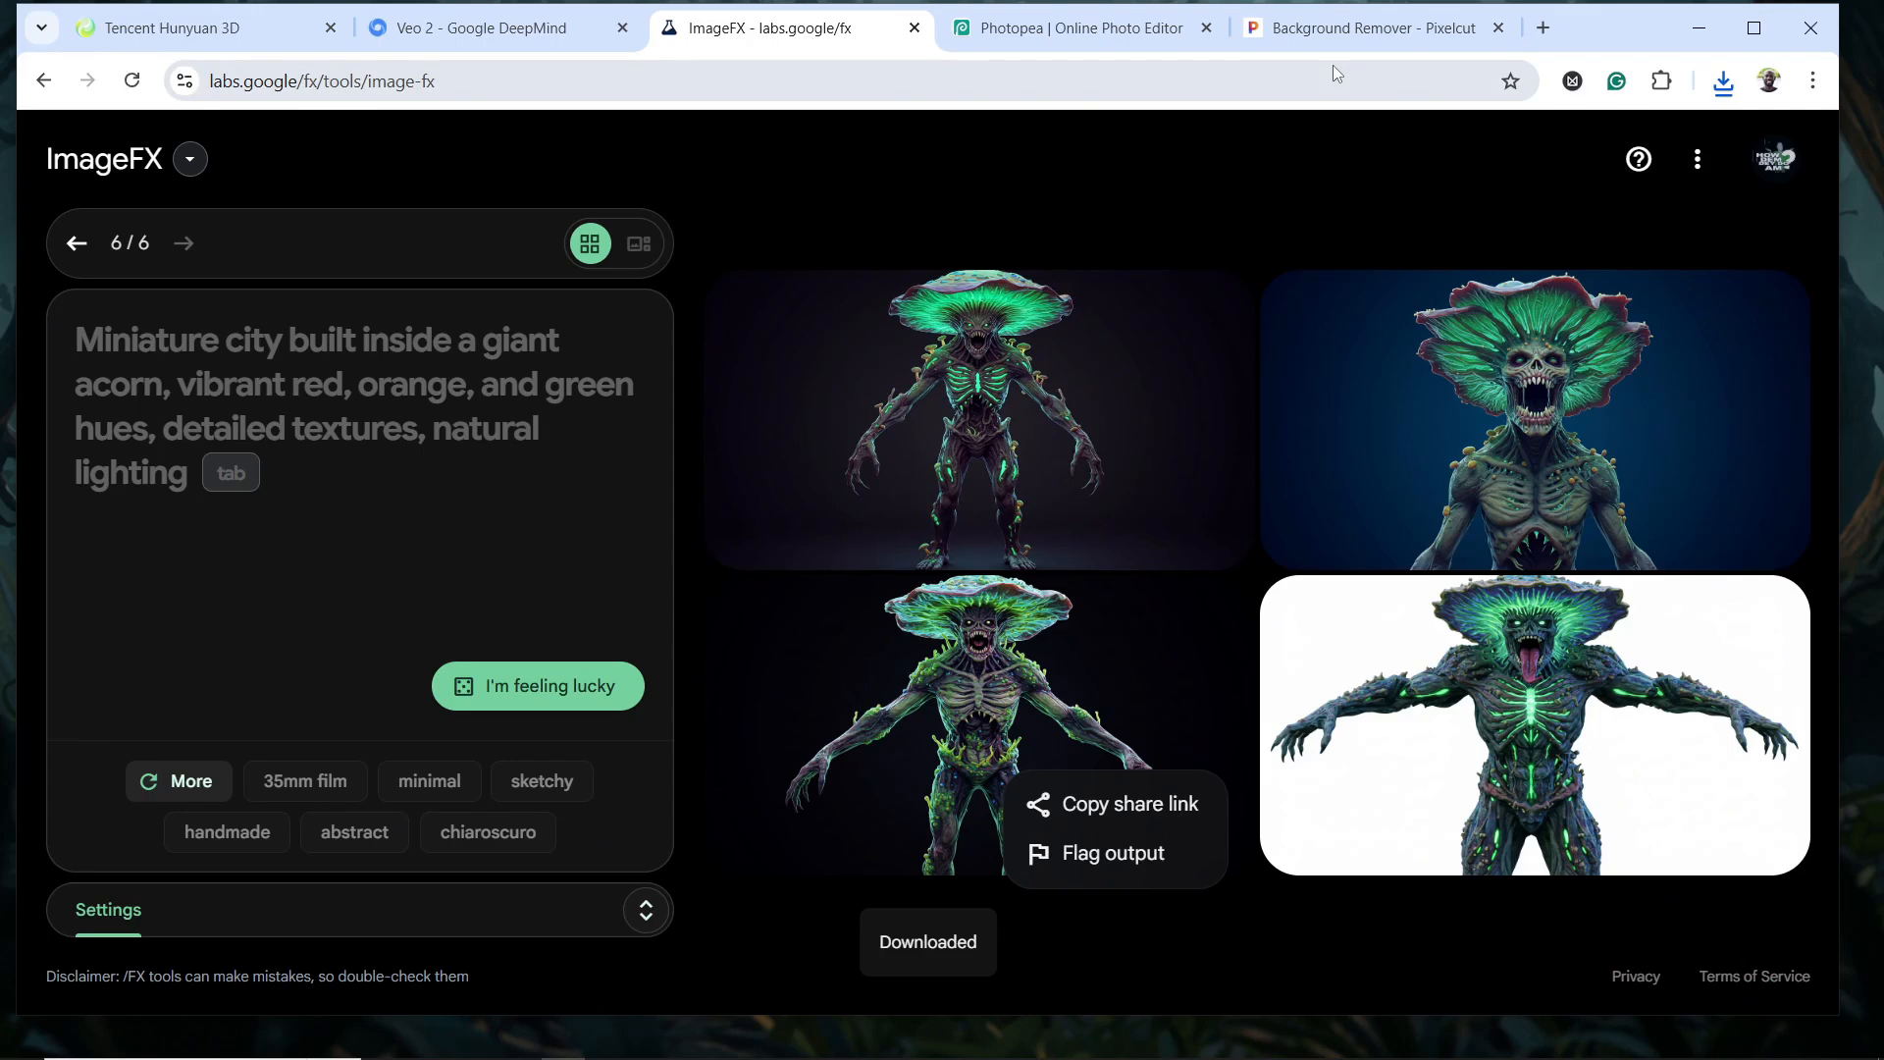
Preview the Image_fx (10) monster picture from the quick VFX folder, then close the preview
mouse_move(901, 1055)
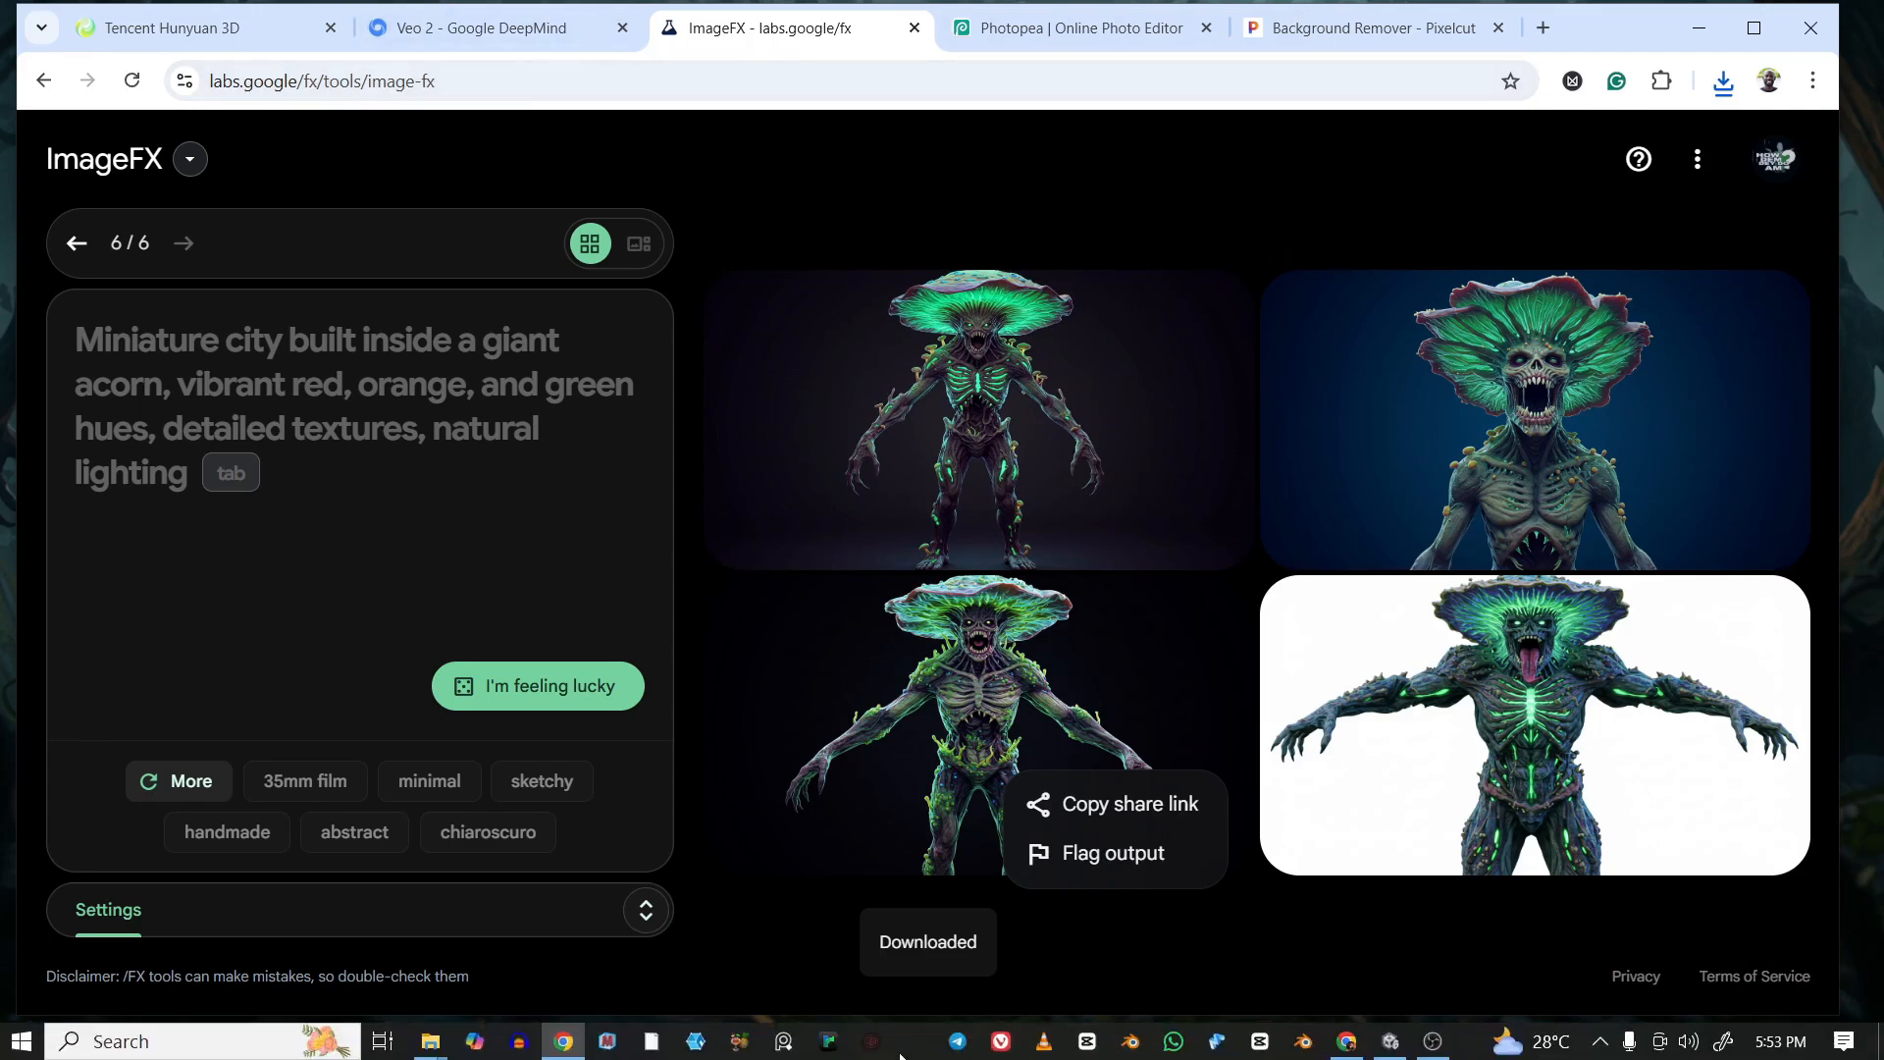
left_click(429, 1041)
left_click(149, 948)
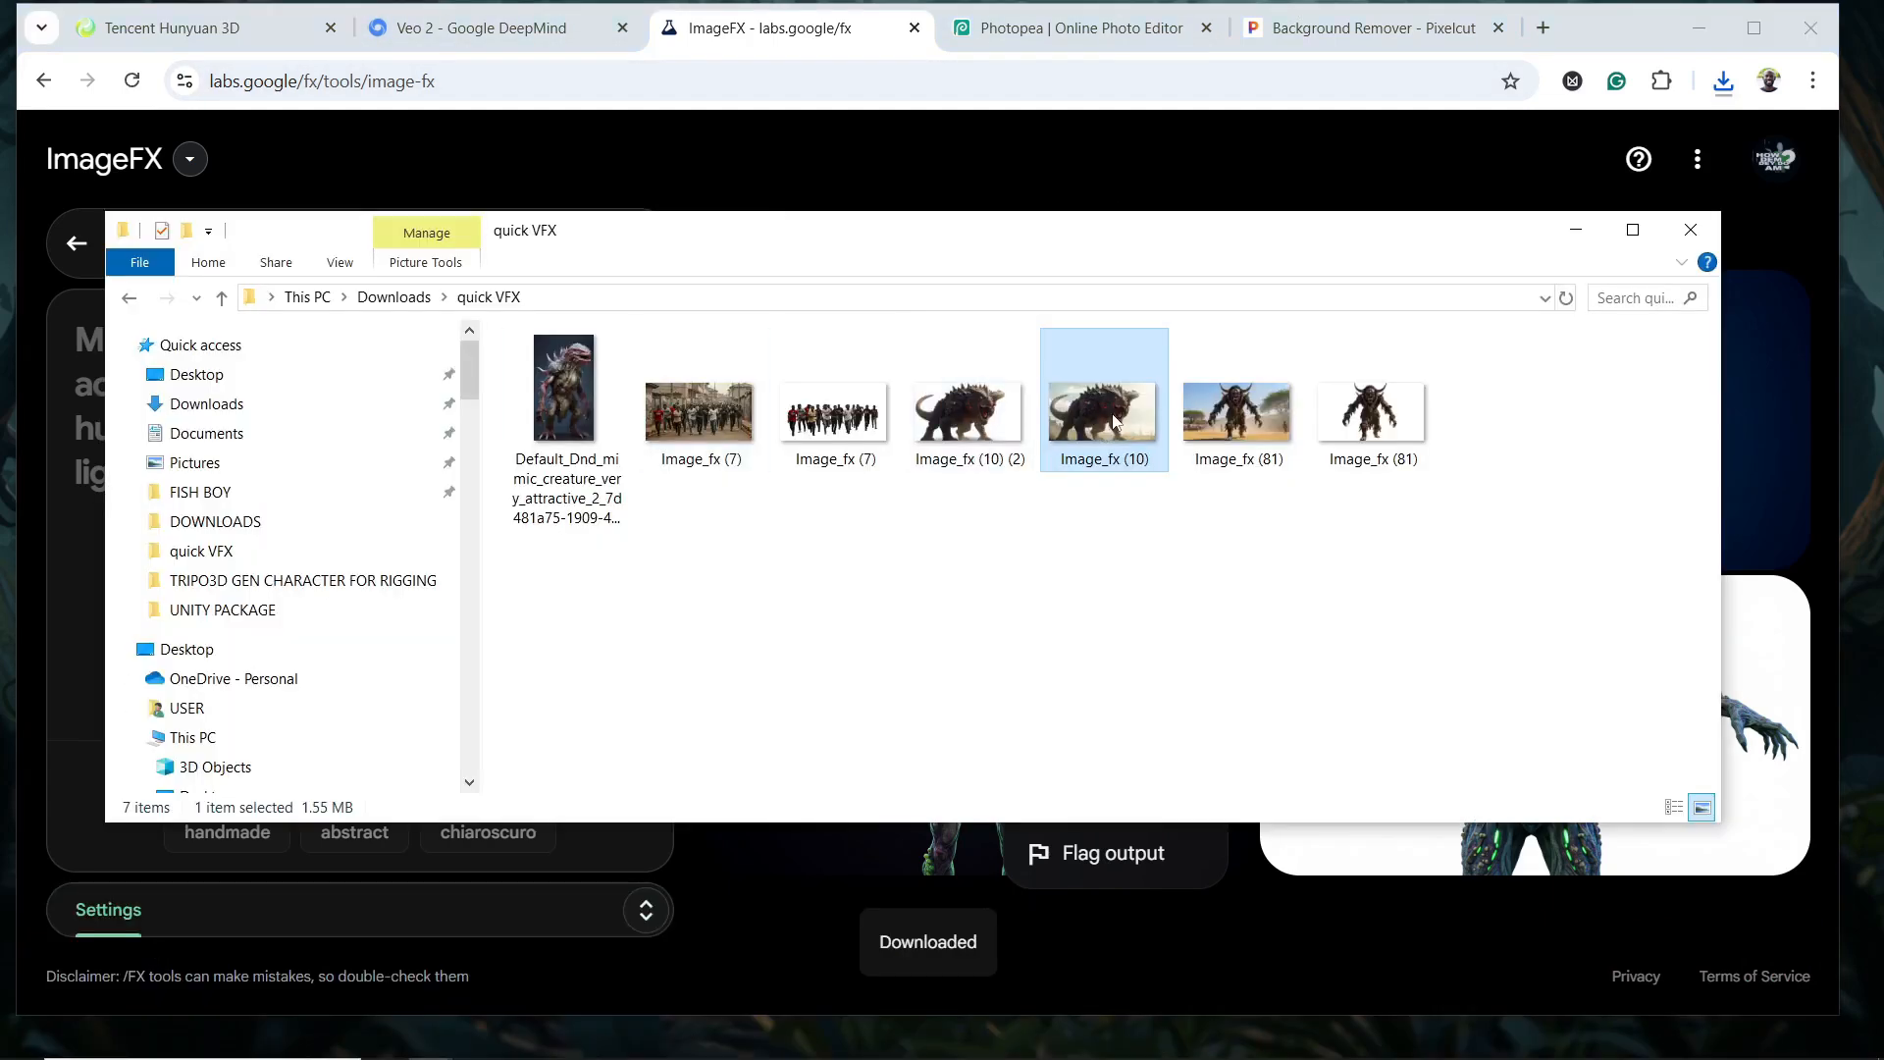
double_click(1114, 420)
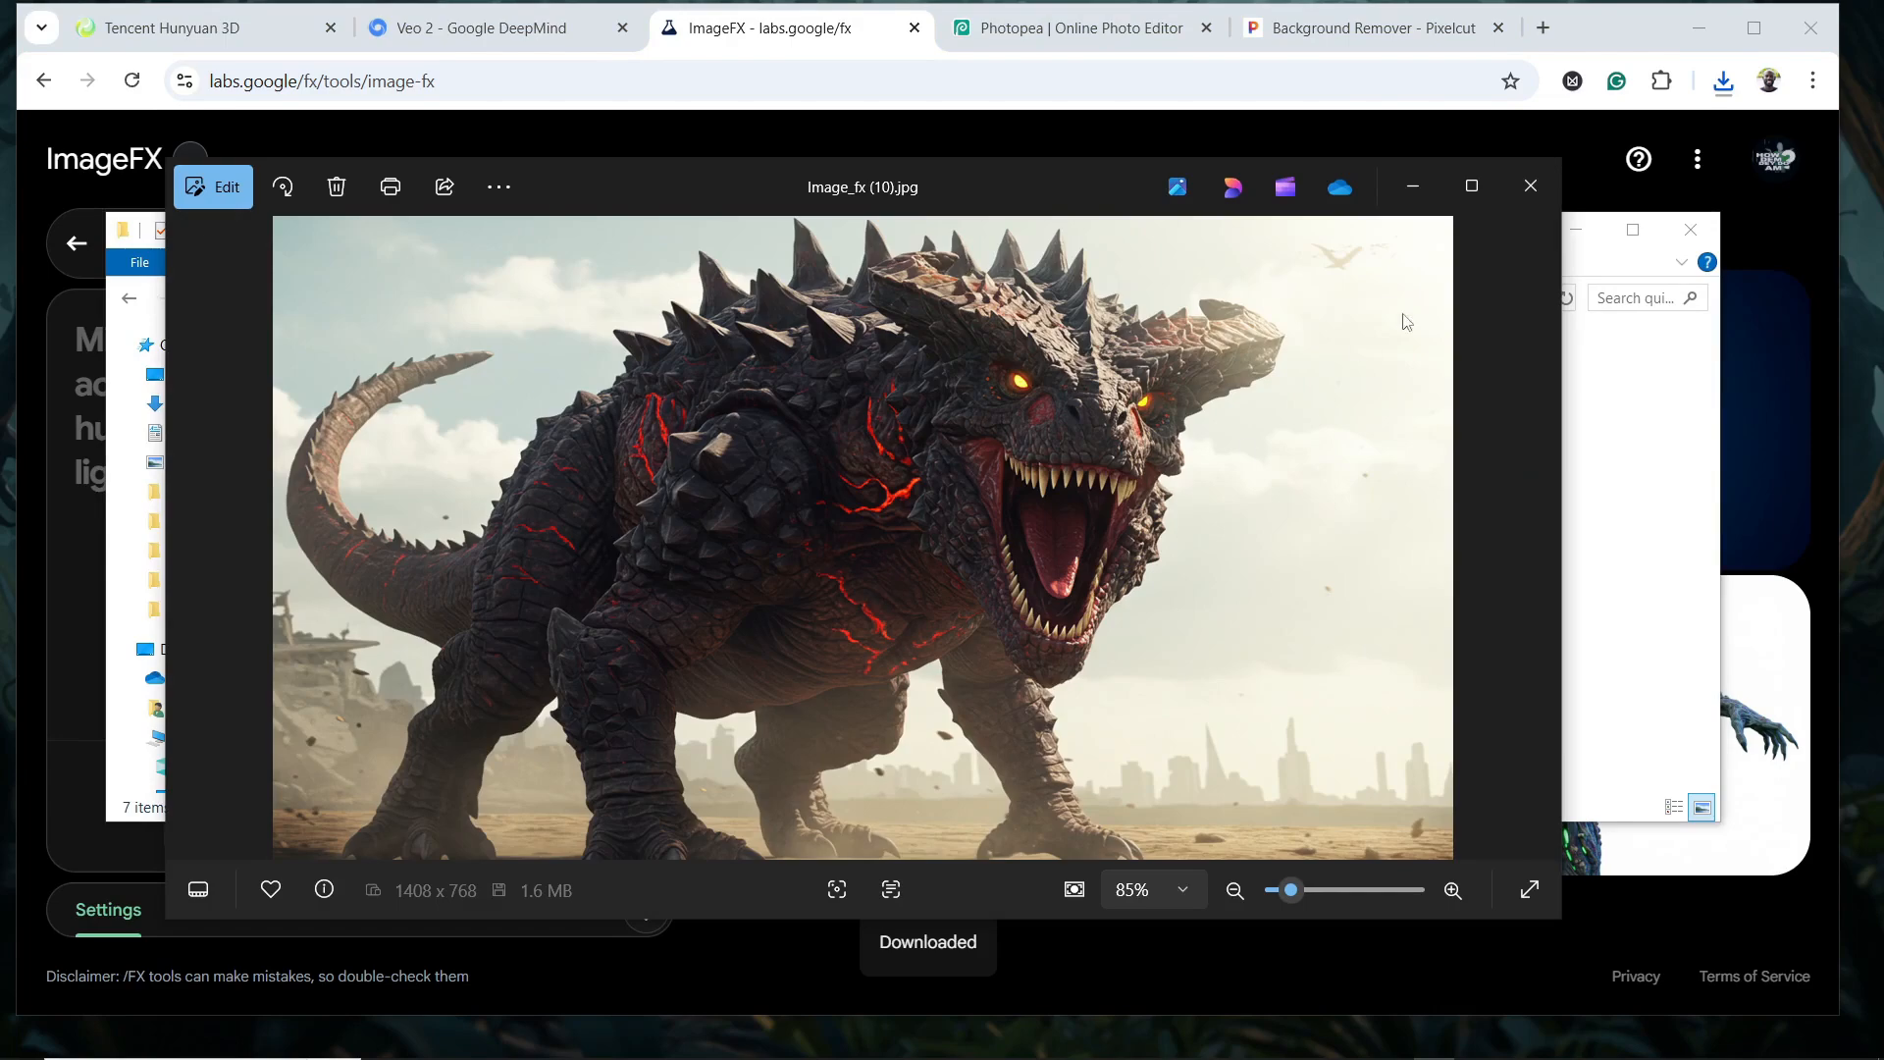
left_click(1534, 210)
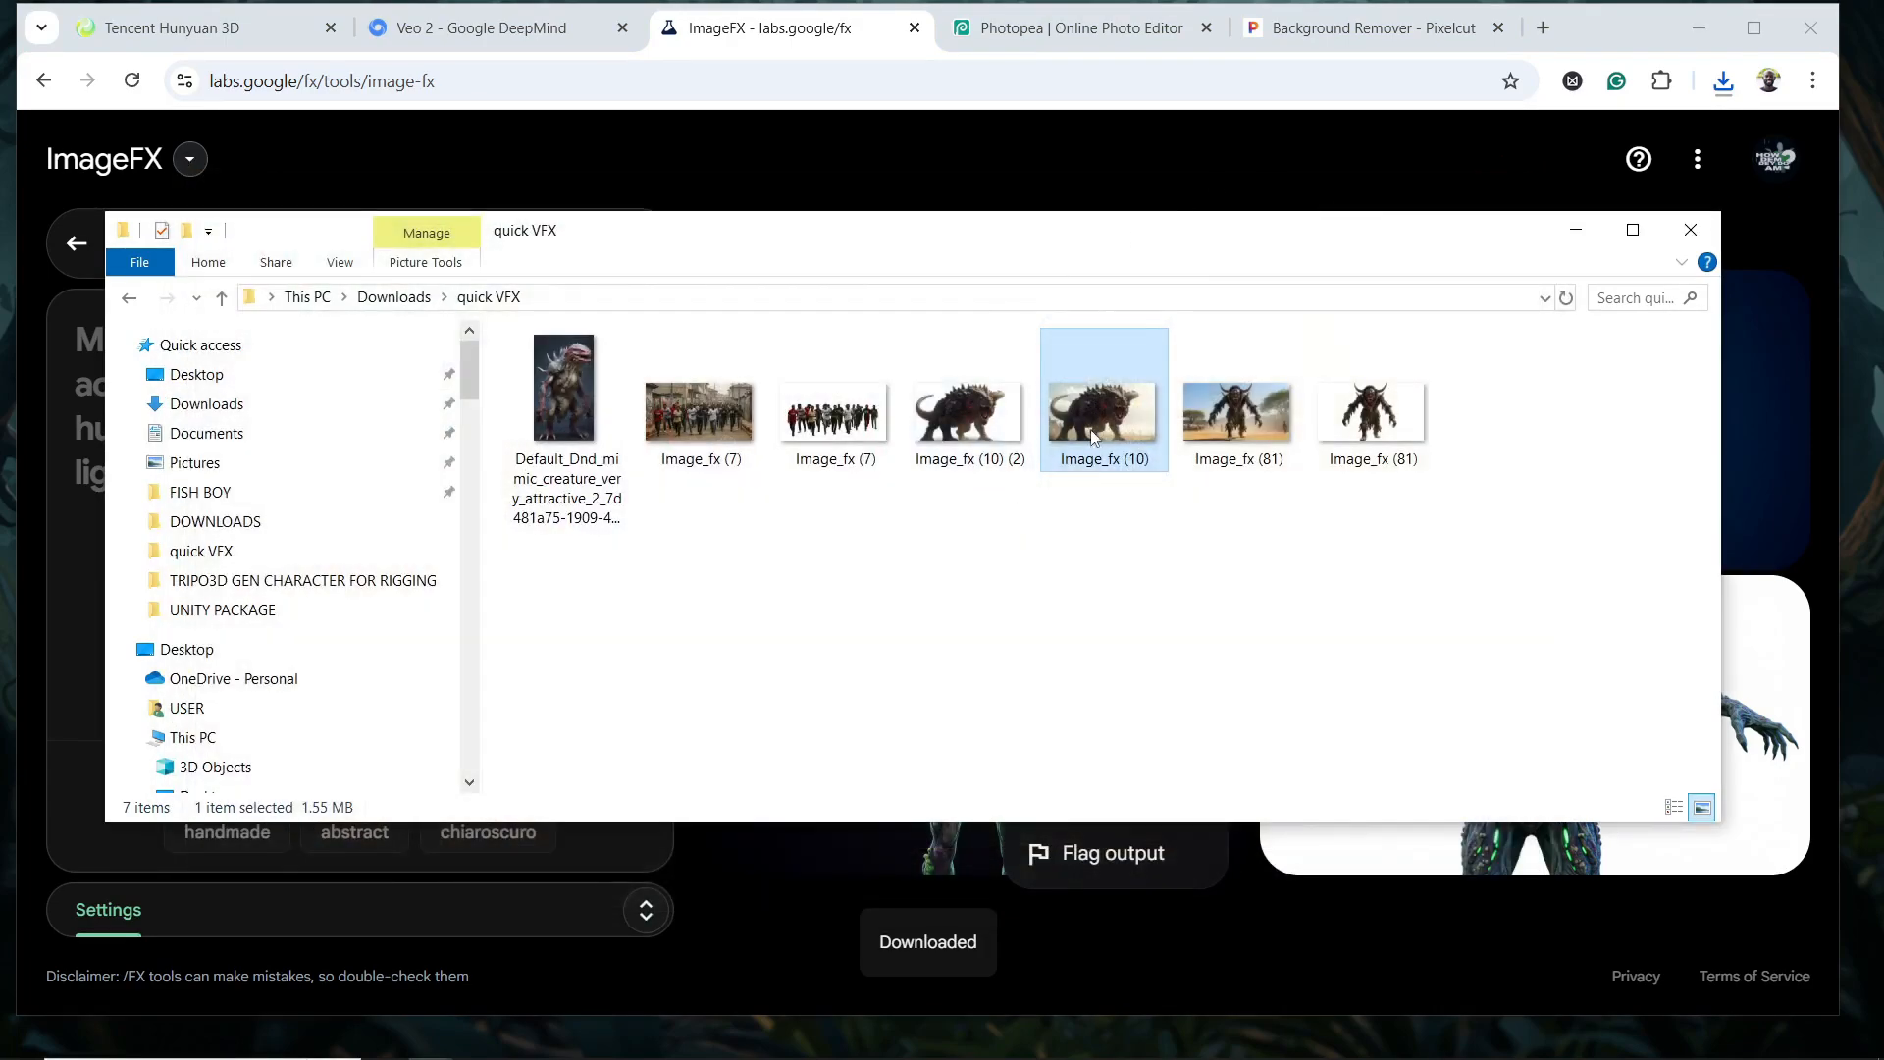
Cut out the Image_fx (10) monster in Pixelcut with an AI Shadow and download the result
left_click_drag(1096, 431, 780, 862)
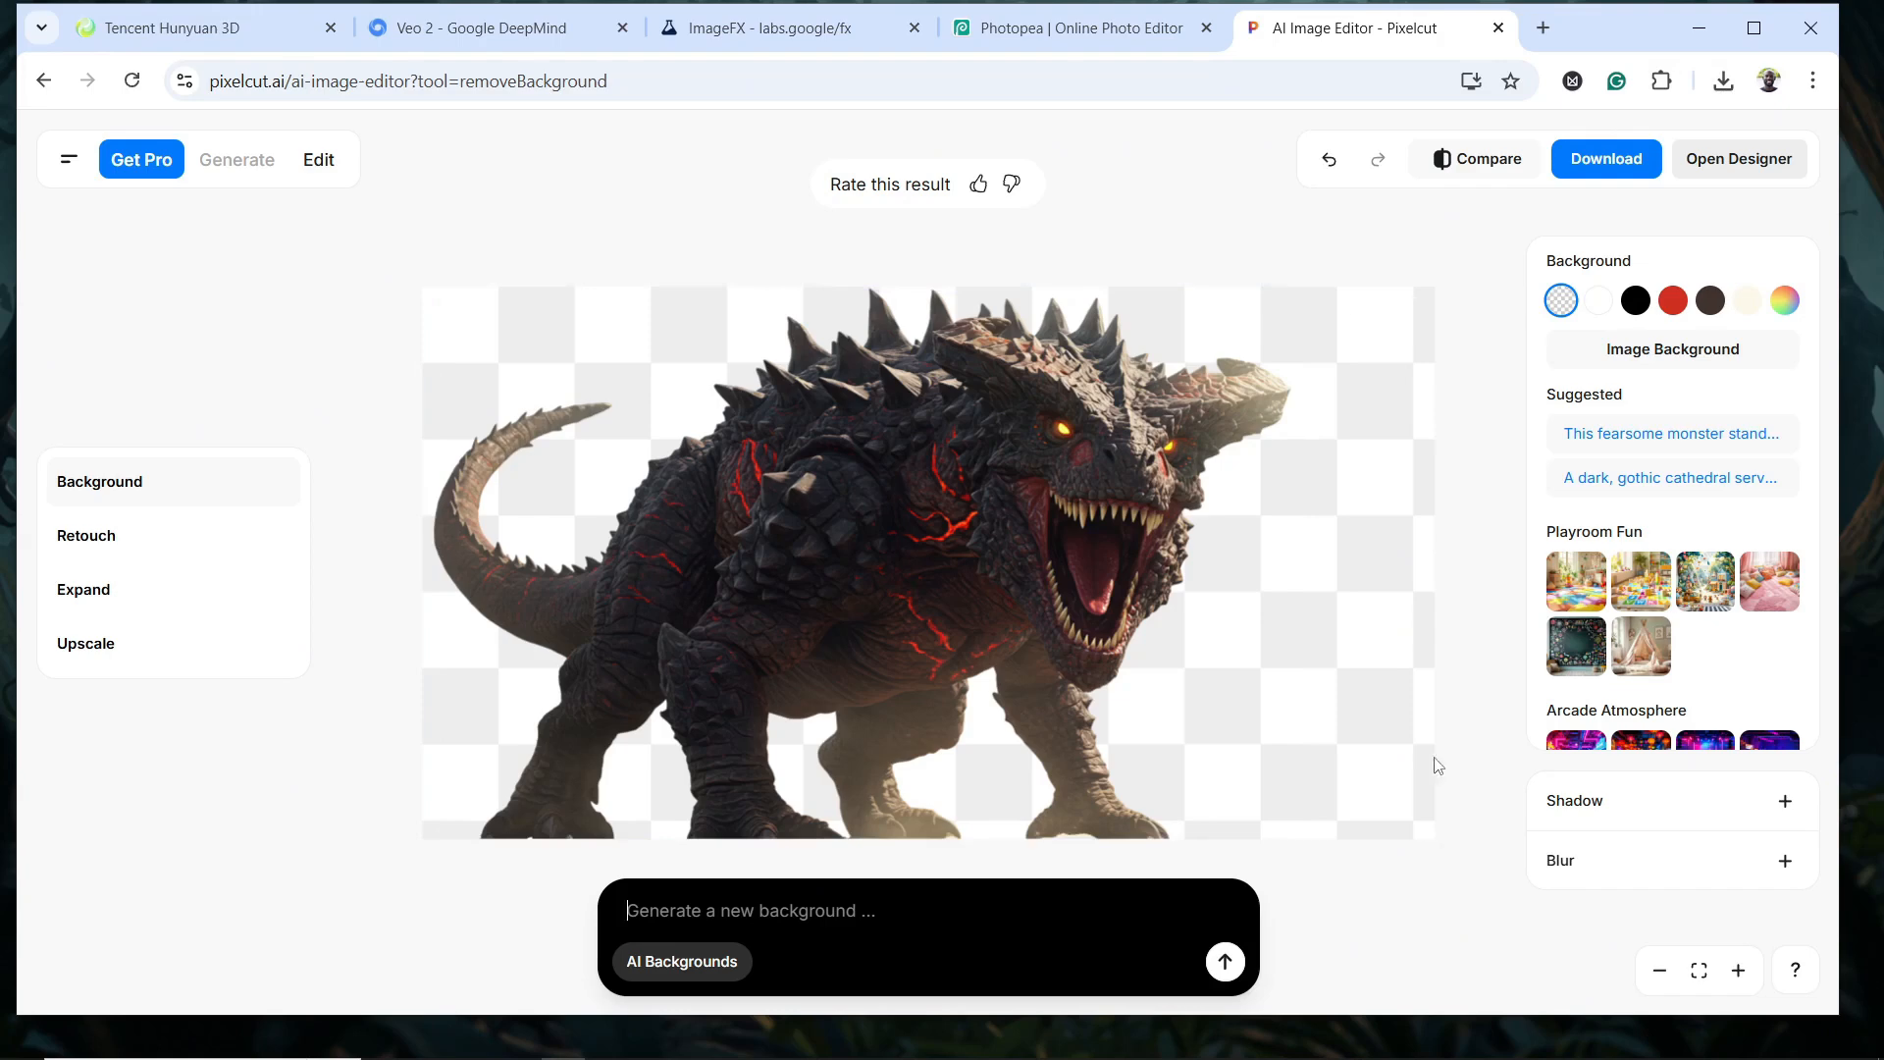
left_click(1785, 801)
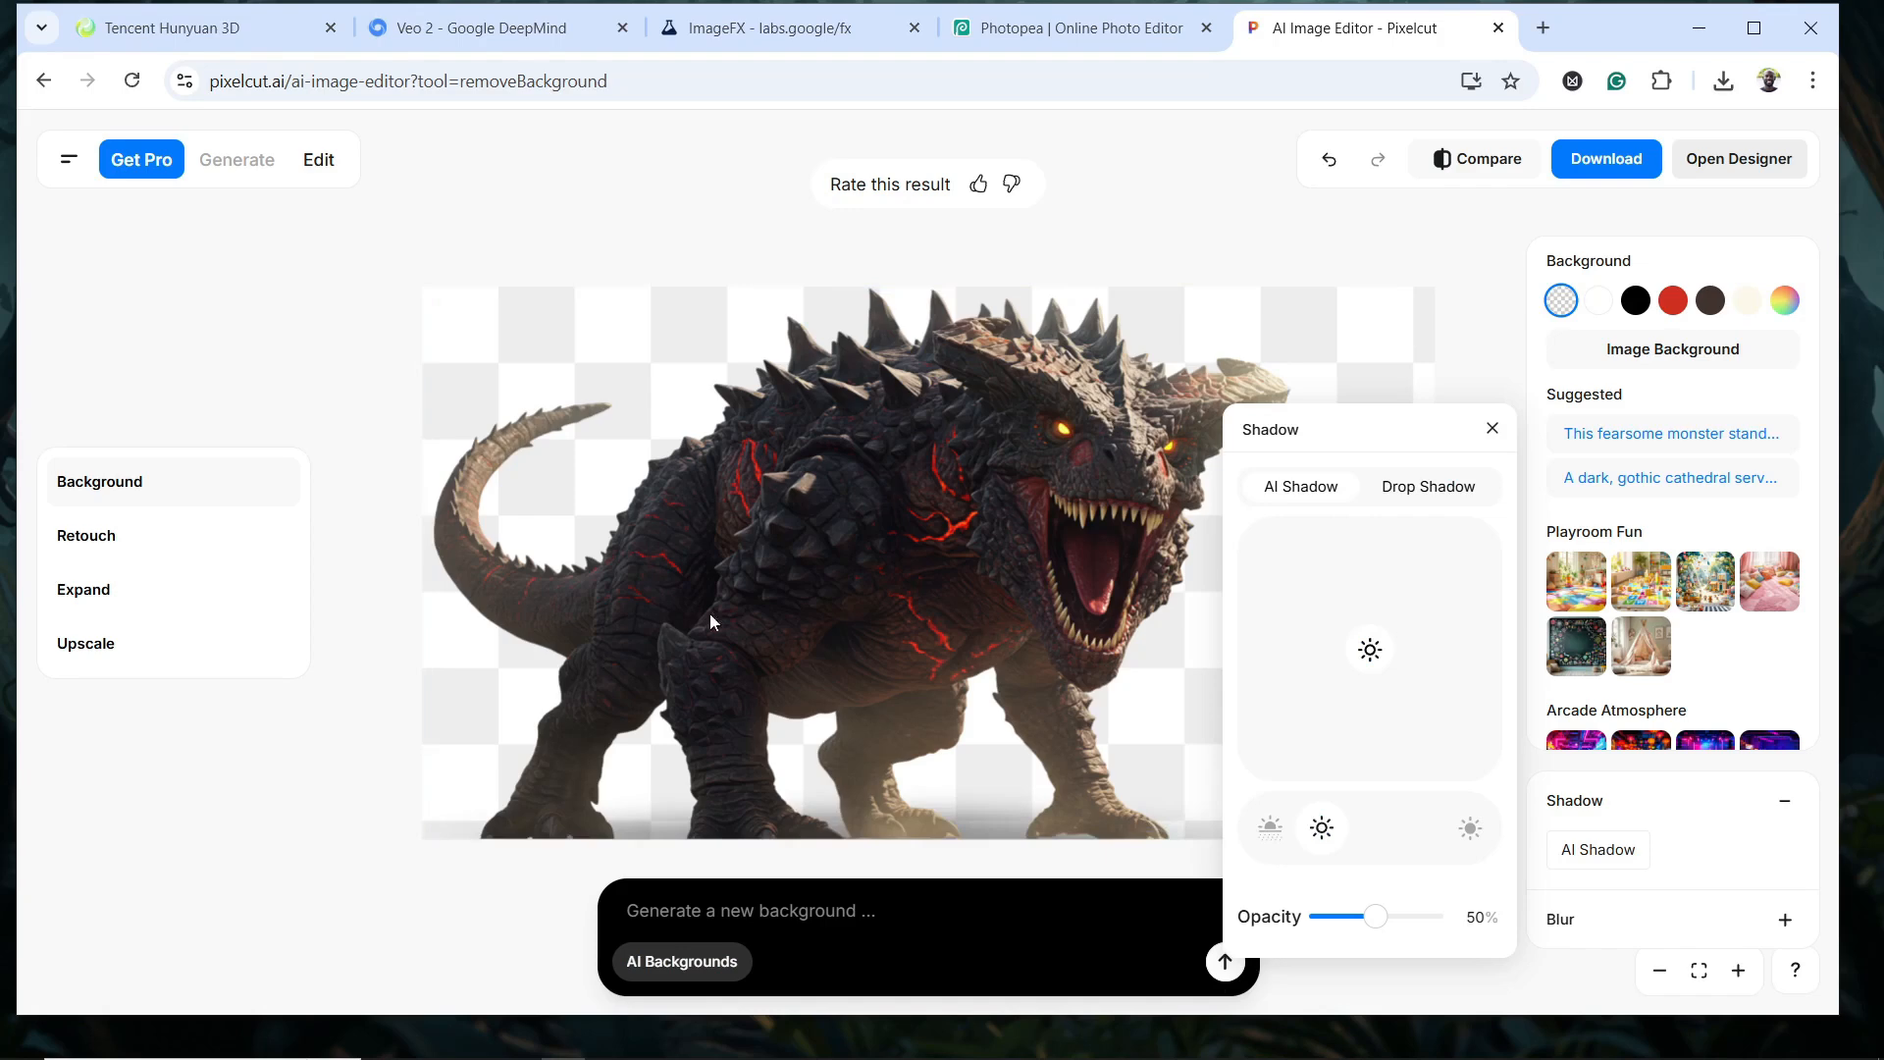
left_click(1492, 429)
left_click(1608, 161)
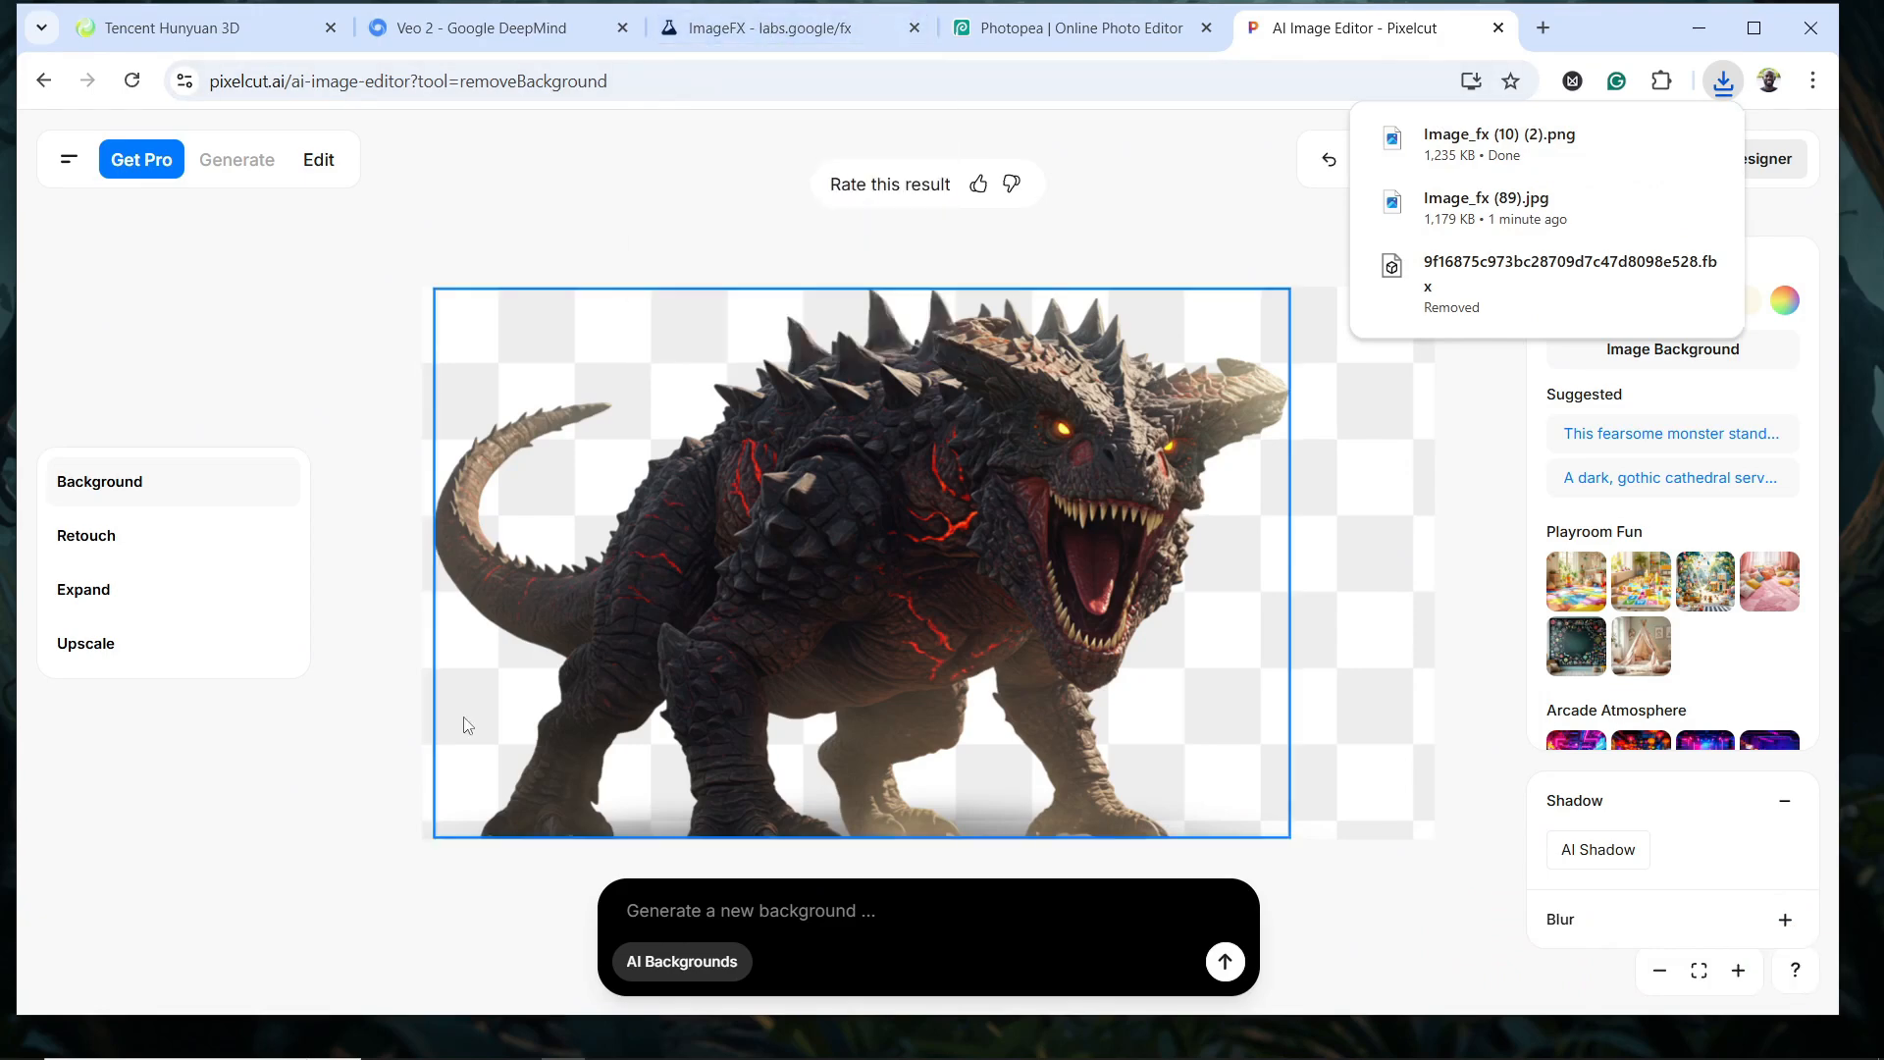
Preview the Image_fx (7) street crowd picture from the quick VFX folder and close it
mouse_move(429, 1041)
left_click(183, 957)
double_click(707, 413)
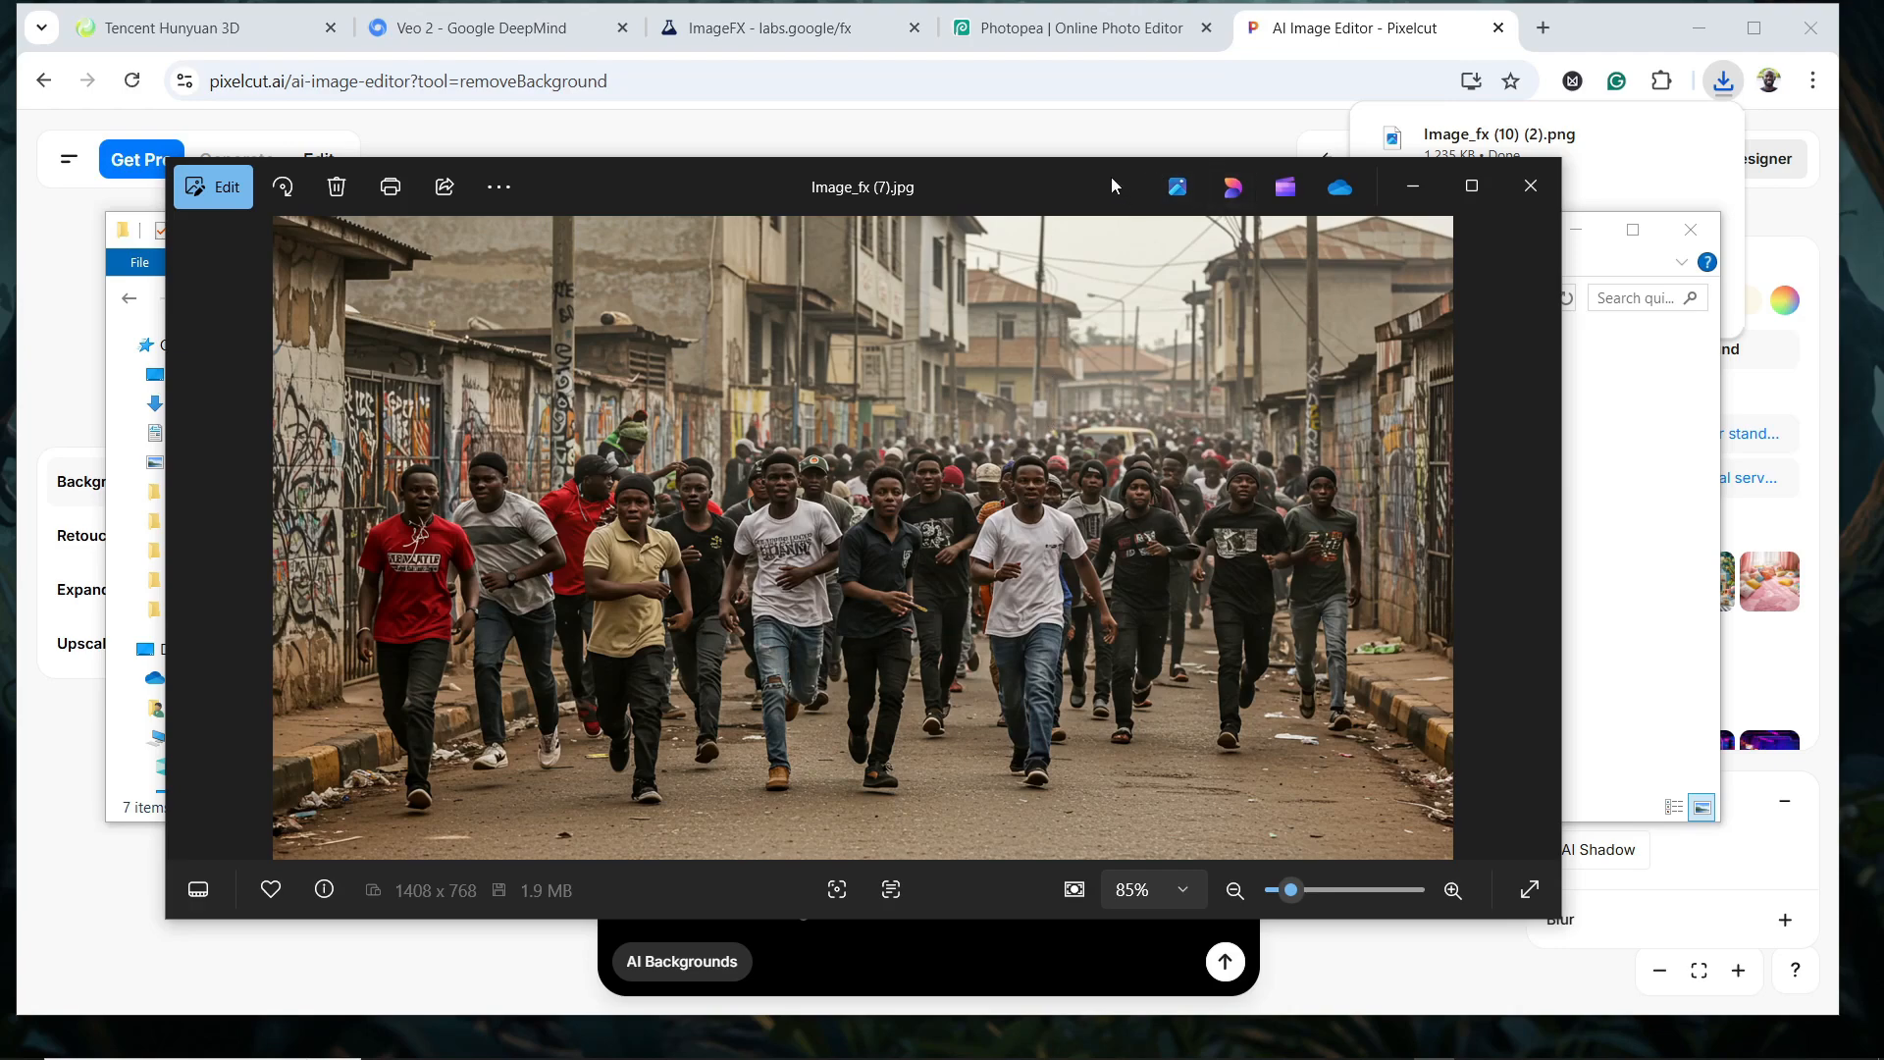
left_click_drag(1003, 183, 992, 465)
left_click(1519, 469)
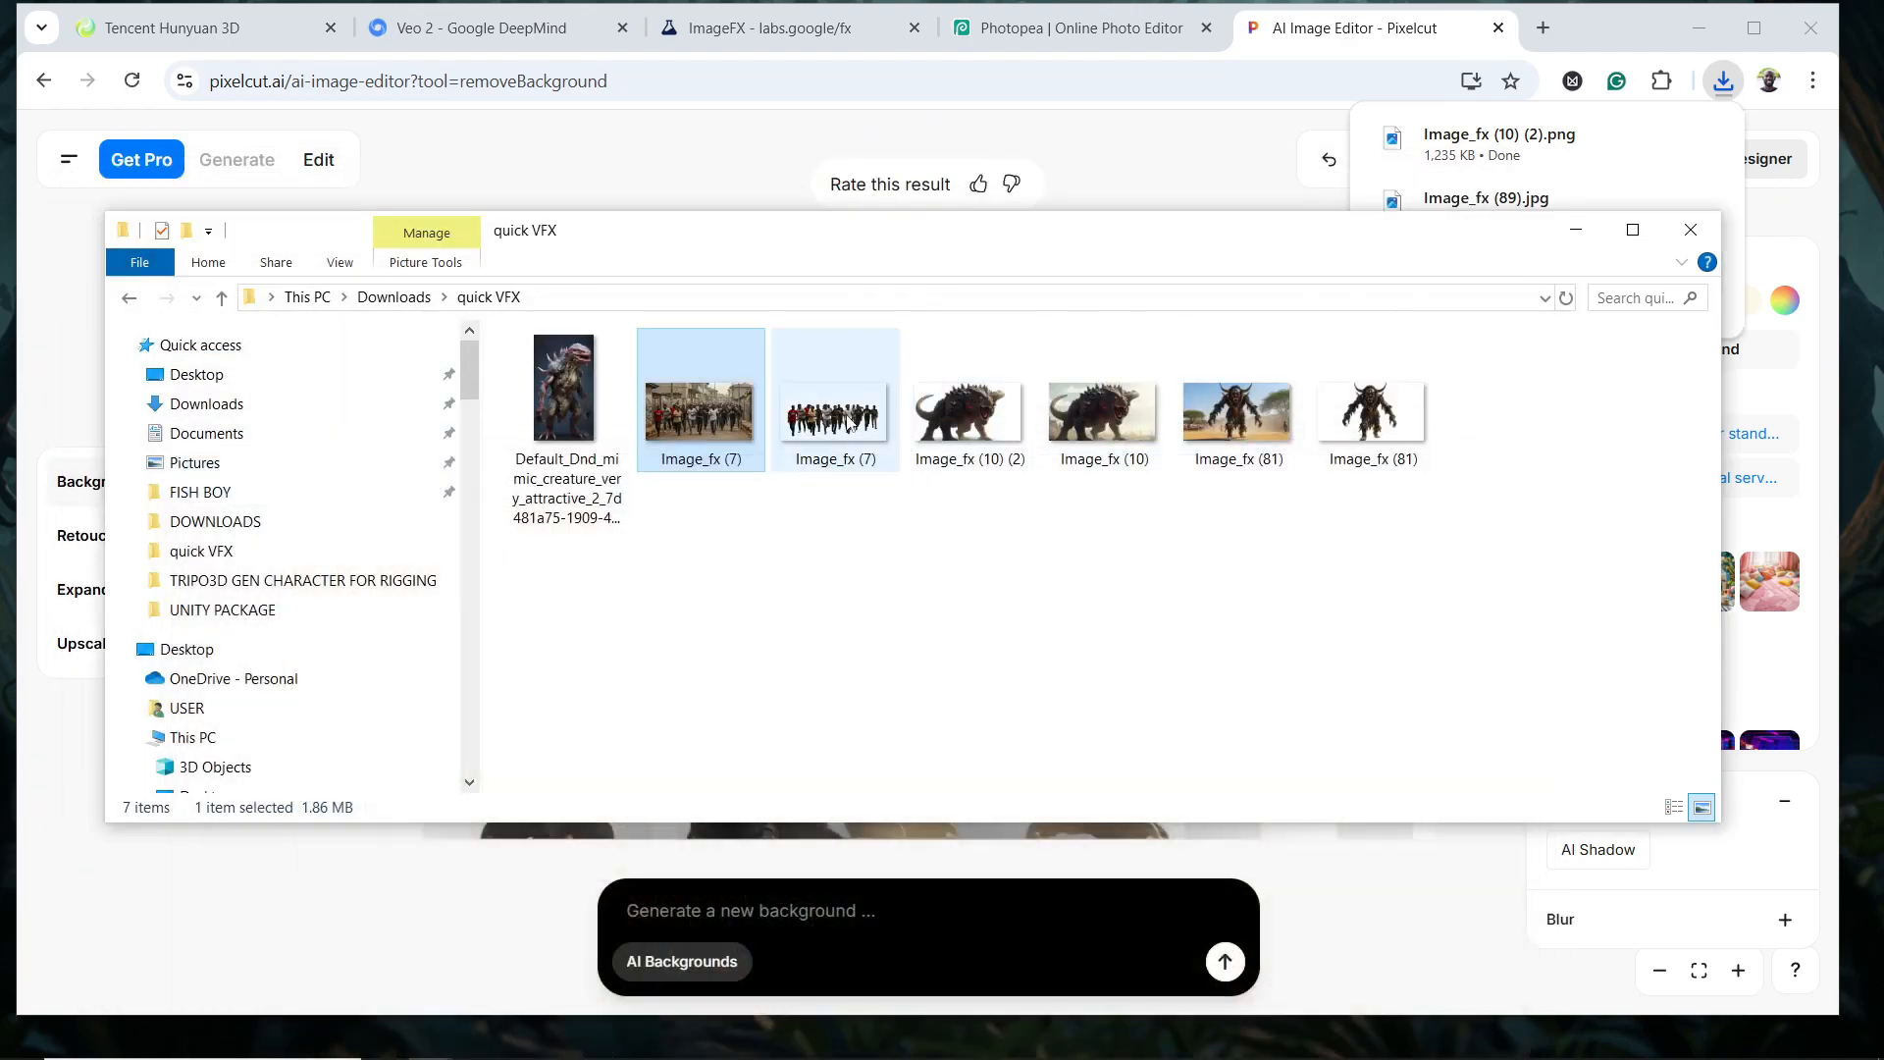
Replace the Pixelcut image with the Image_fx (7) street crowd picture and download its background-free cutout
left_click_drag(692, 405, 881, 640)
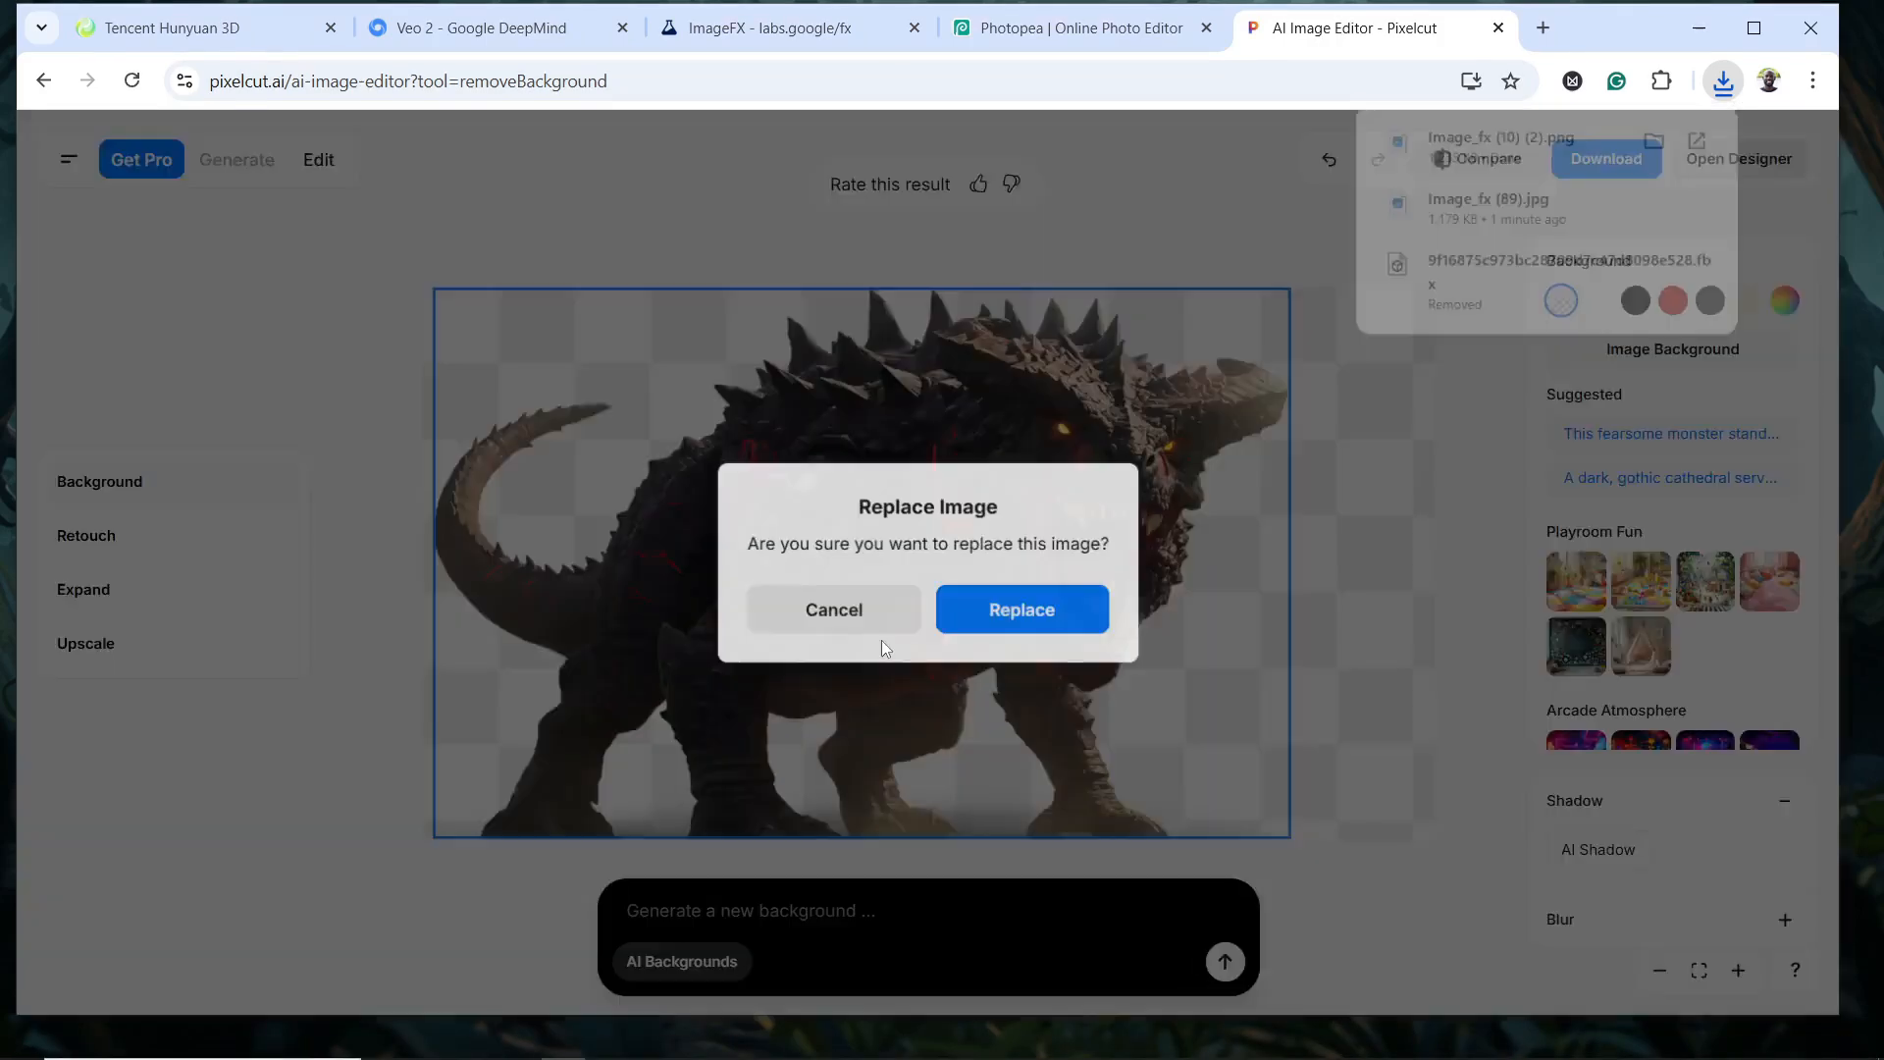
left_click(1023, 614)
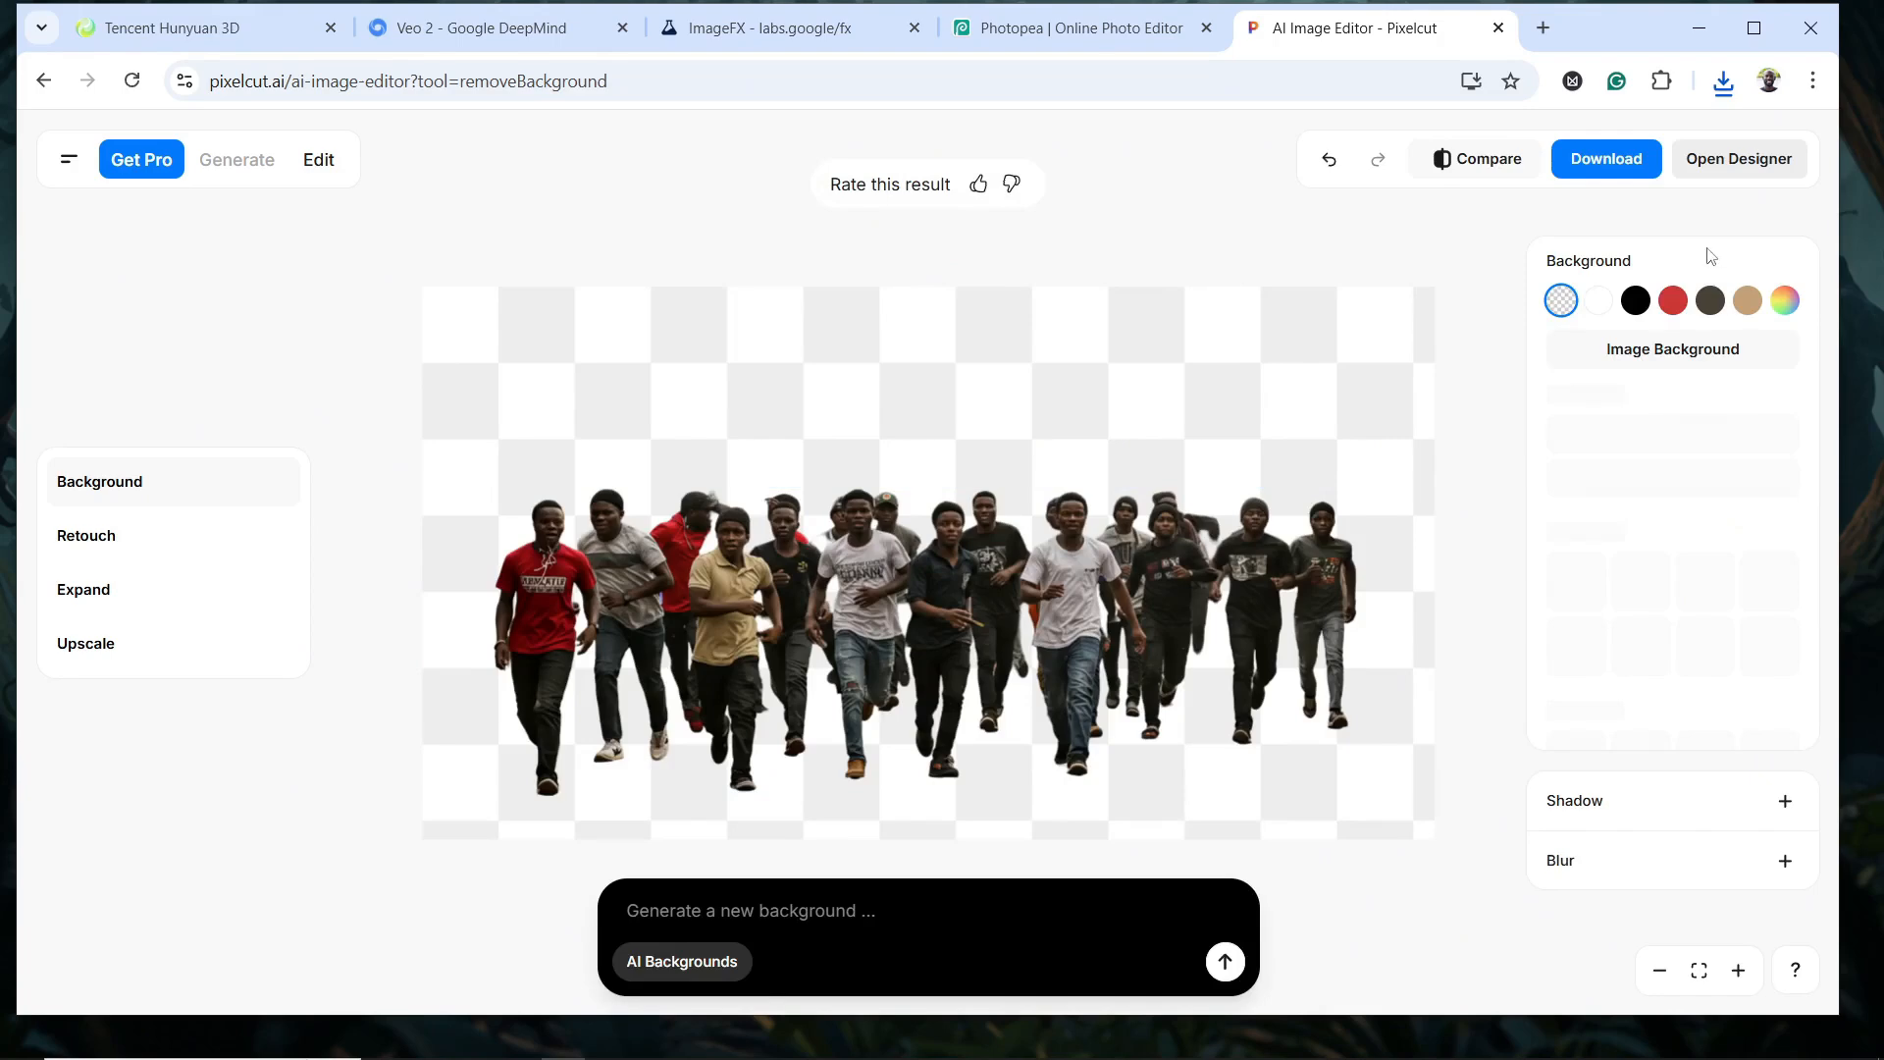
left_click(1621, 165)
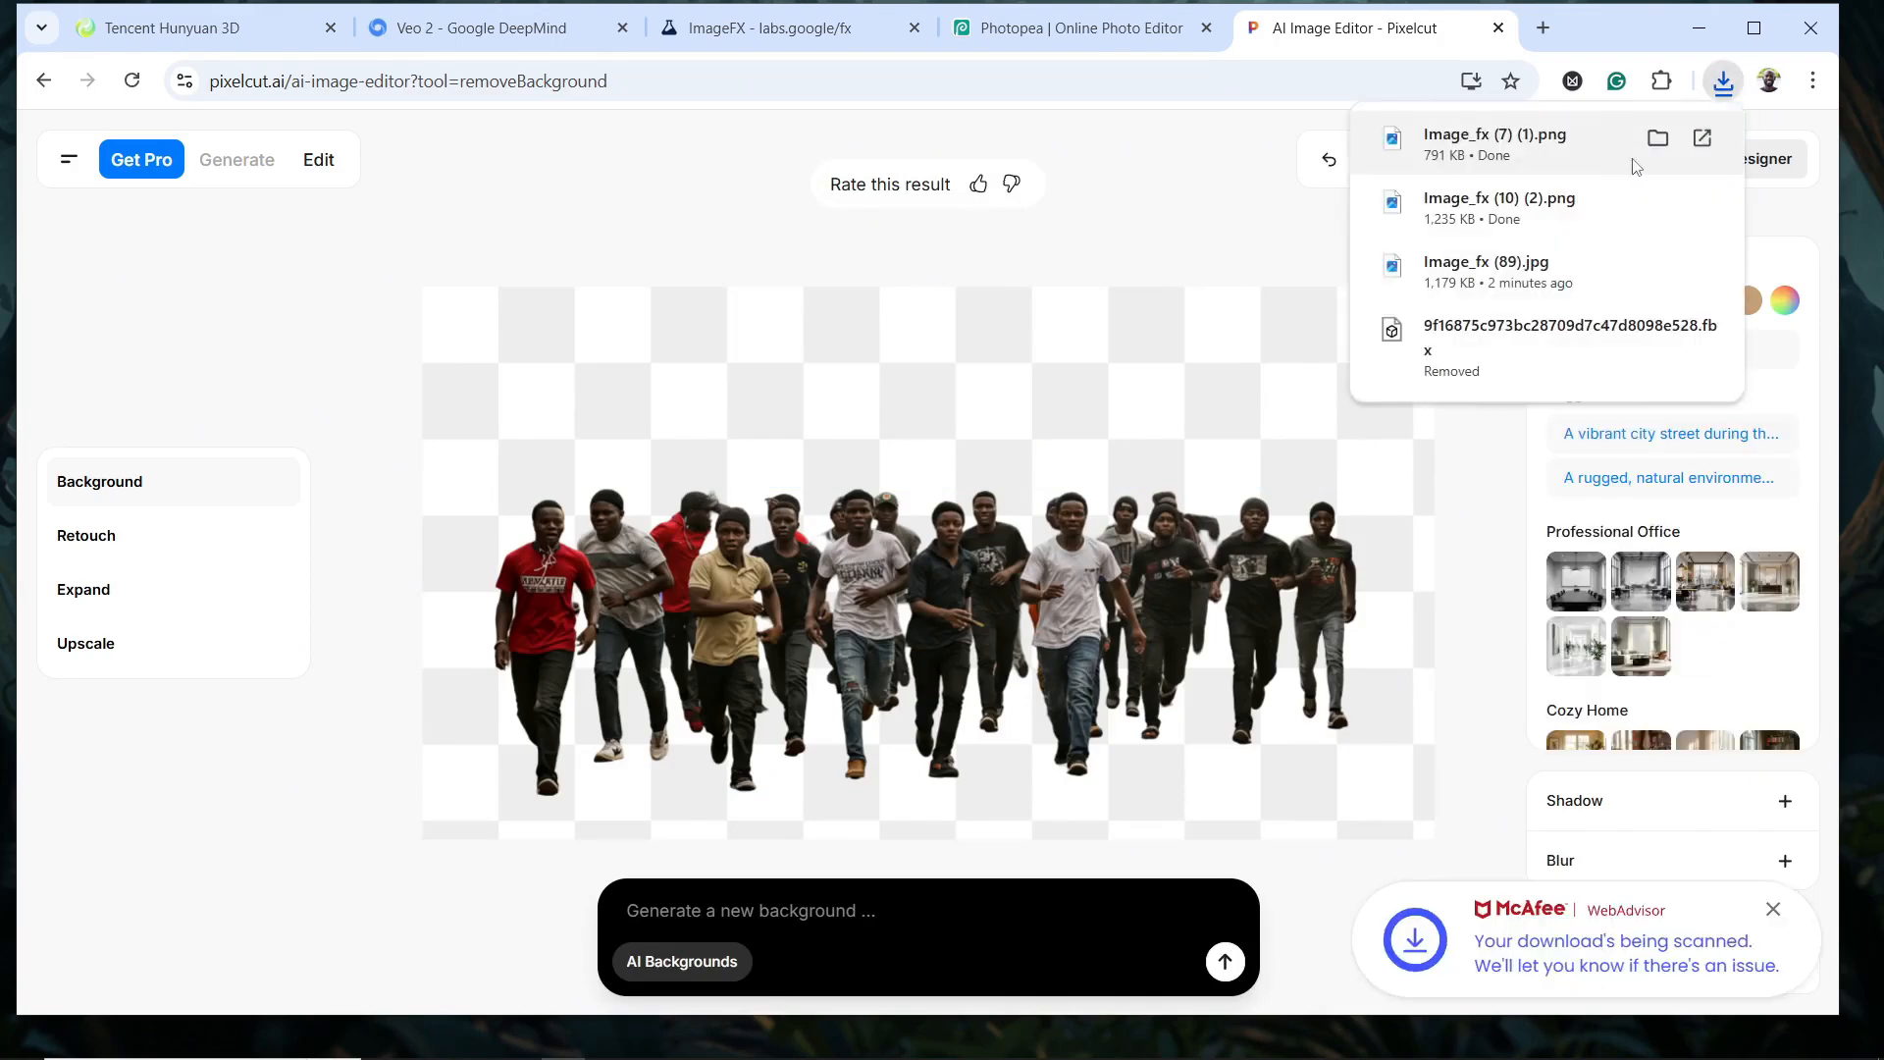
Copy the downloaded Image_fx (7) (1) cutout from the DOWNLOADS folder into the quick VFX folder
left_click(1659, 137)
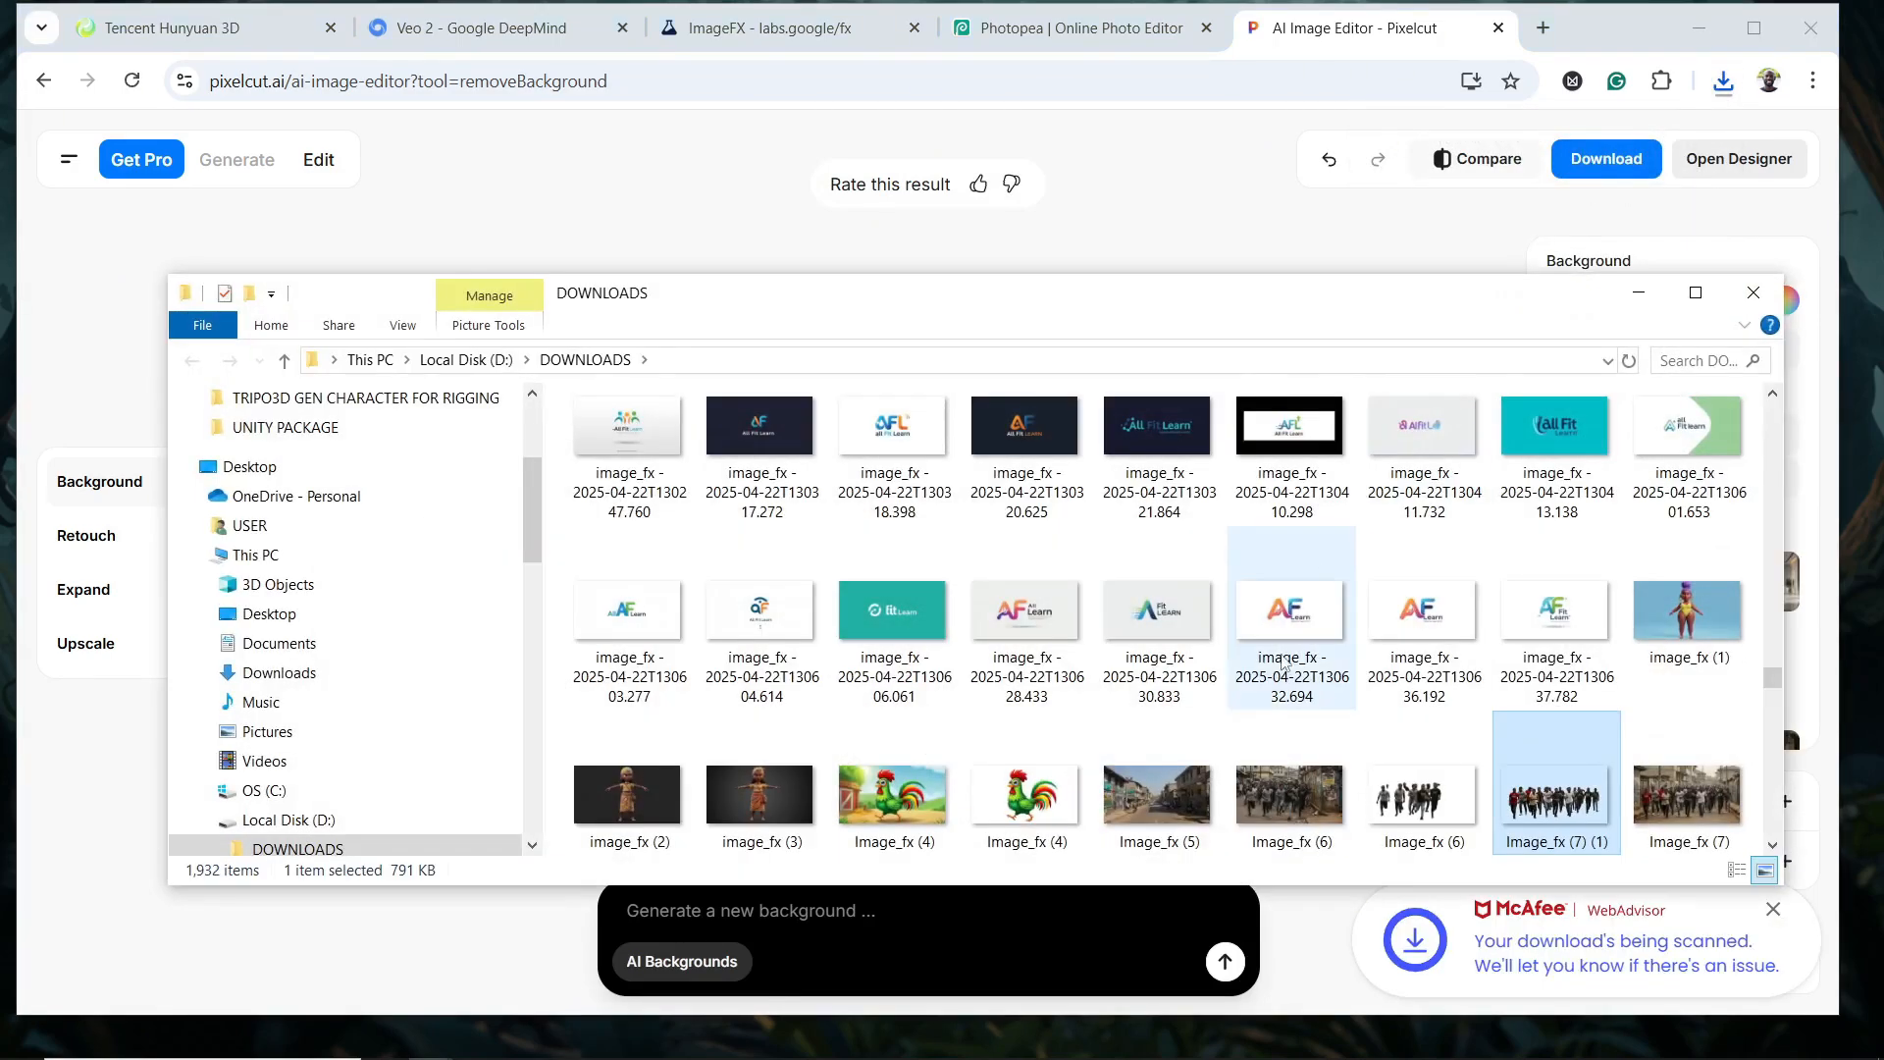
right_click(1575, 785)
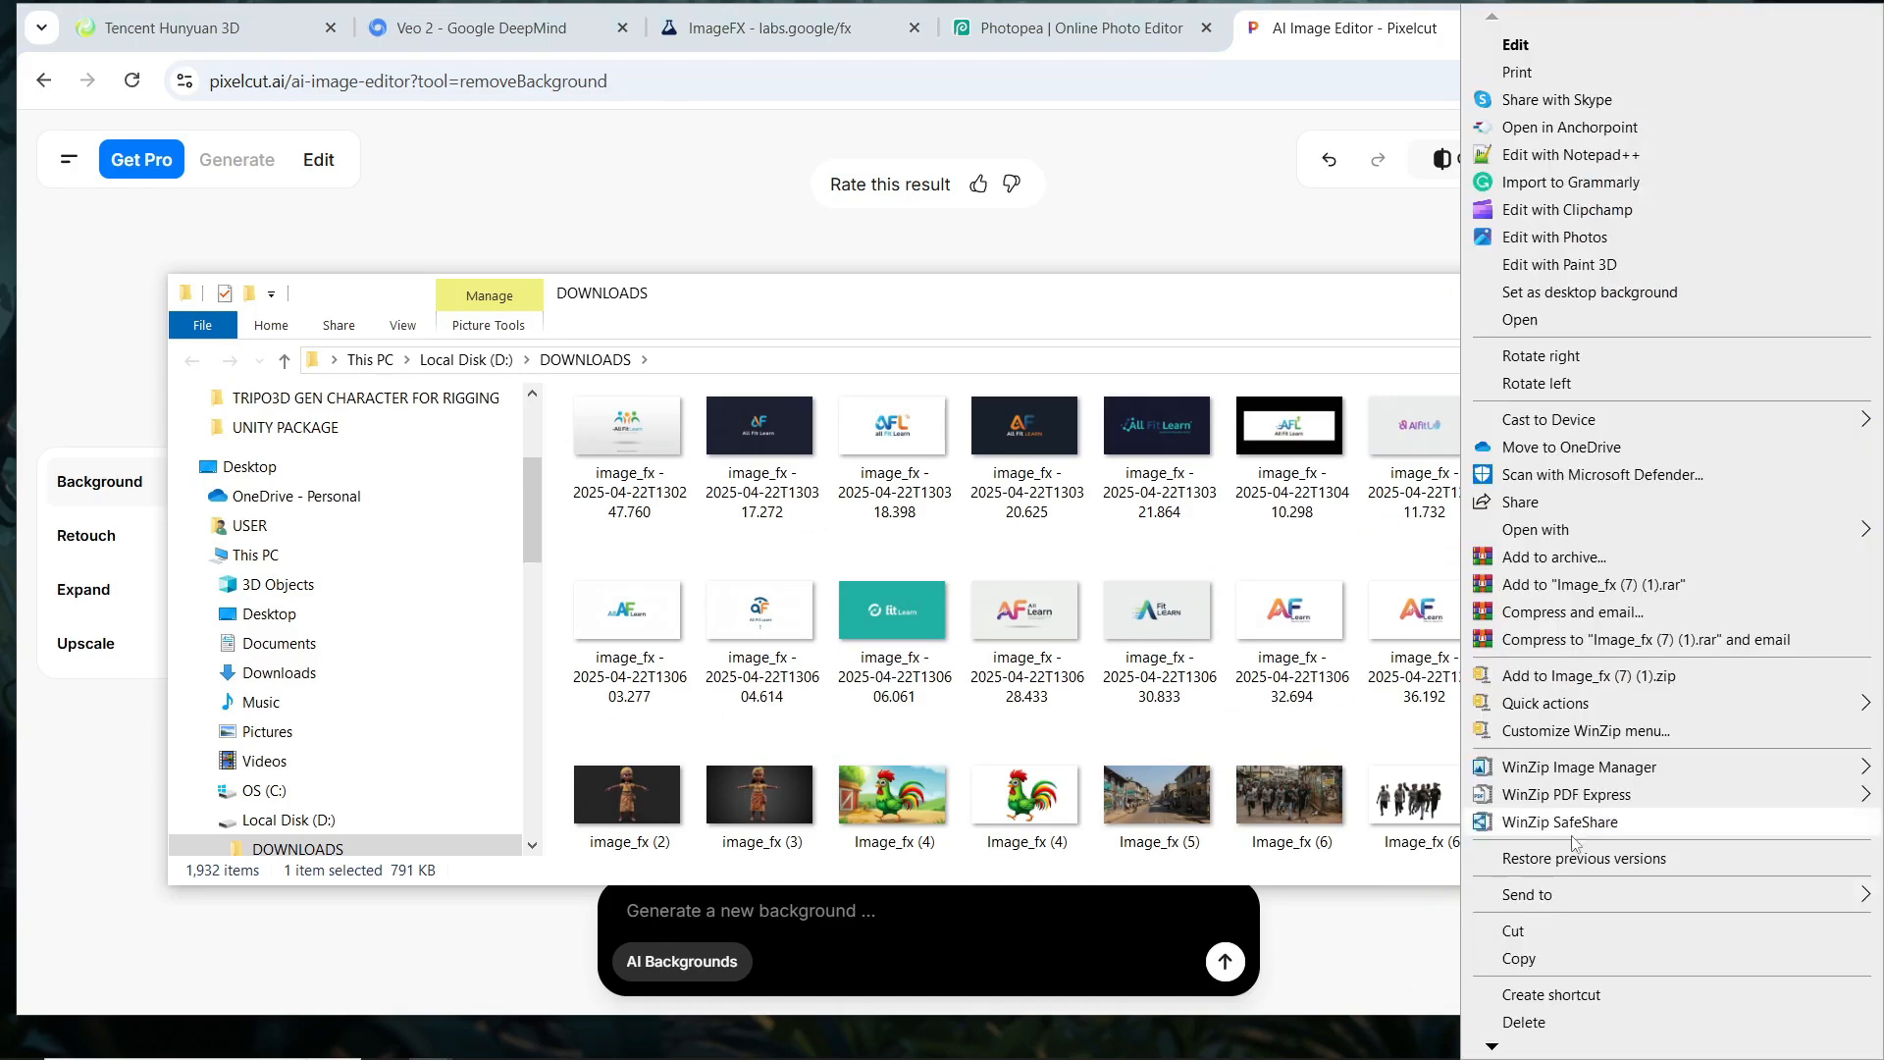
left_click(1549, 968)
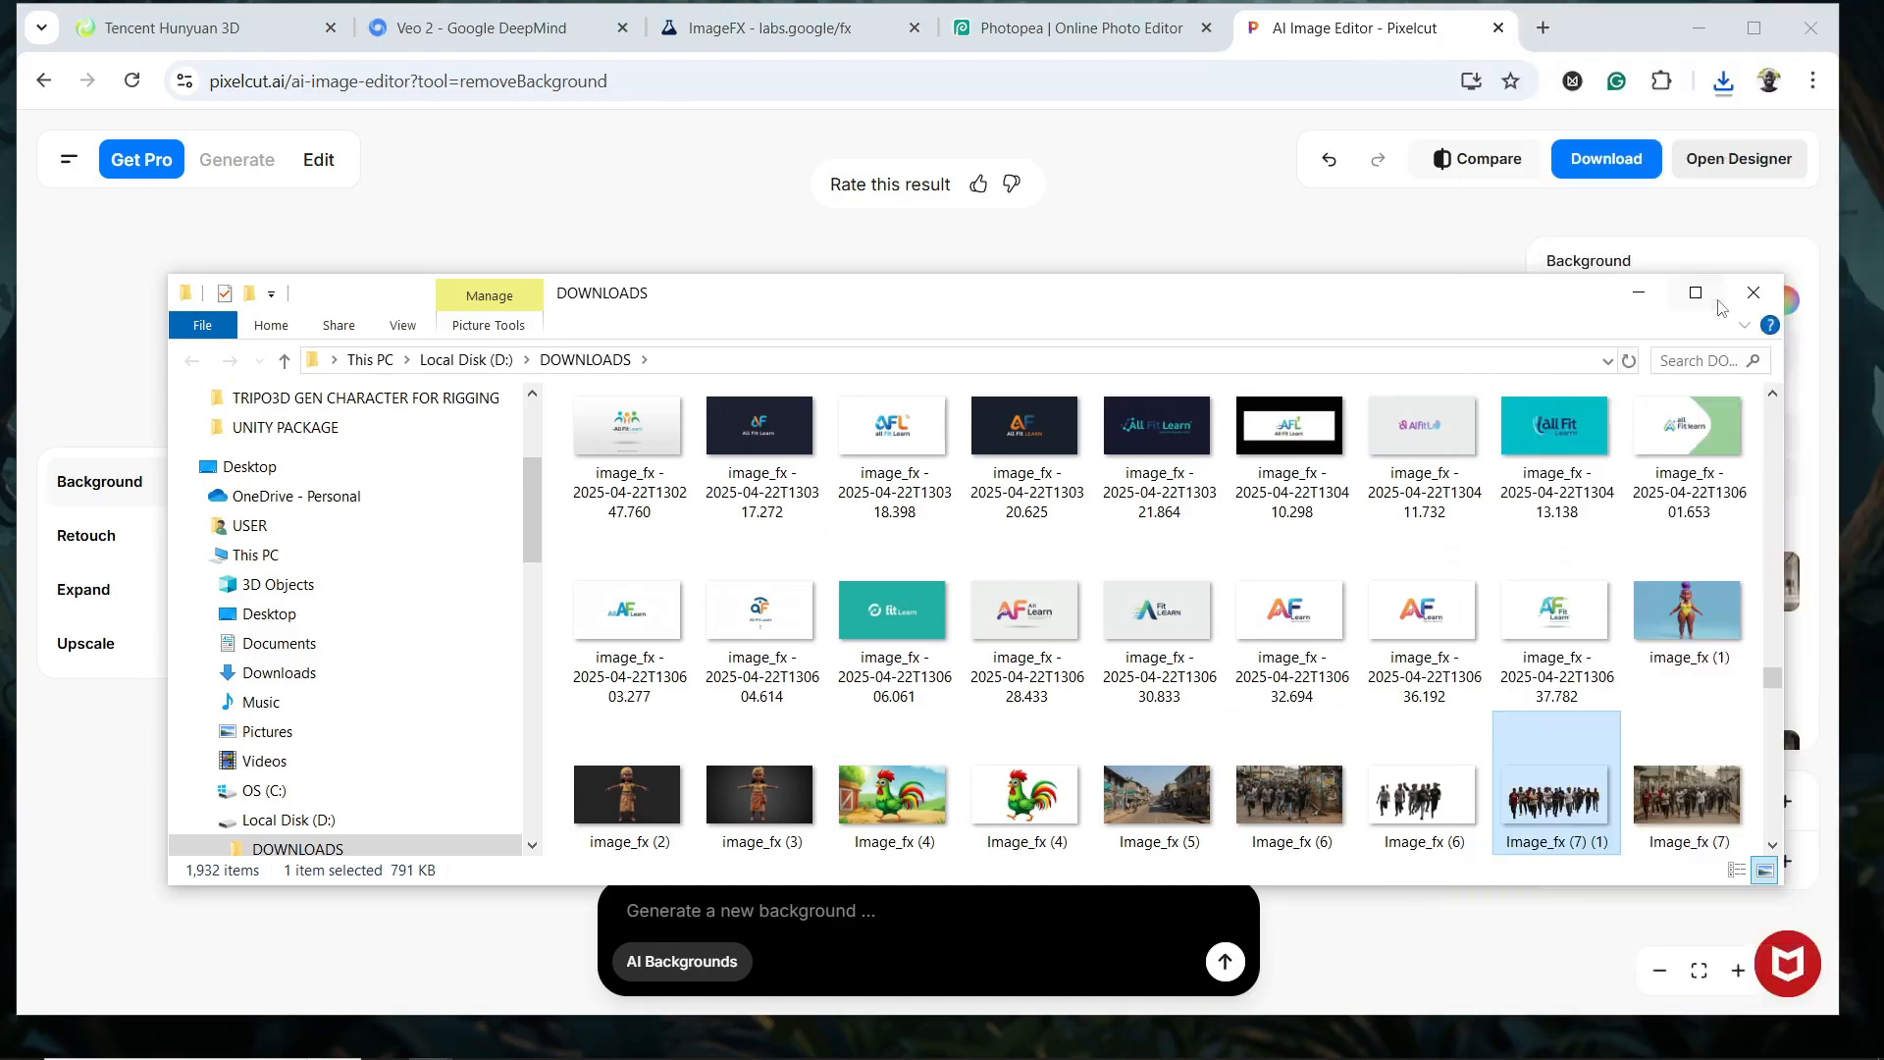
left_click(1751, 297)
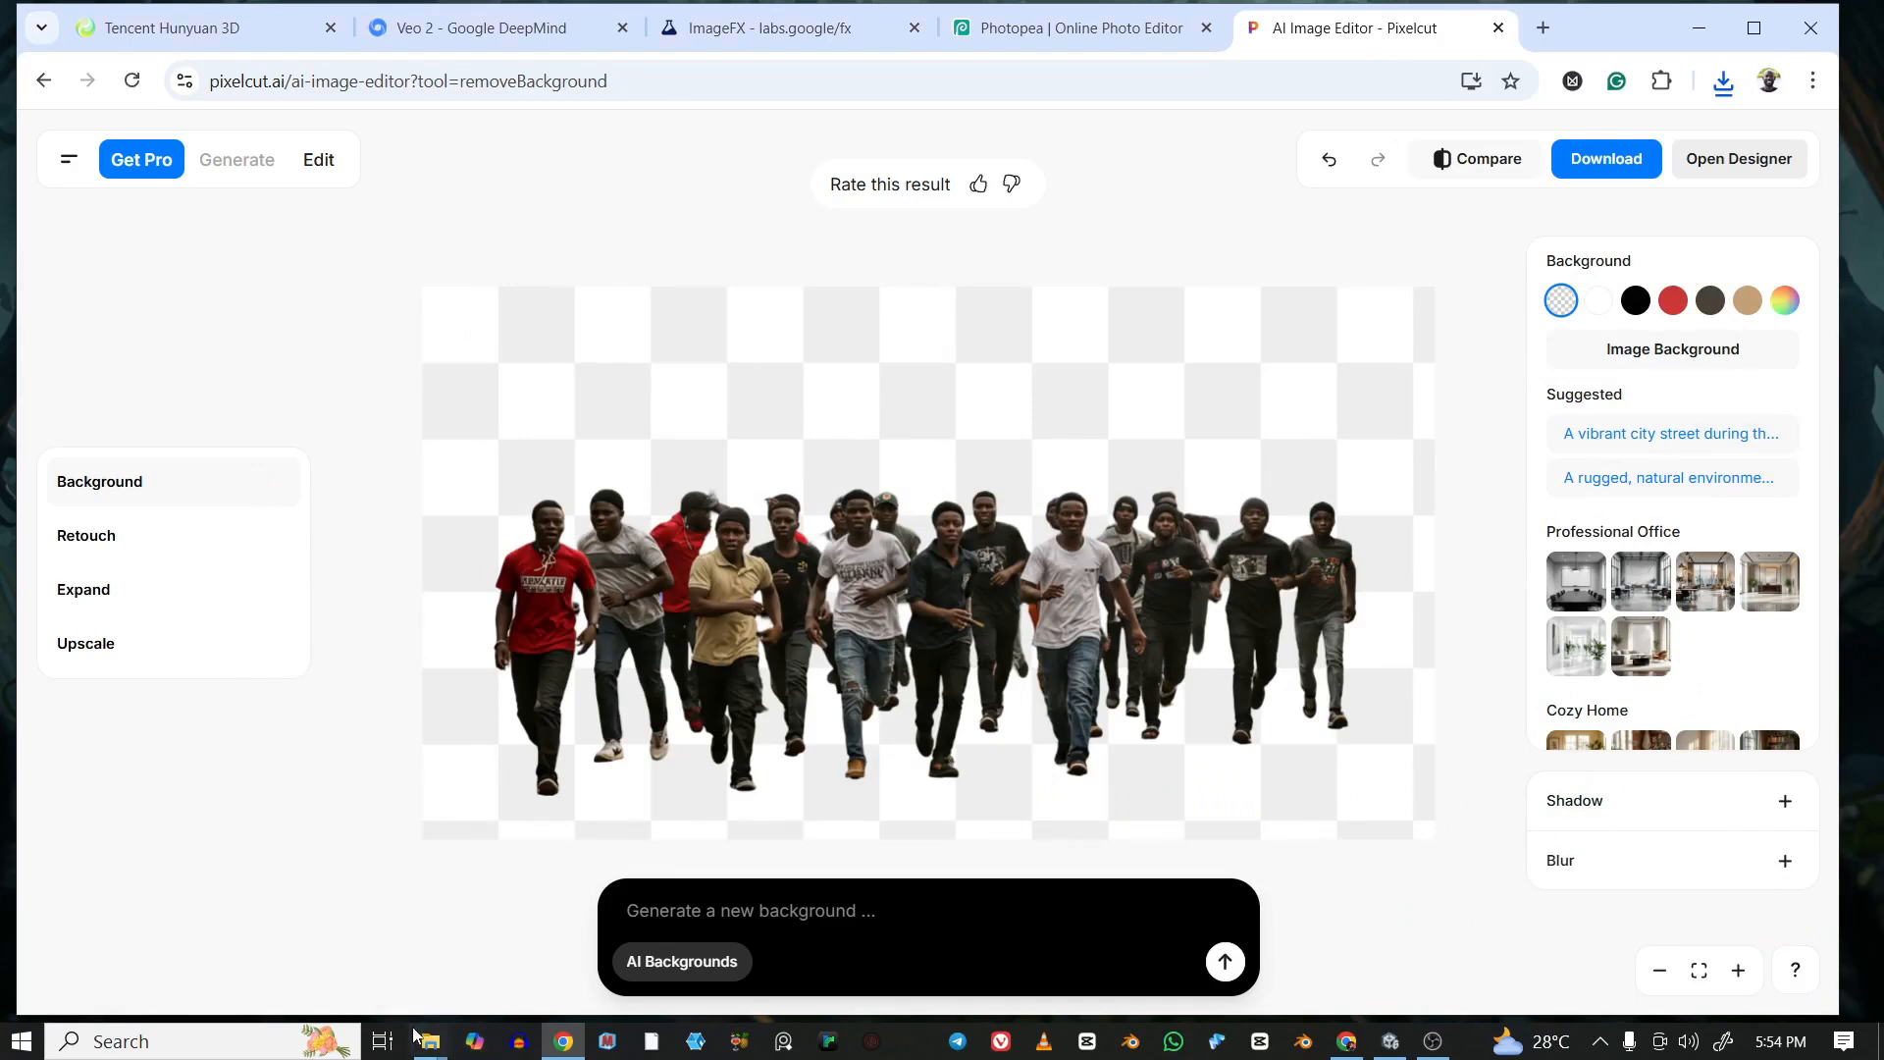
mouse_move(439, 1025)
left_click(157, 957)
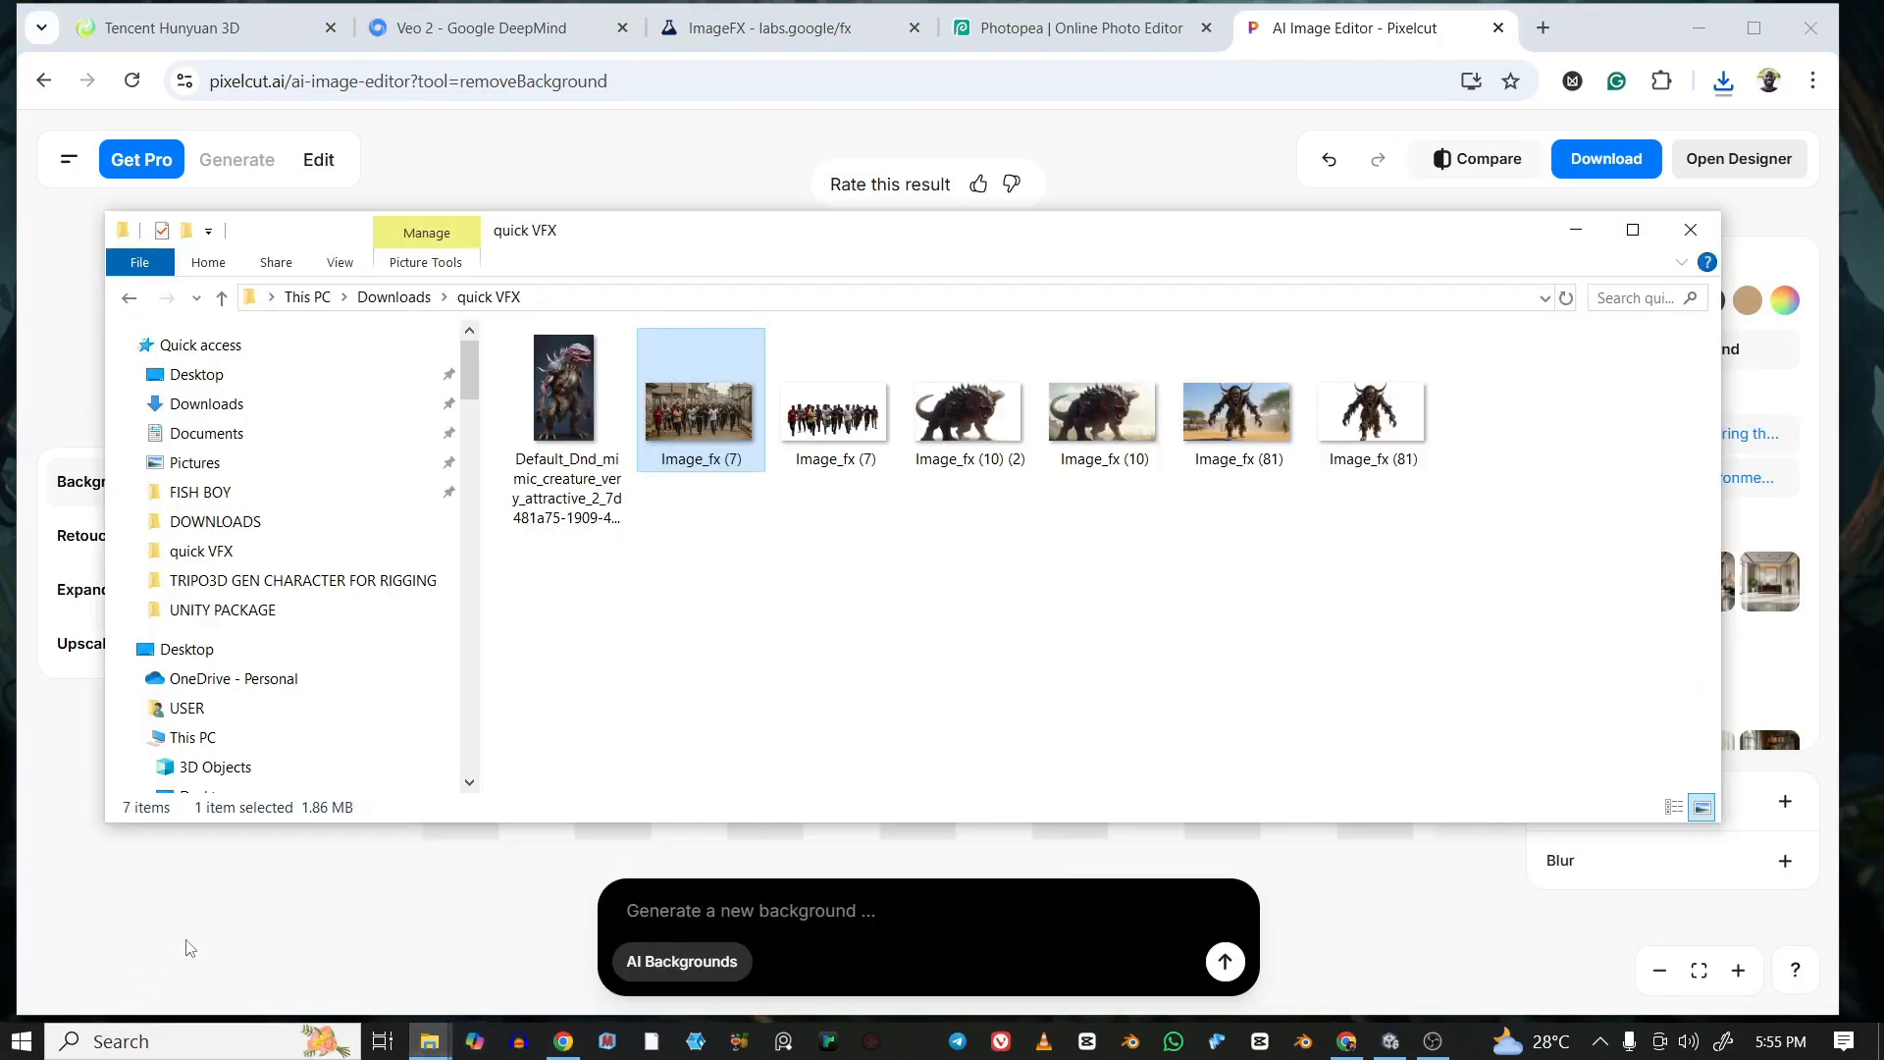
right_click(944, 552)
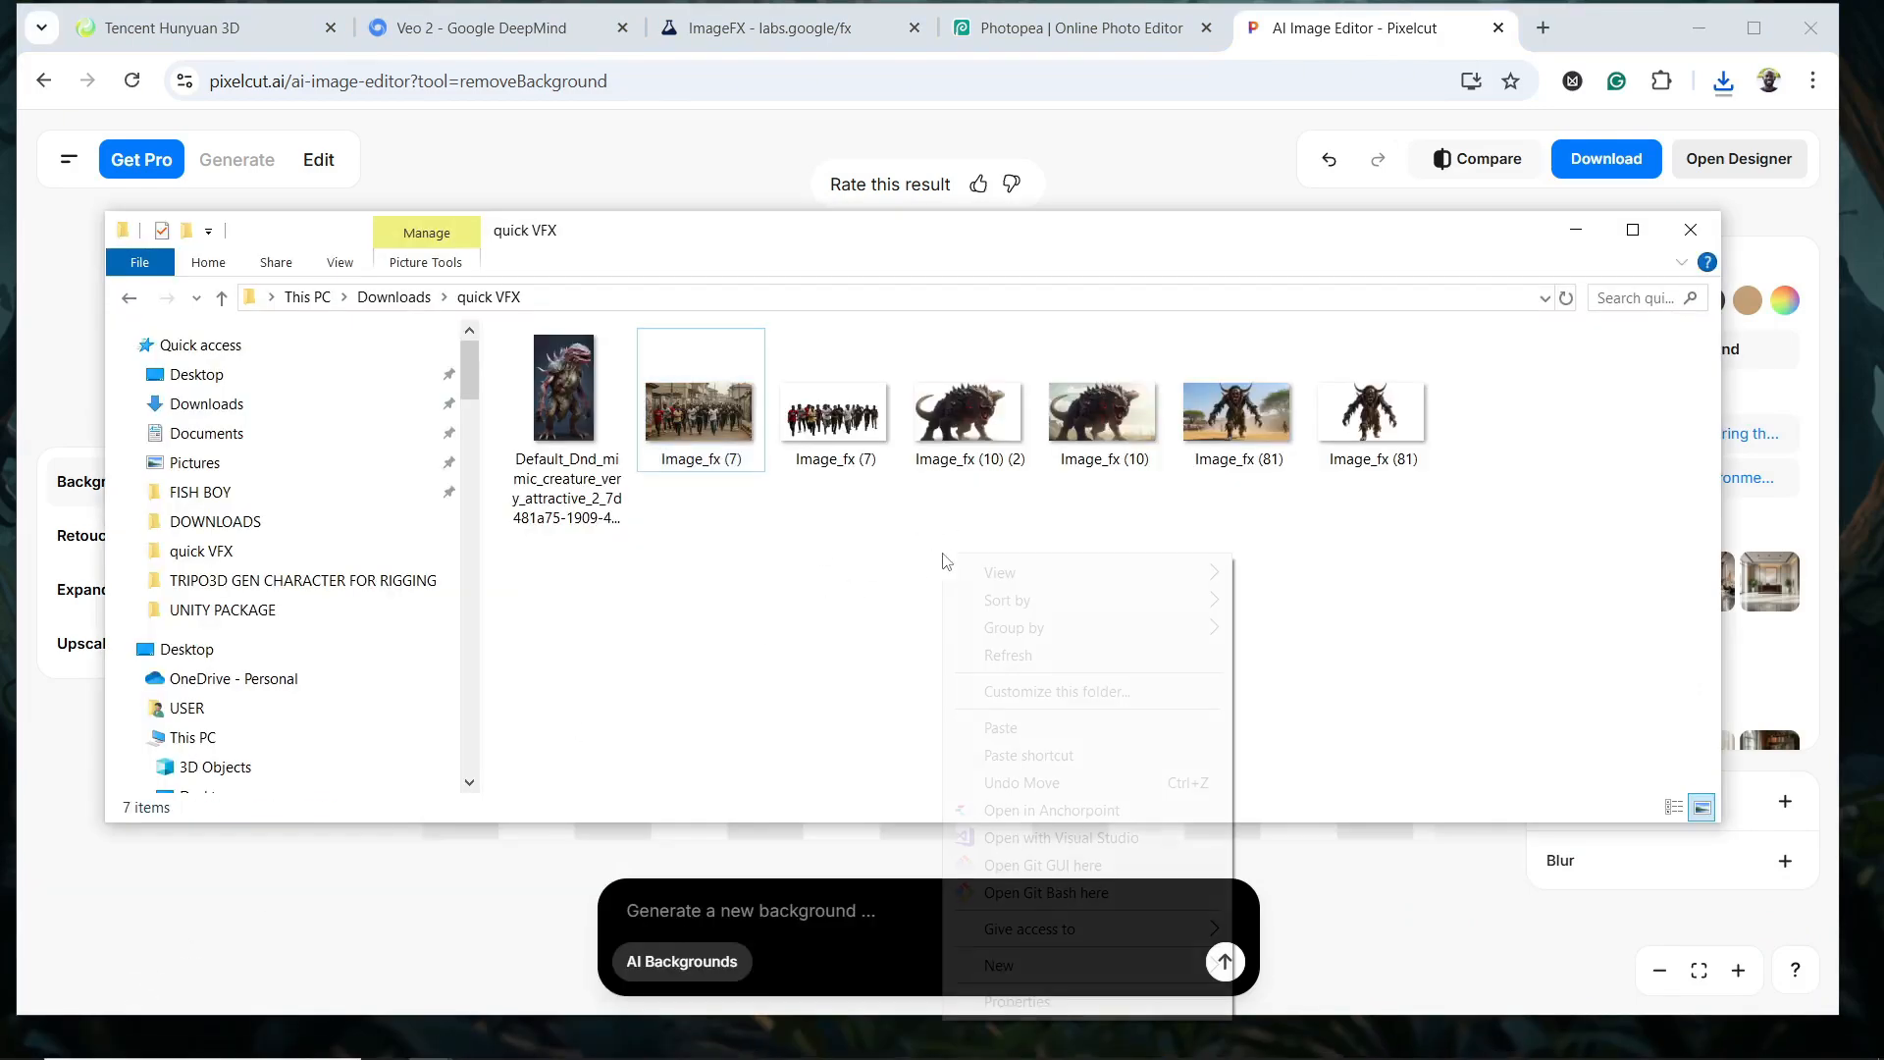
left_click(1030, 735)
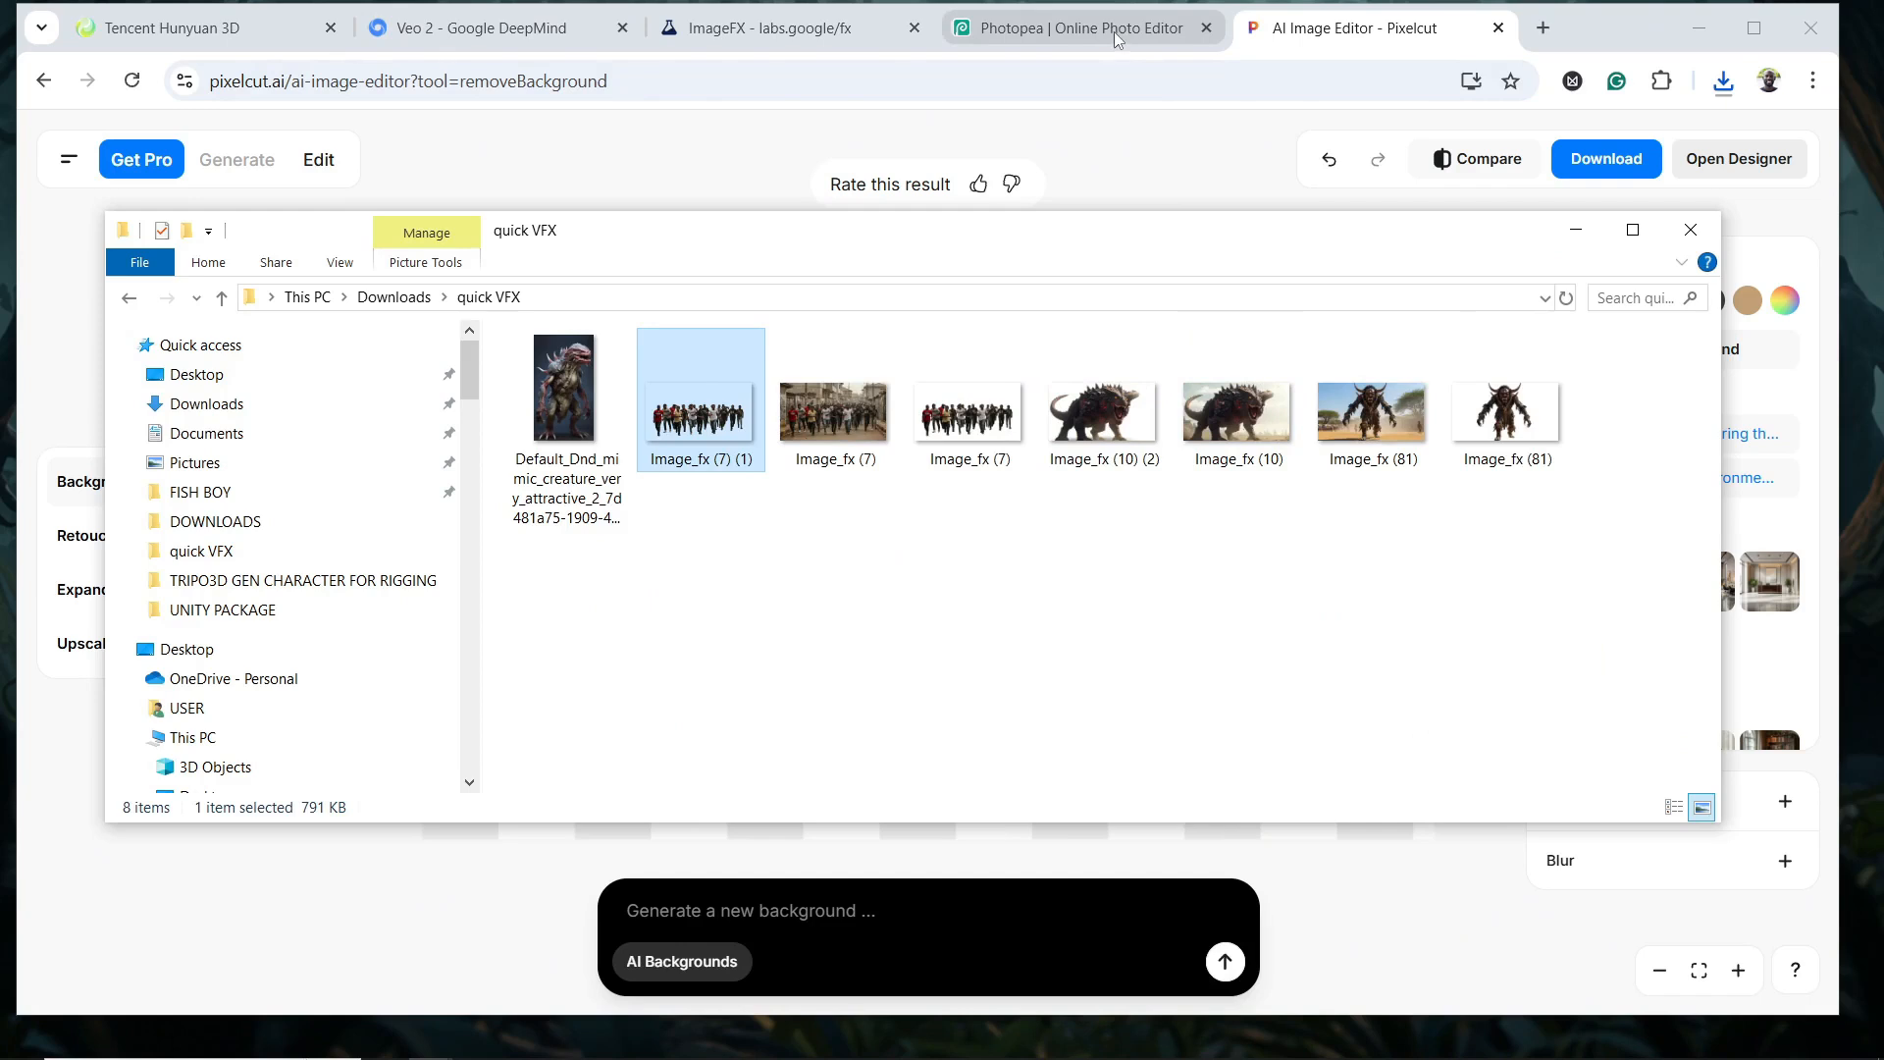
Open the Image_fx (7) street crowd picture in Photopea and close the Image_fx (23) document
mouse_move(1116, 35)
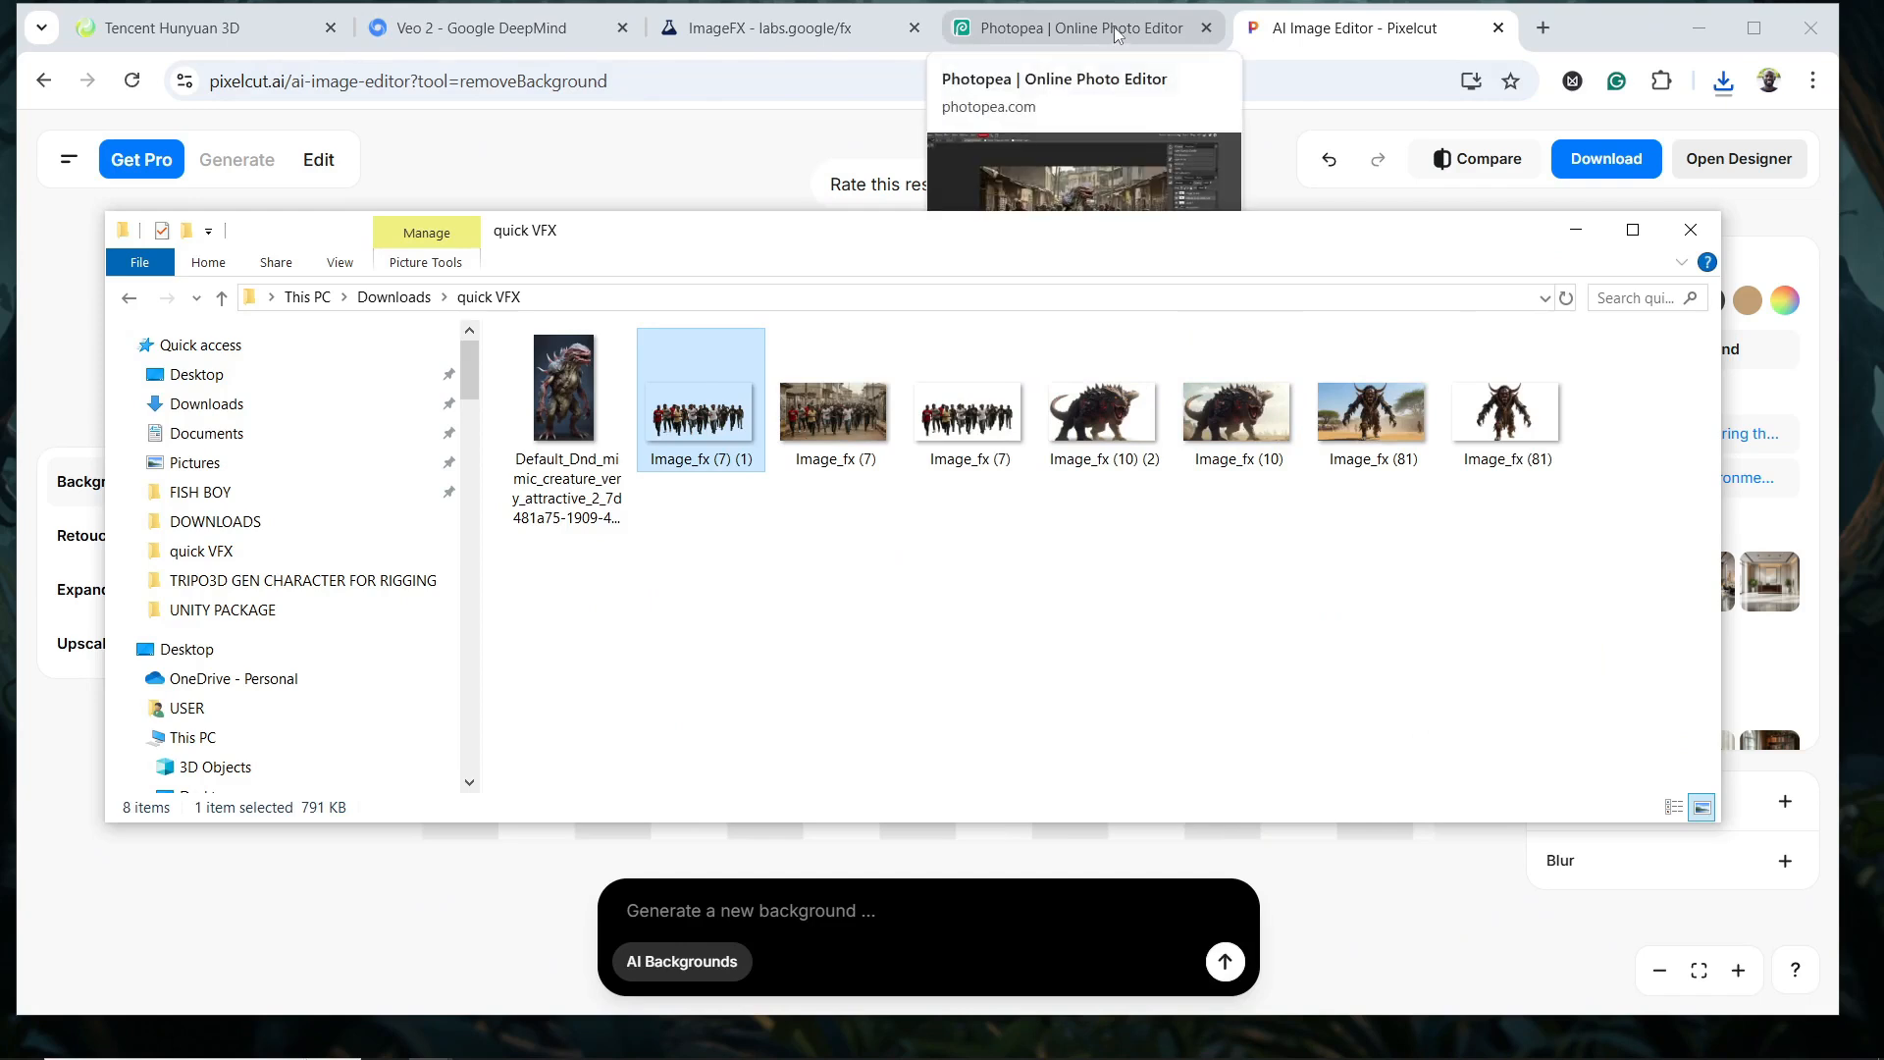
mouse_move(850, 412)
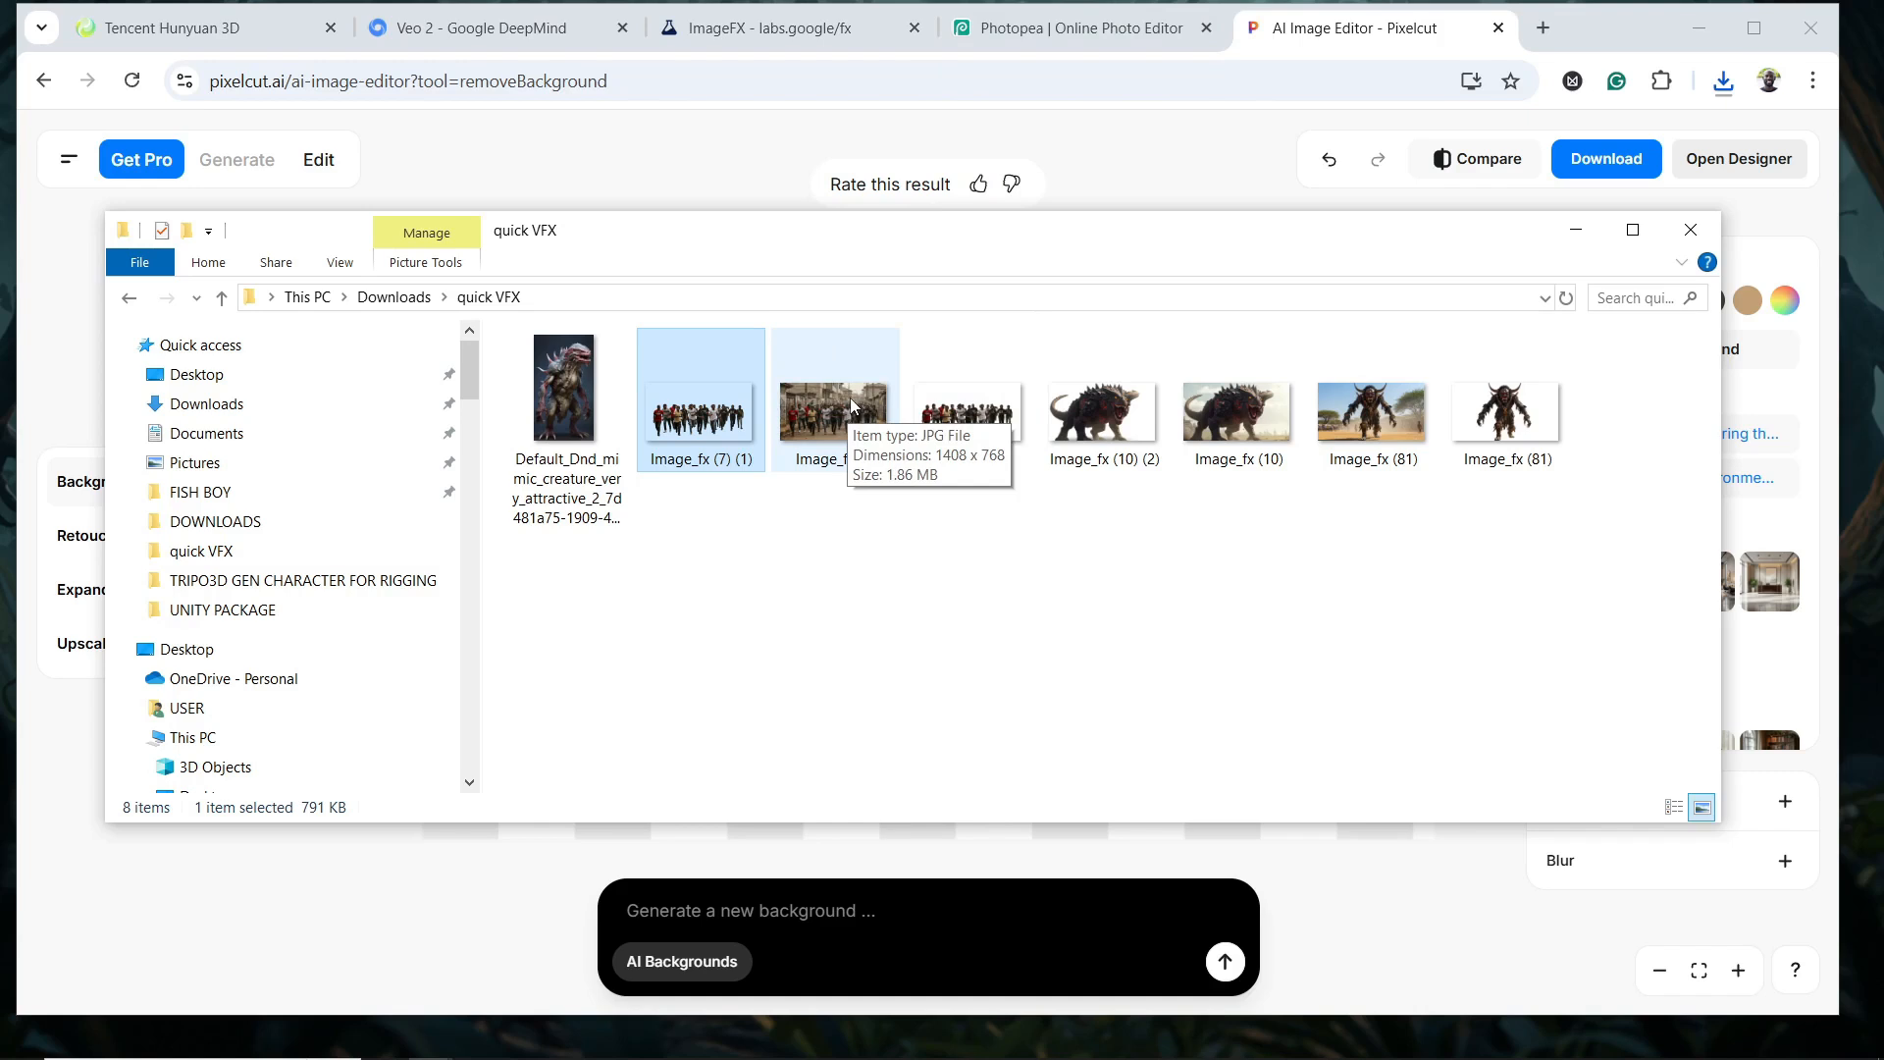
left_click(842, 432)
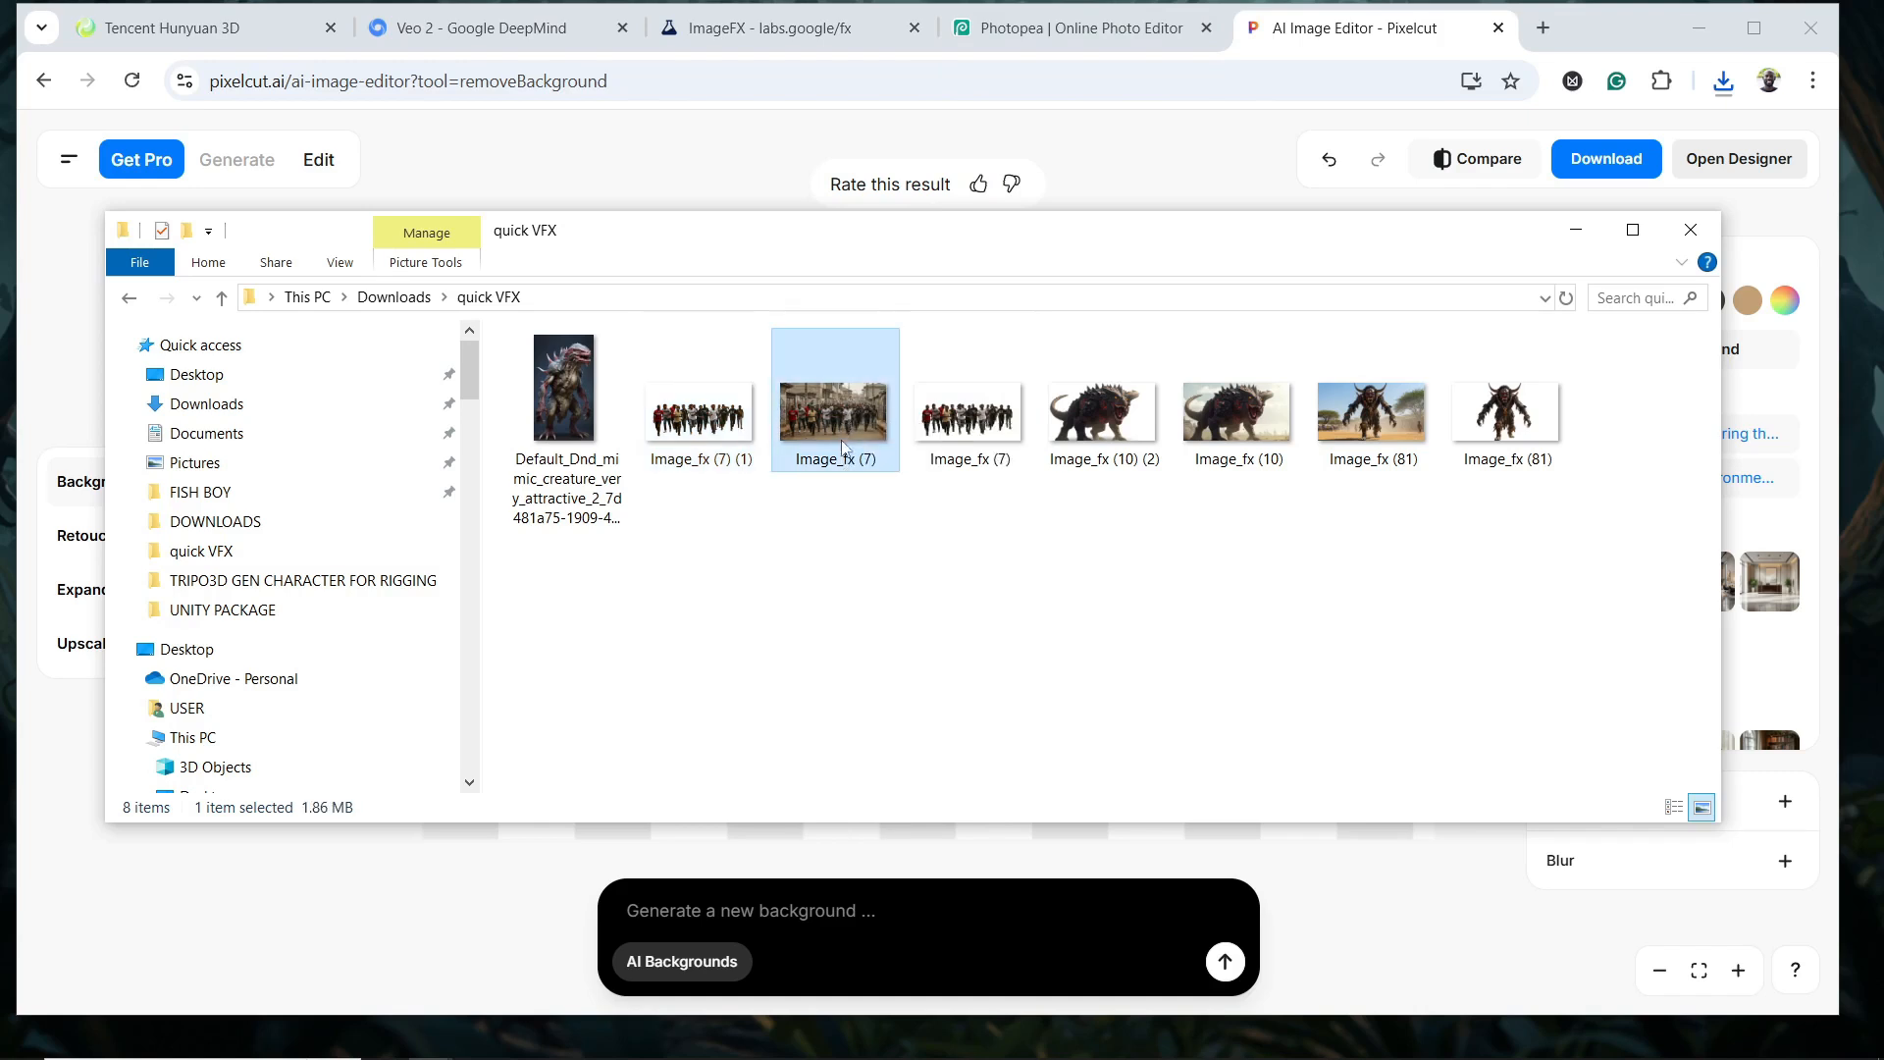
left_click_drag(850, 424, 985, 257)
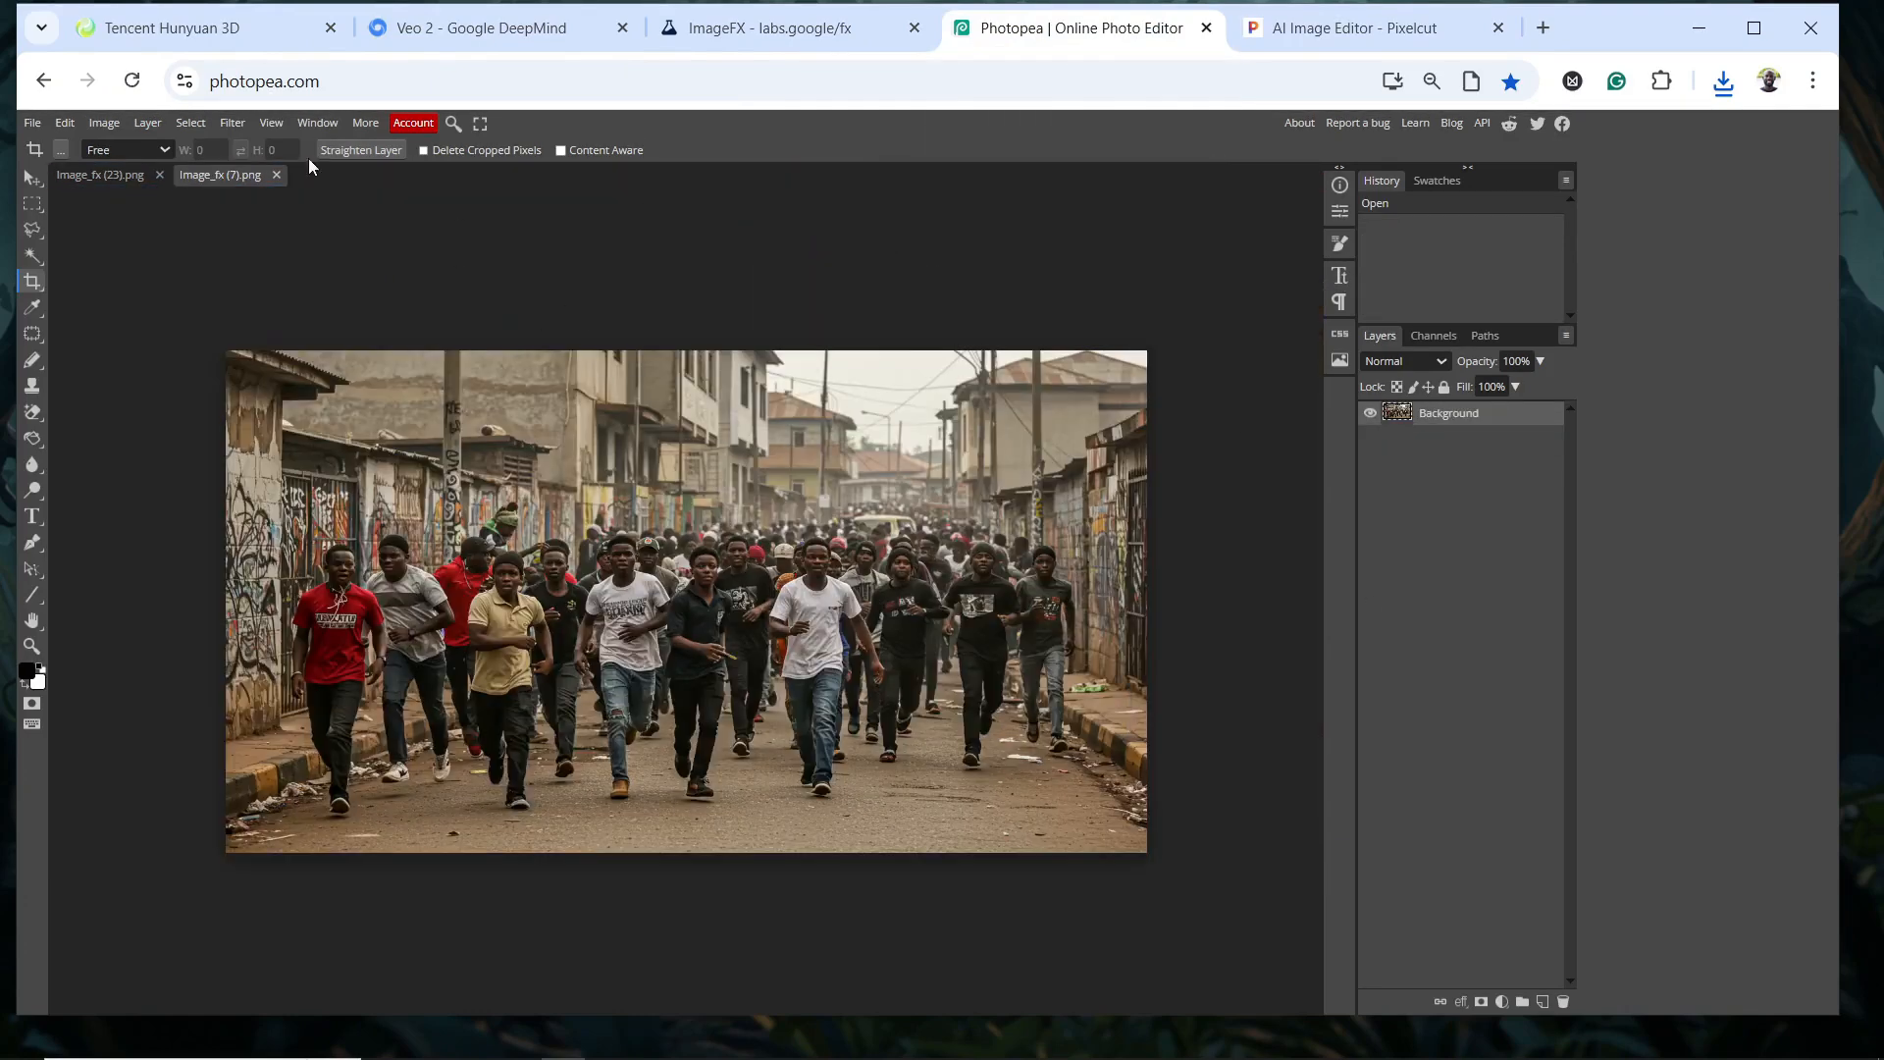
left_click(160, 176)
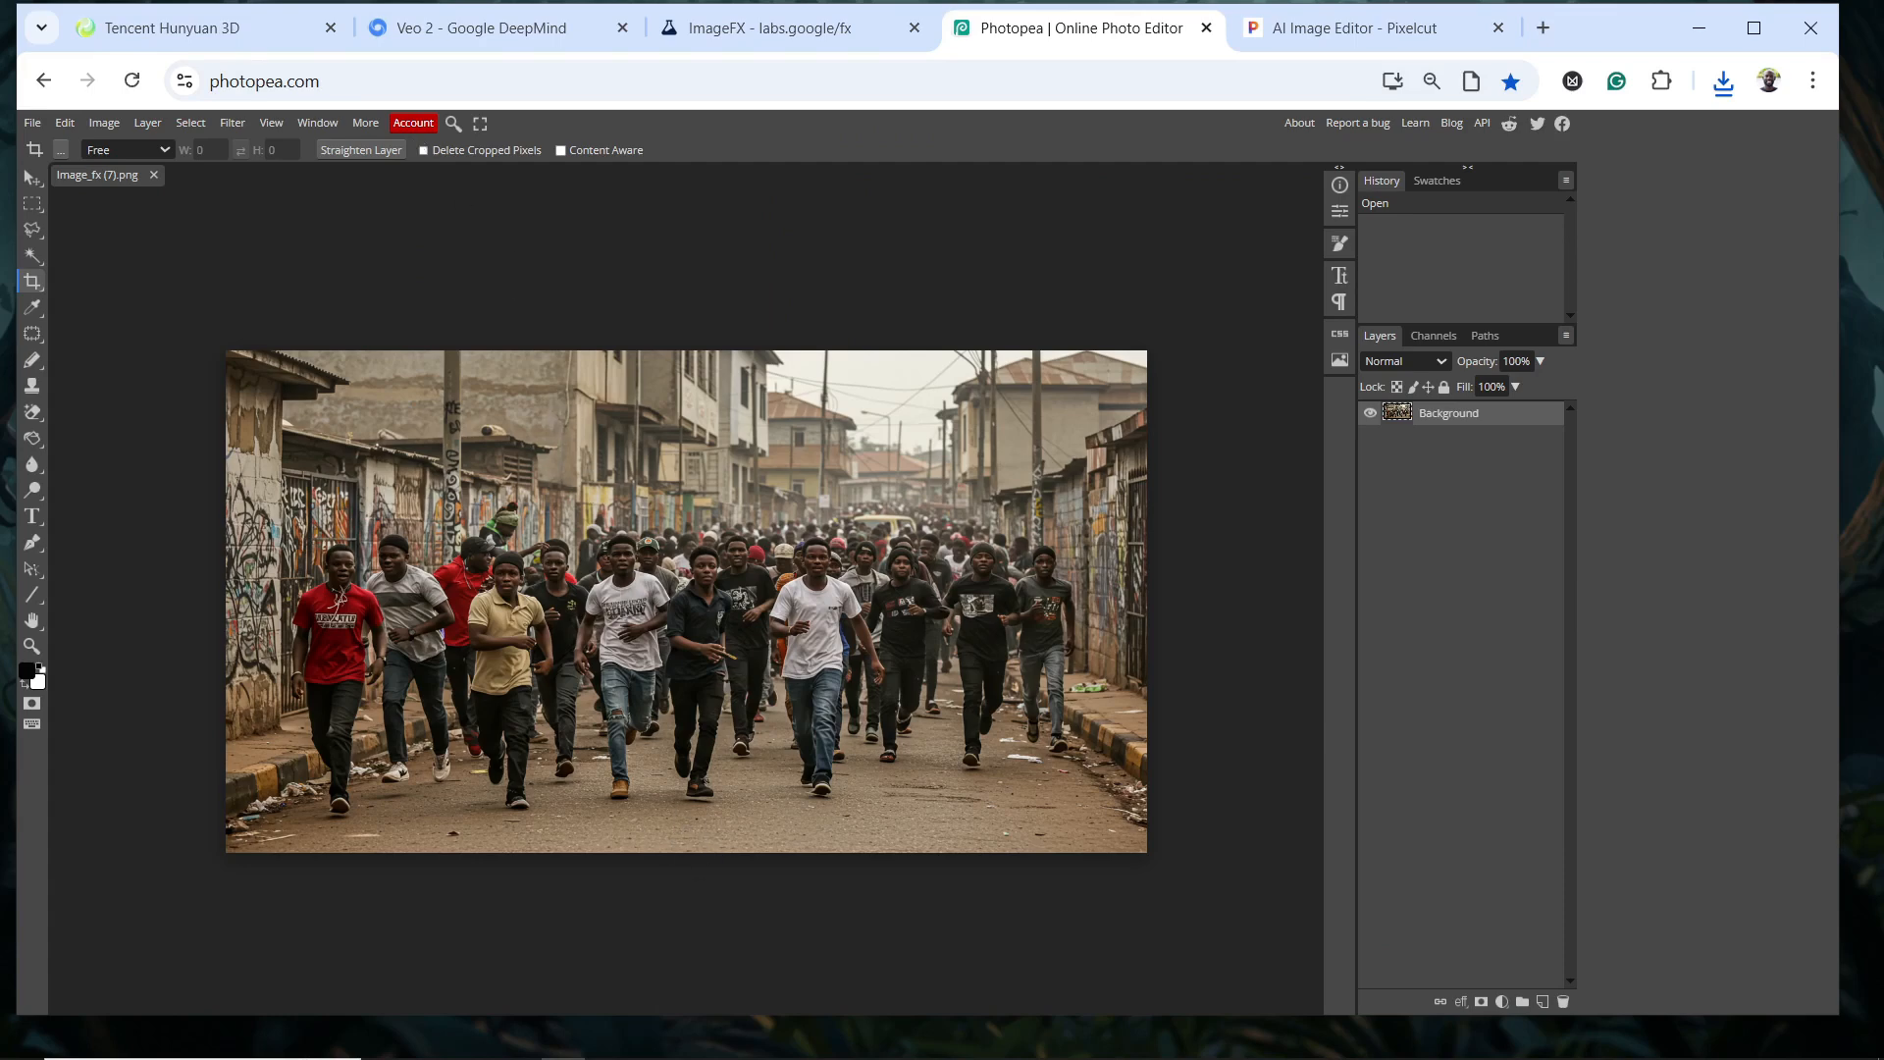
Place the Image_fx (7) crowd cutout as a layer above the street picture and hide the Background layer
mouse_move(495, 1055)
left_click(430, 1041)
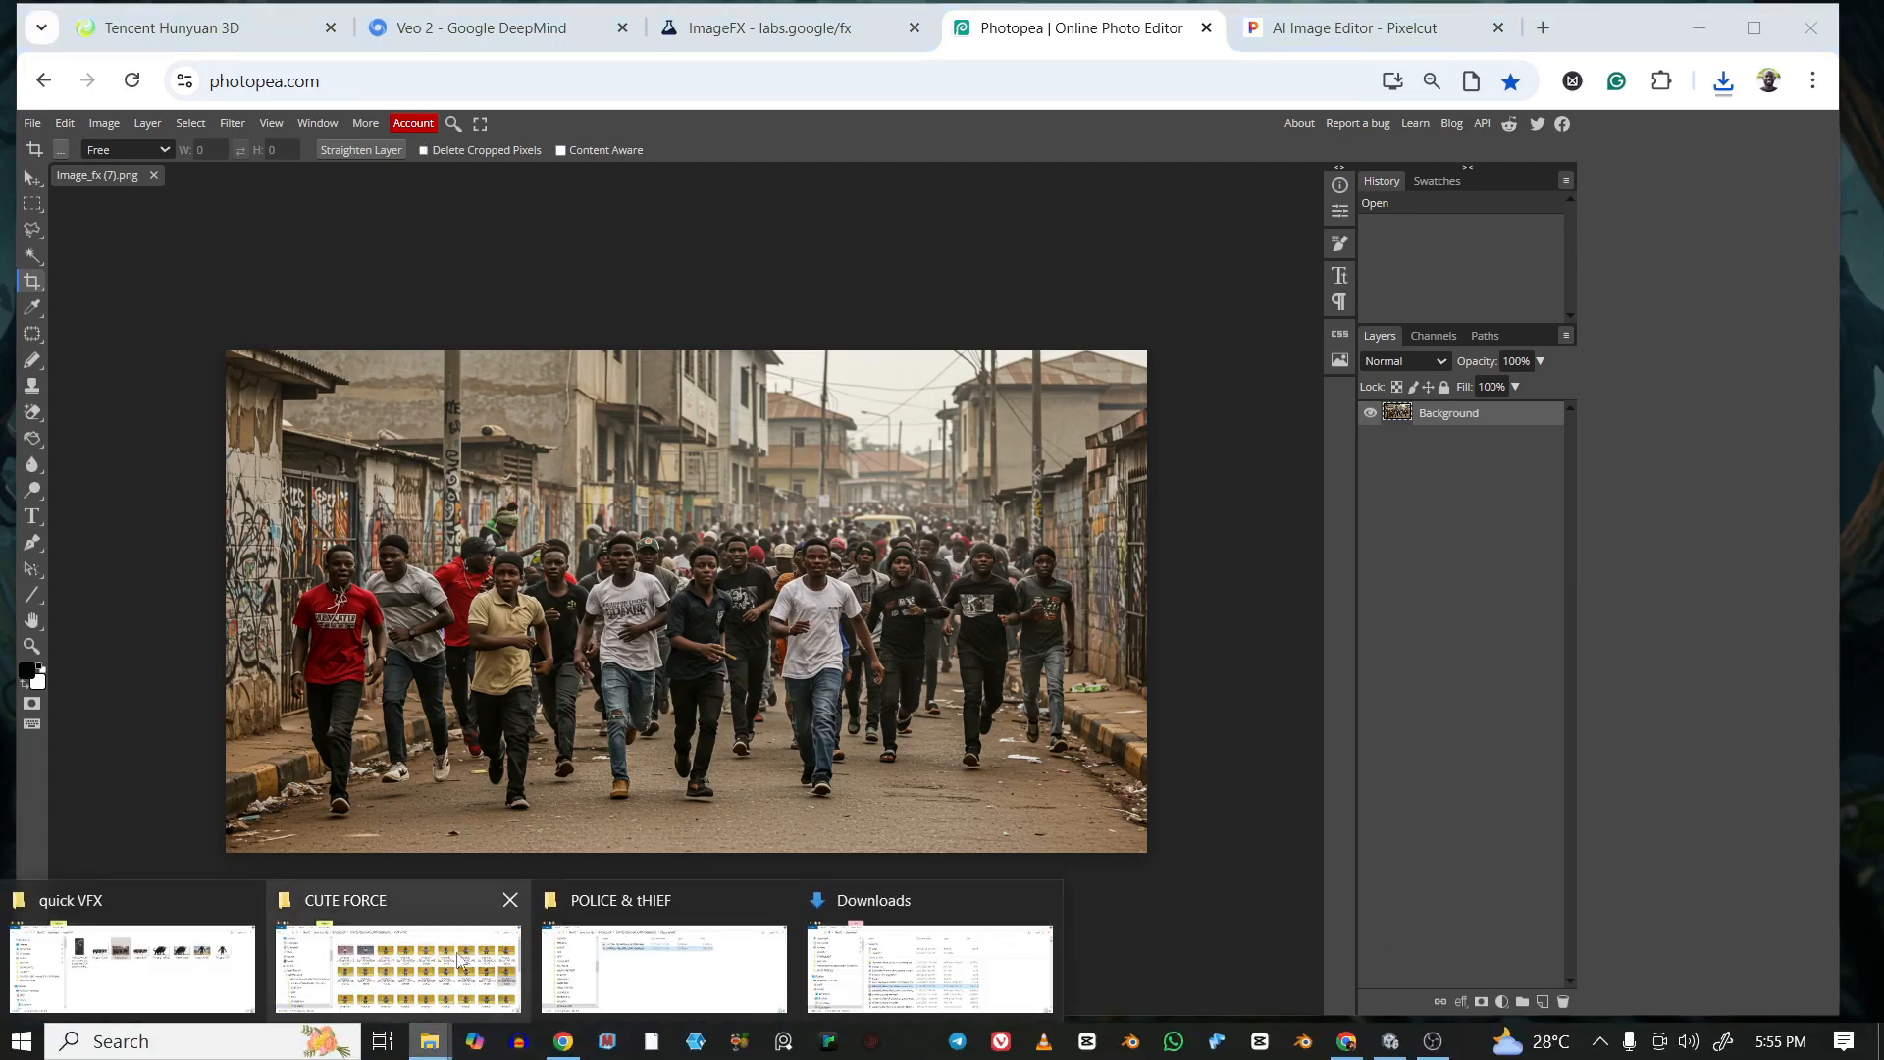
left_click(217, 976)
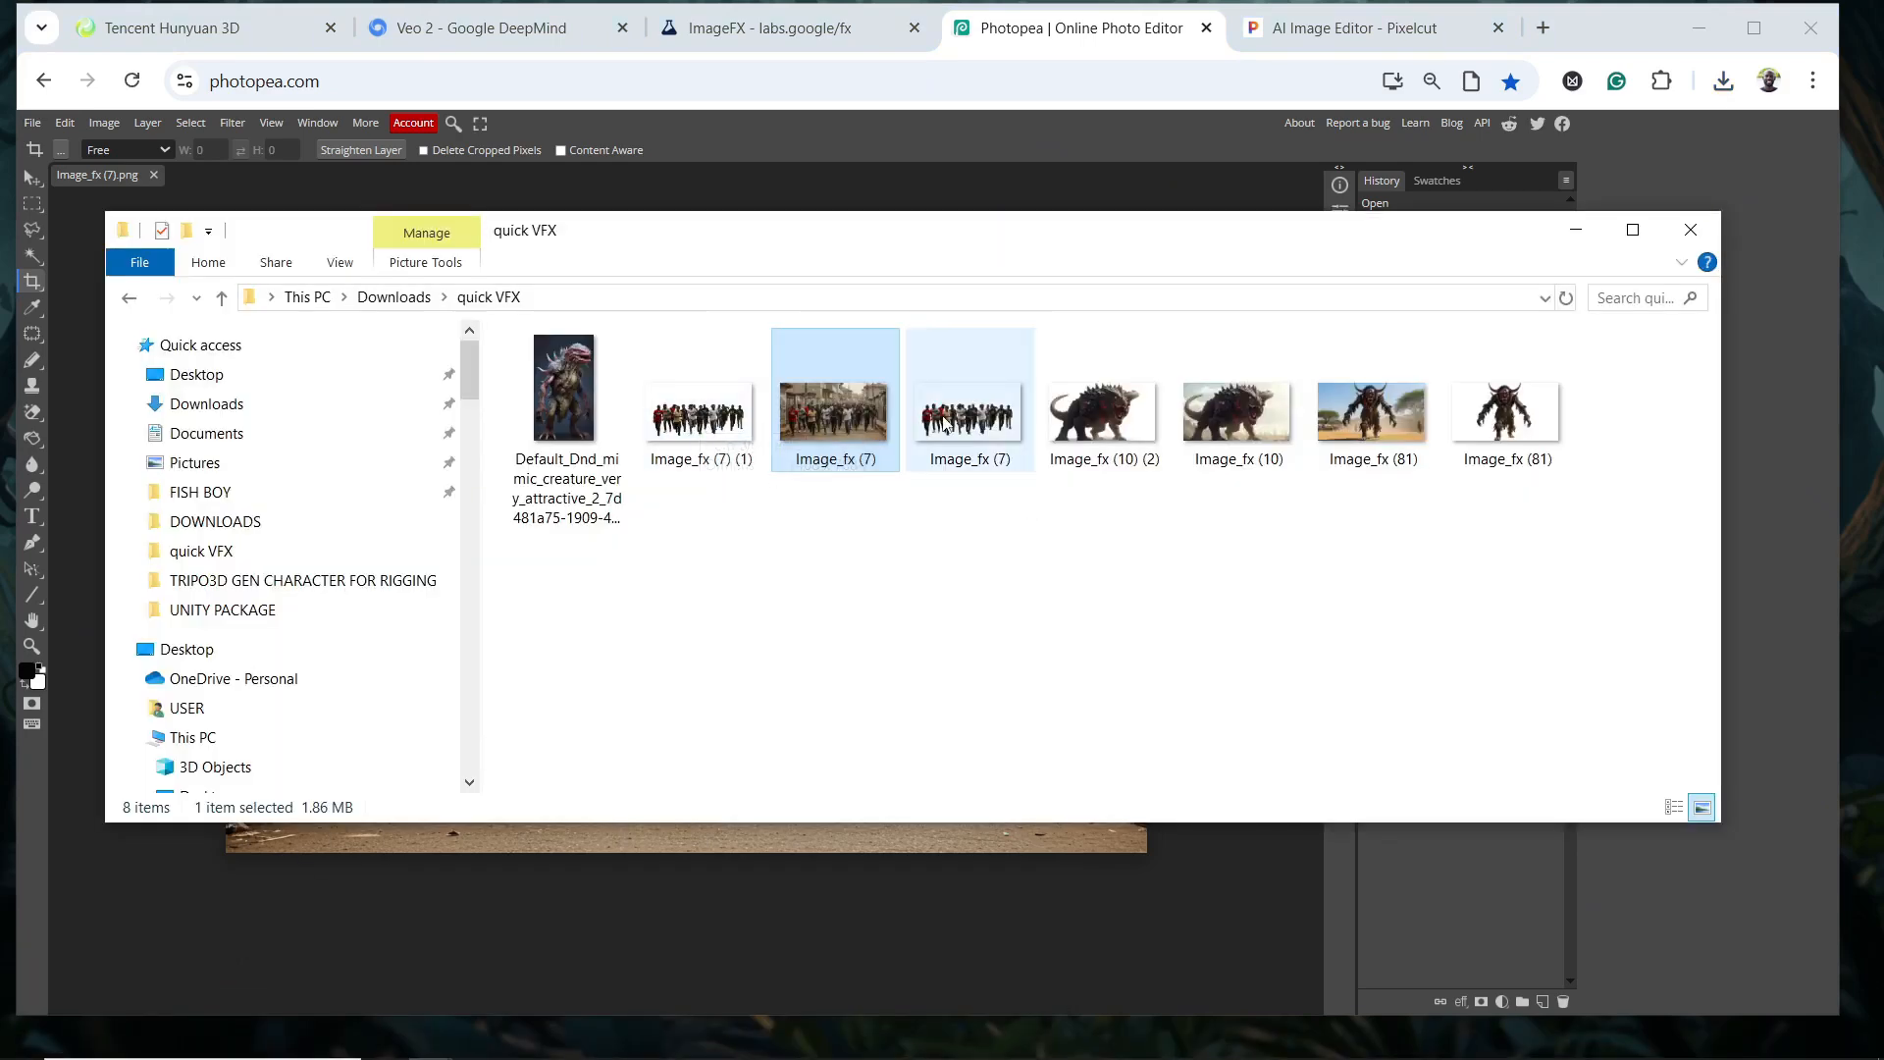
left_click_drag(945, 426, 708, 692)
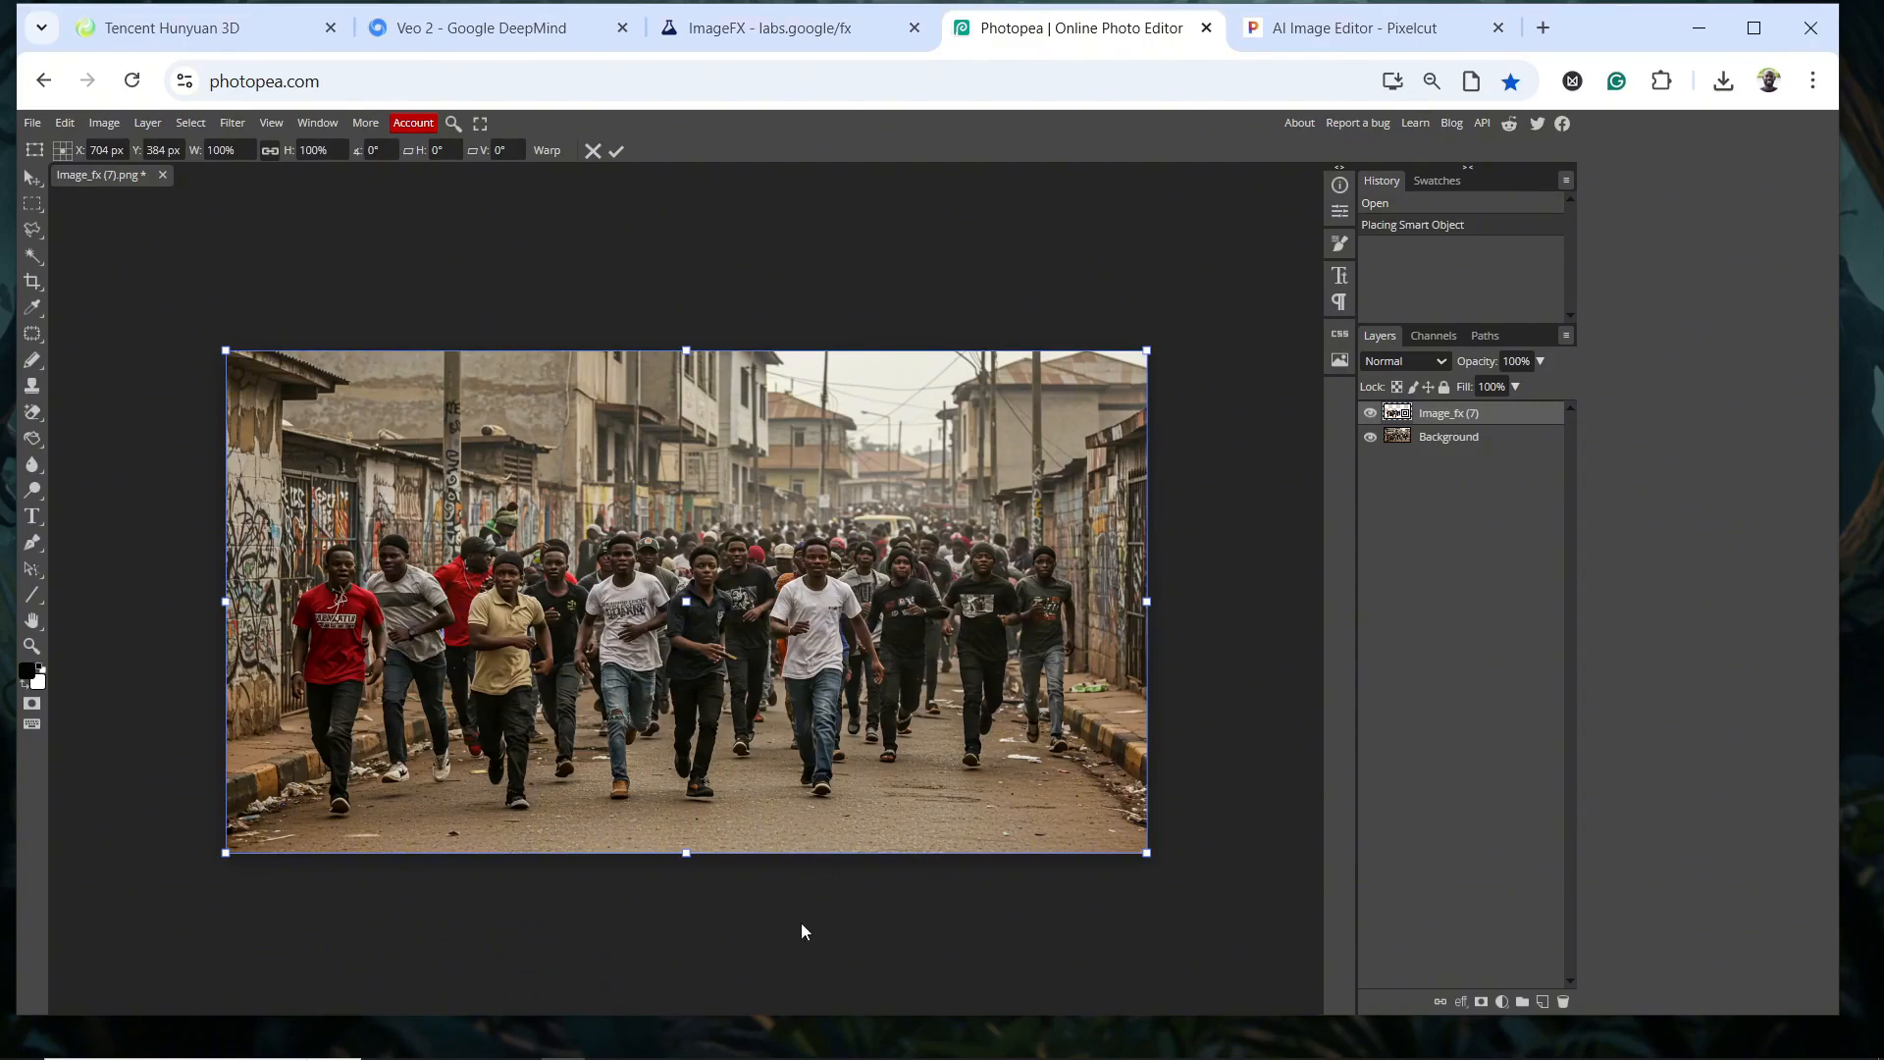
key("c")
left_click(1369, 438)
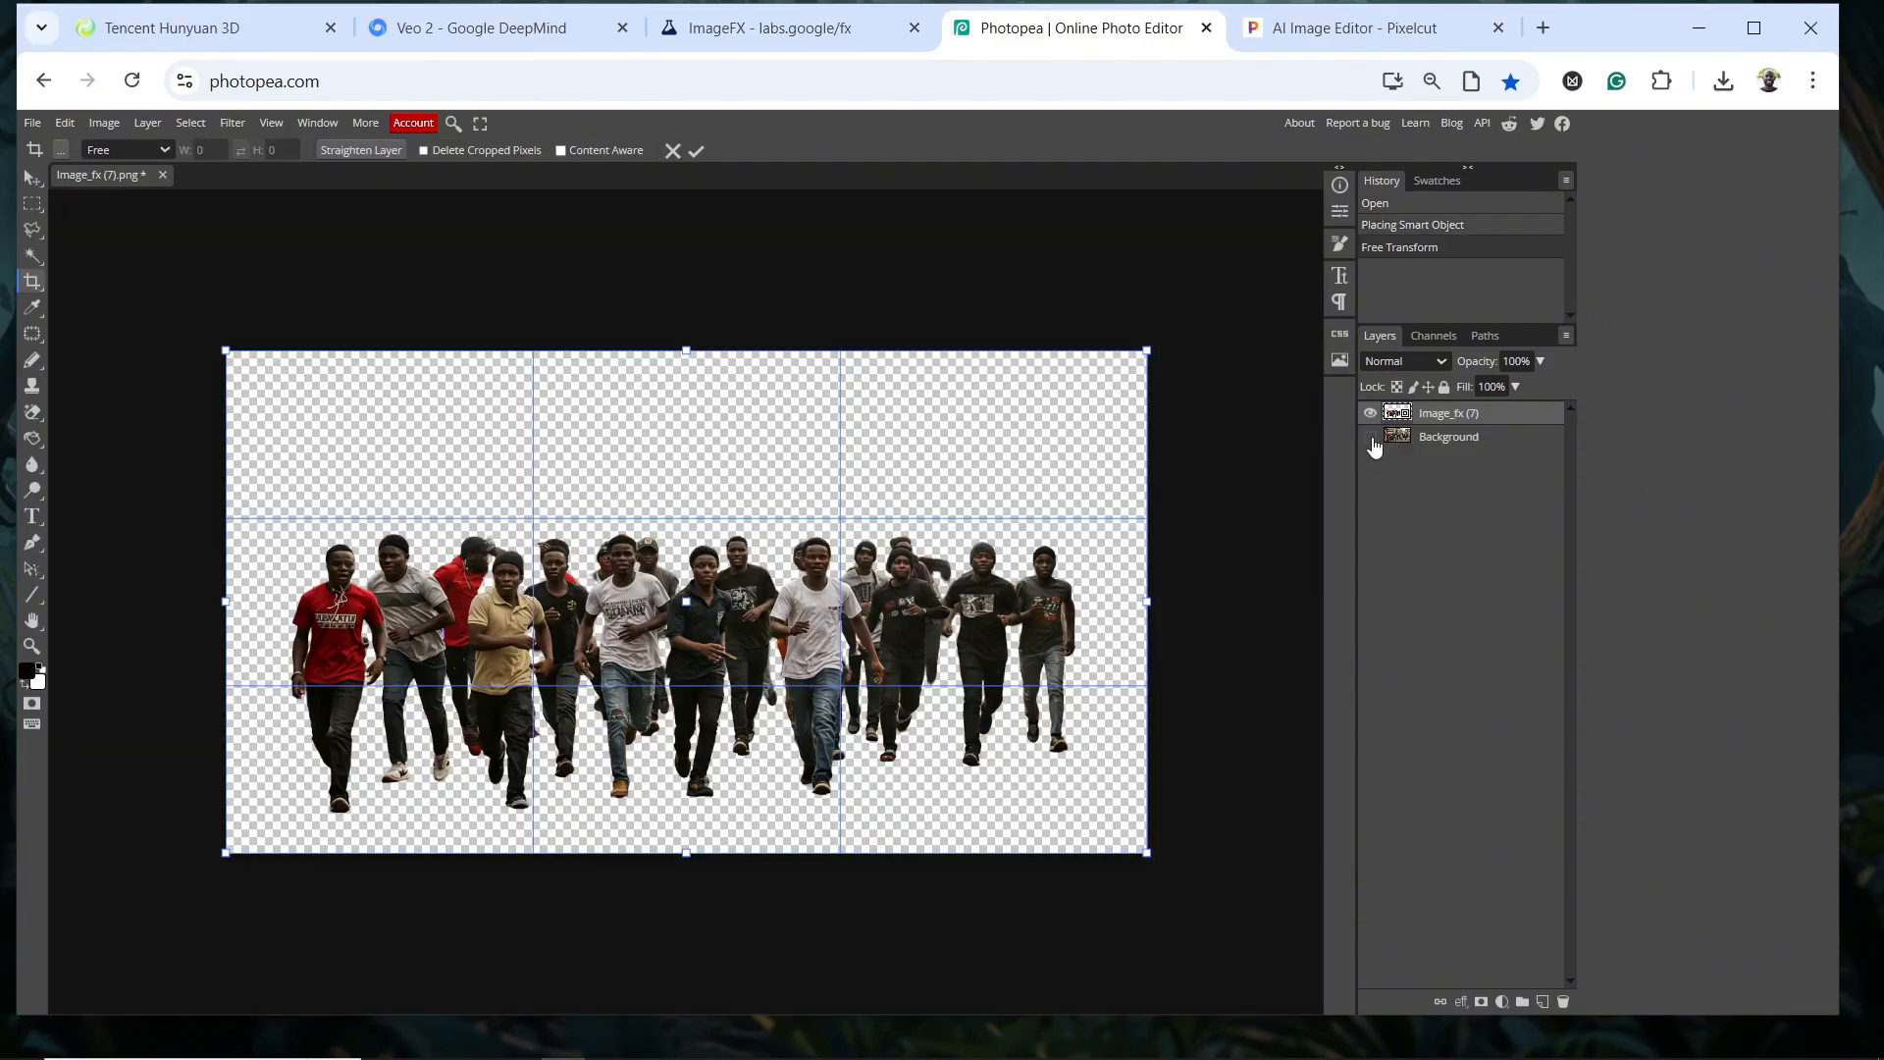
Show the Background layer and place the Image_fx (10) (2) creature cutout from the quick VFX folder into the street document
left_click(1371, 438)
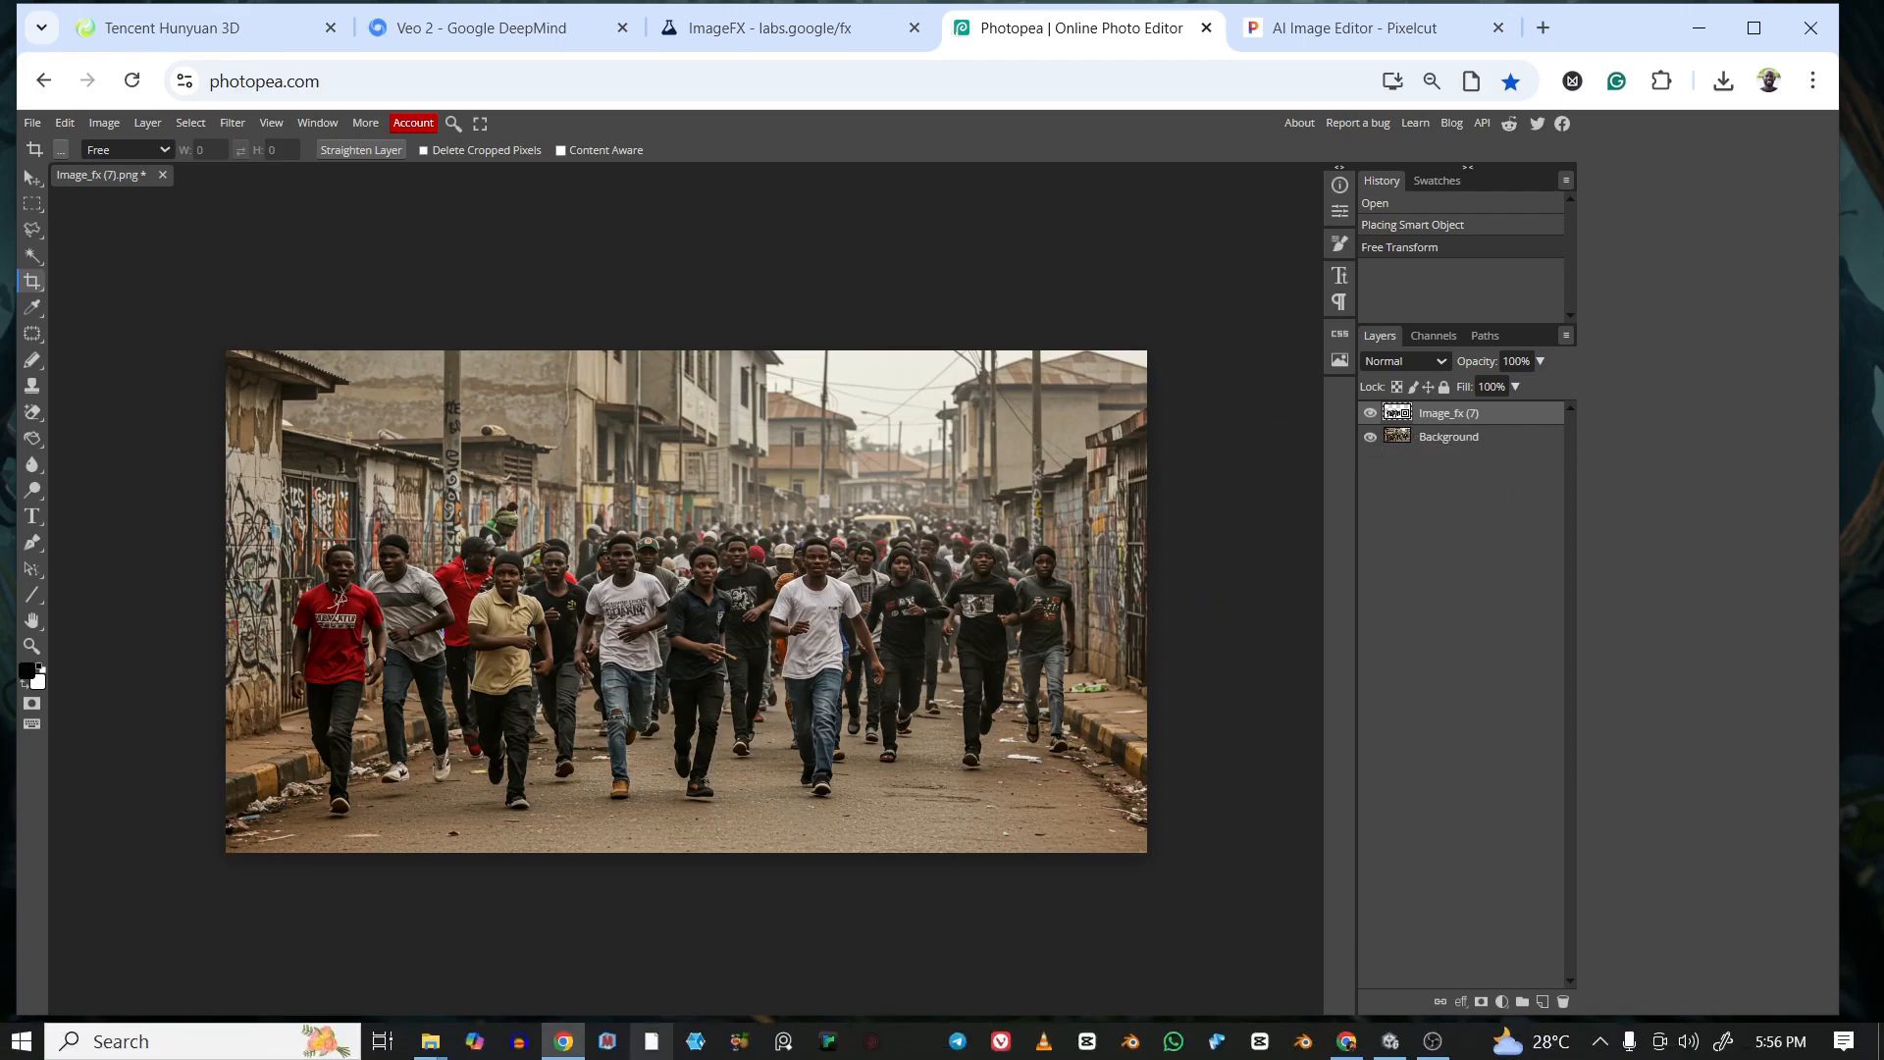
mouse_move(432, 1050)
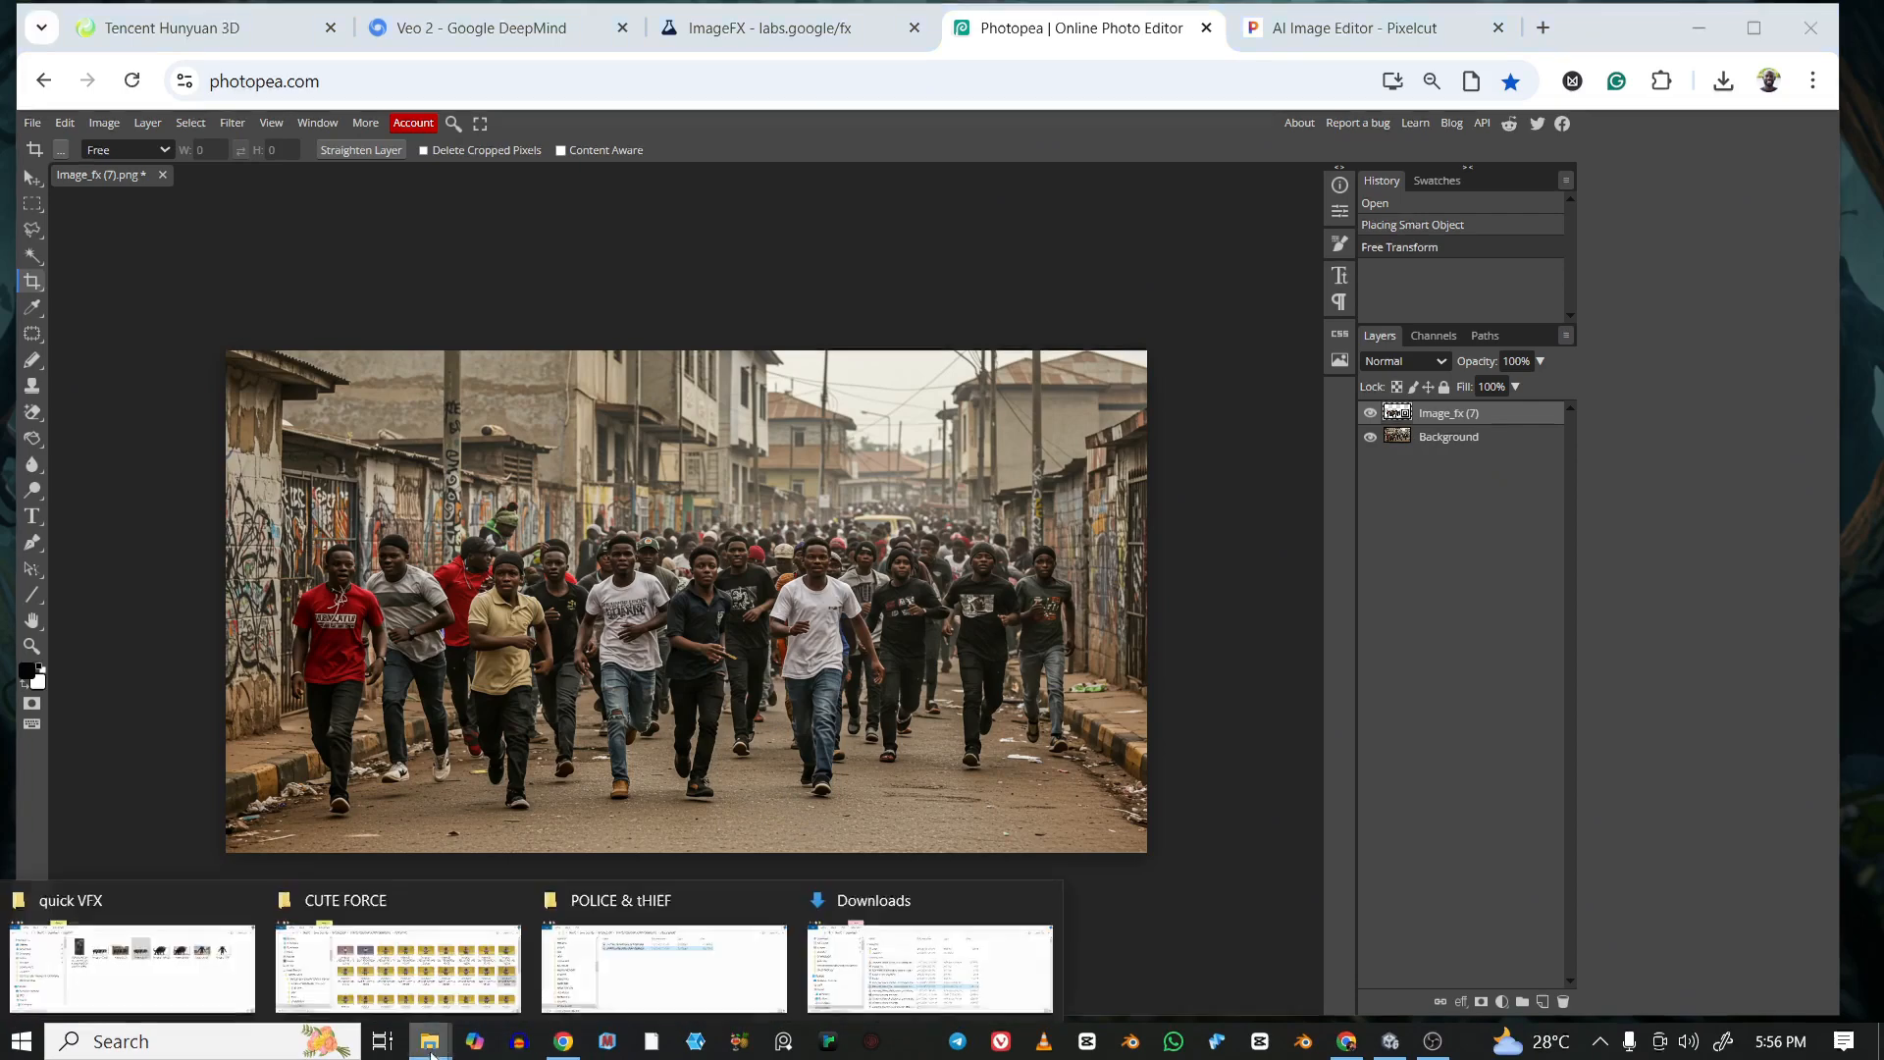
left_click(201, 976)
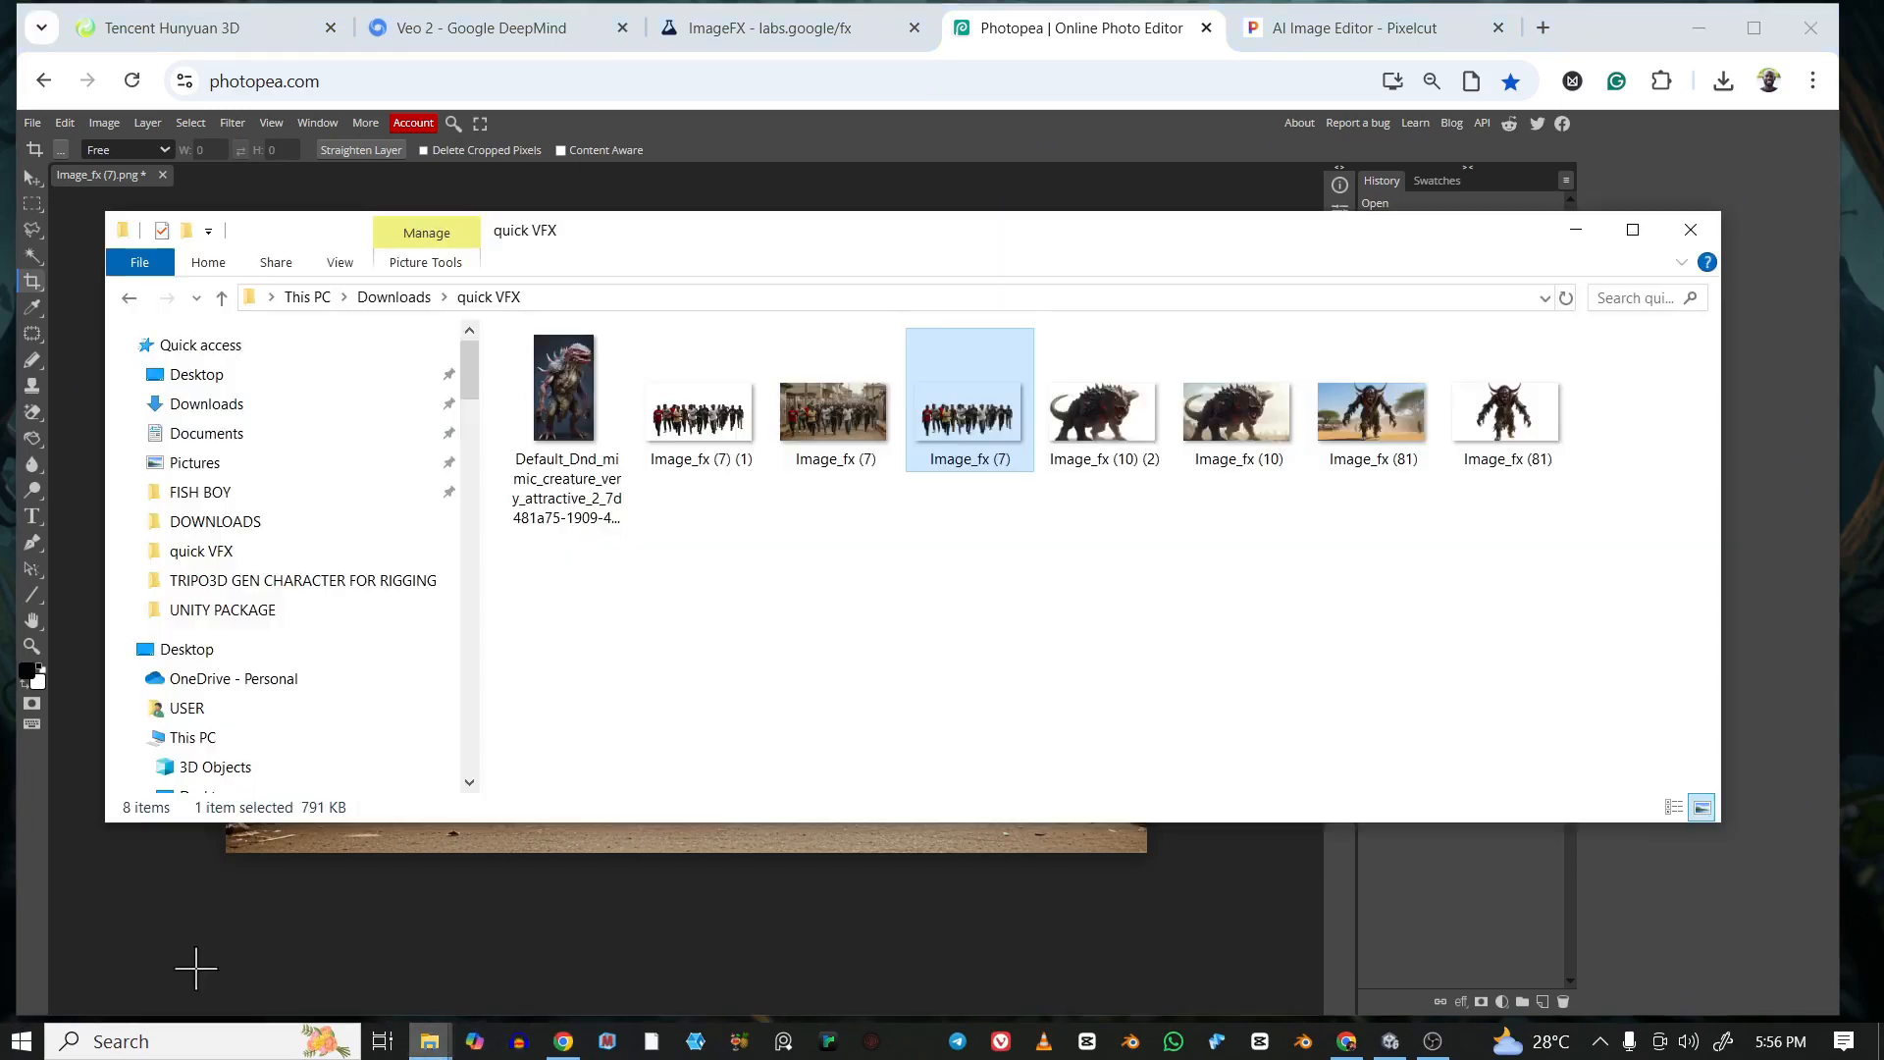
left_click(1127, 422)
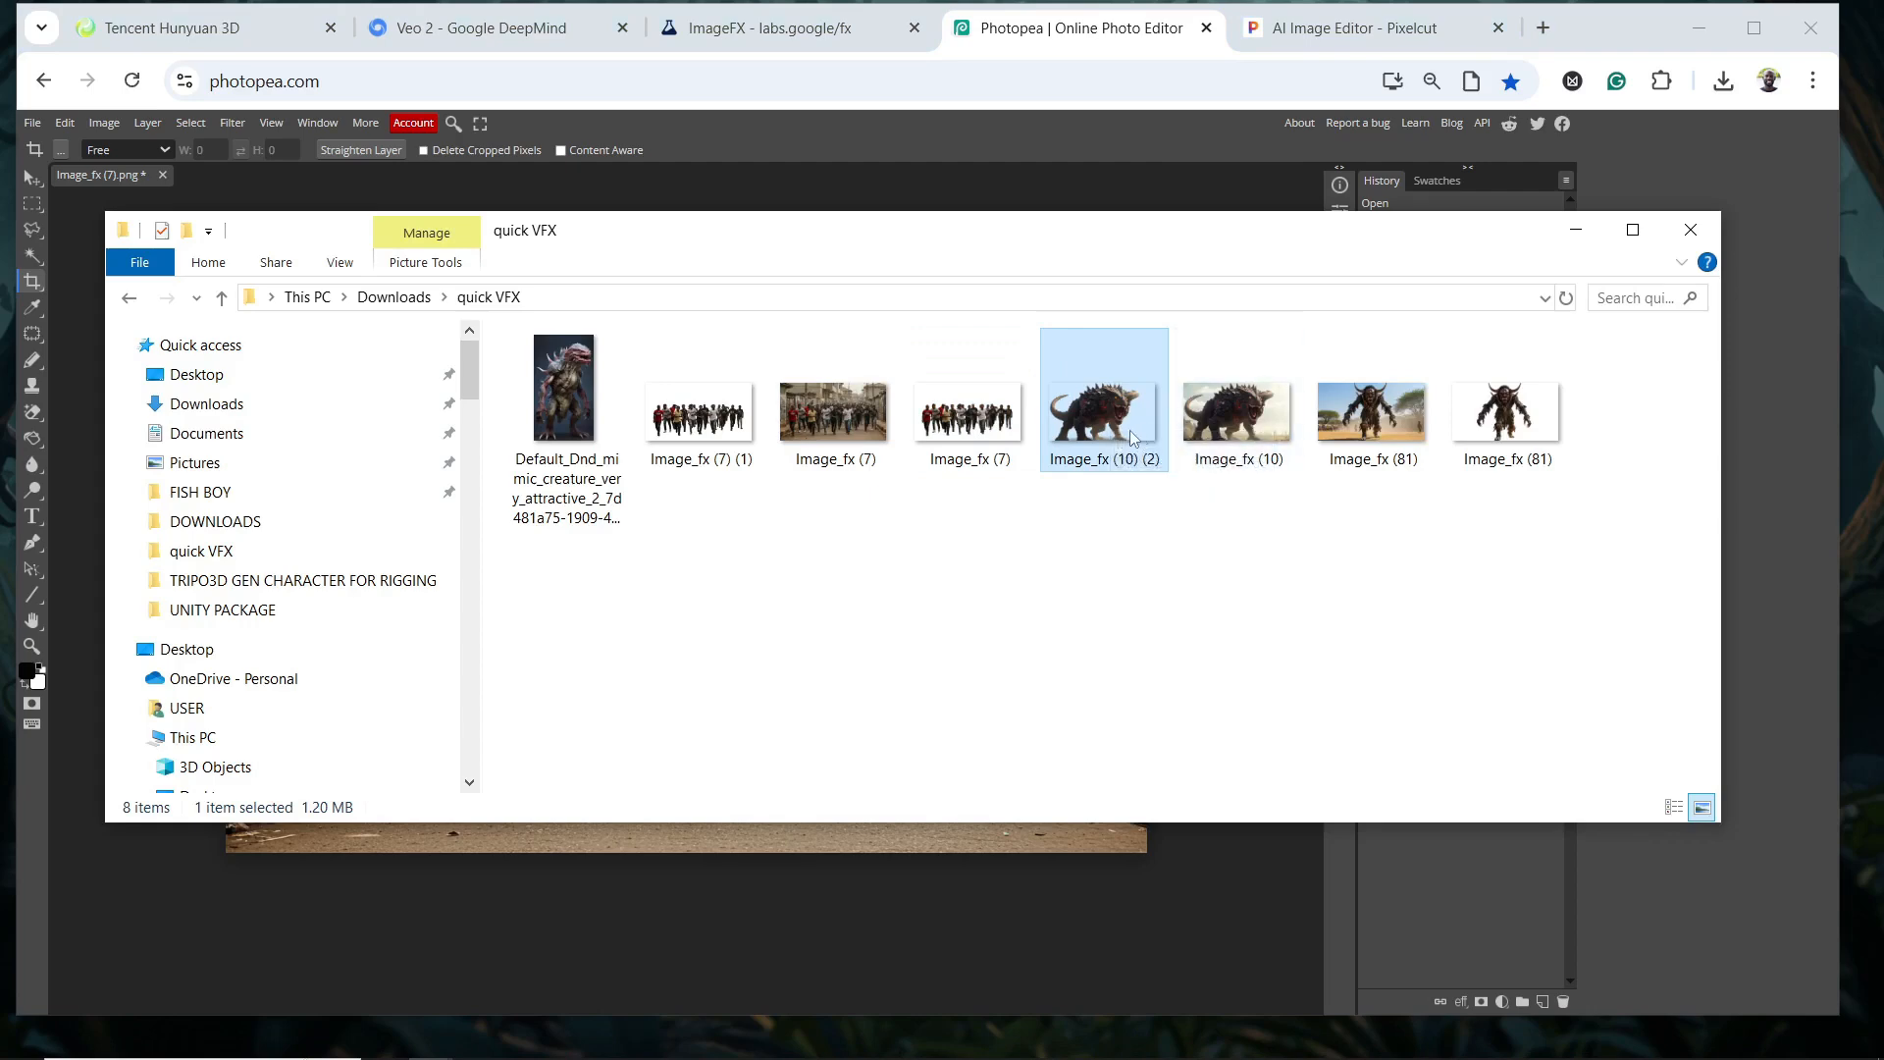
left_click_drag(1119, 421, 764, 686)
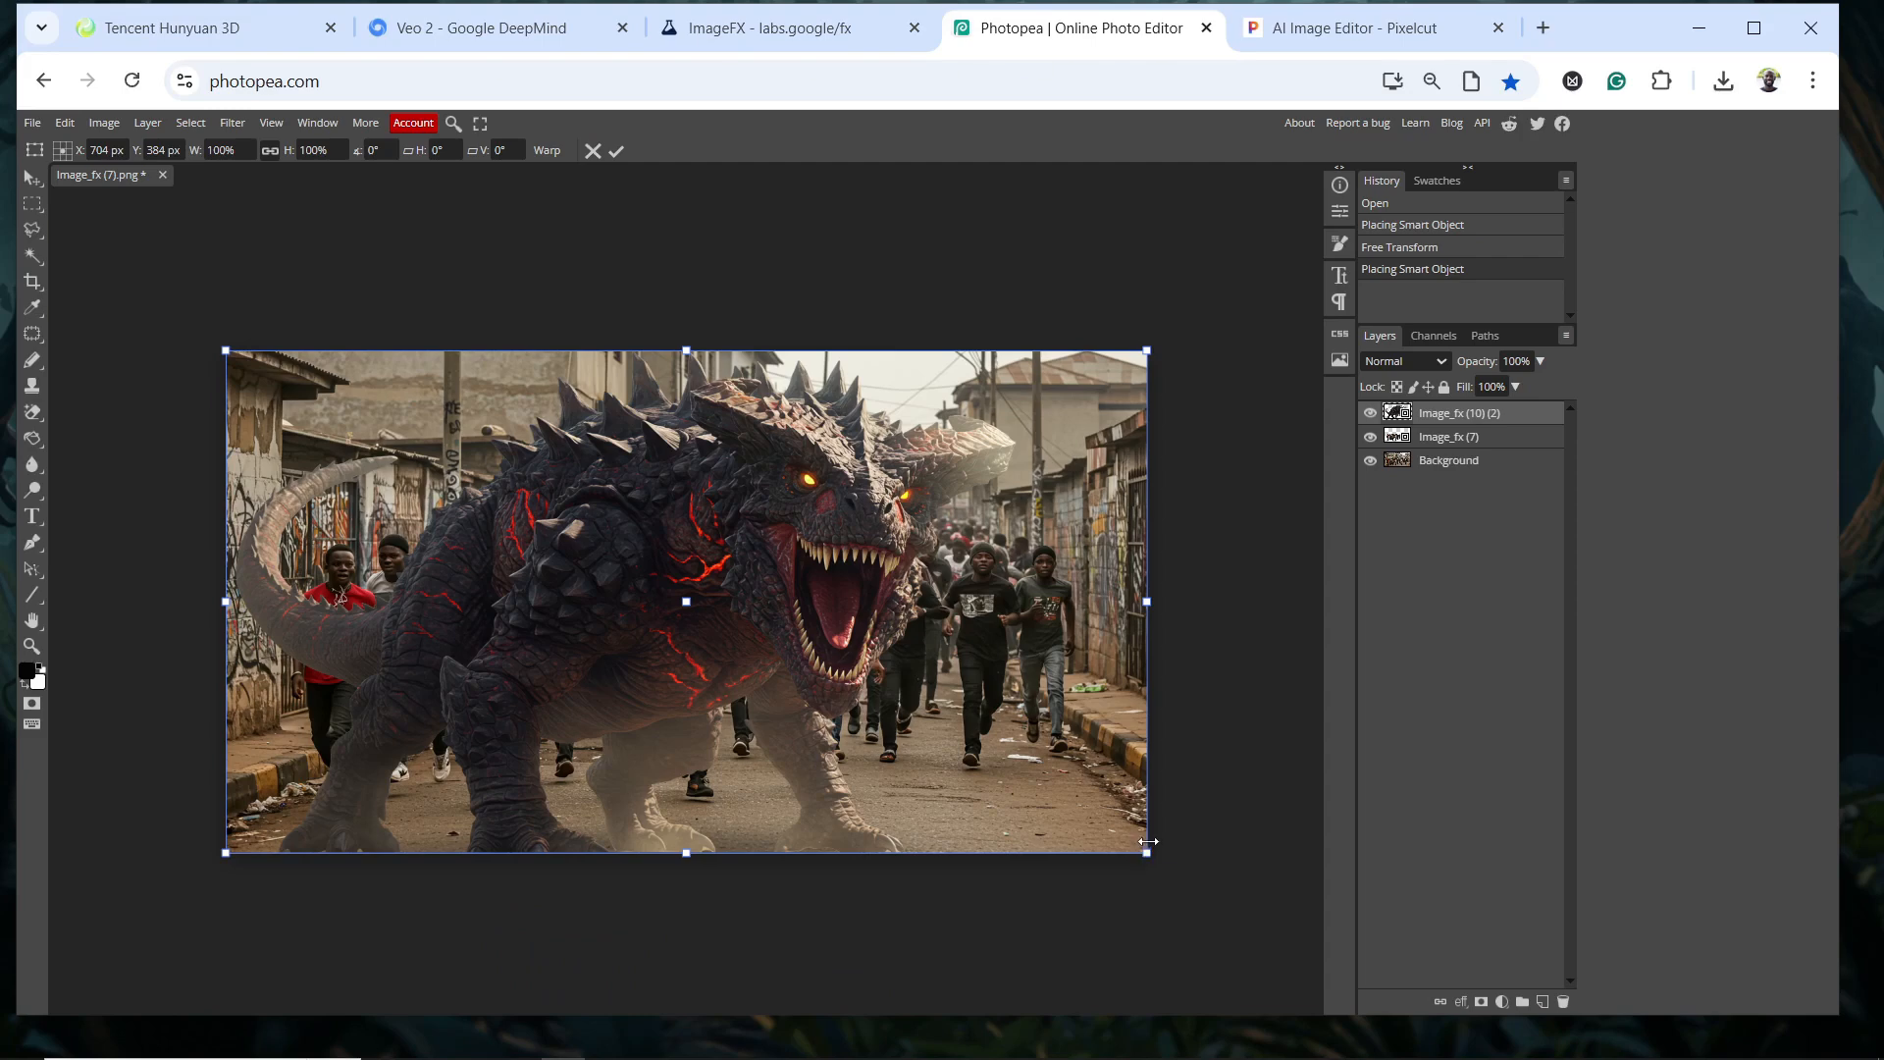
Scale the creature cutout to about 68% and move it to the middle of the street over the crowd
left_click_drag(1145, 853, 873, 614)
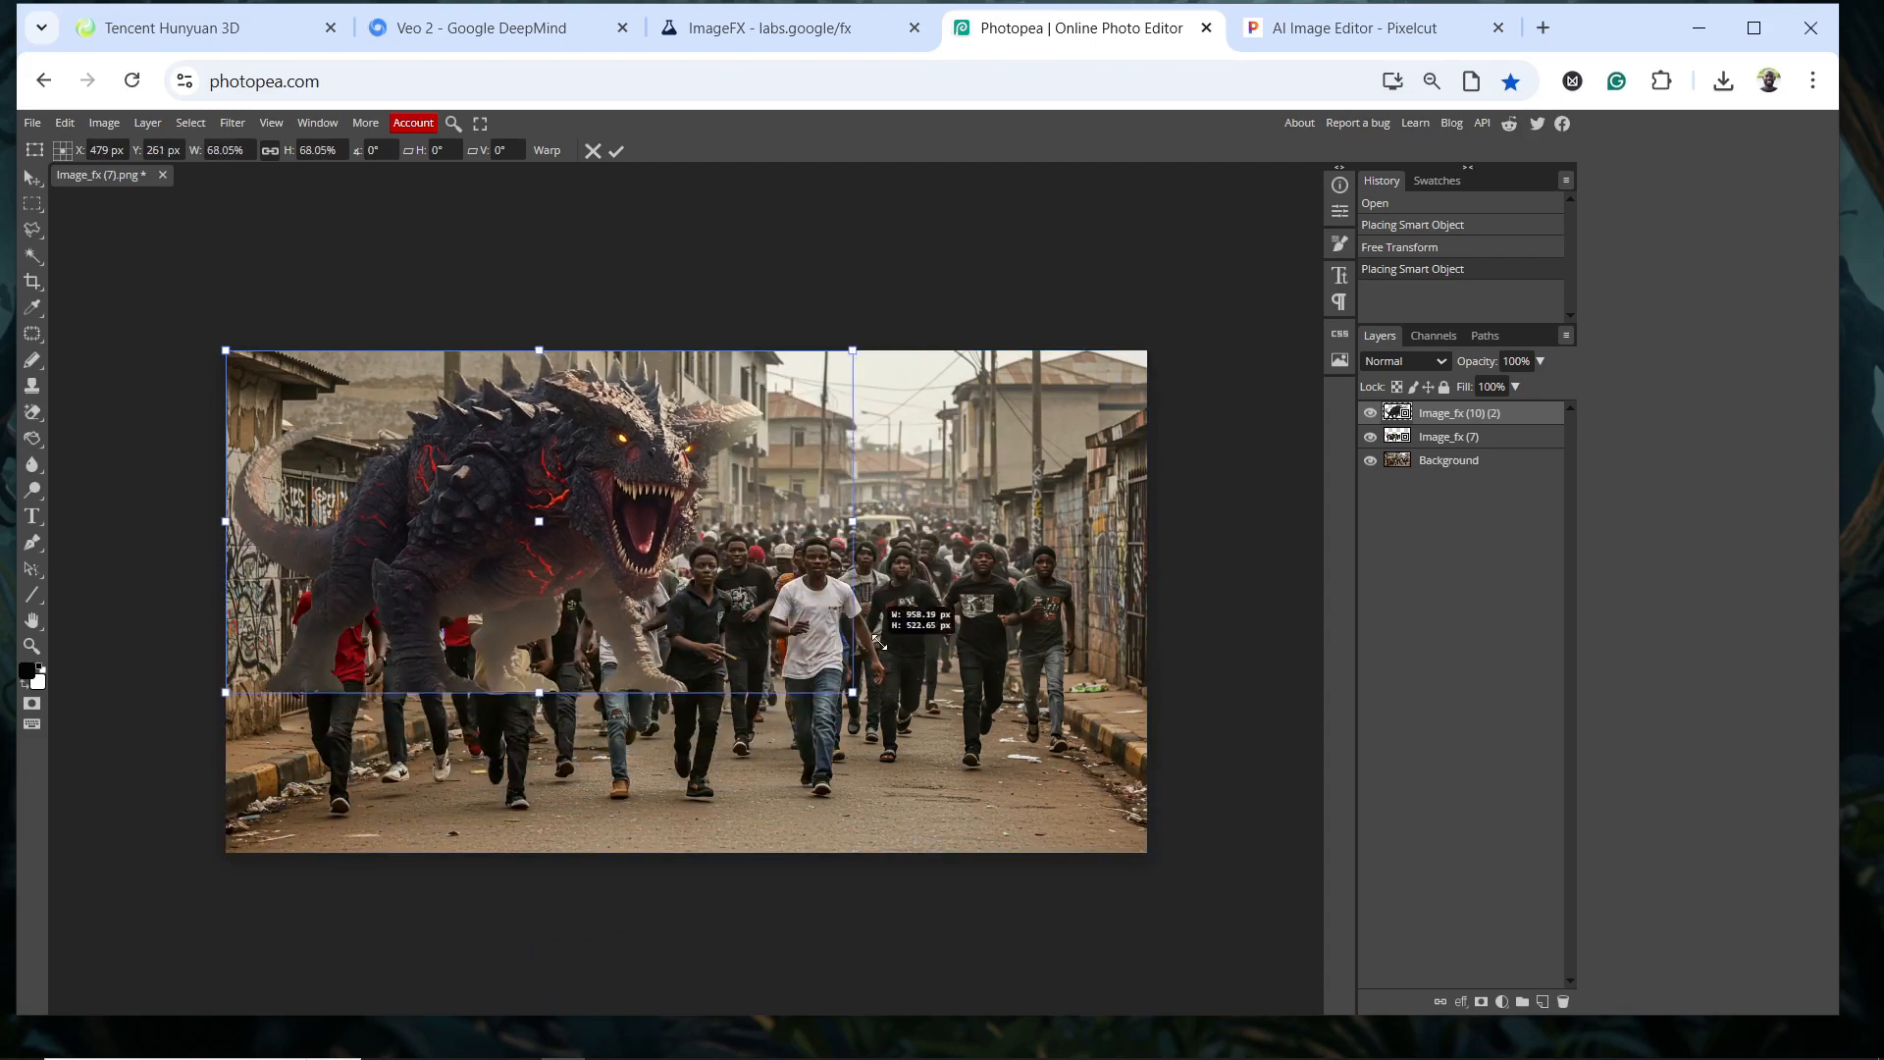
left_click_drag(552, 498, 818, 533)
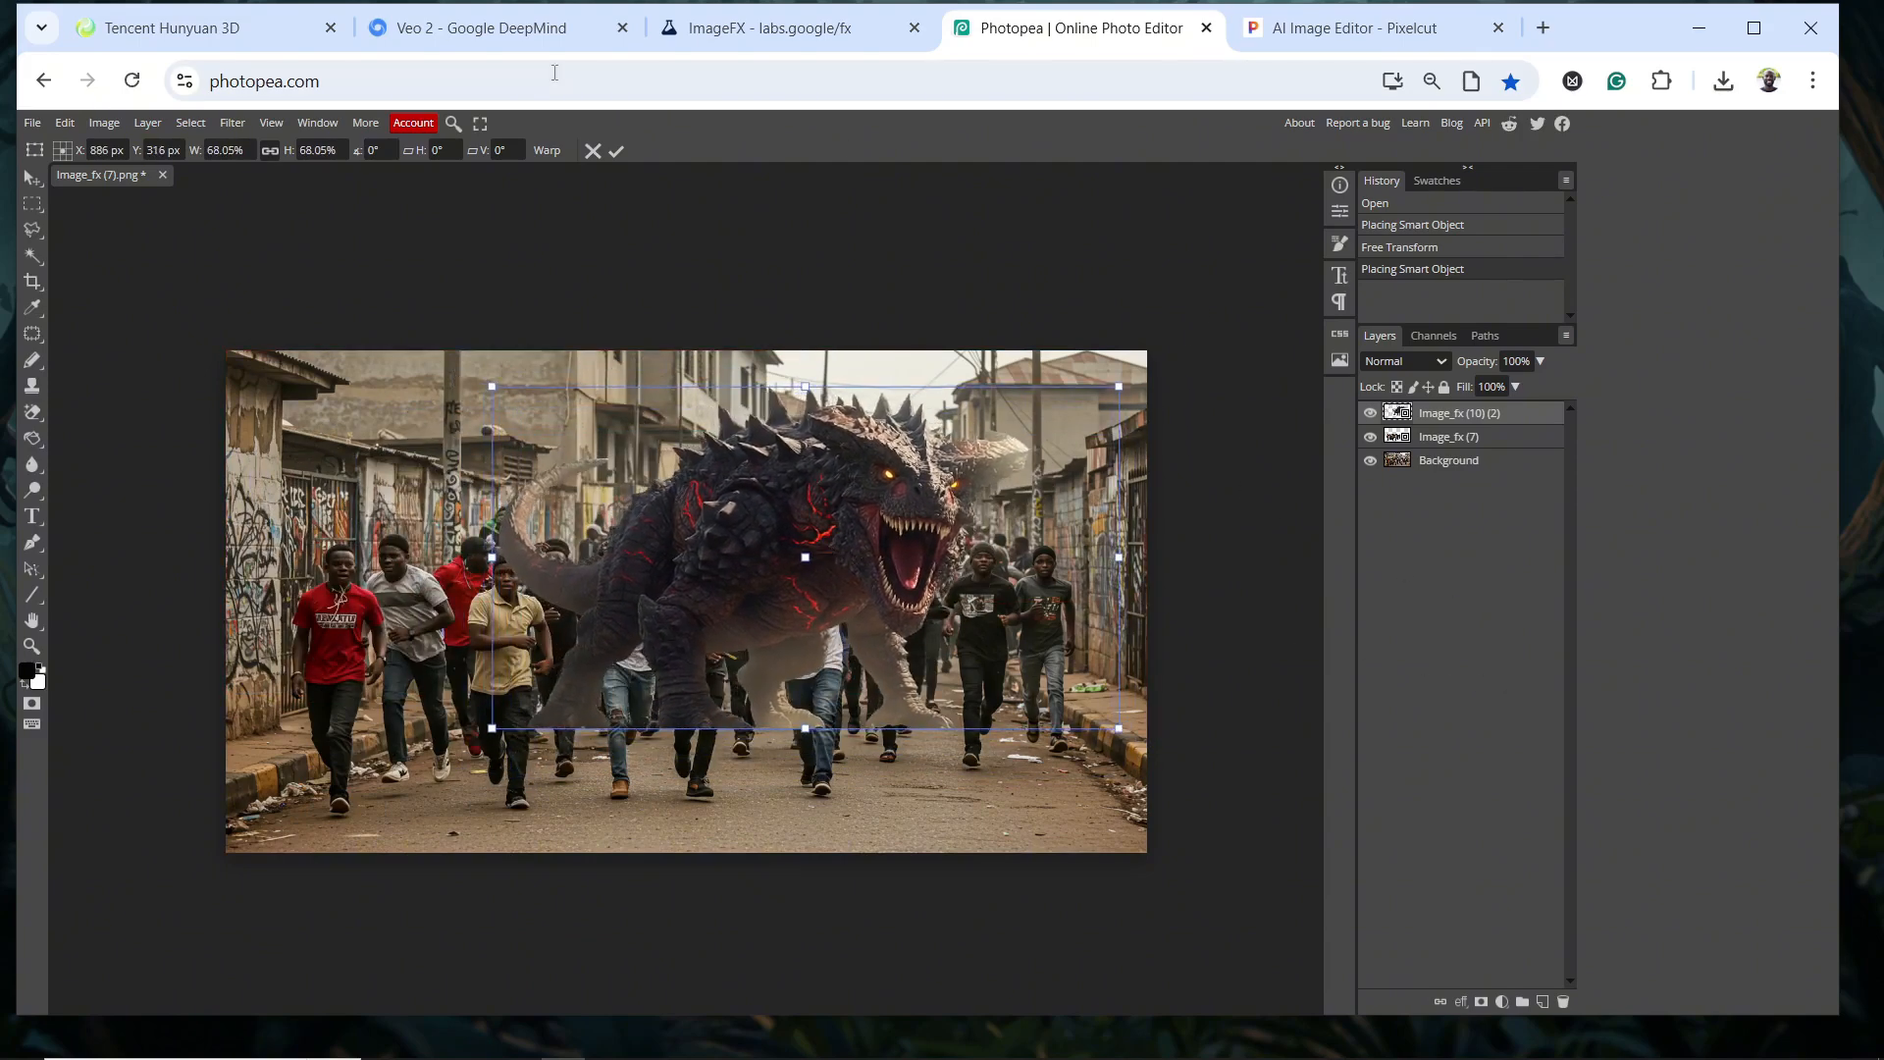
left_click(616, 150)
key("c")
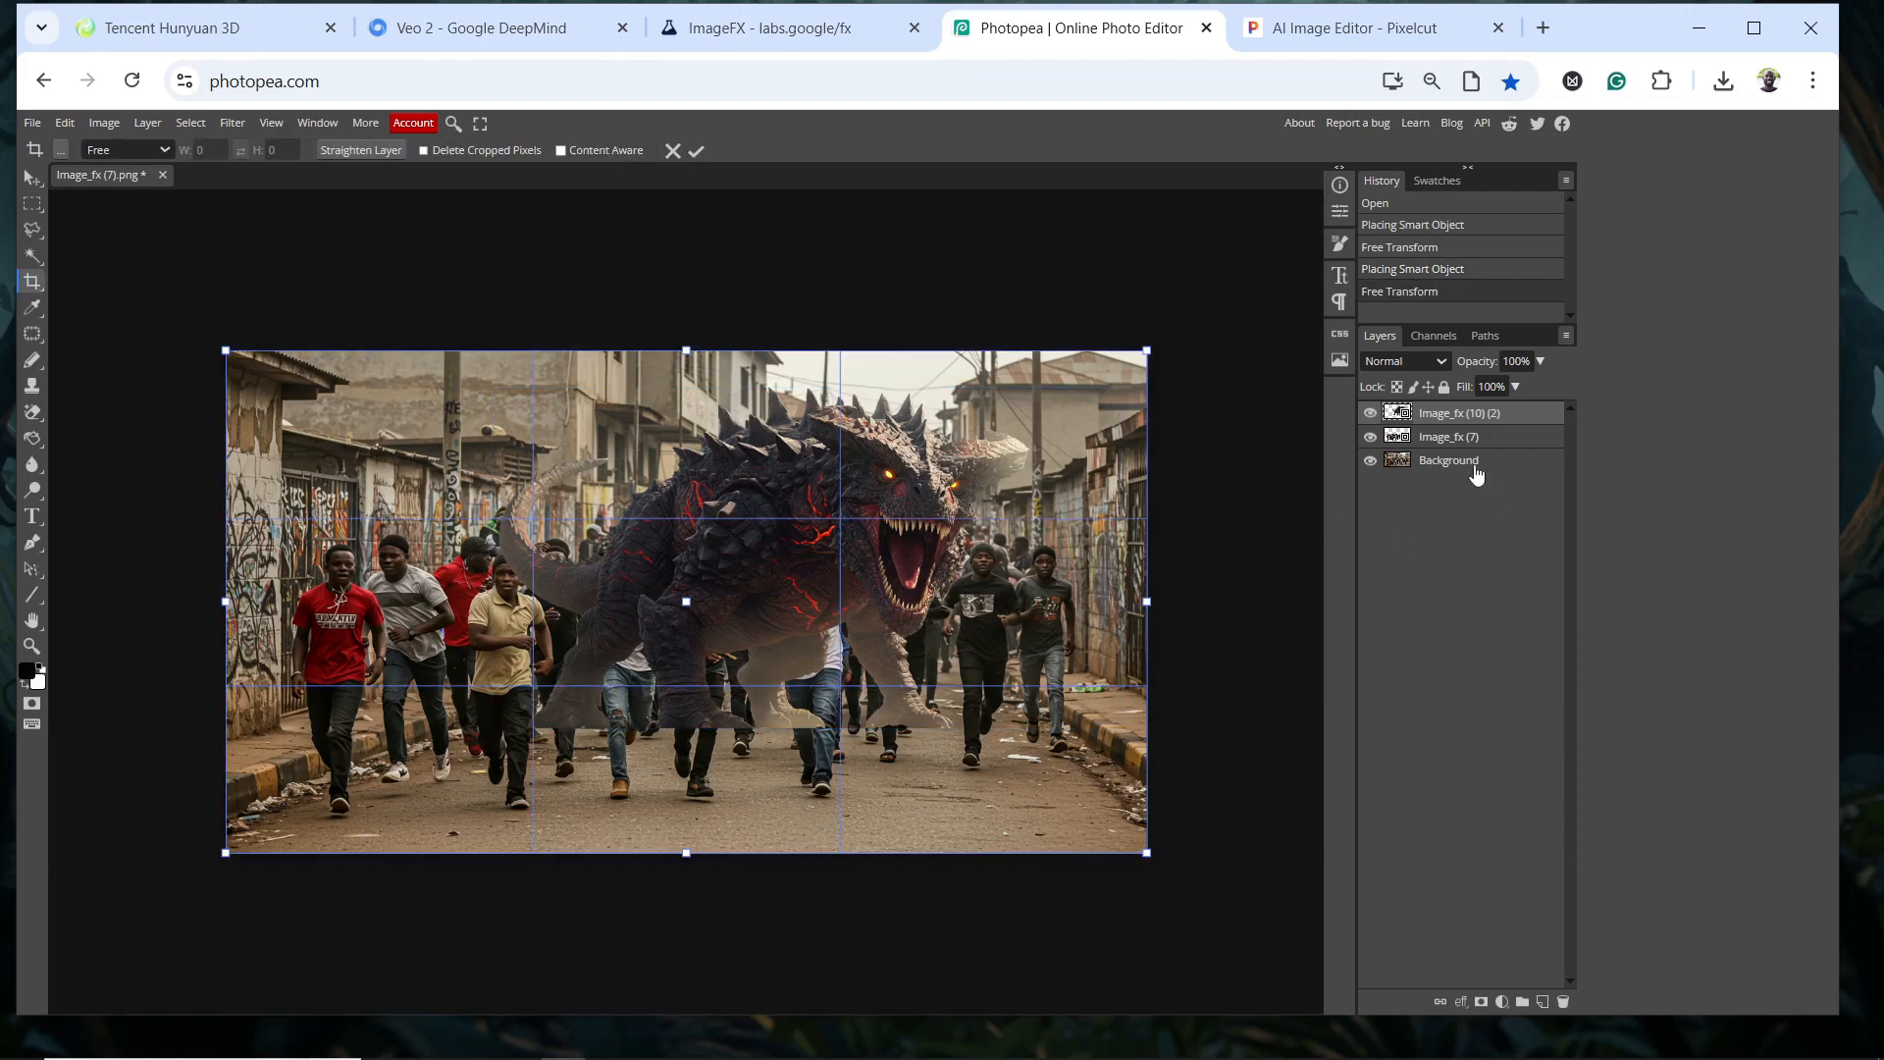
Move the creature layer below the Image_fx (7) crowd cutout and hide the crowd cutout layer
left_click_drag(1453, 420, 1454, 455)
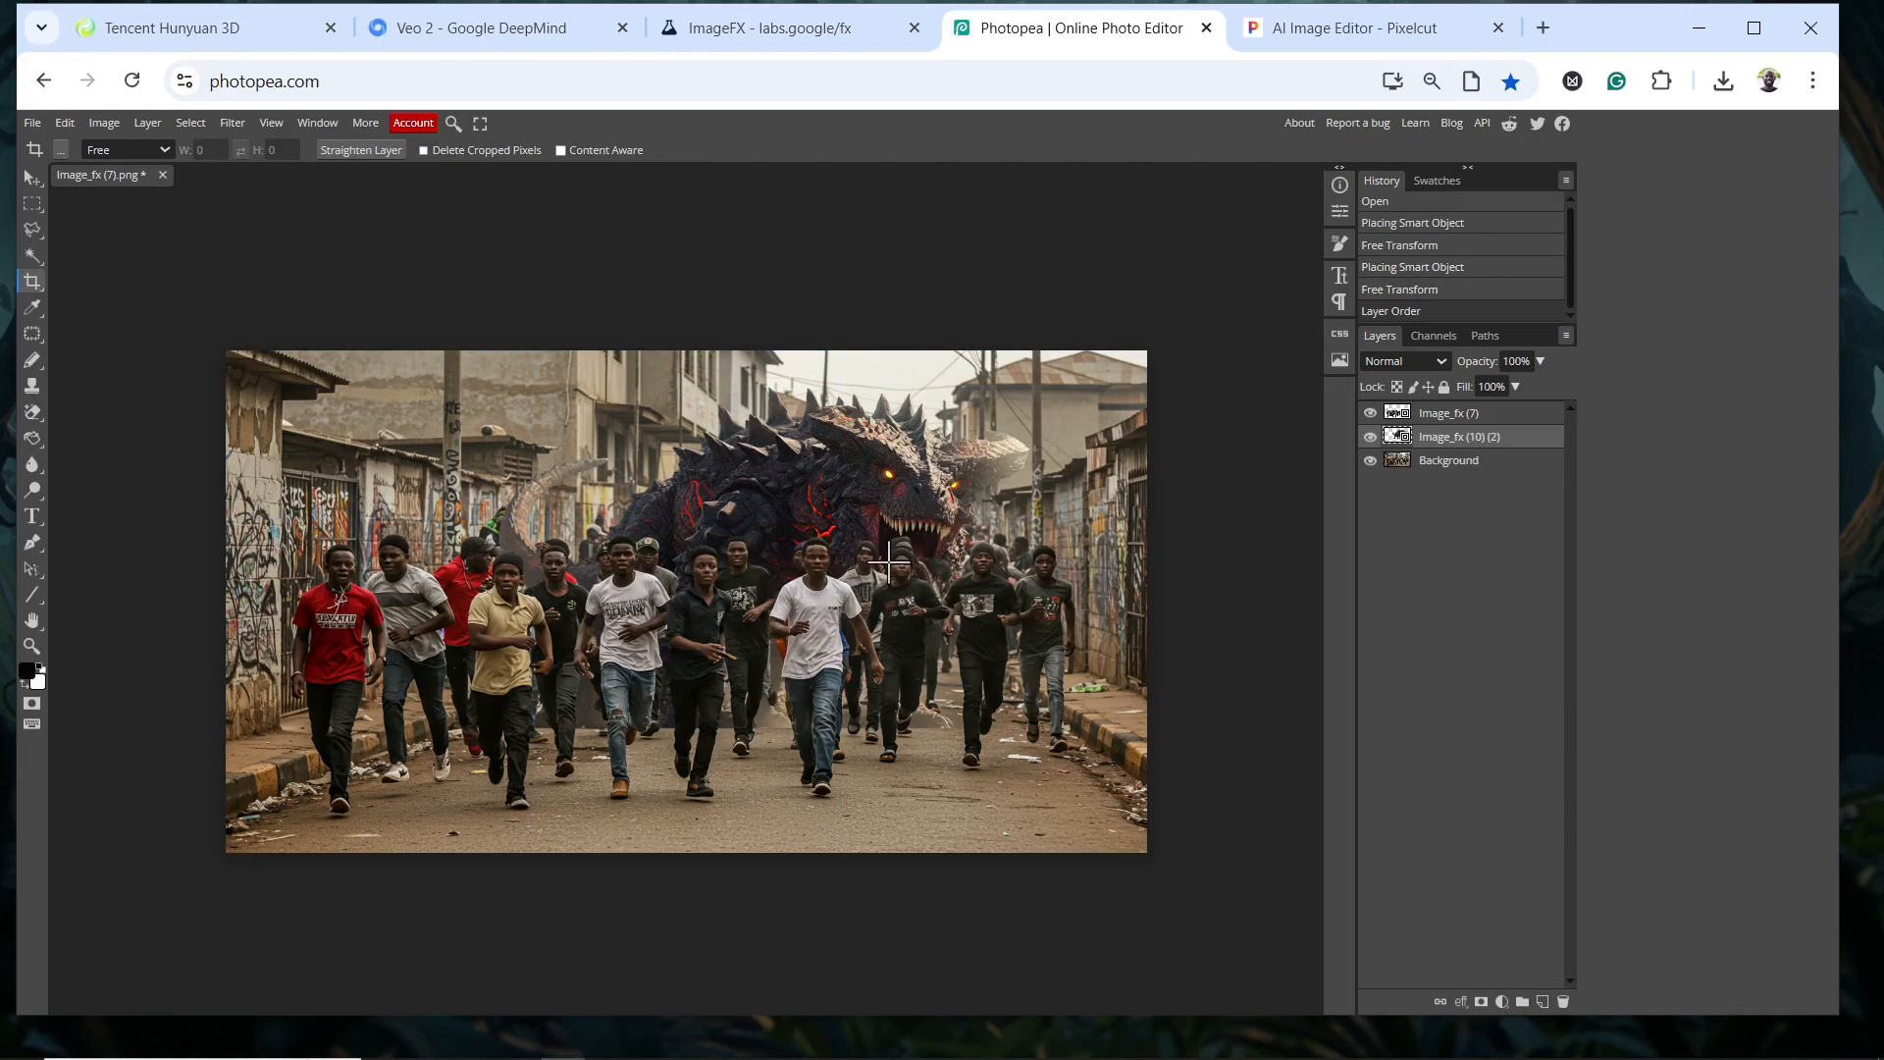
left_click(1370, 413)
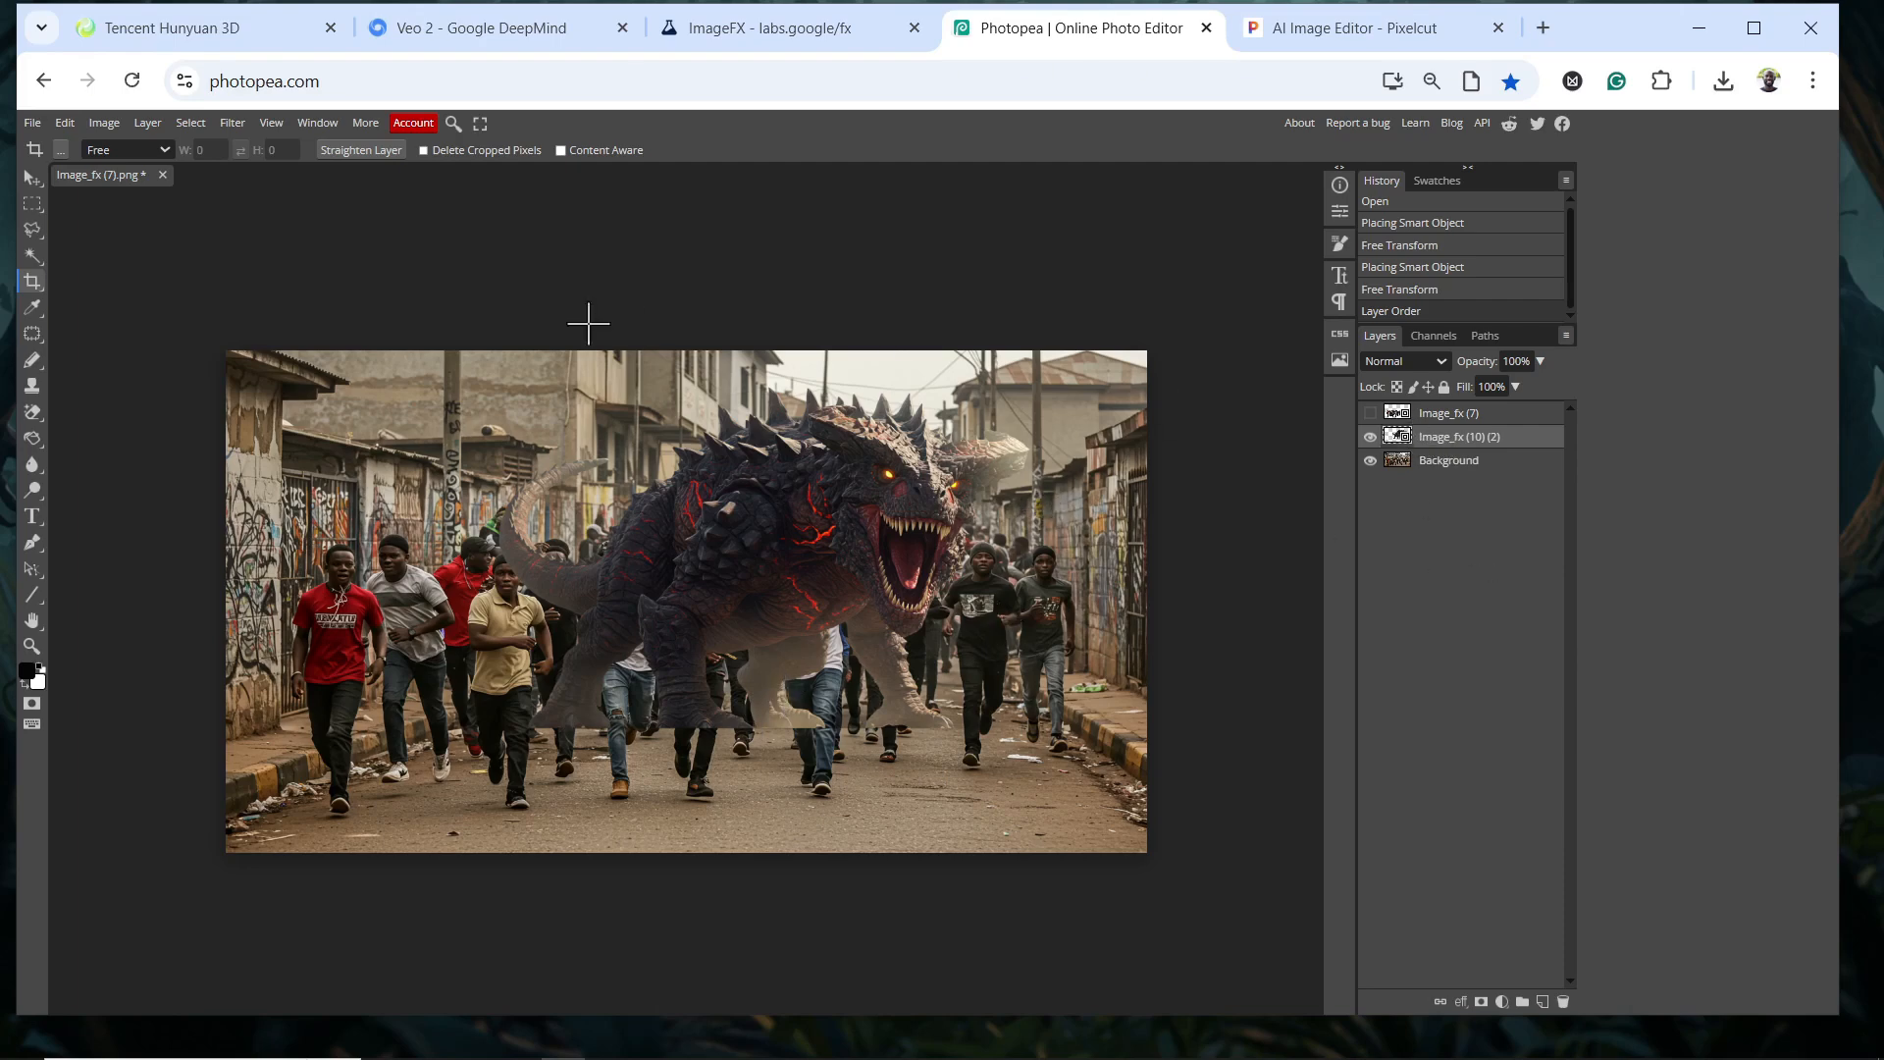
Load the creature layer's outline as a selection without cropping the document, and add an empty layer above the creature
left_click(1398, 438, "ctrl")
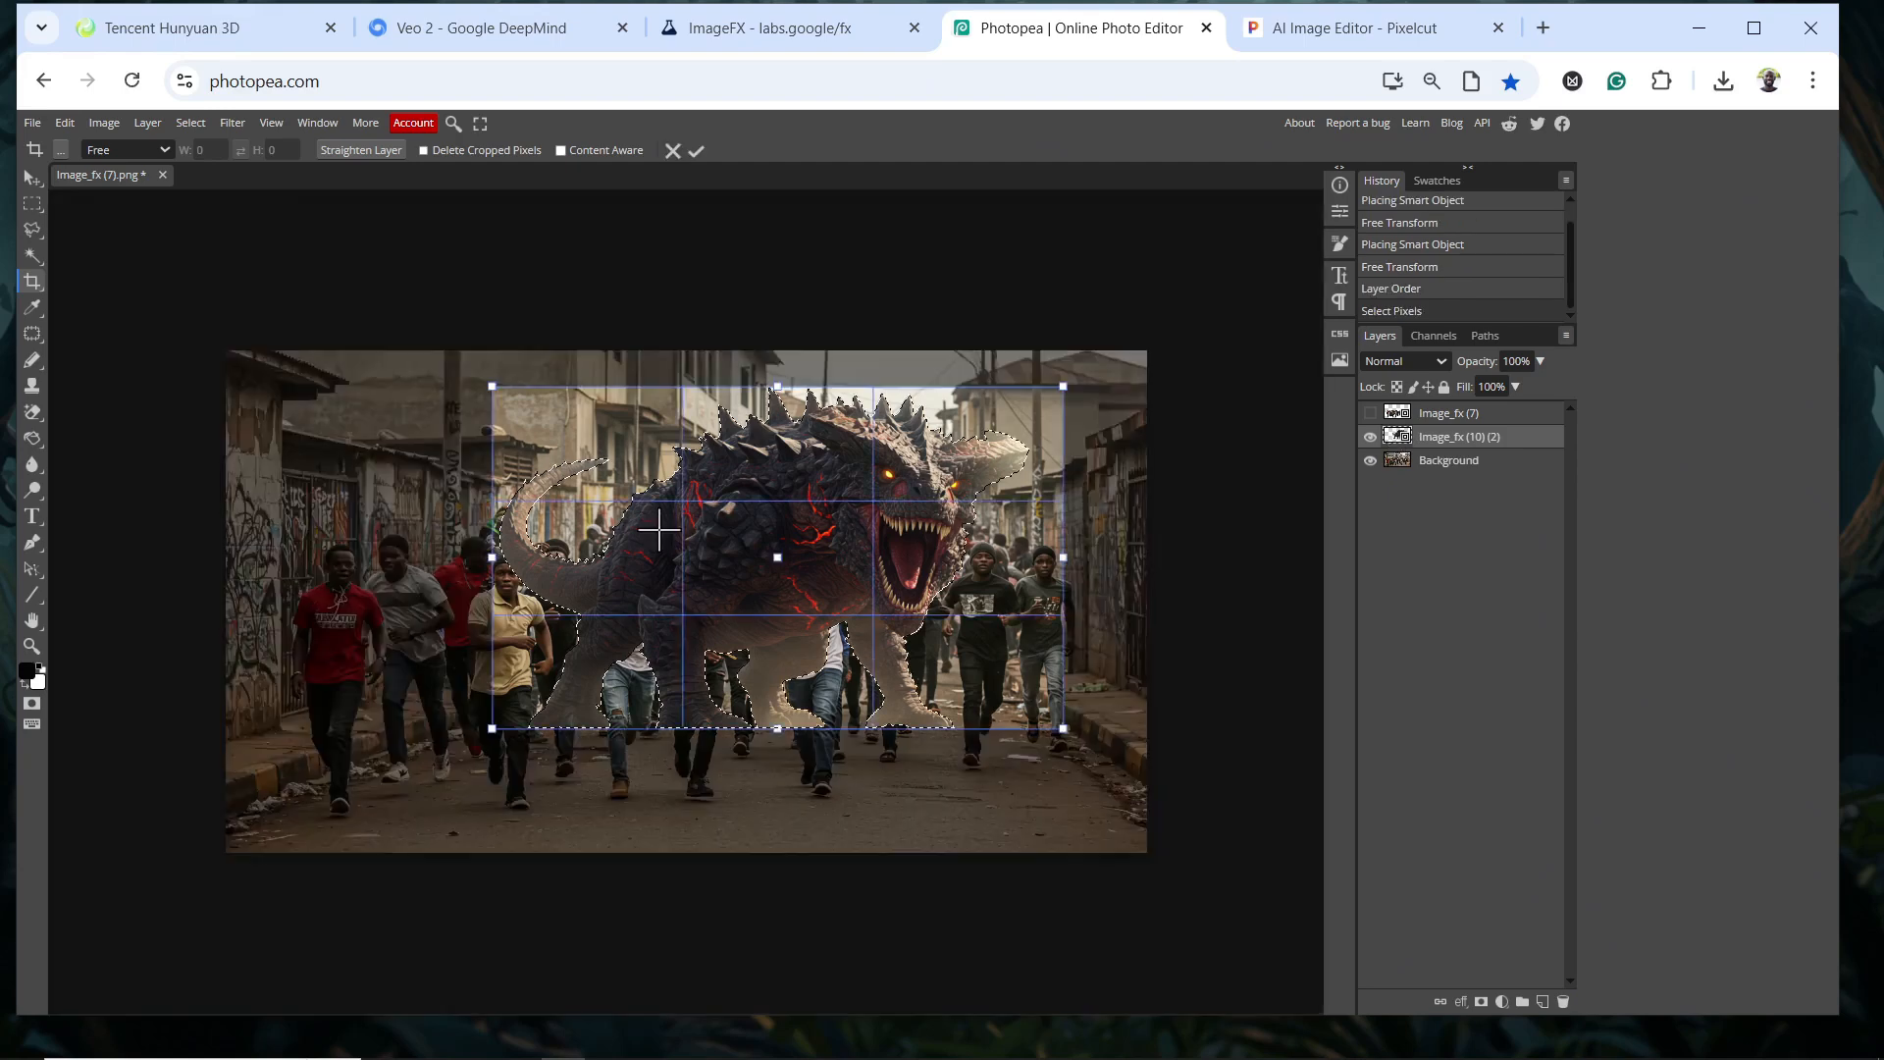
left_click(696, 151)
key("ctrl+z")
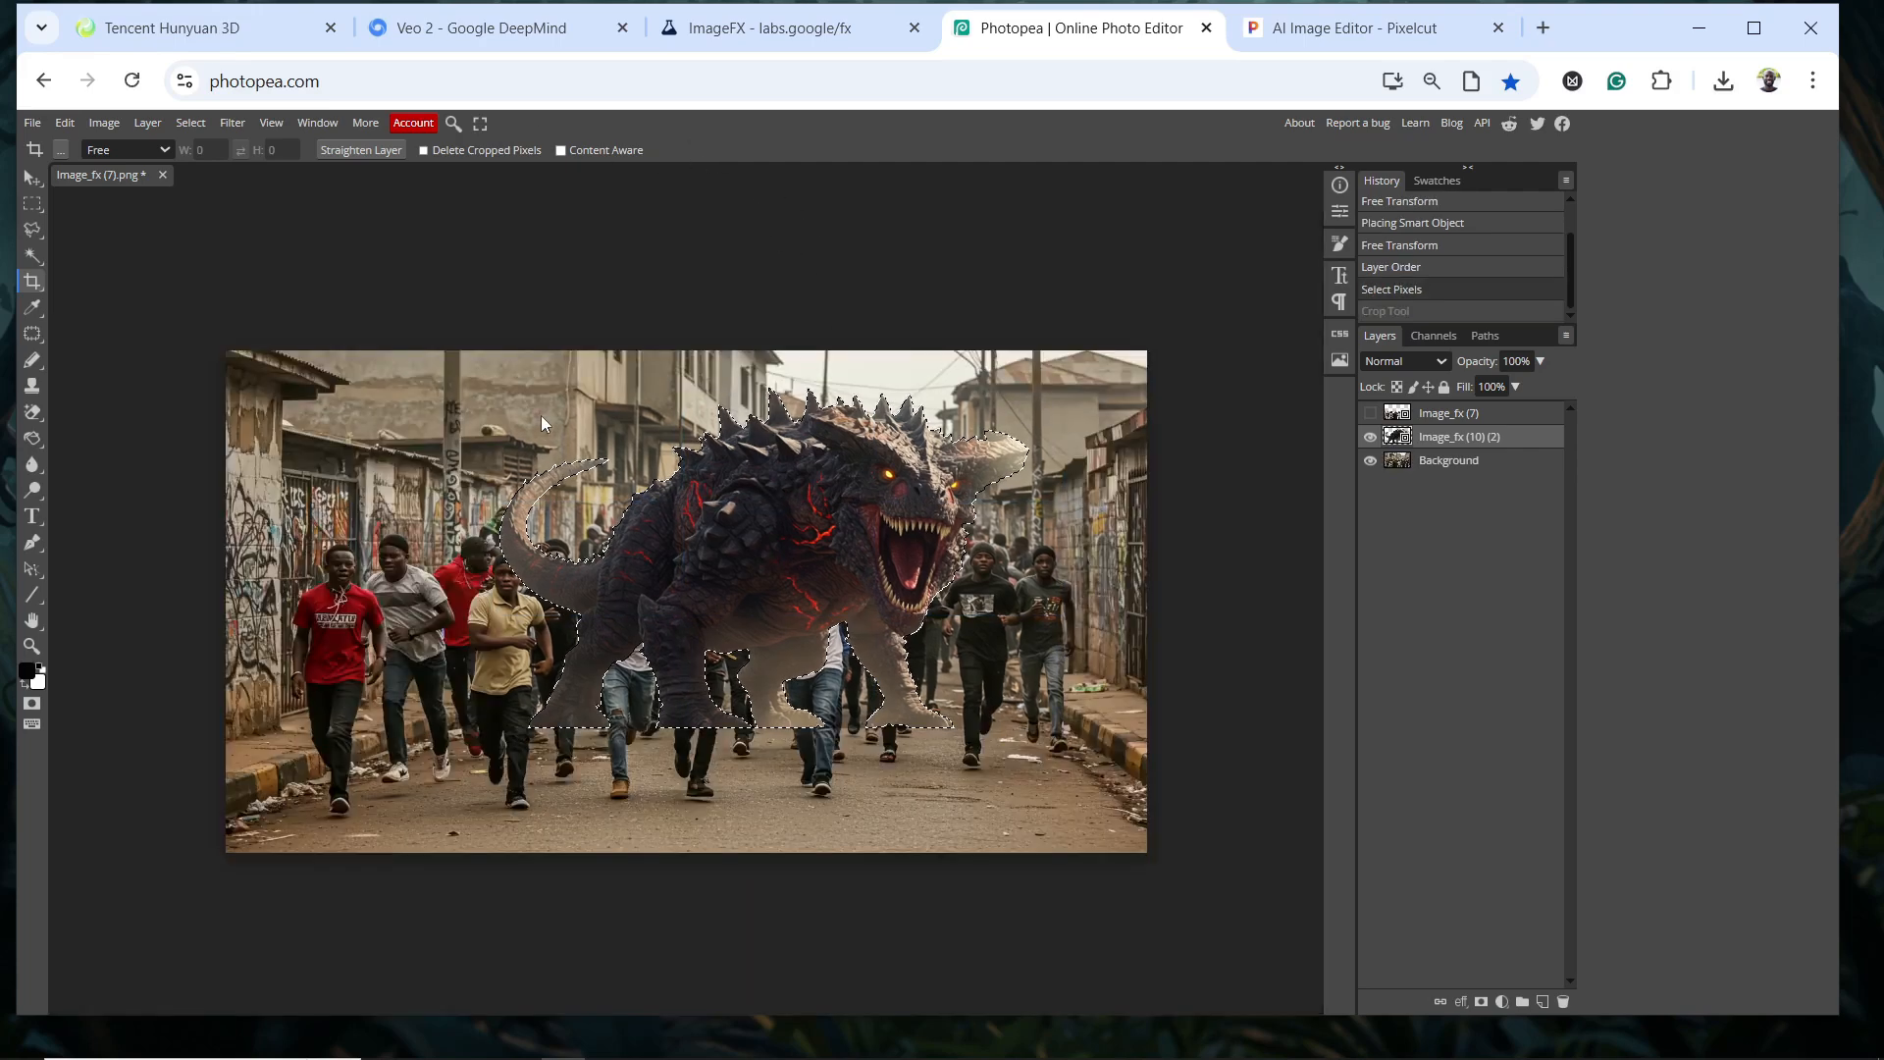
left_click(33, 203)
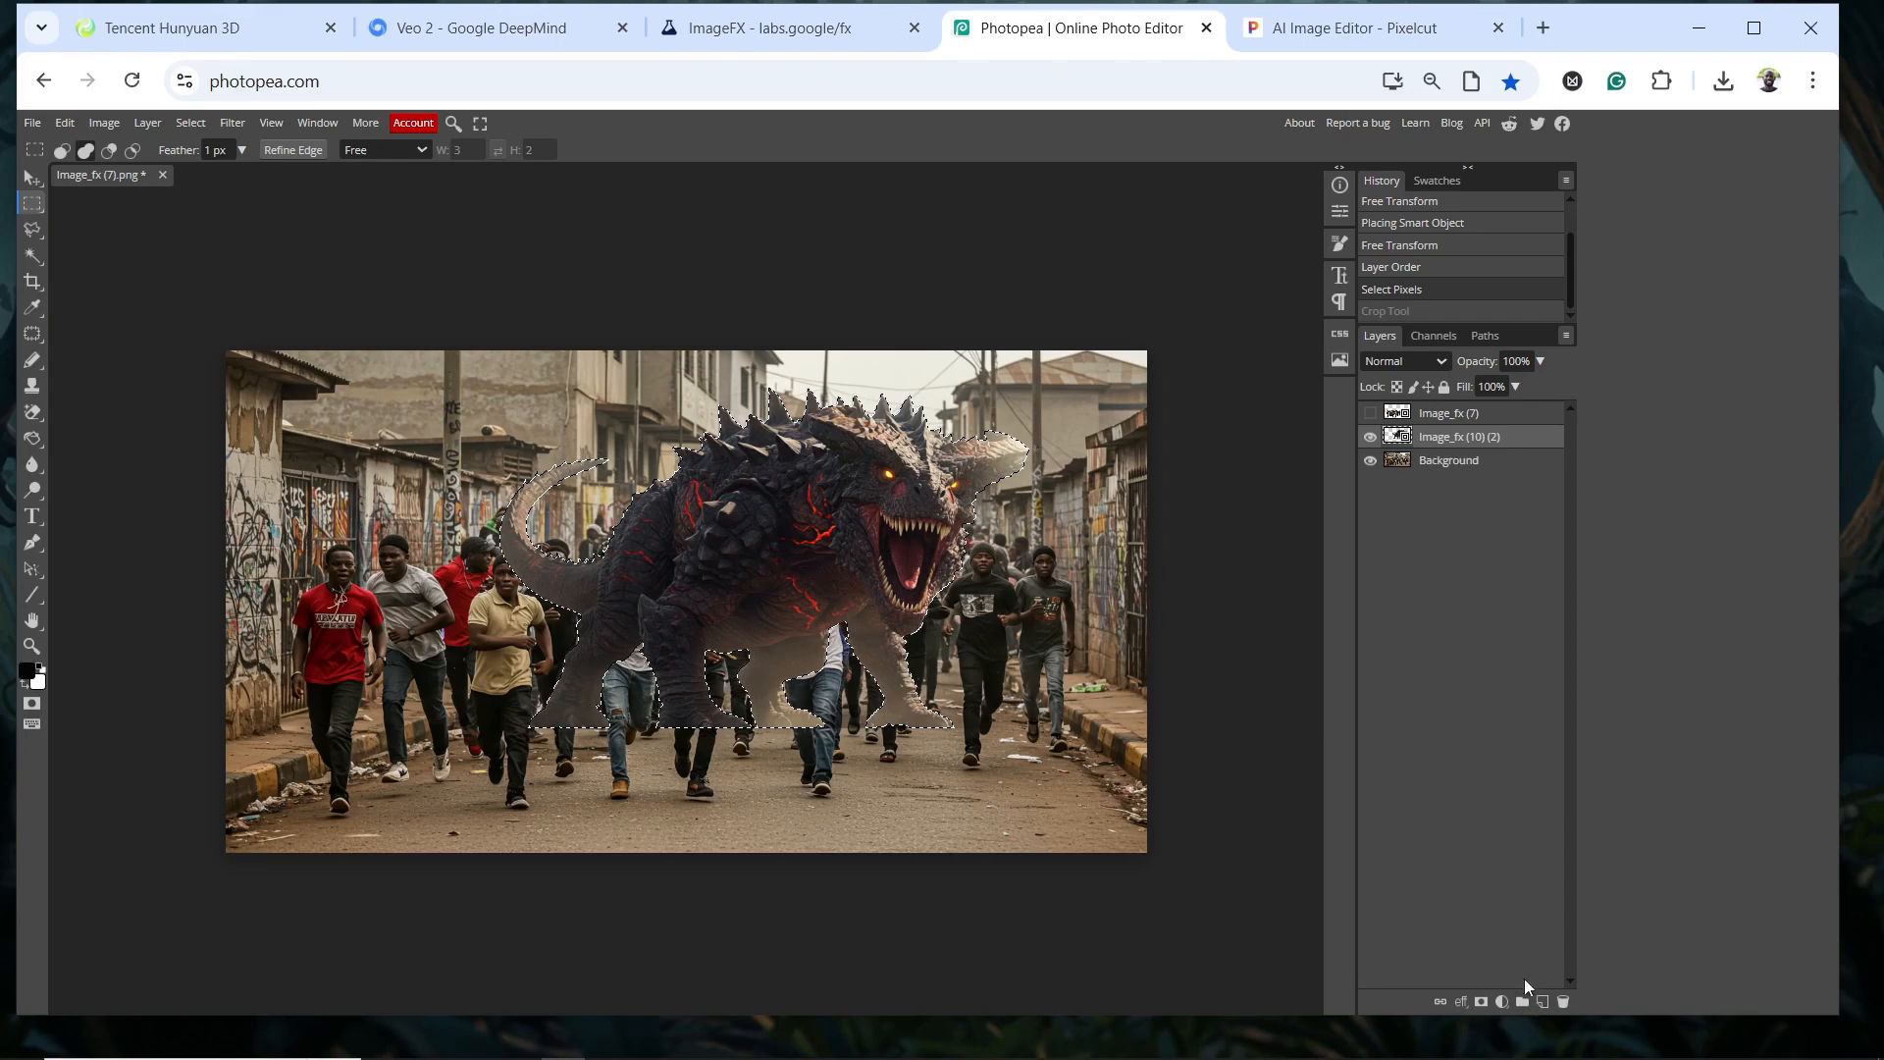
left_click(1541, 1001)
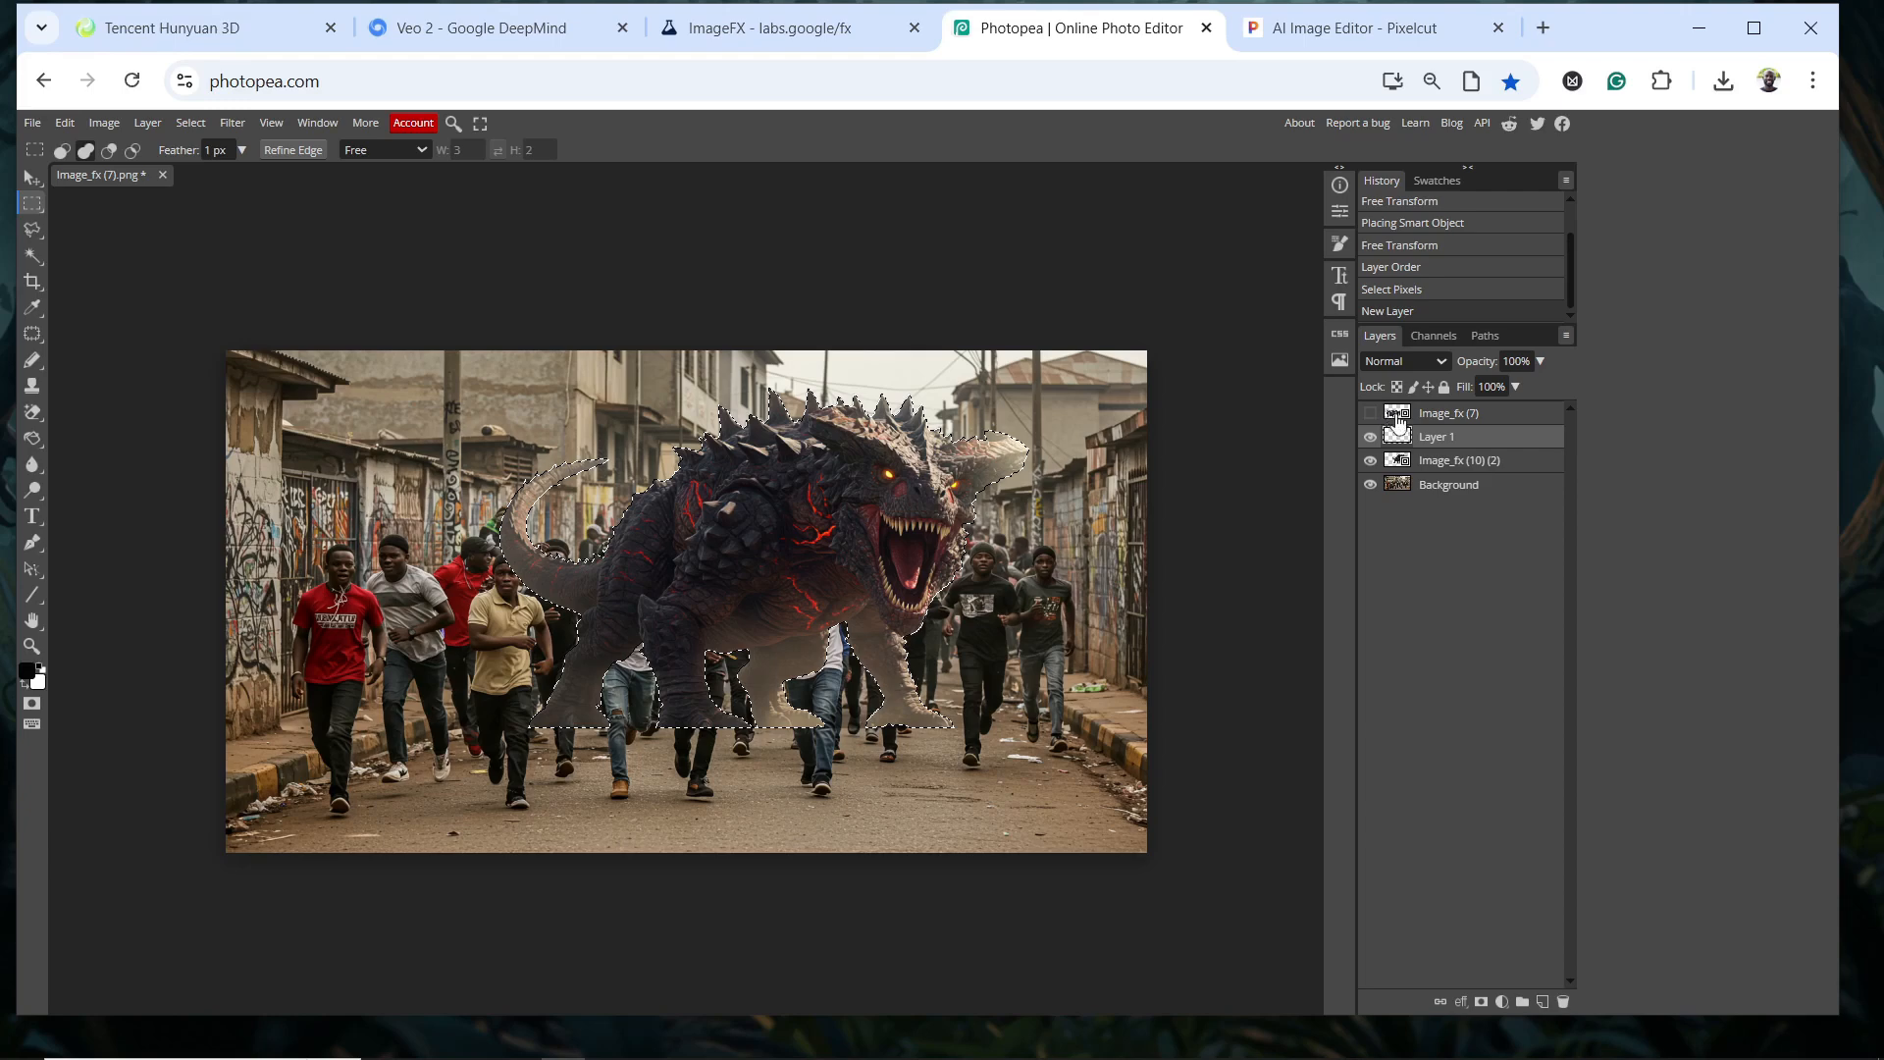
Rename the crowd cutout layer as "crowd transparent layer" and the Background layer as "cowd background"
double_click(1463, 414)
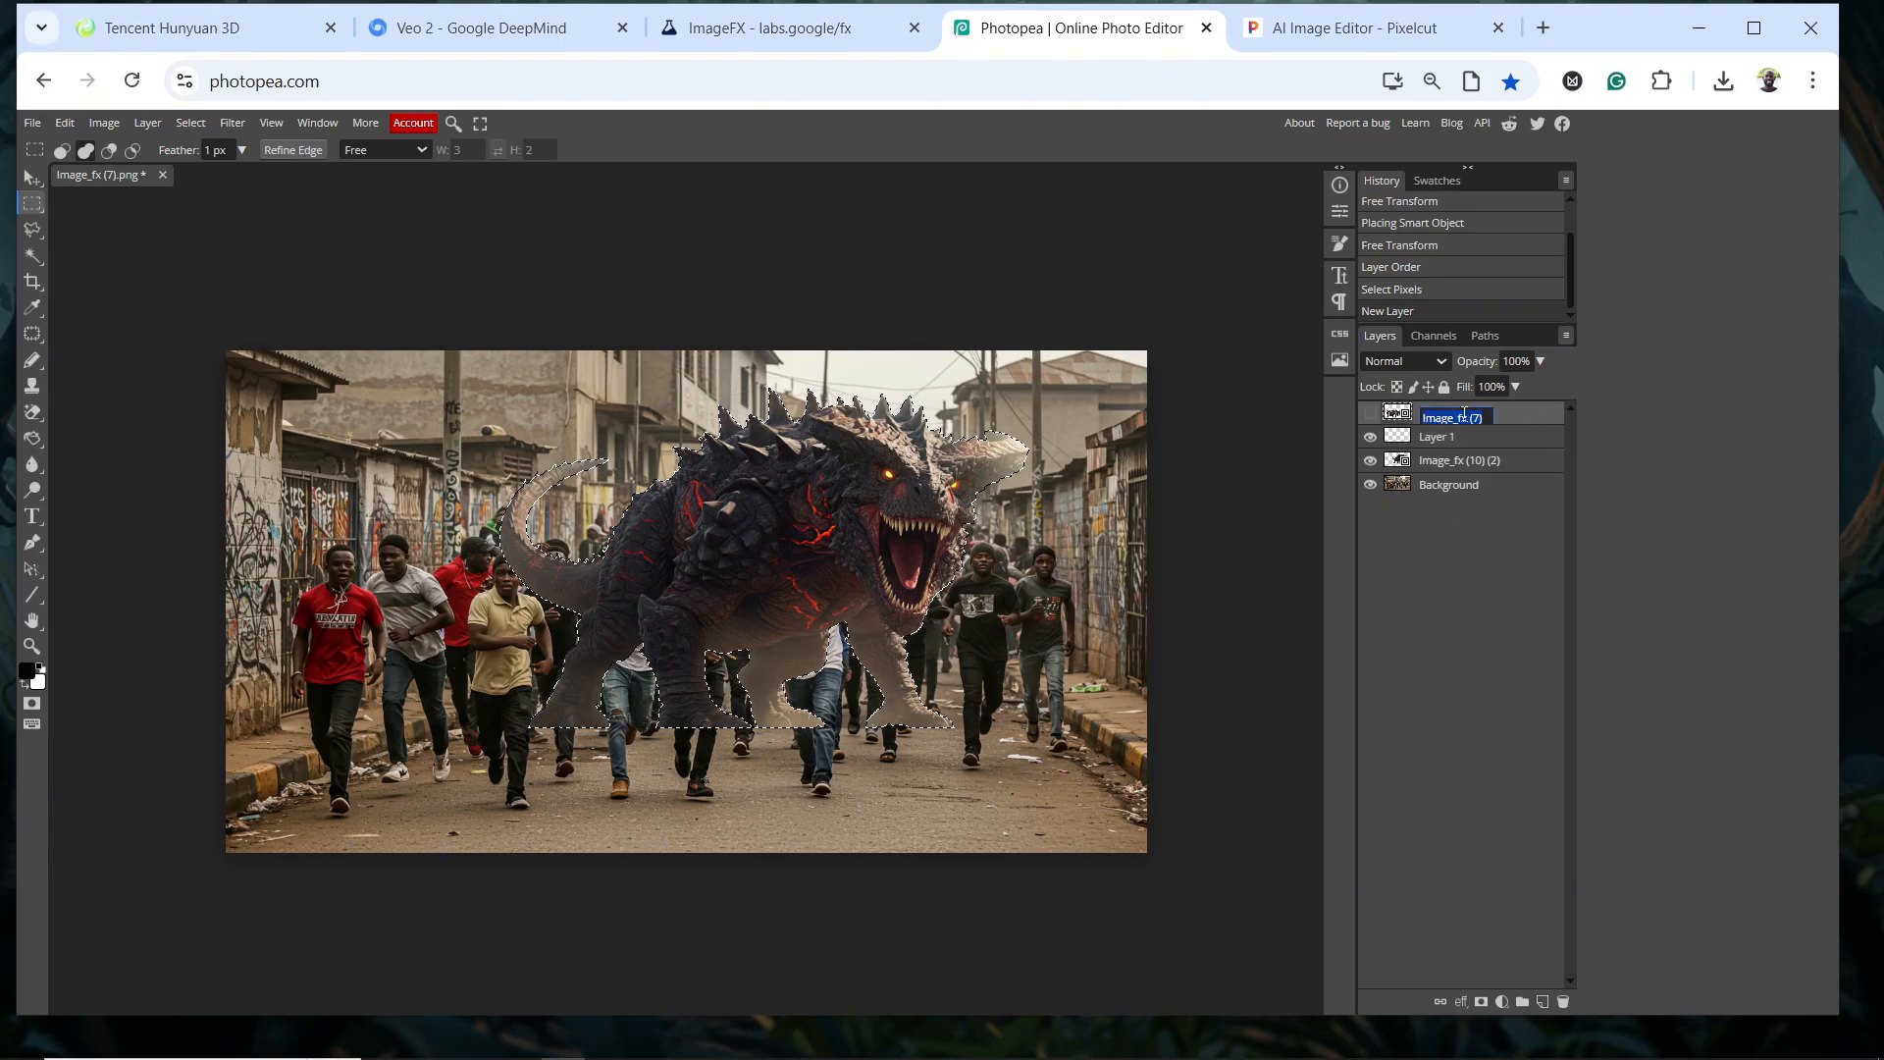
type("crowd transparent layer")
key("Return")
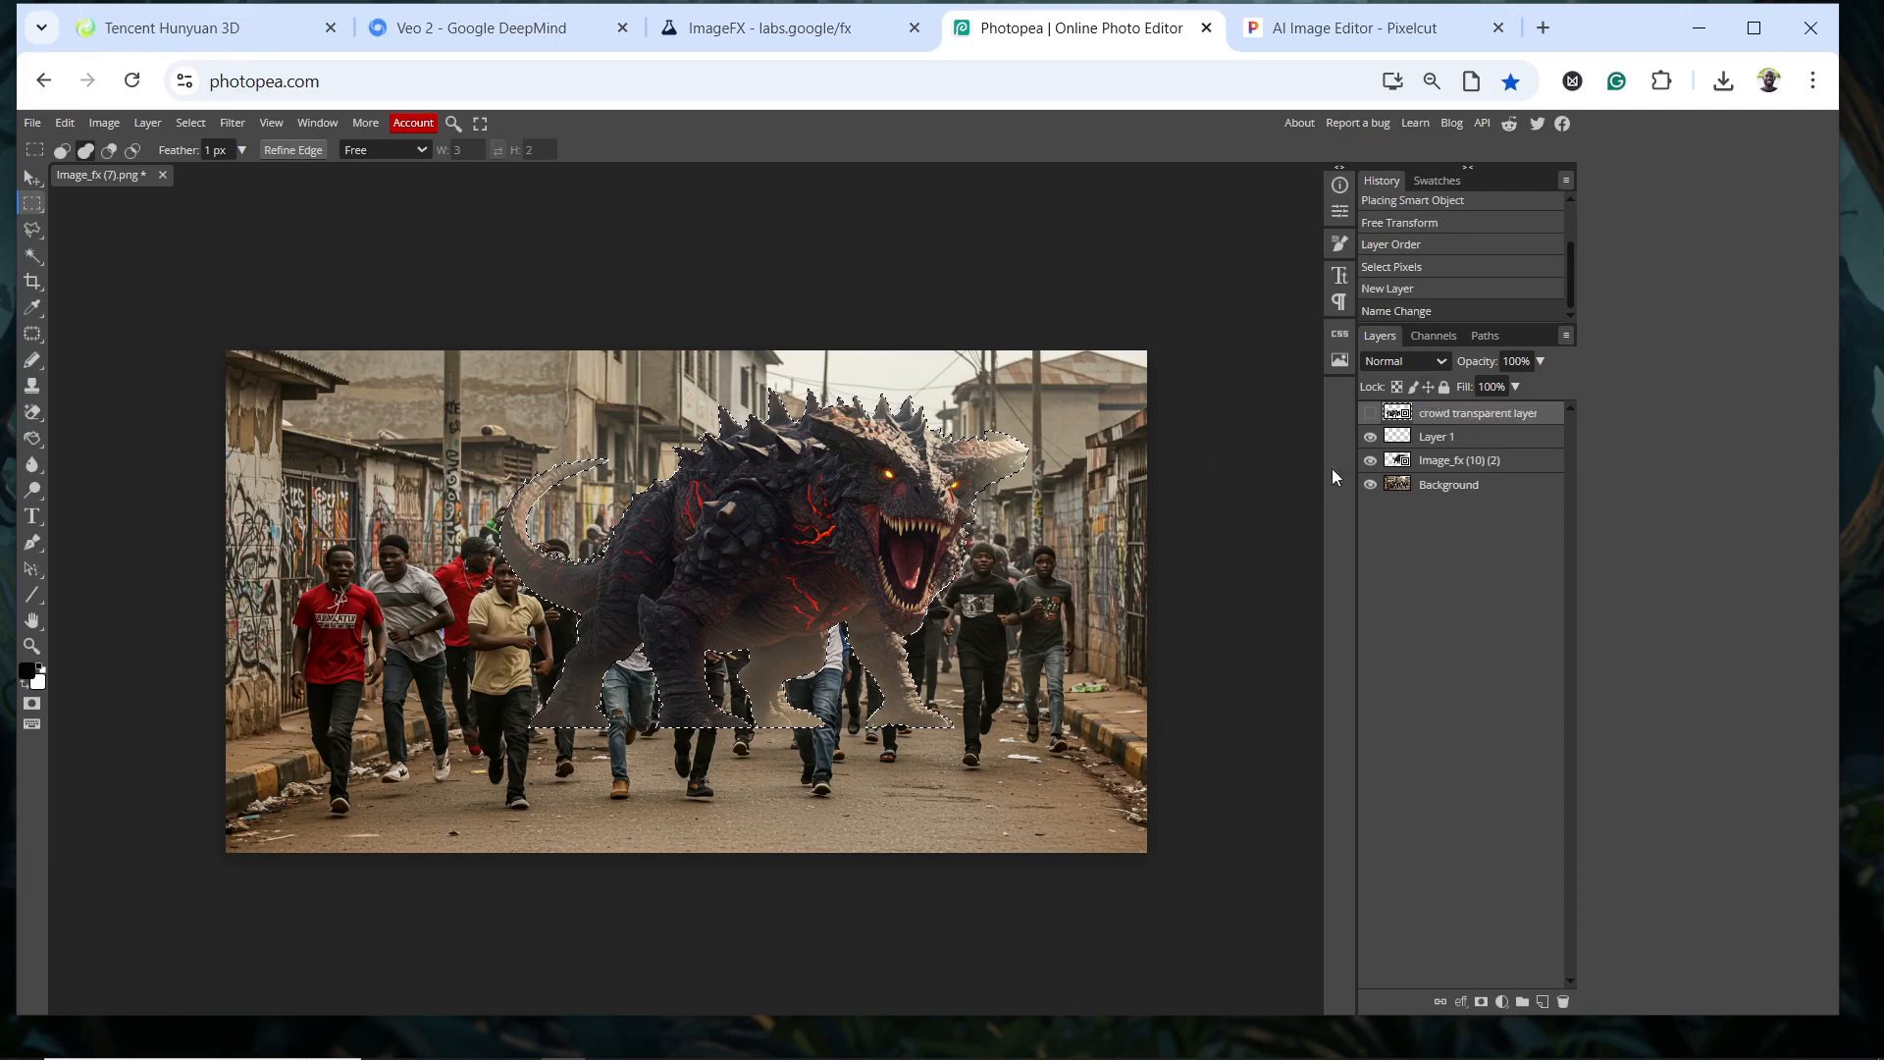
double_click(1448, 488)
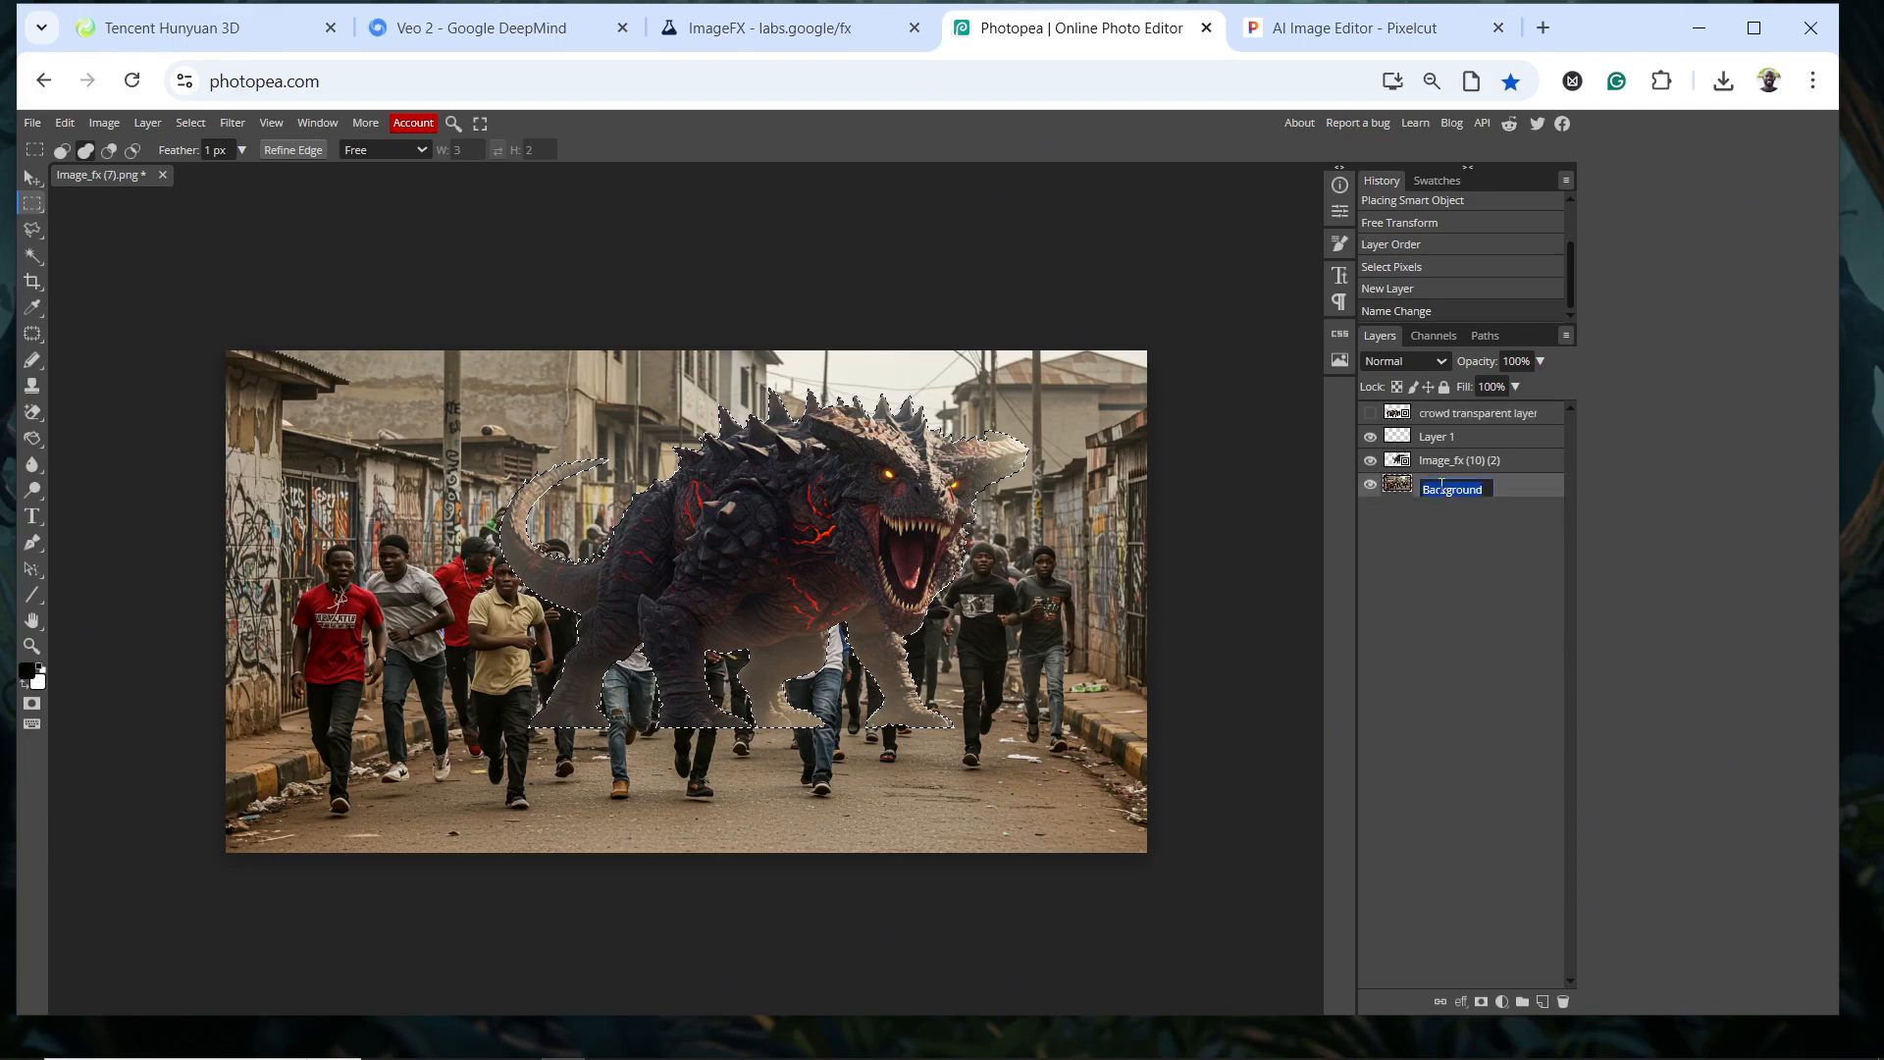
type("c")
type("rowd b")
type("ackground")
key("Return")
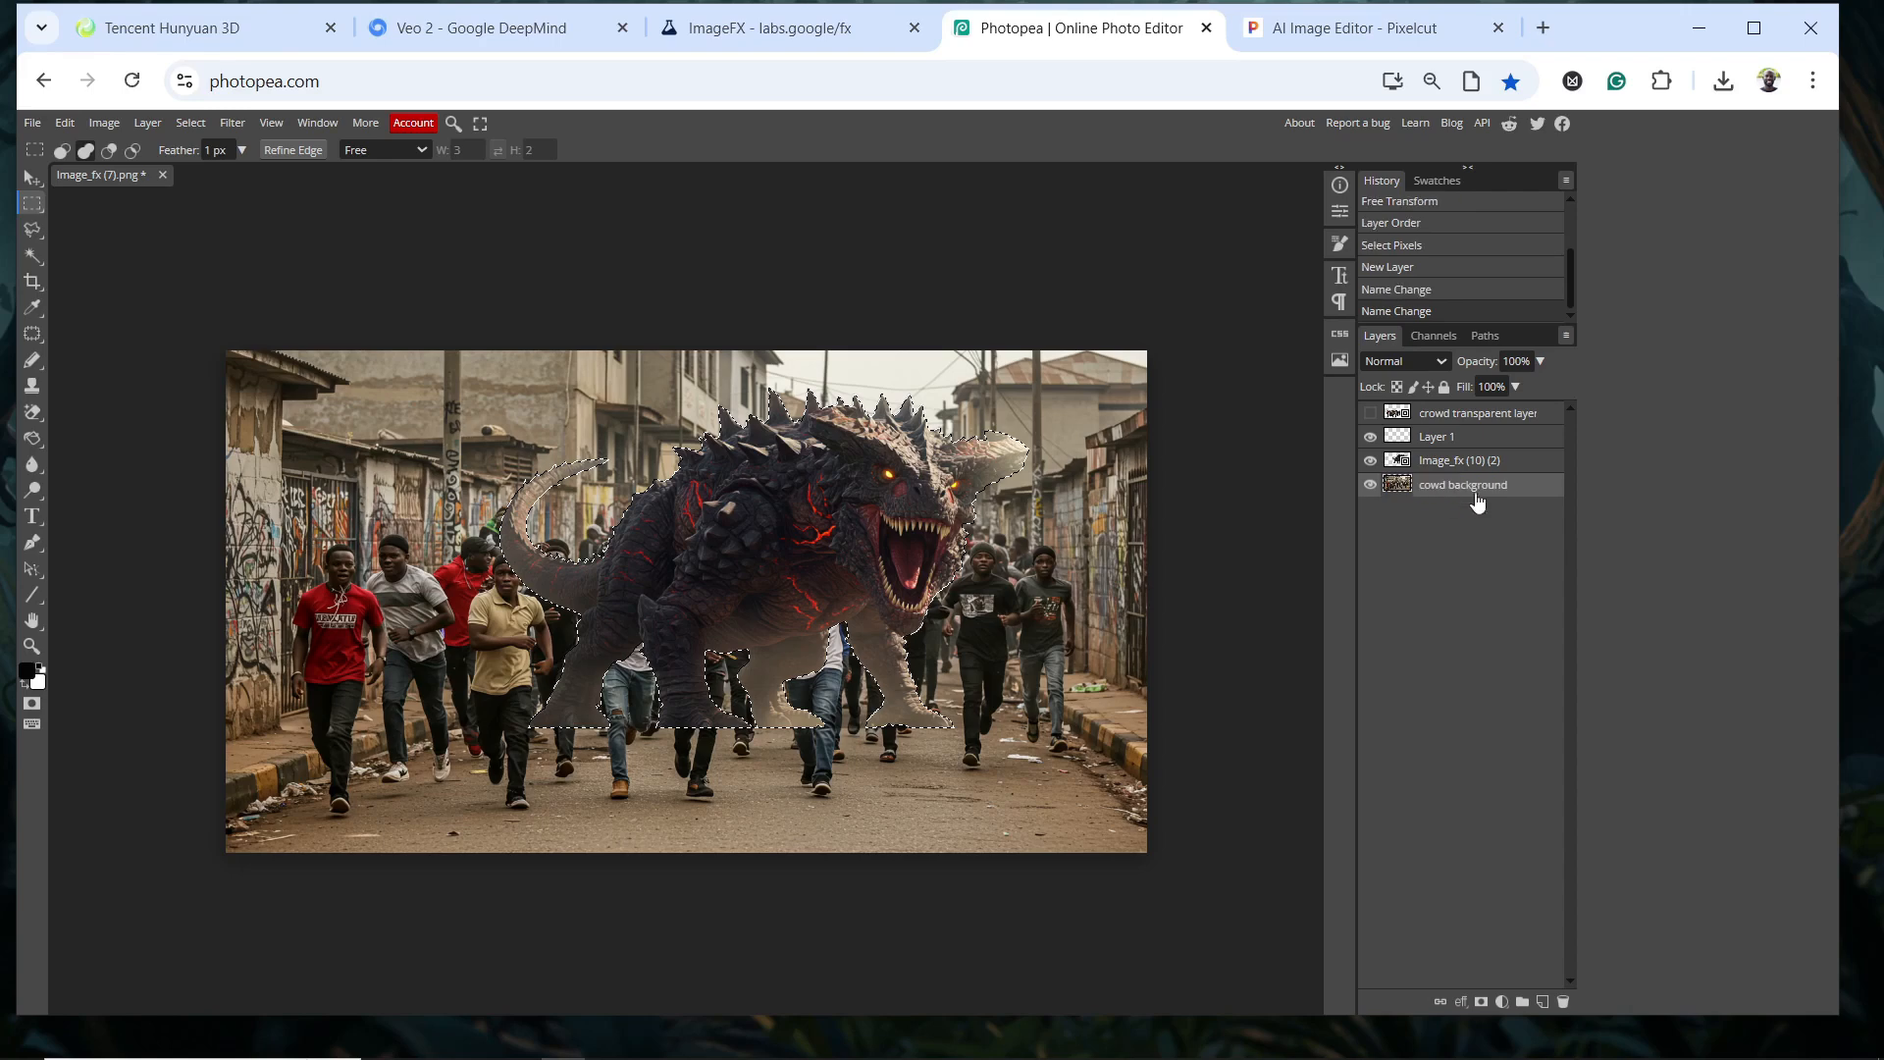
Rename the Image_fx (10) (2) layer as "creature" and the empty layer above it as "creature shadow"
left_click(1449, 442)
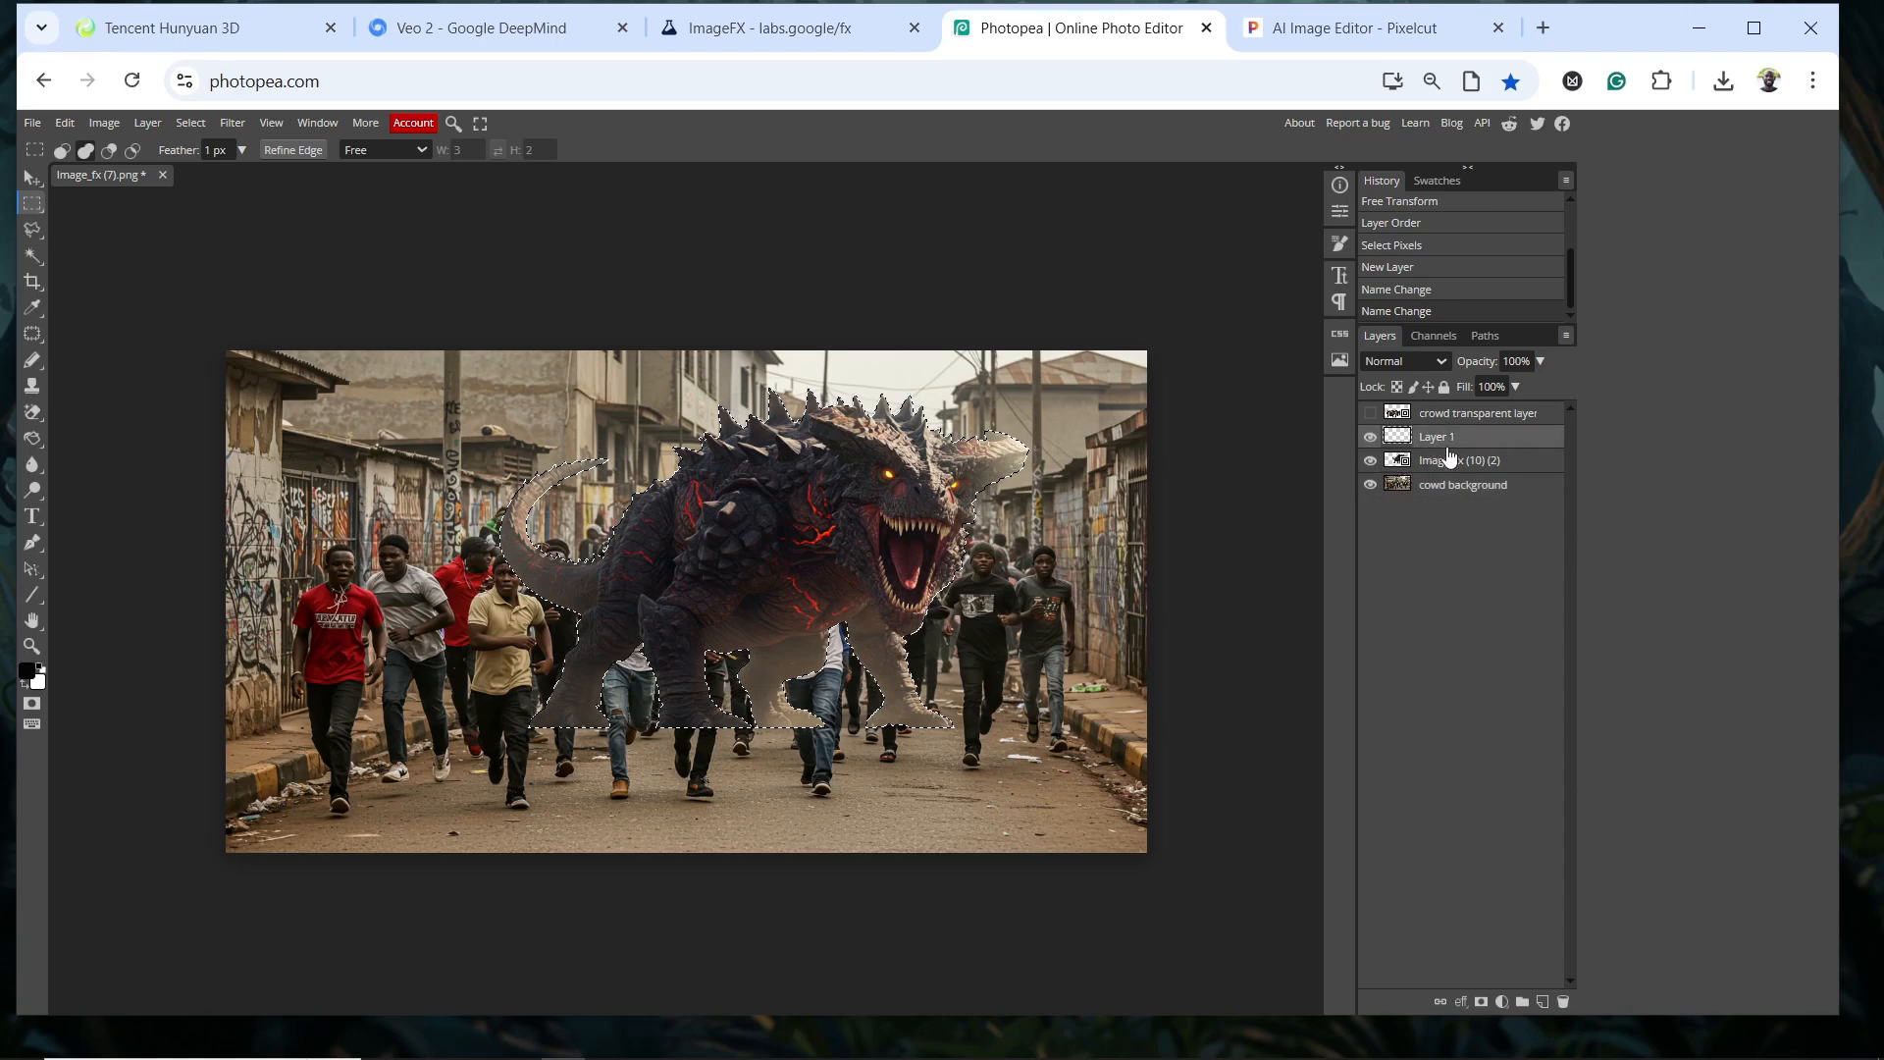
double_click(1451, 463)
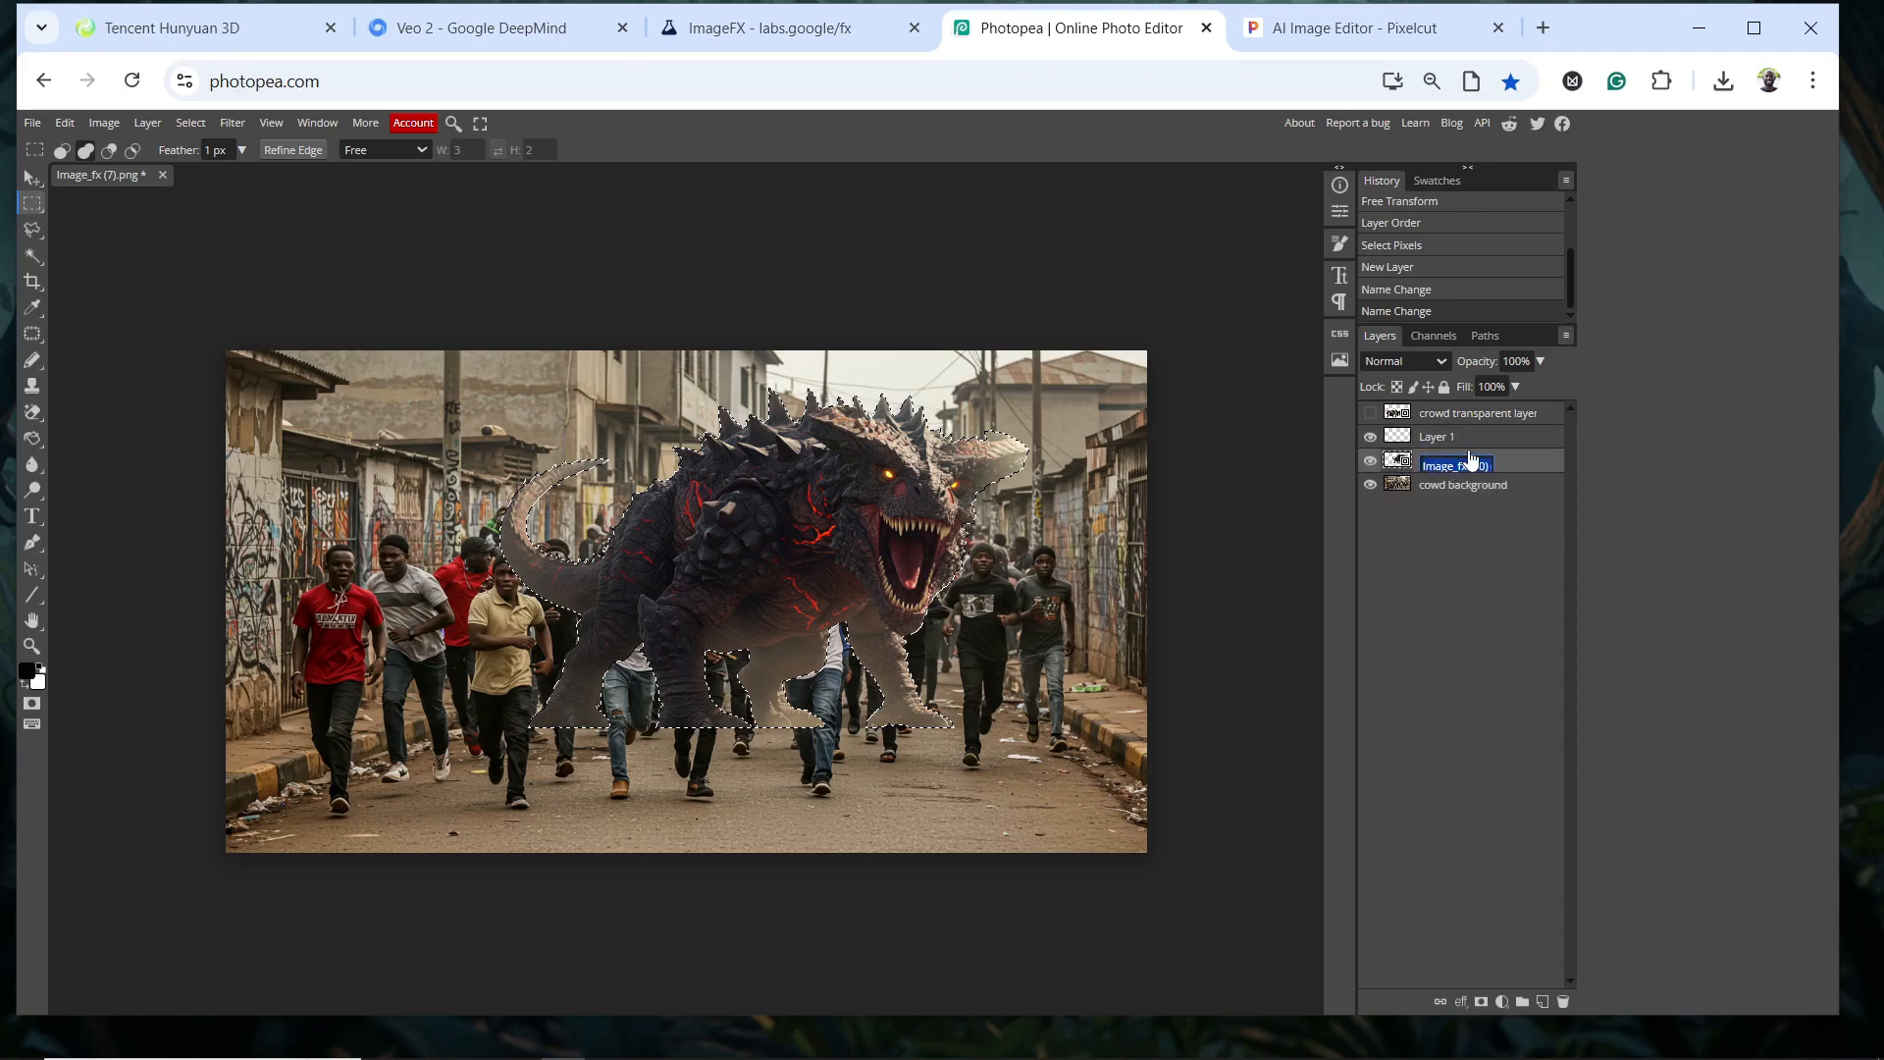
type("creature")
key("Return")
left_click(1454, 444)
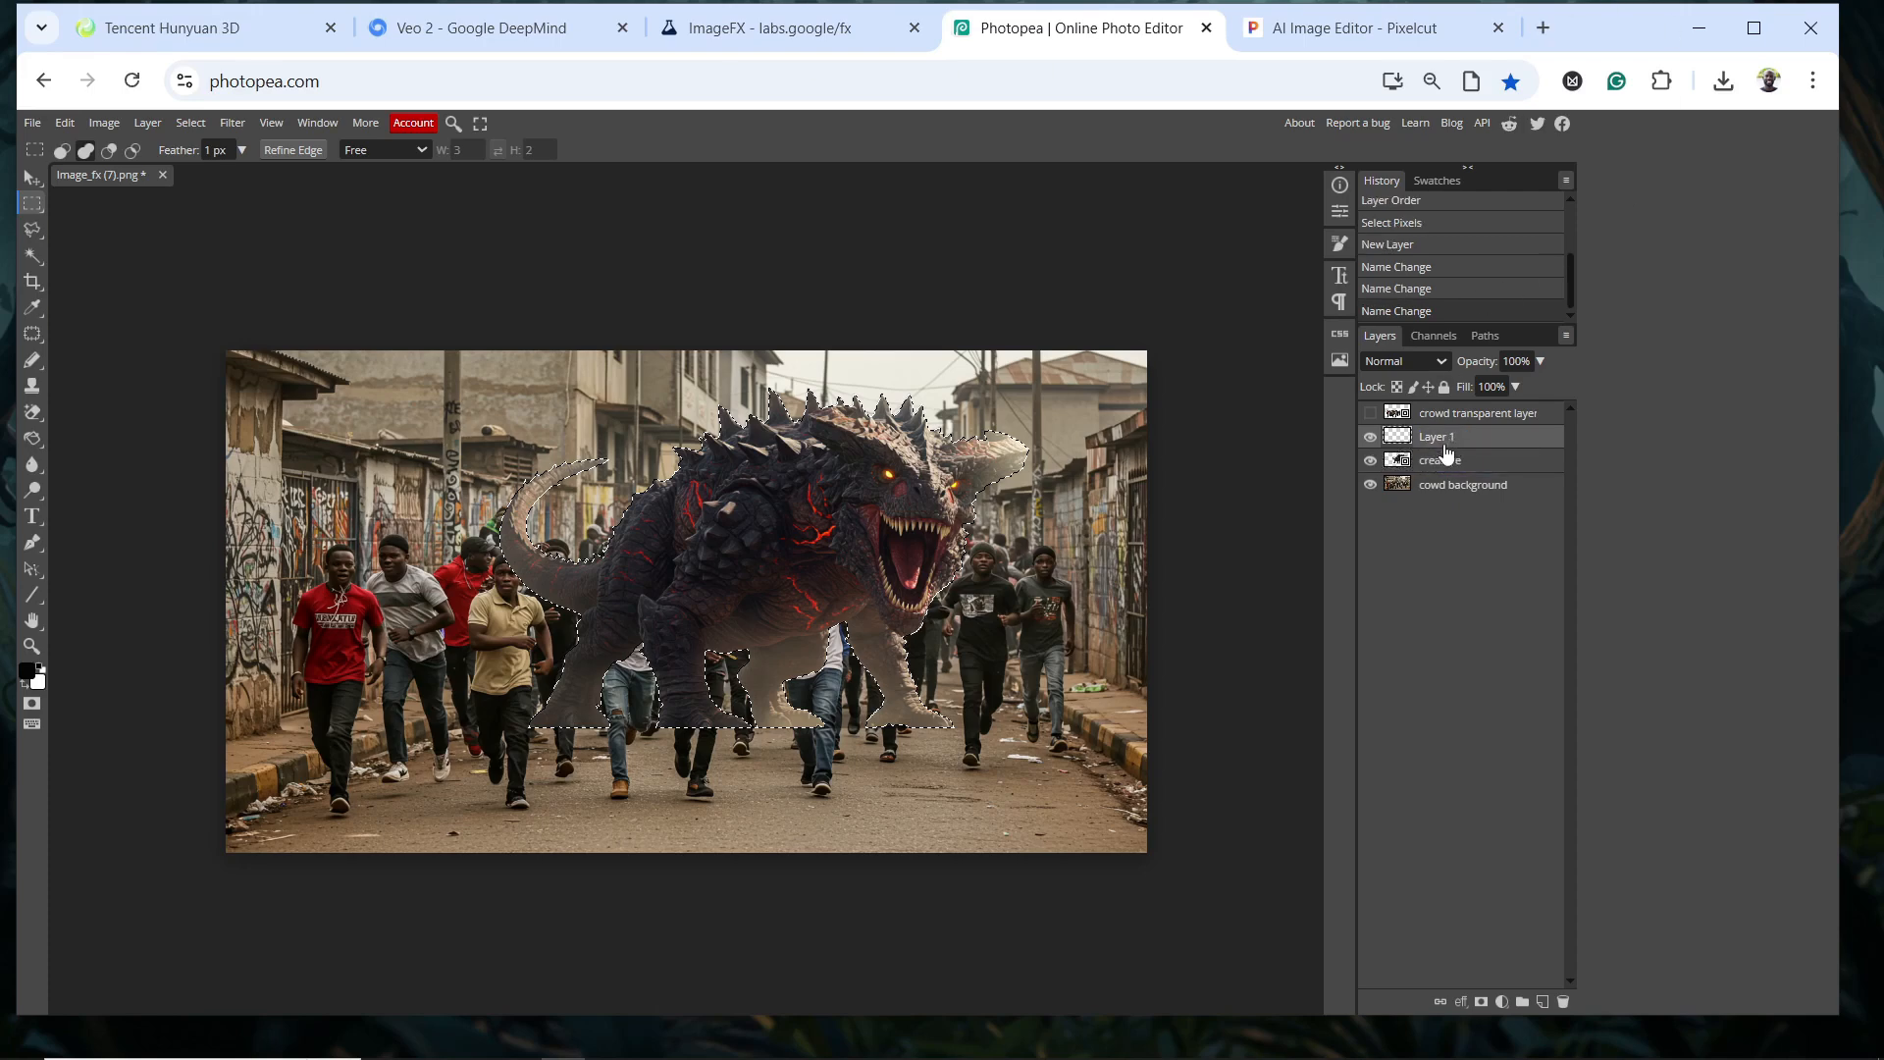
double_click(1439, 438)
type("creature shadow")
key("Return")
Fill the creature-shaped selection with black on the creature shadow layer using the Paint Bucket, and deselect
left_click(32, 437)
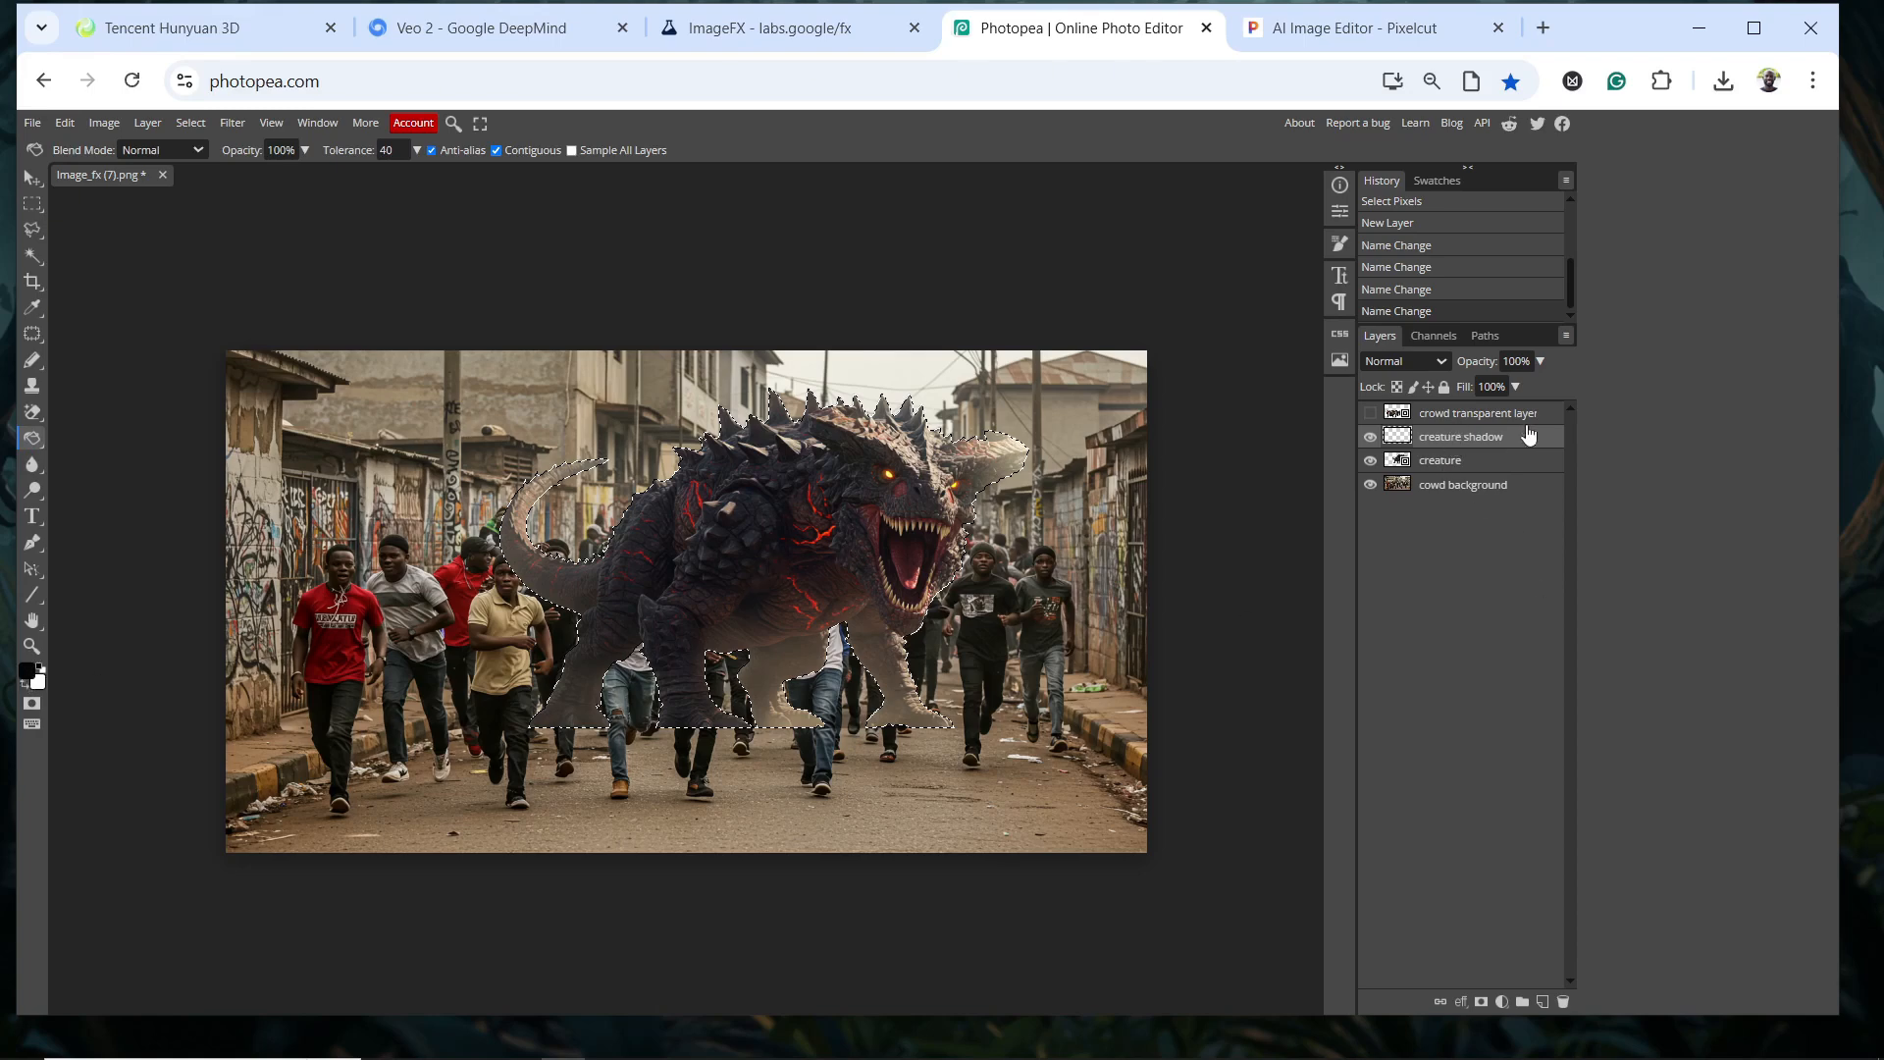
left_click(769, 553)
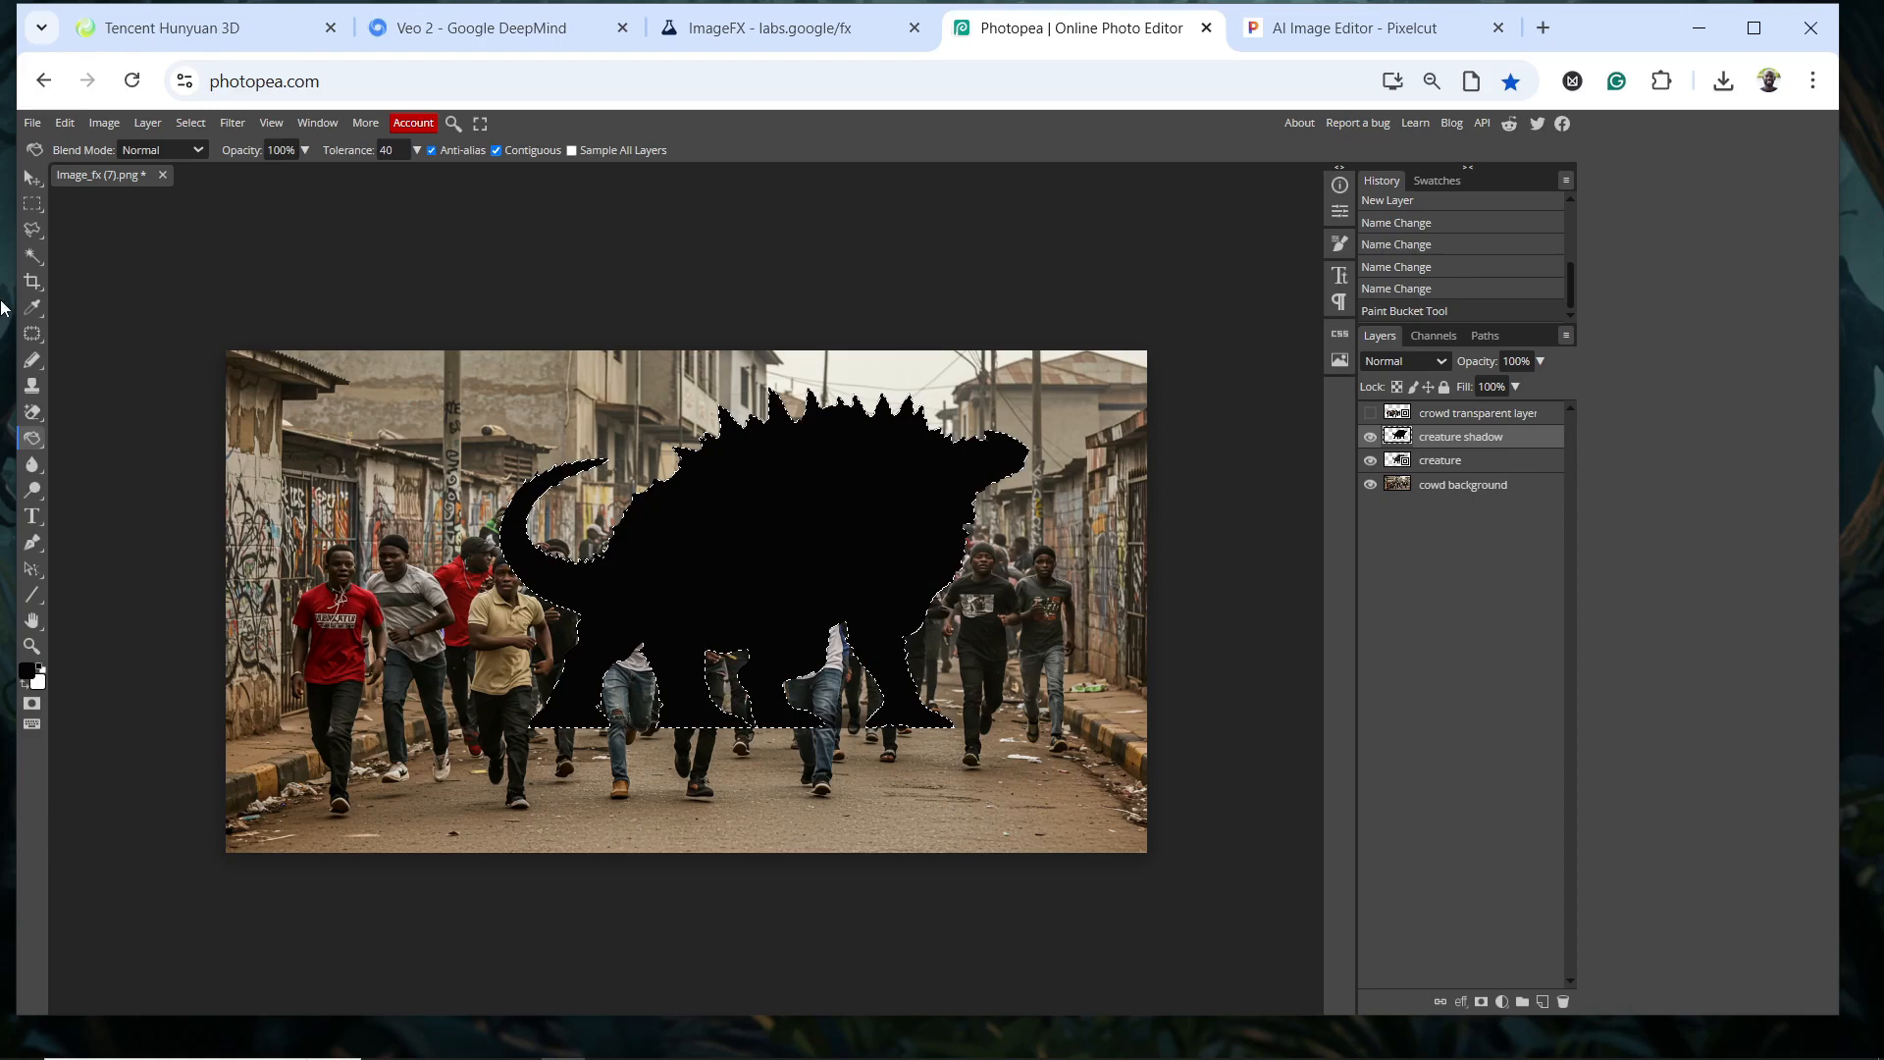
left_click(32, 203)
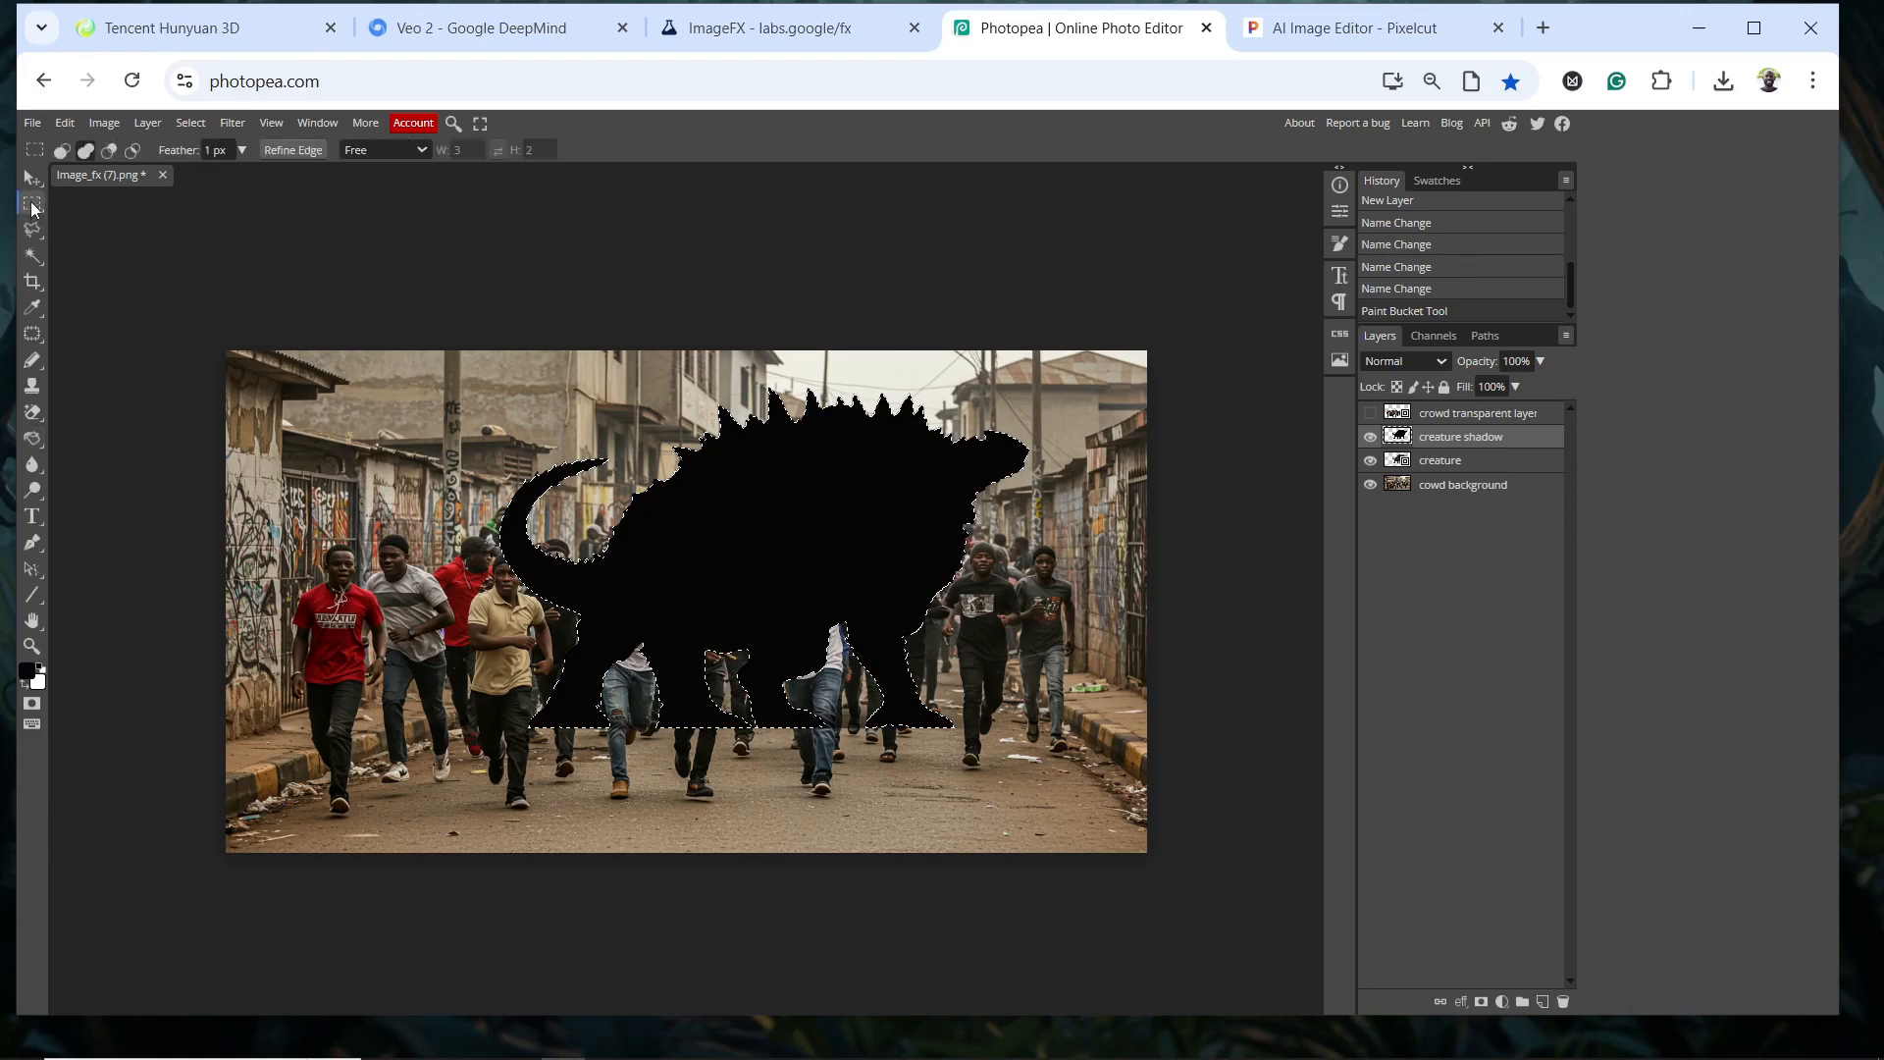
left_click(598, 477)
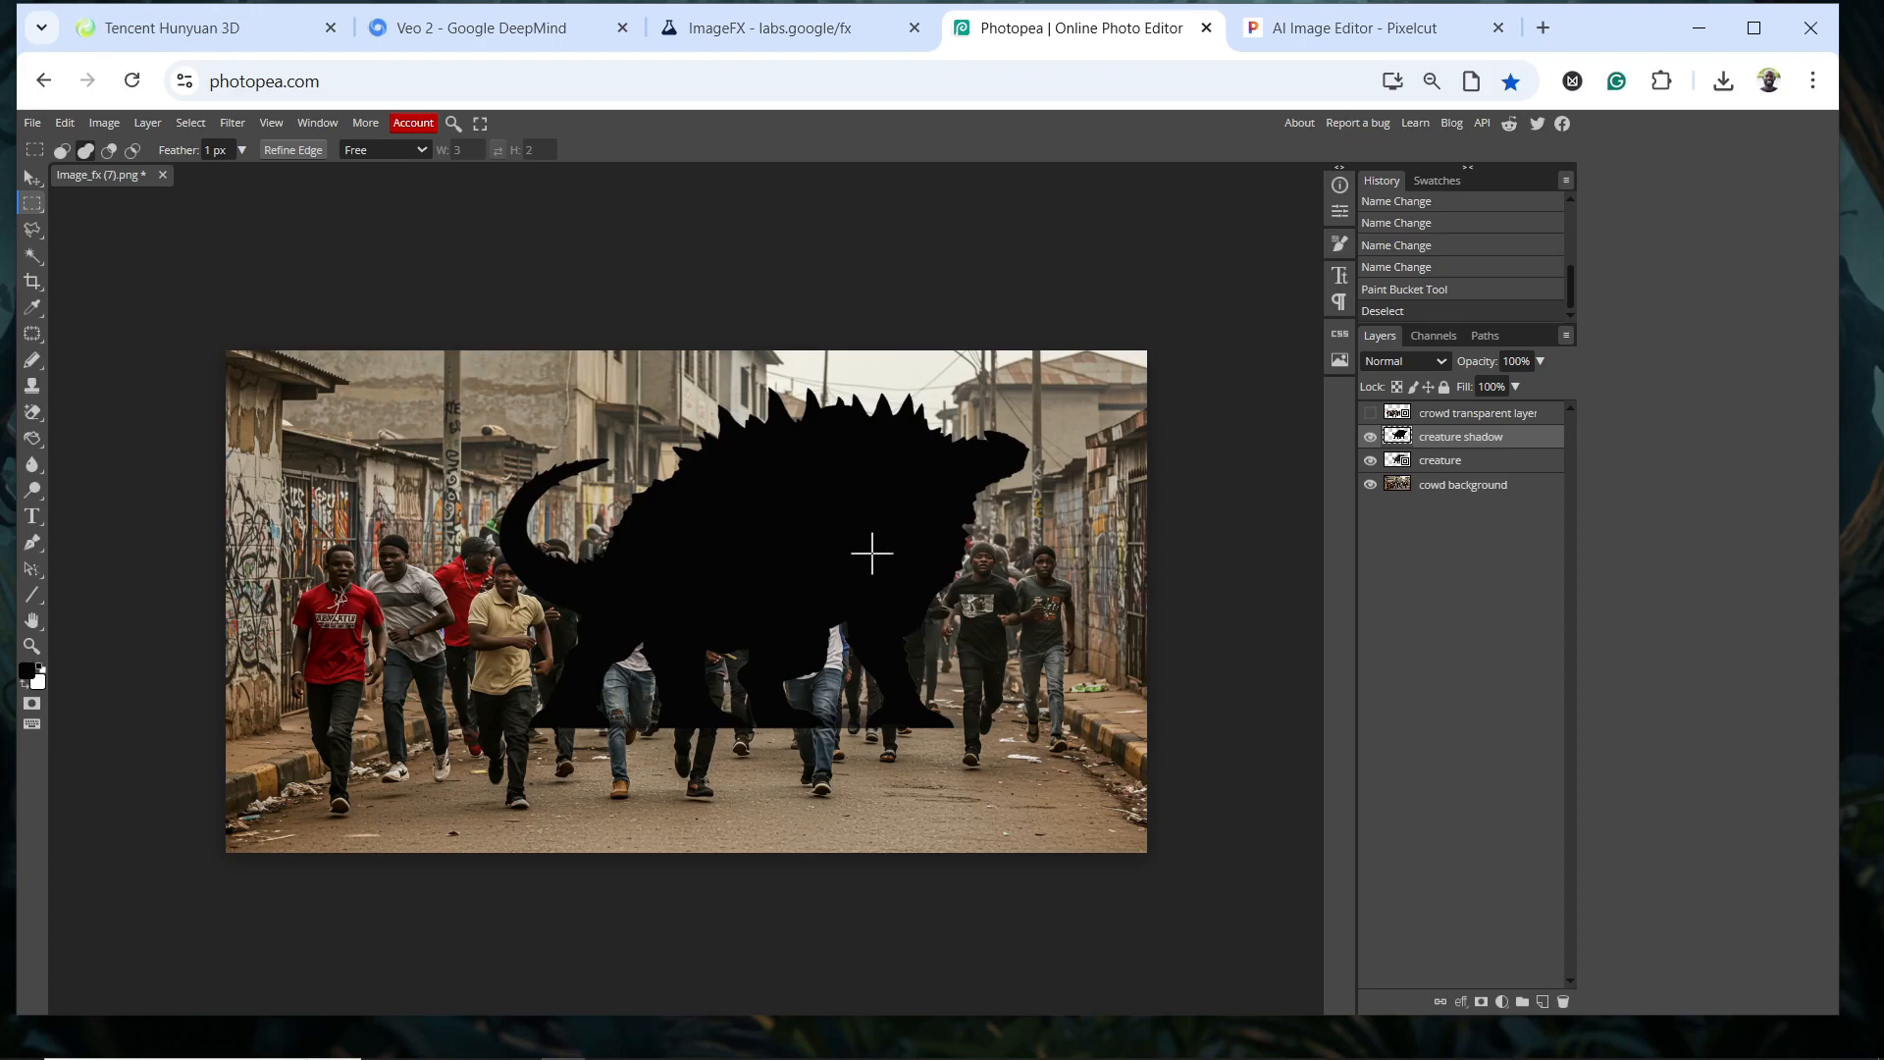
Flip and flatten the black silhouette below the creature to about -15% height with Free Transform, and move it up slightly to the feet
left_click(66, 124)
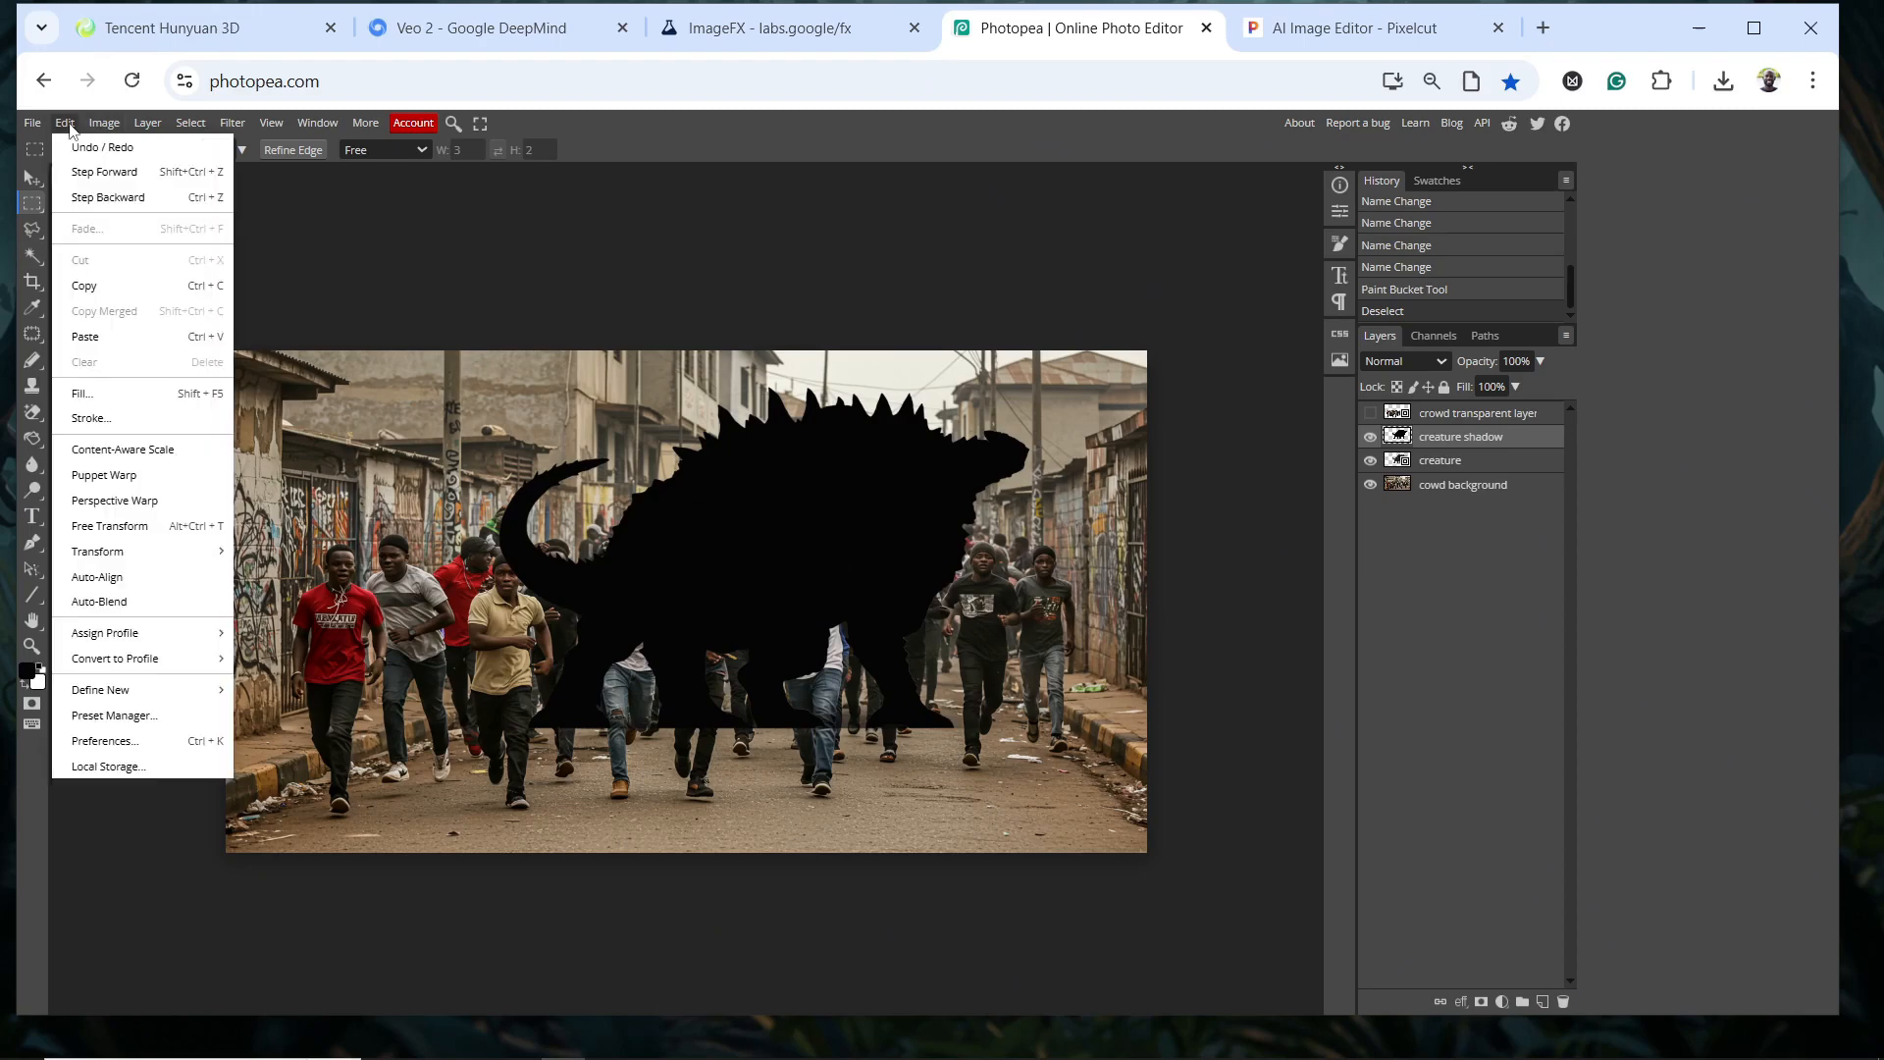
left_click(113, 527)
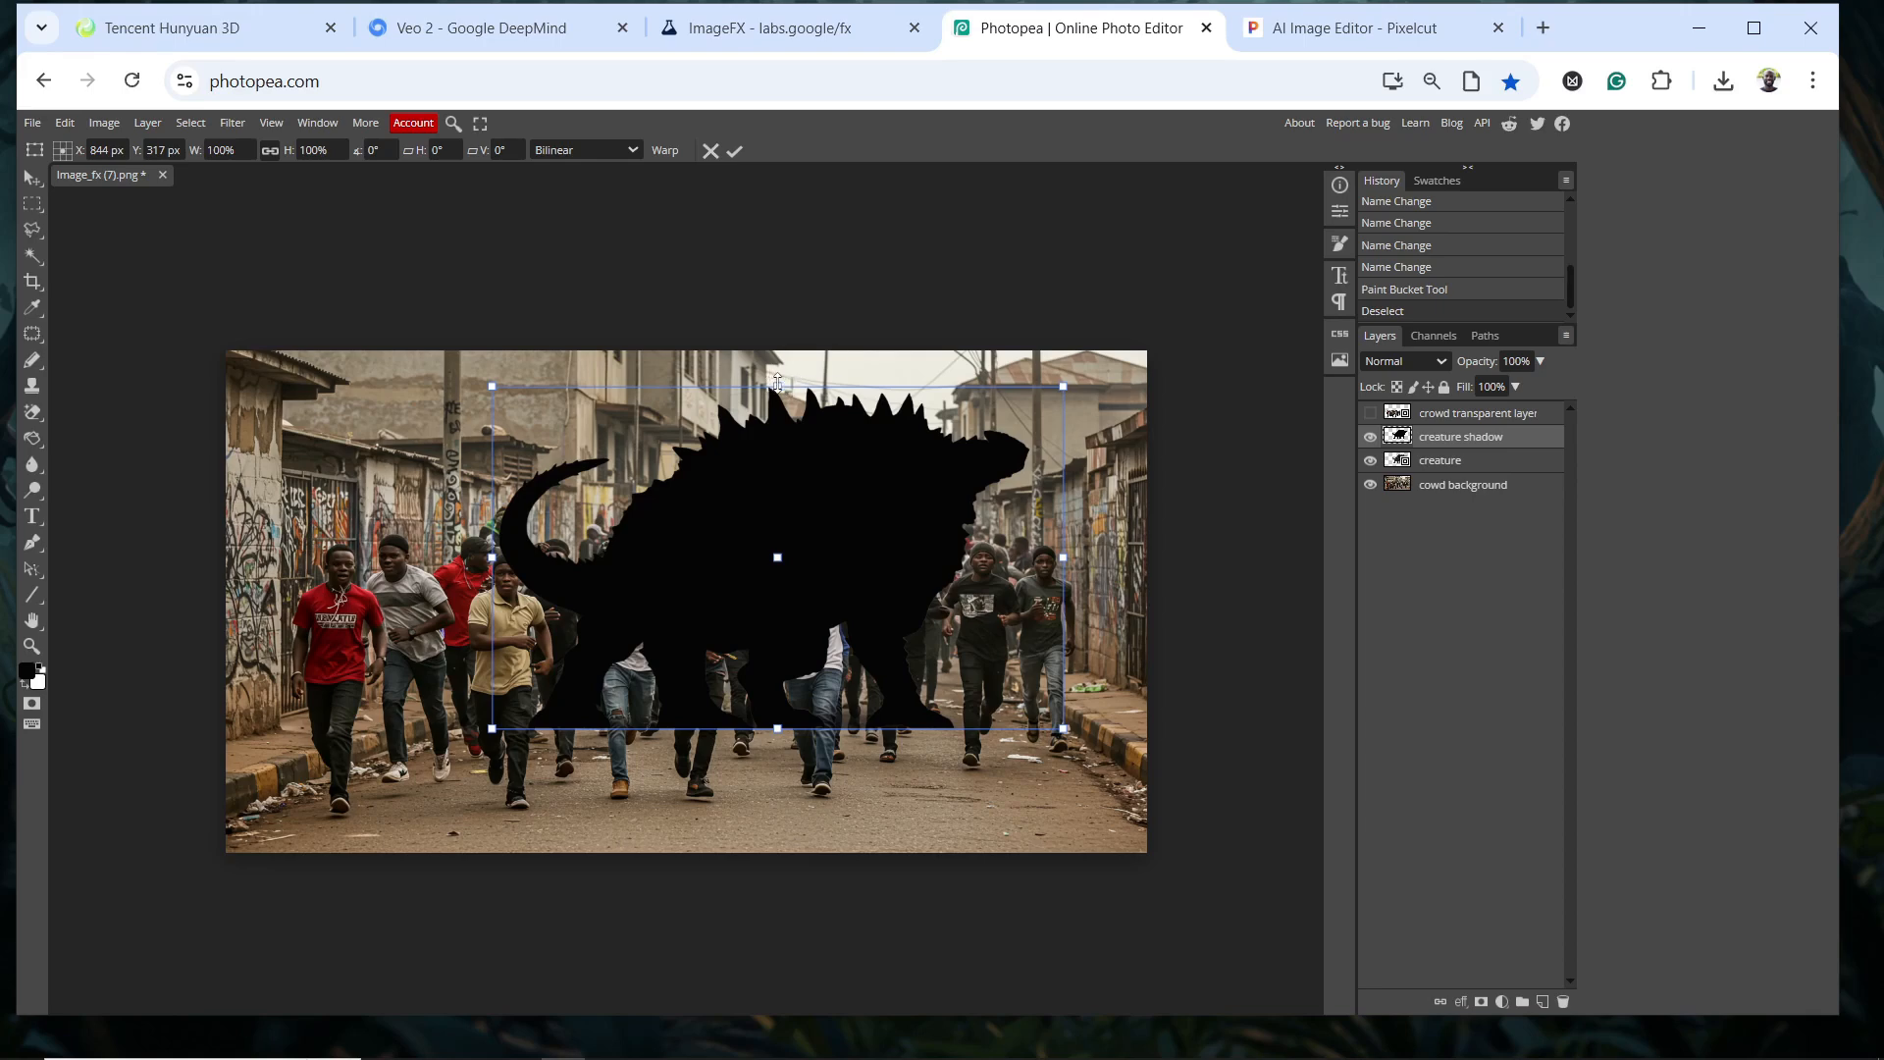
left_click_drag(777, 382, 832, 393)
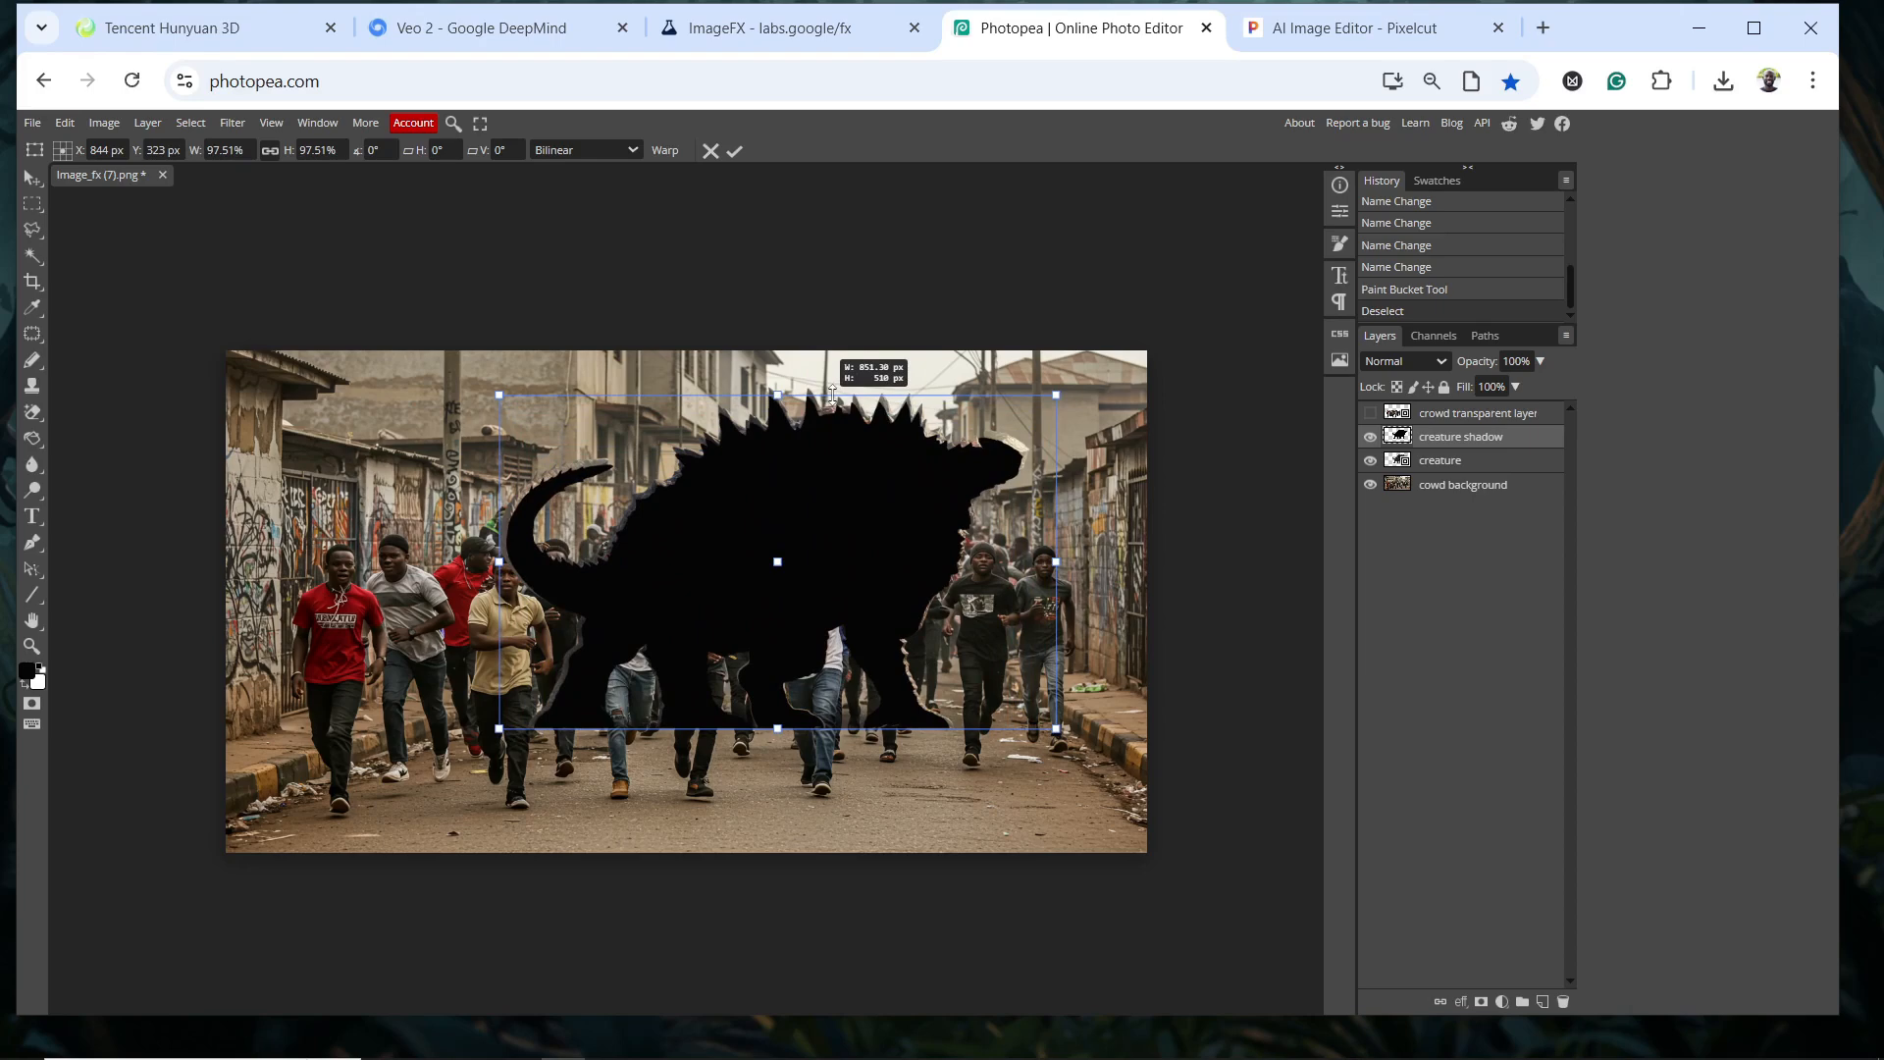
left_click_drag(832, 394, 792, 779)
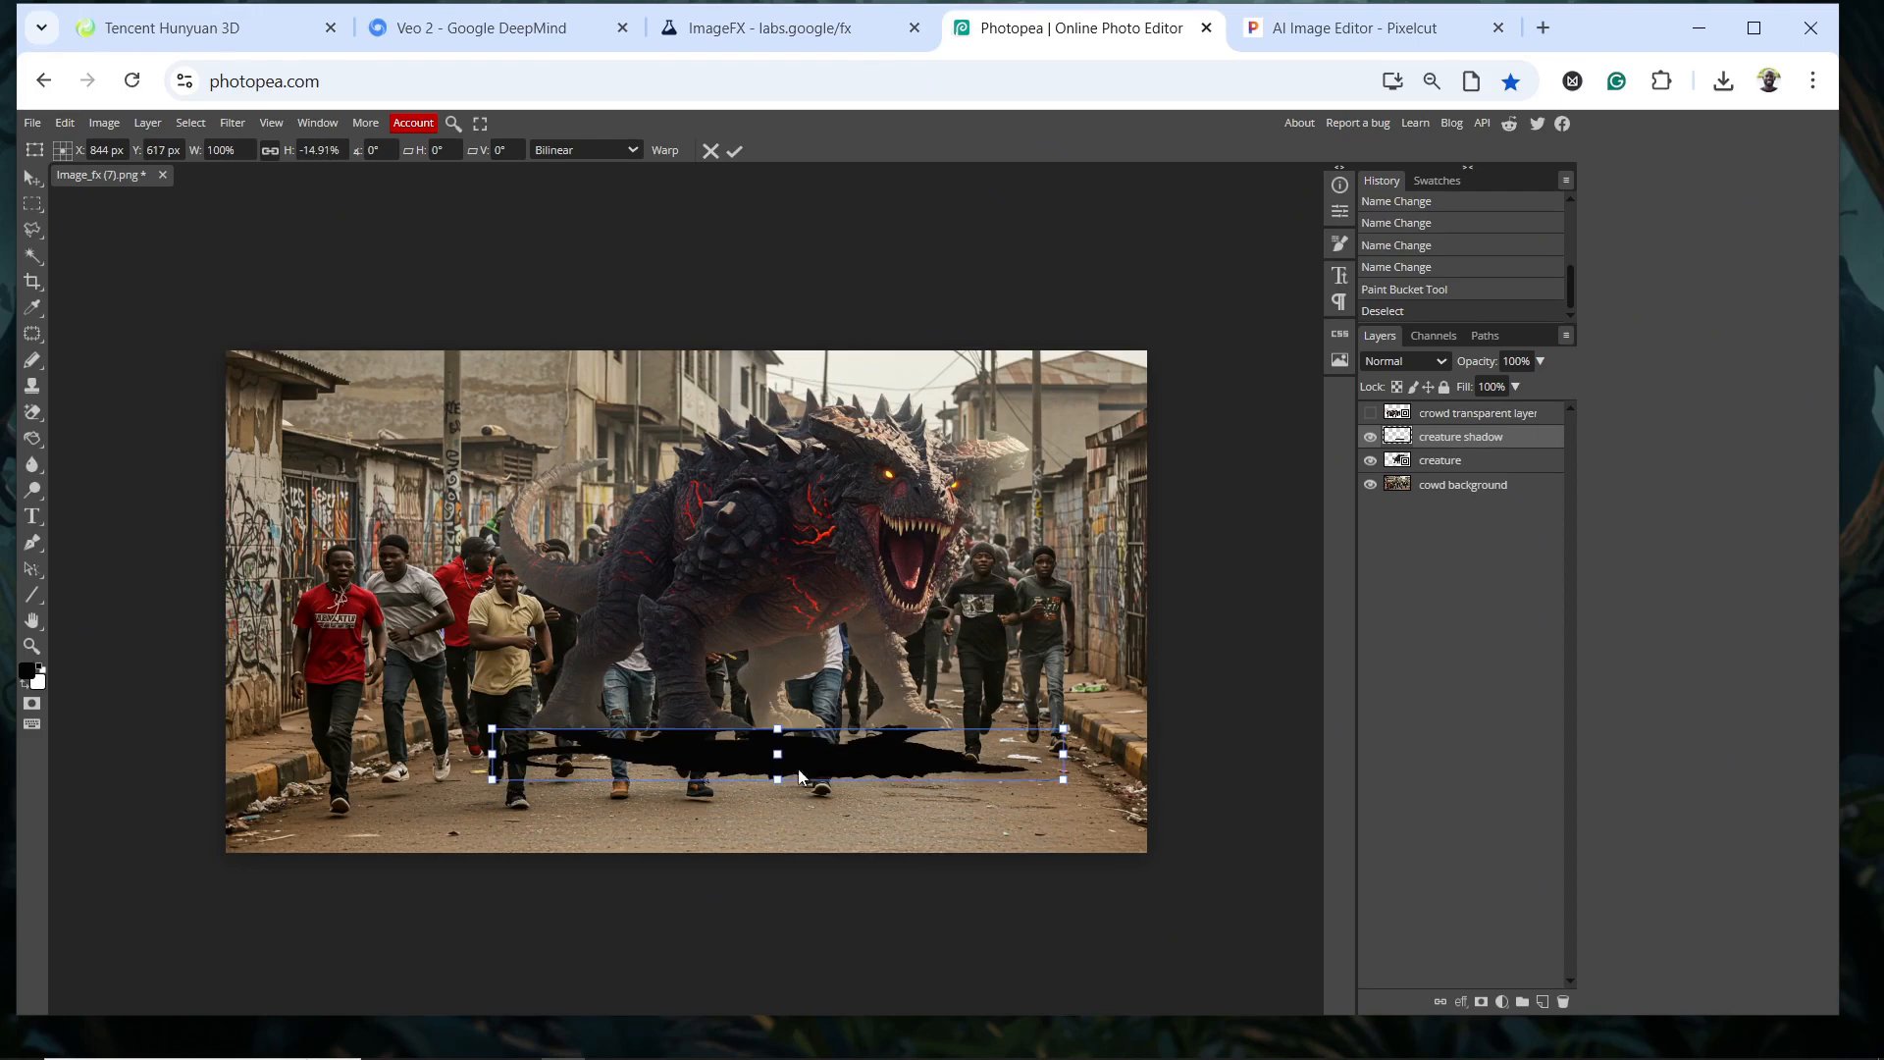
left_click(736, 149)
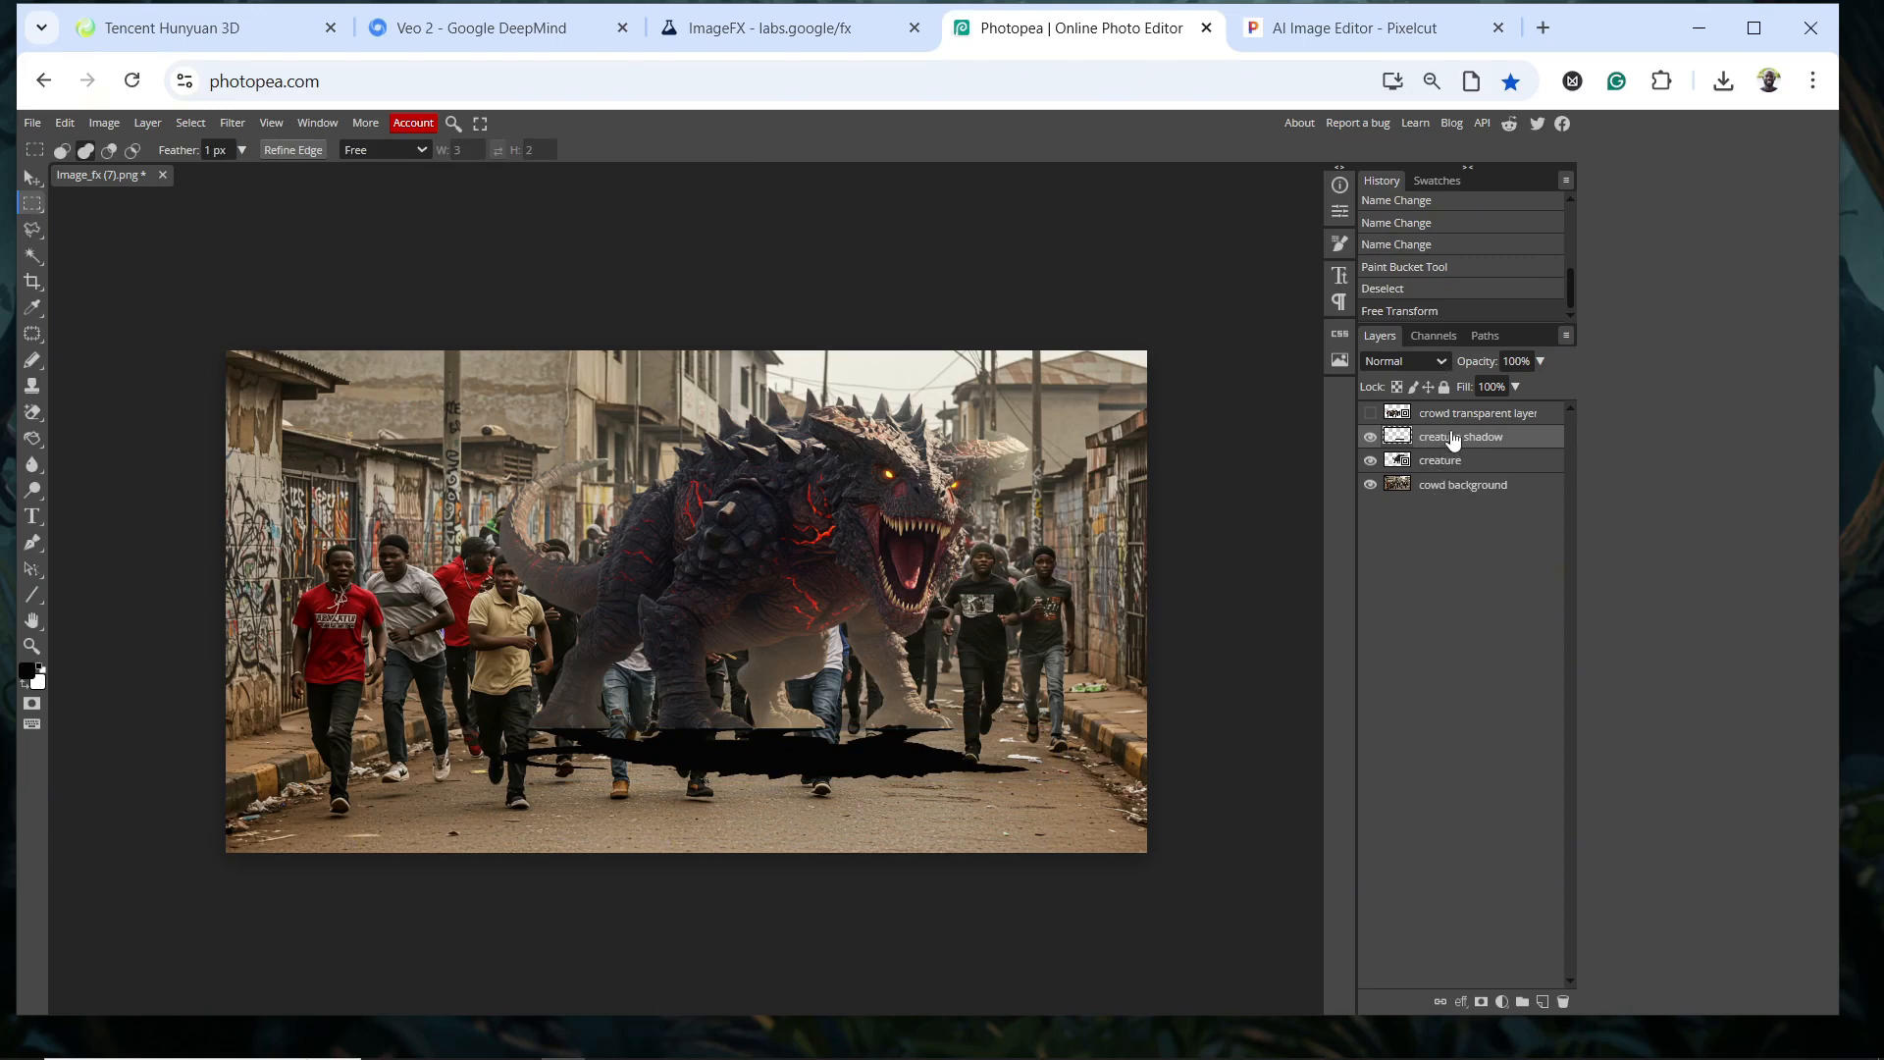
left_click(32, 177)
left_click_drag(786, 745, 785, 738)
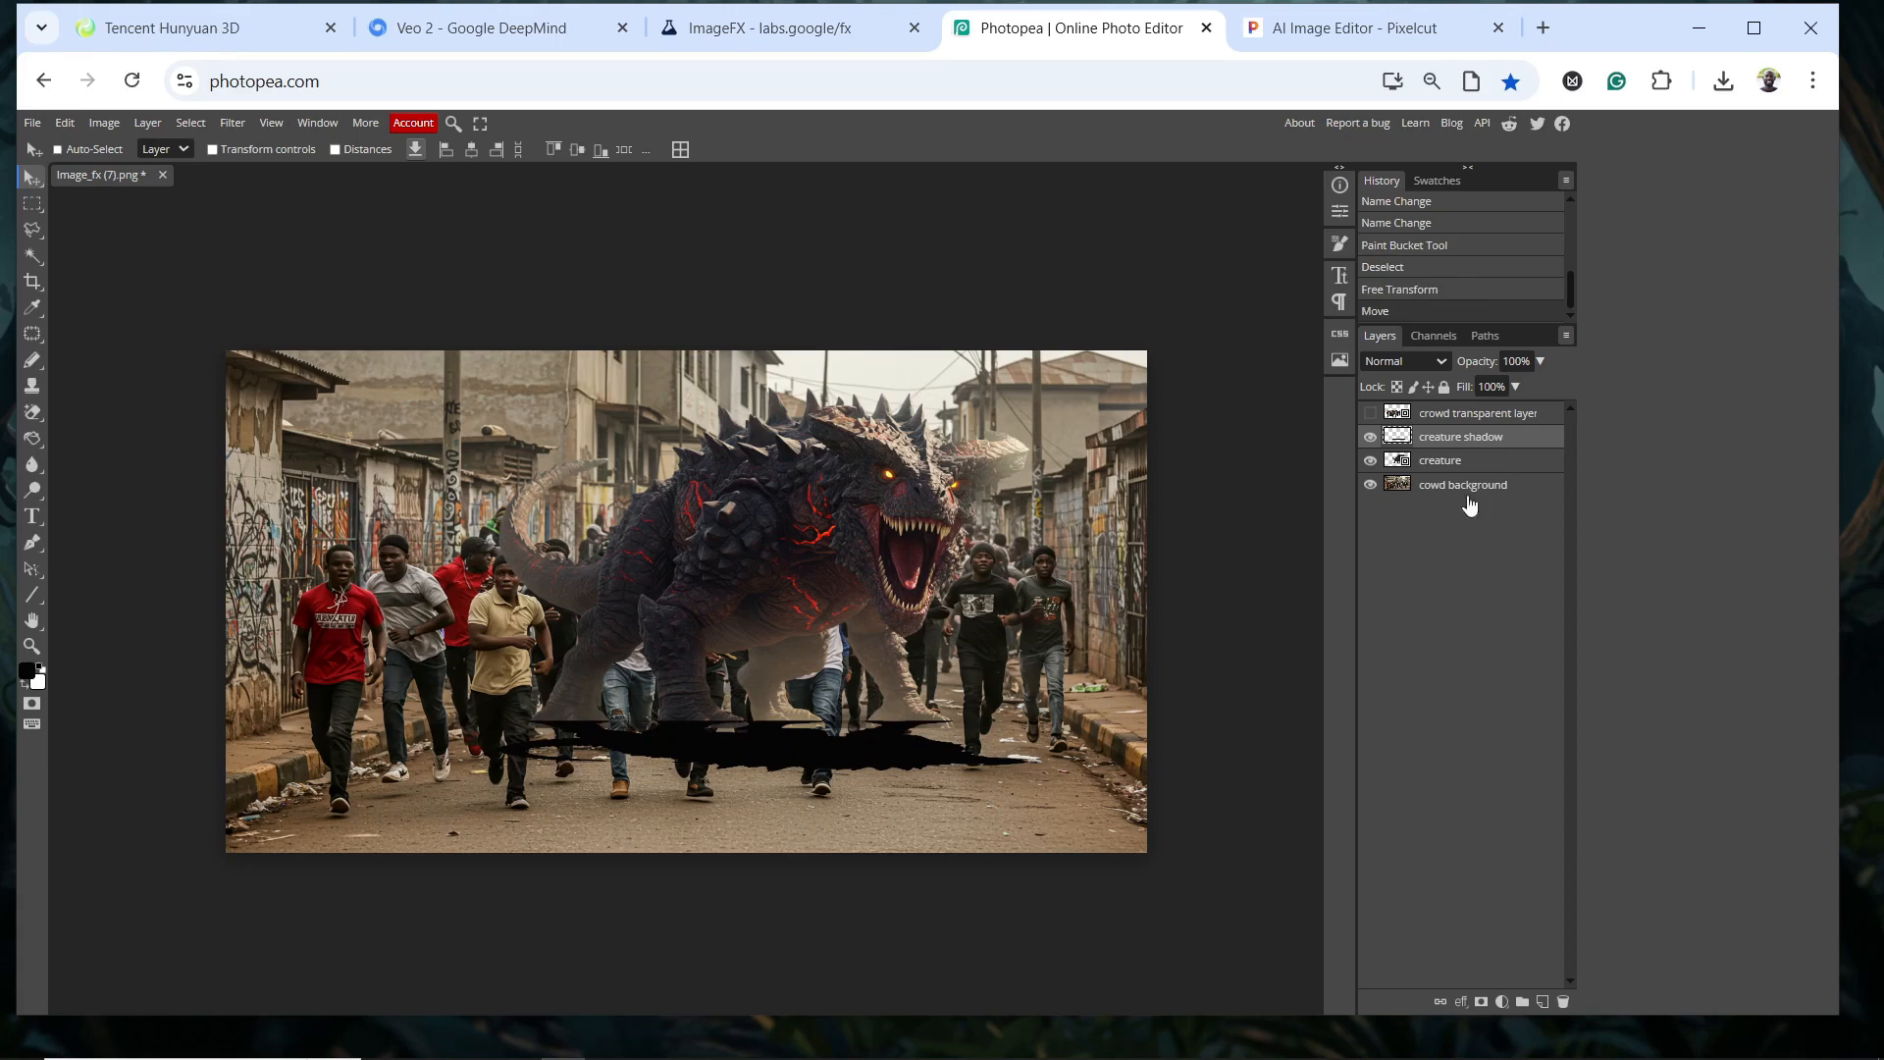
Move the creature shadow layer below the creature layer and set its opacity to 33%
left_click_drag(1452, 443, 1457, 468)
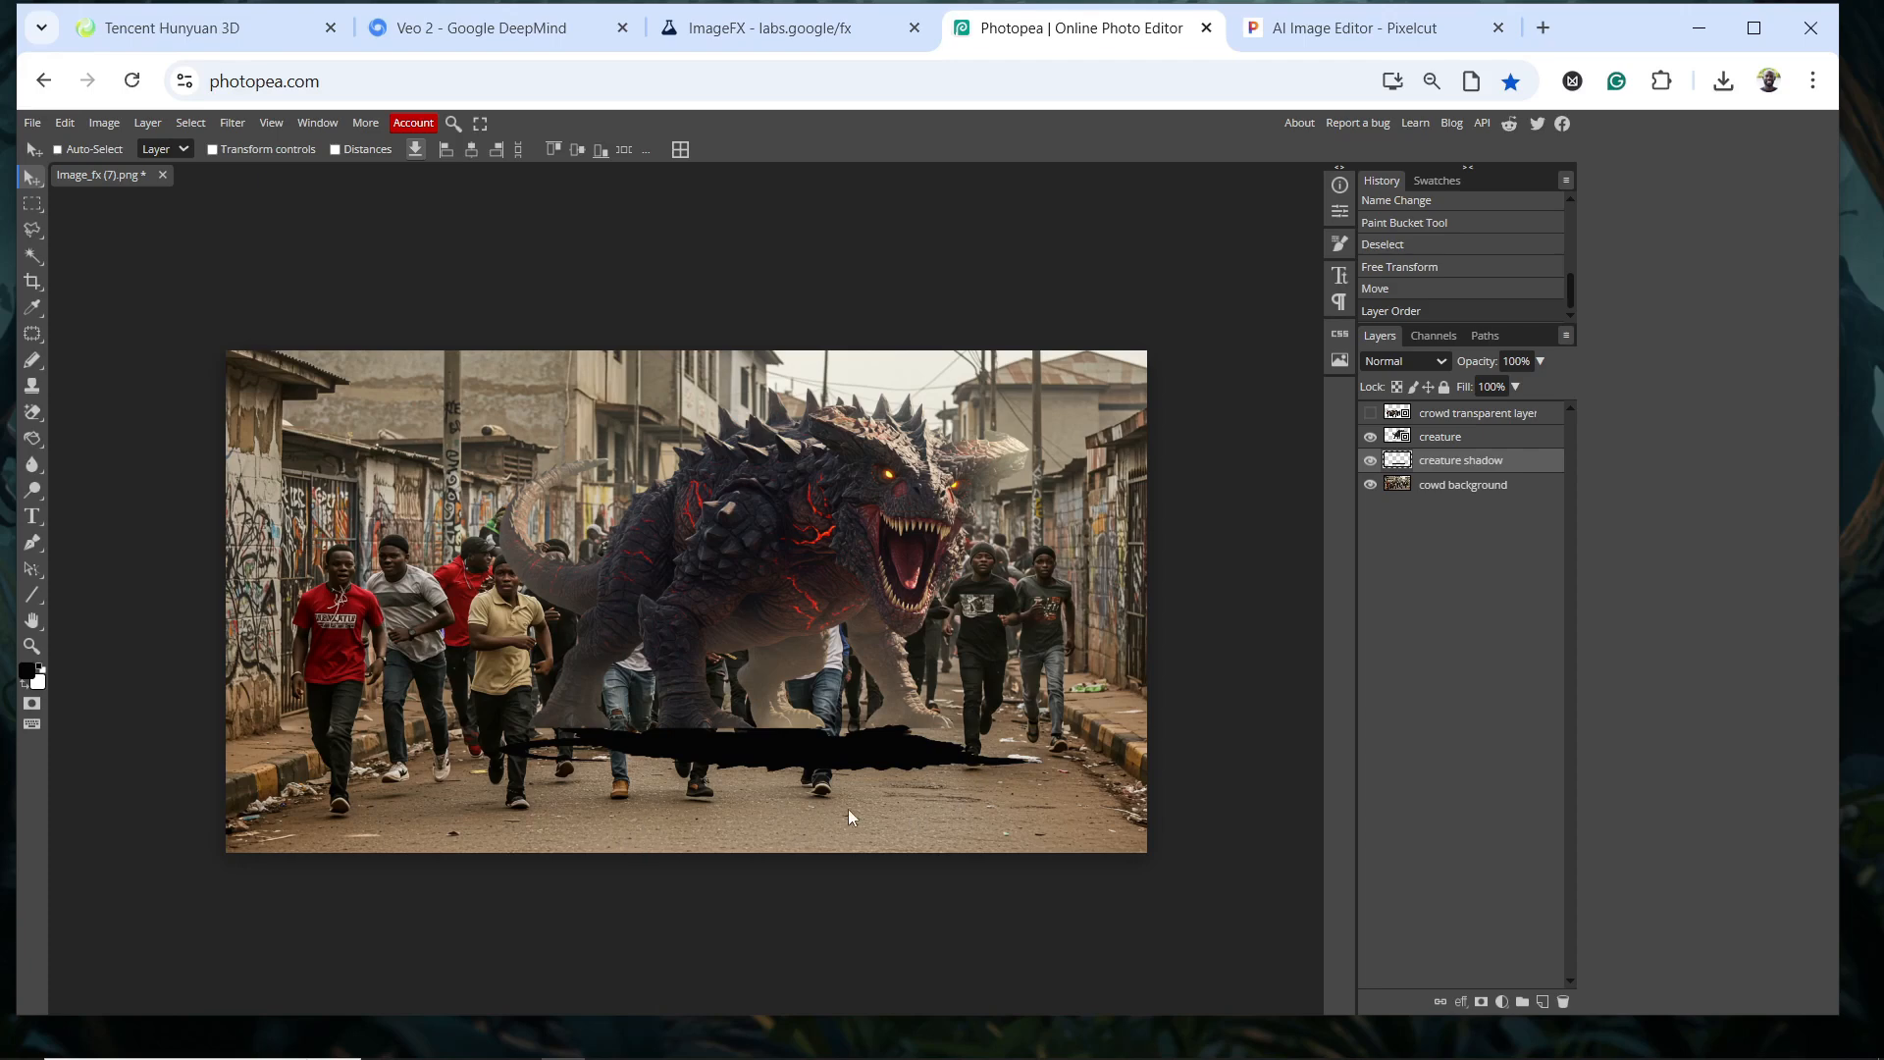
left_click(1540, 361)
mouse_move(1533, 385)
left_mouse_down()
mouse_move(1467, 385)
mouse_move(1489, 414)
left_mouse_up()
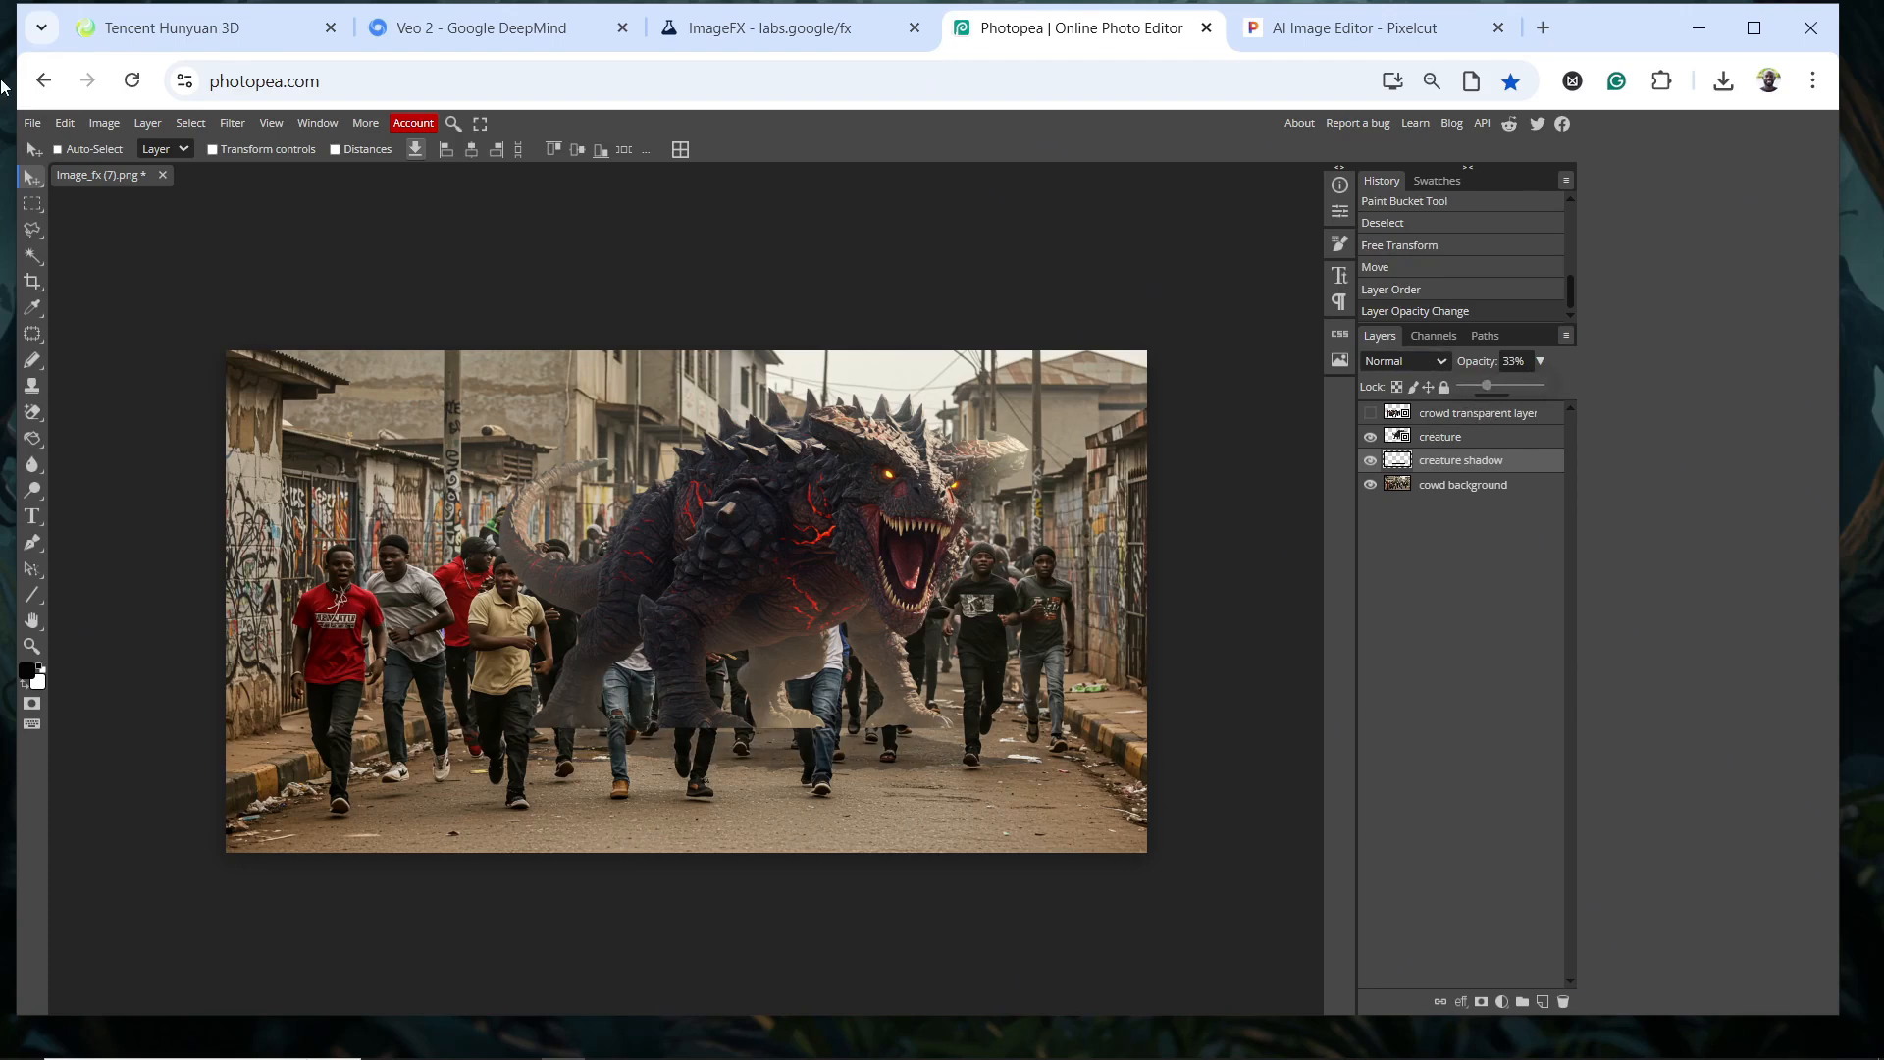
Apply a 7.2 px Gaussian Blur to the creature shadow layer and set its opacity to 43%
left_click(232, 124)
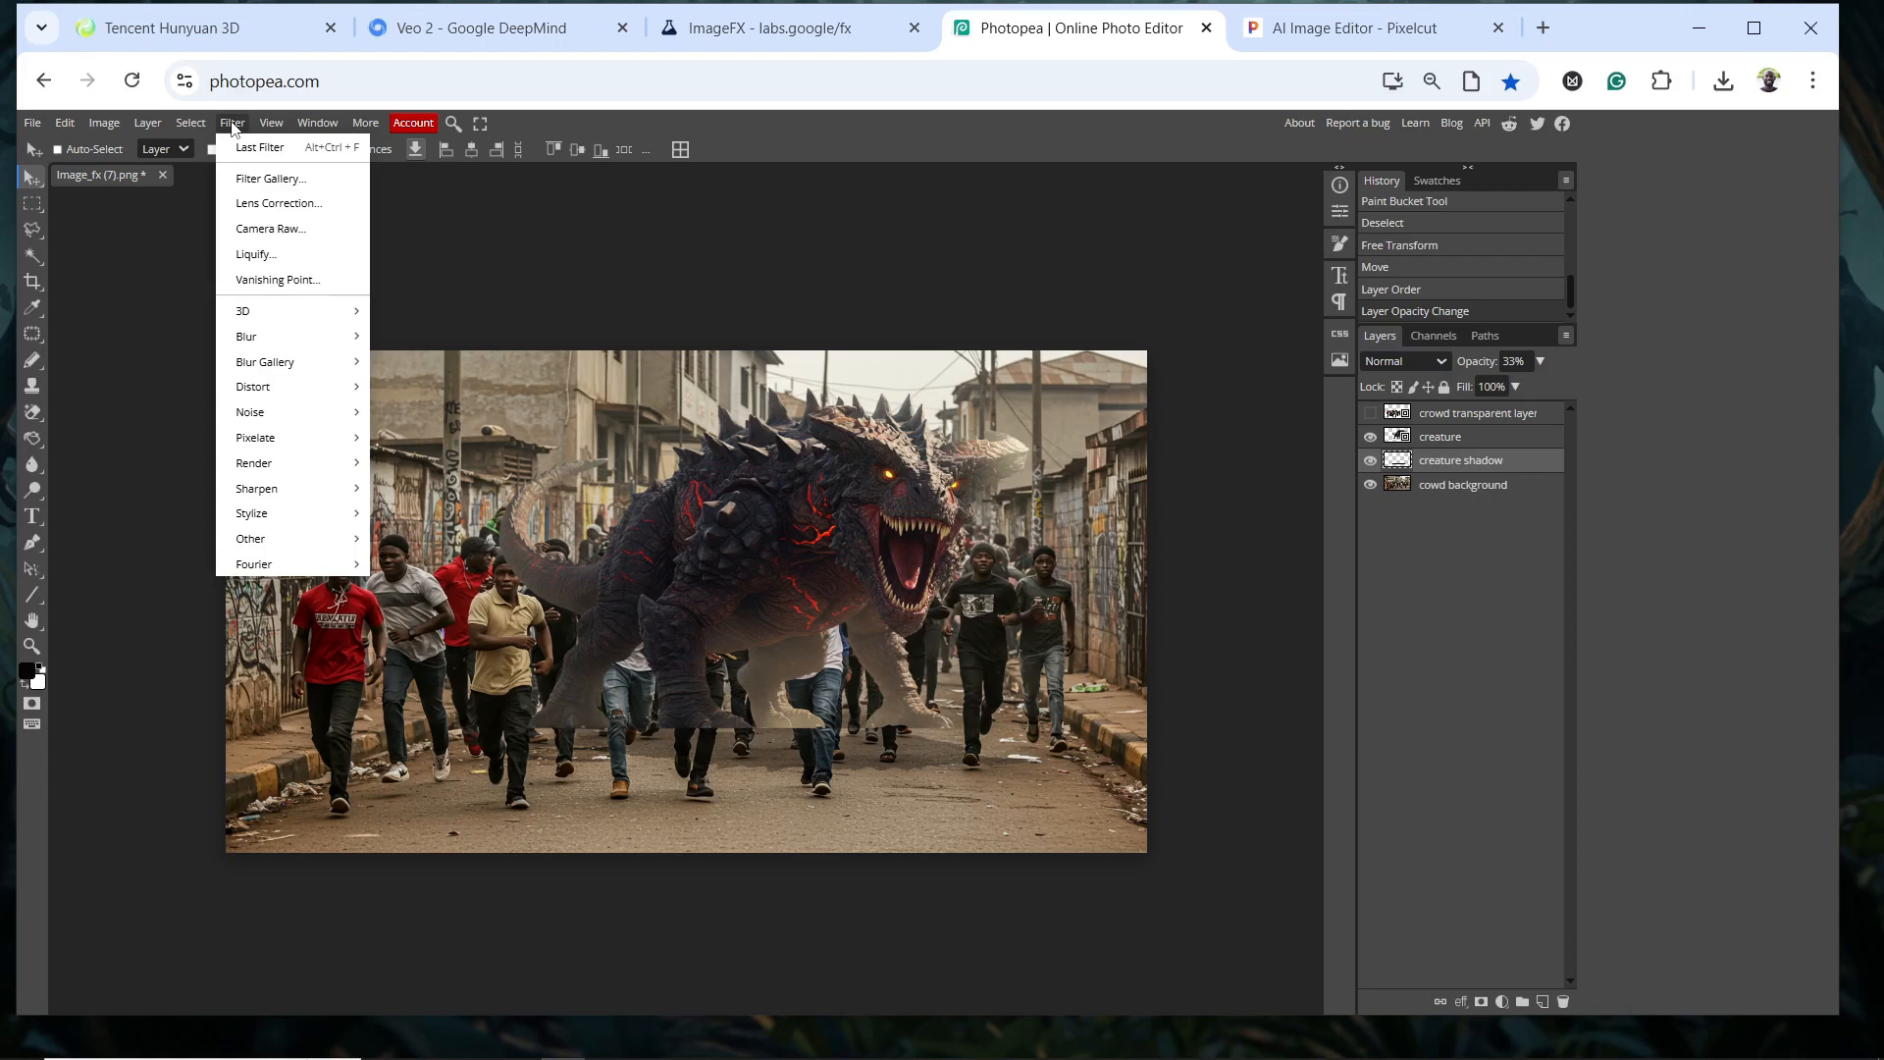
mouse_move(280, 338)
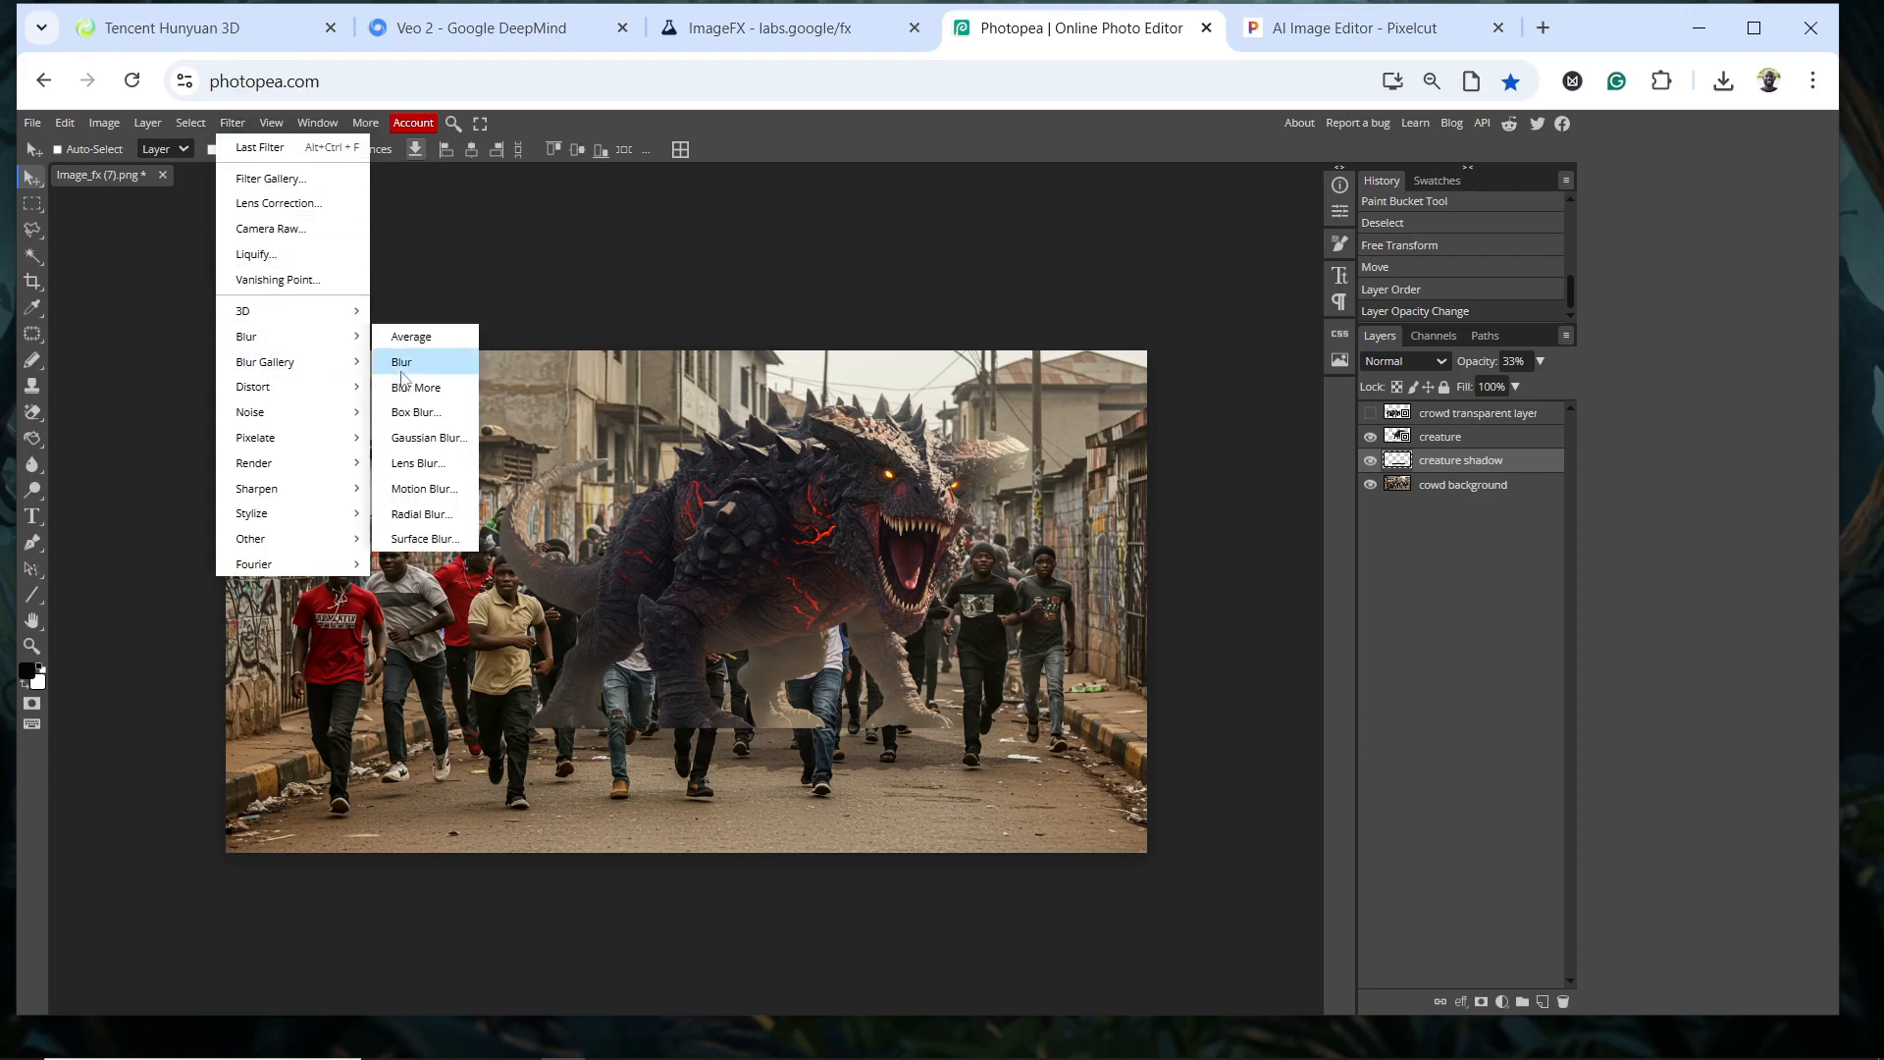
left_click(431, 438)
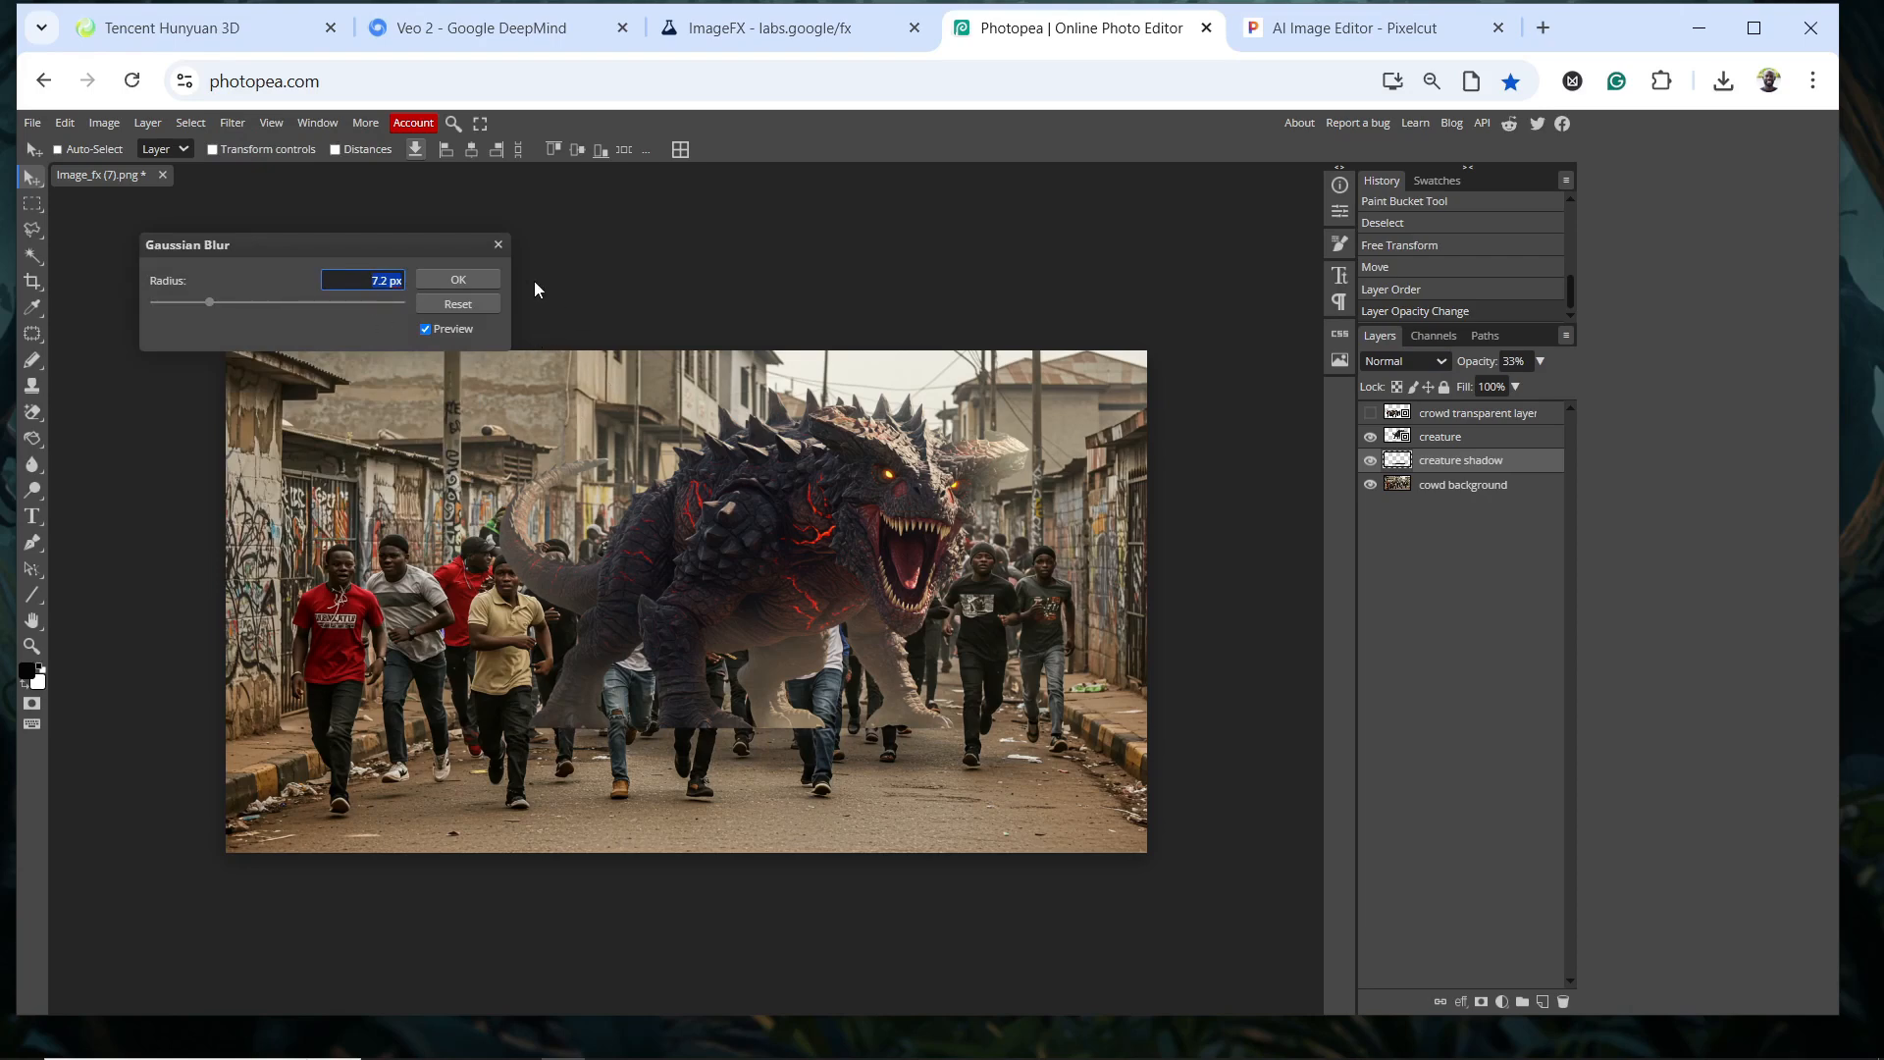
left_click(458, 280)
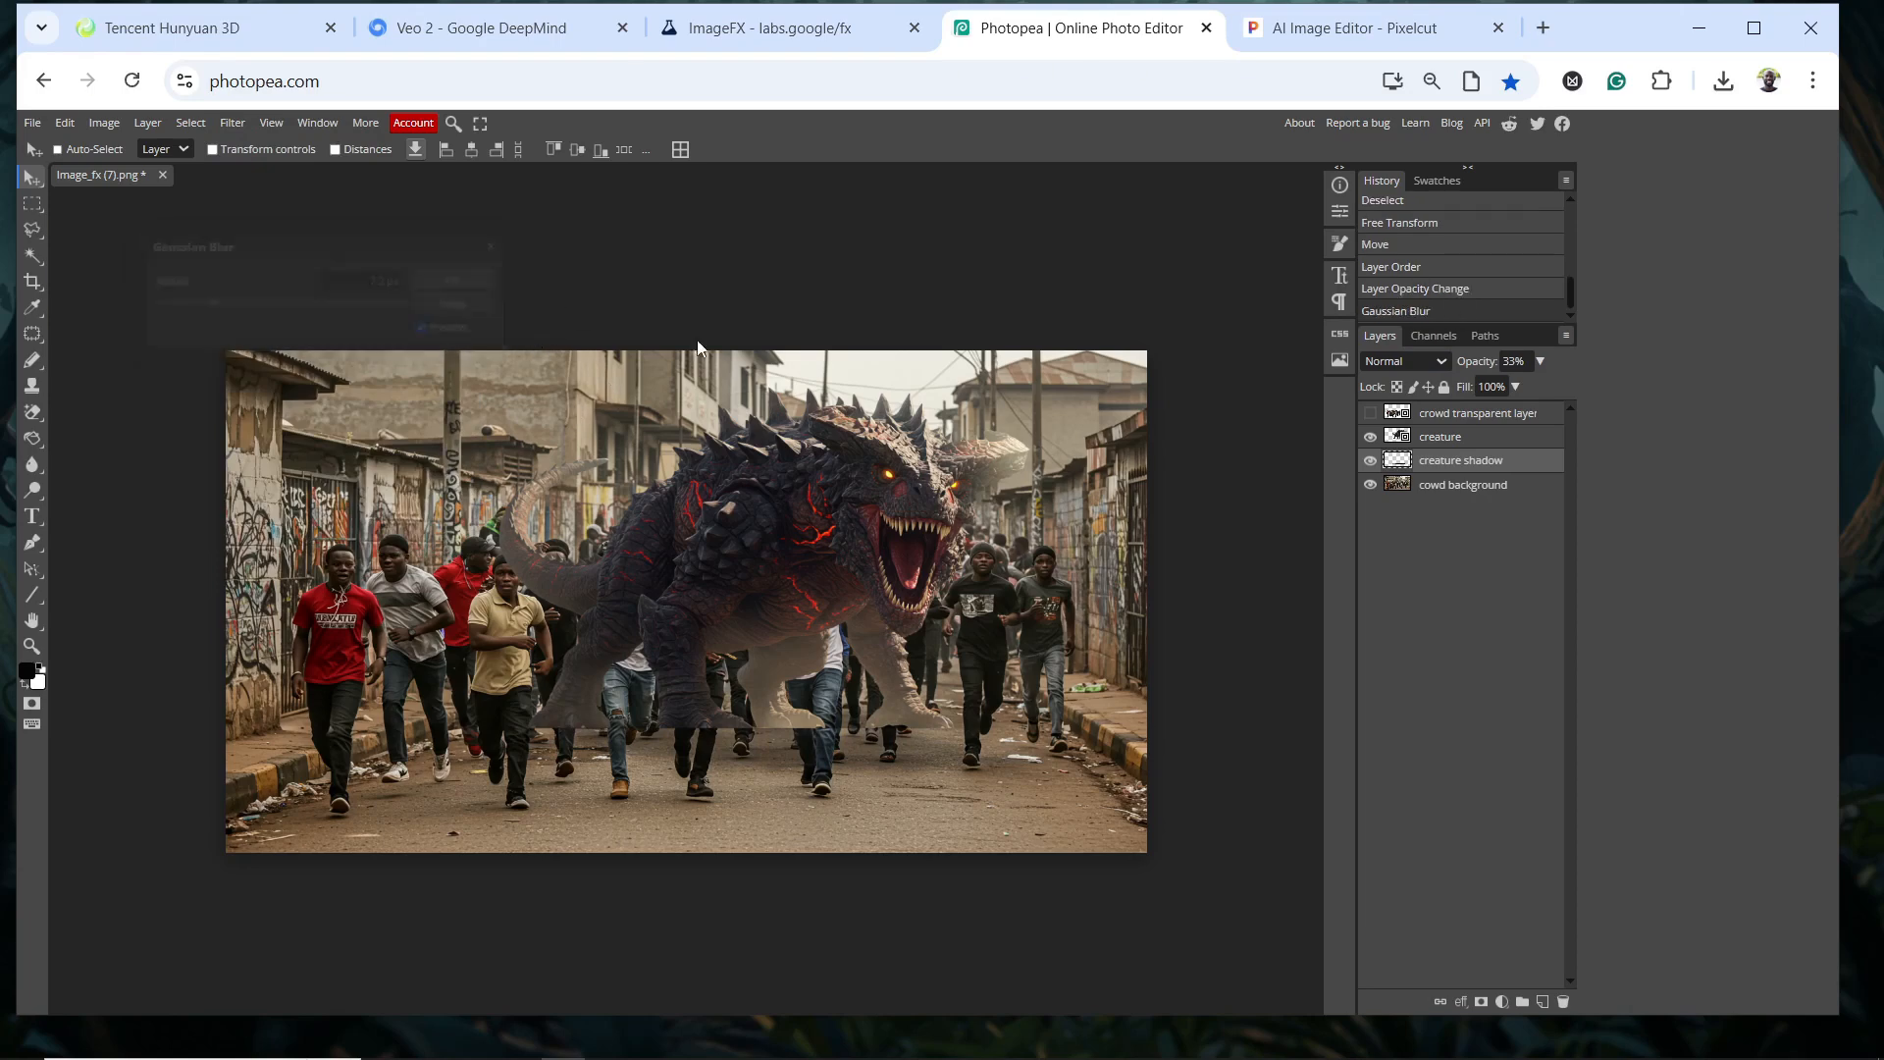
left_click(1541, 361)
left_click_drag(1485, 388, 1497, 394)
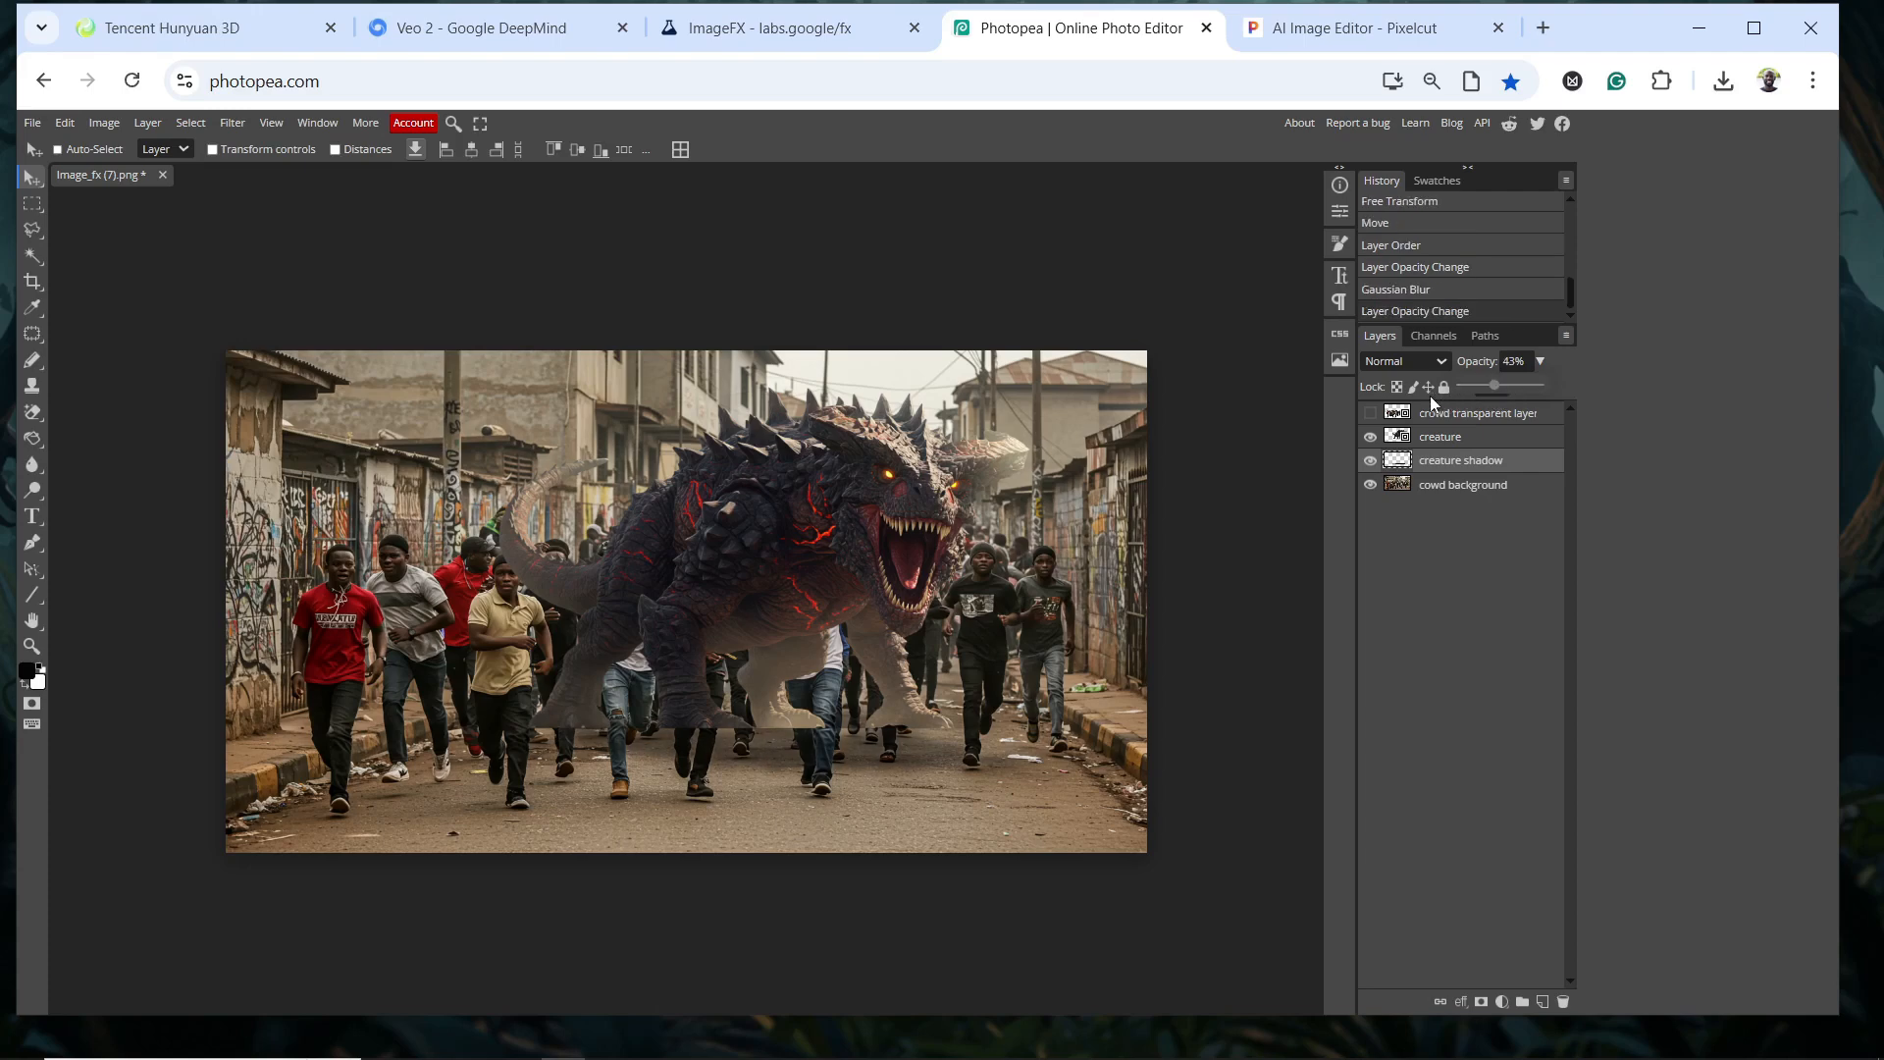
Show the crowd transparent layer, and shift the creature and creature shadow layers together slightly down and left with Free Transform
left_click(1370, 414)
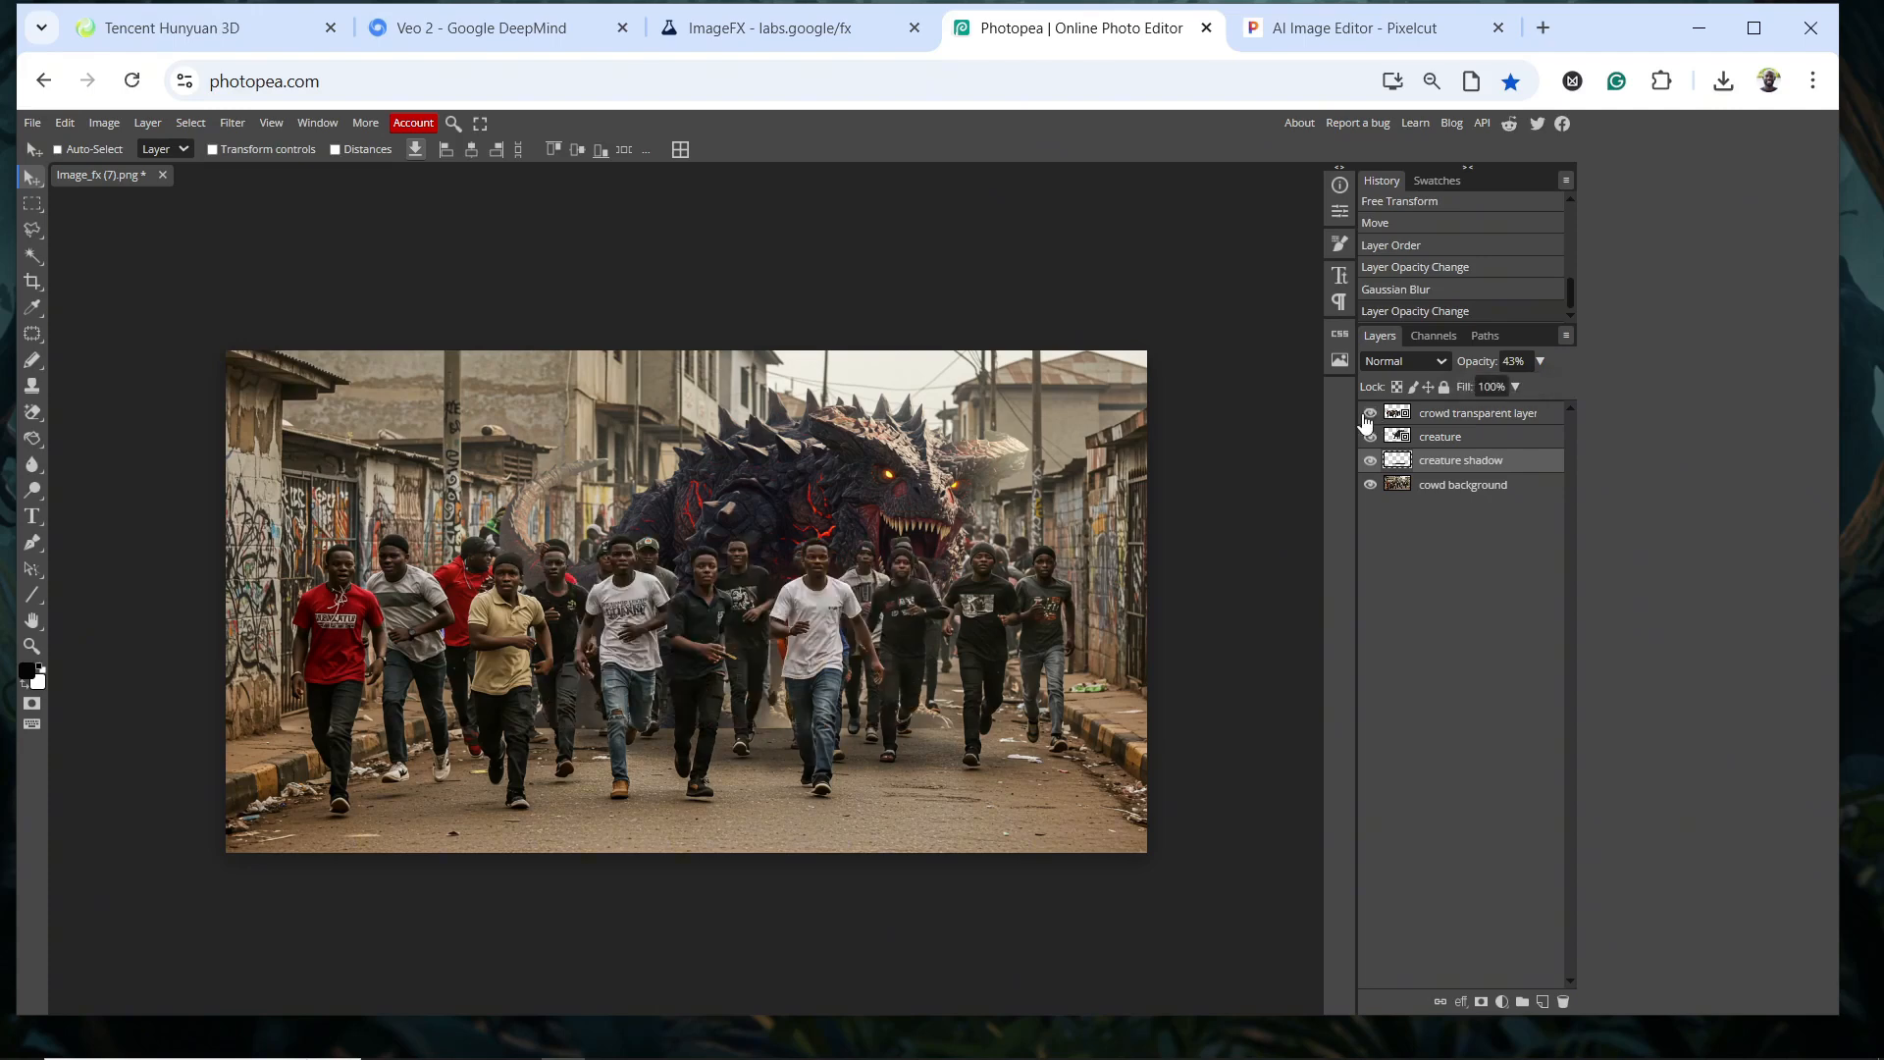
left_click(1435, 439, "ctrl")
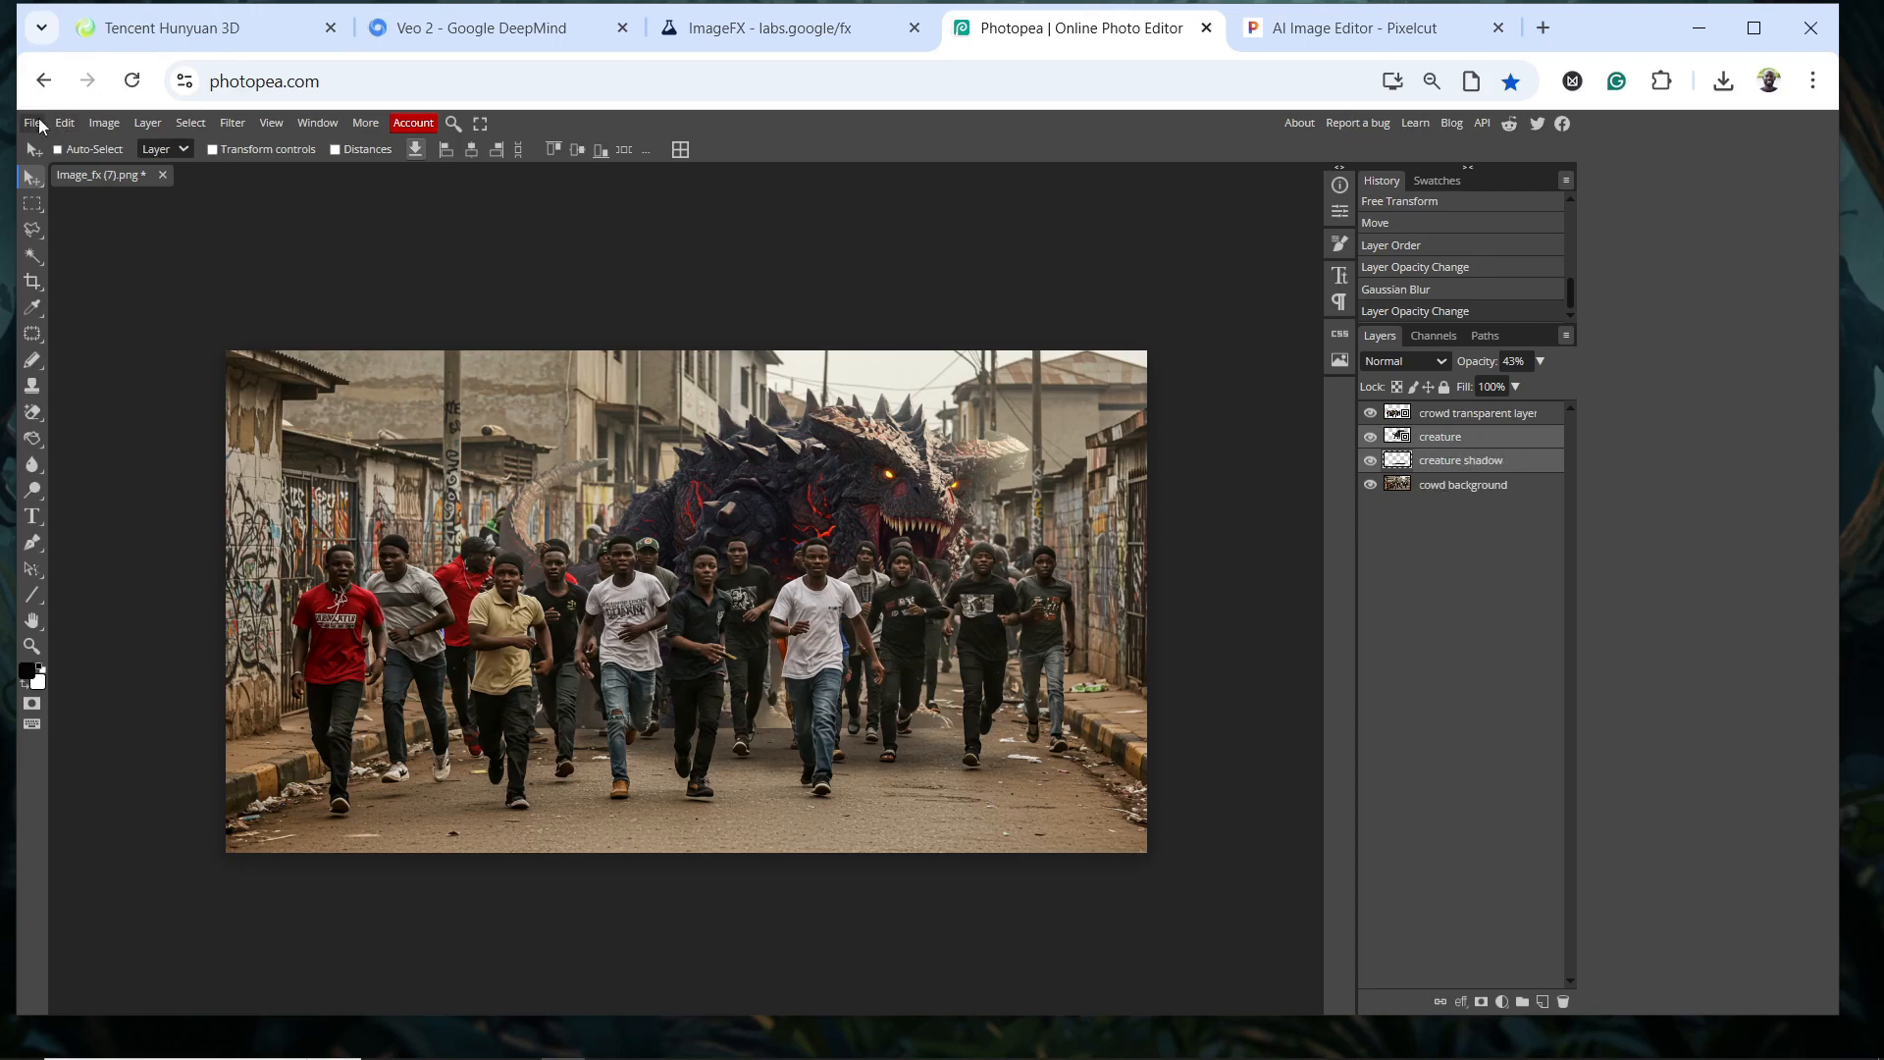
left_click(71, 124)
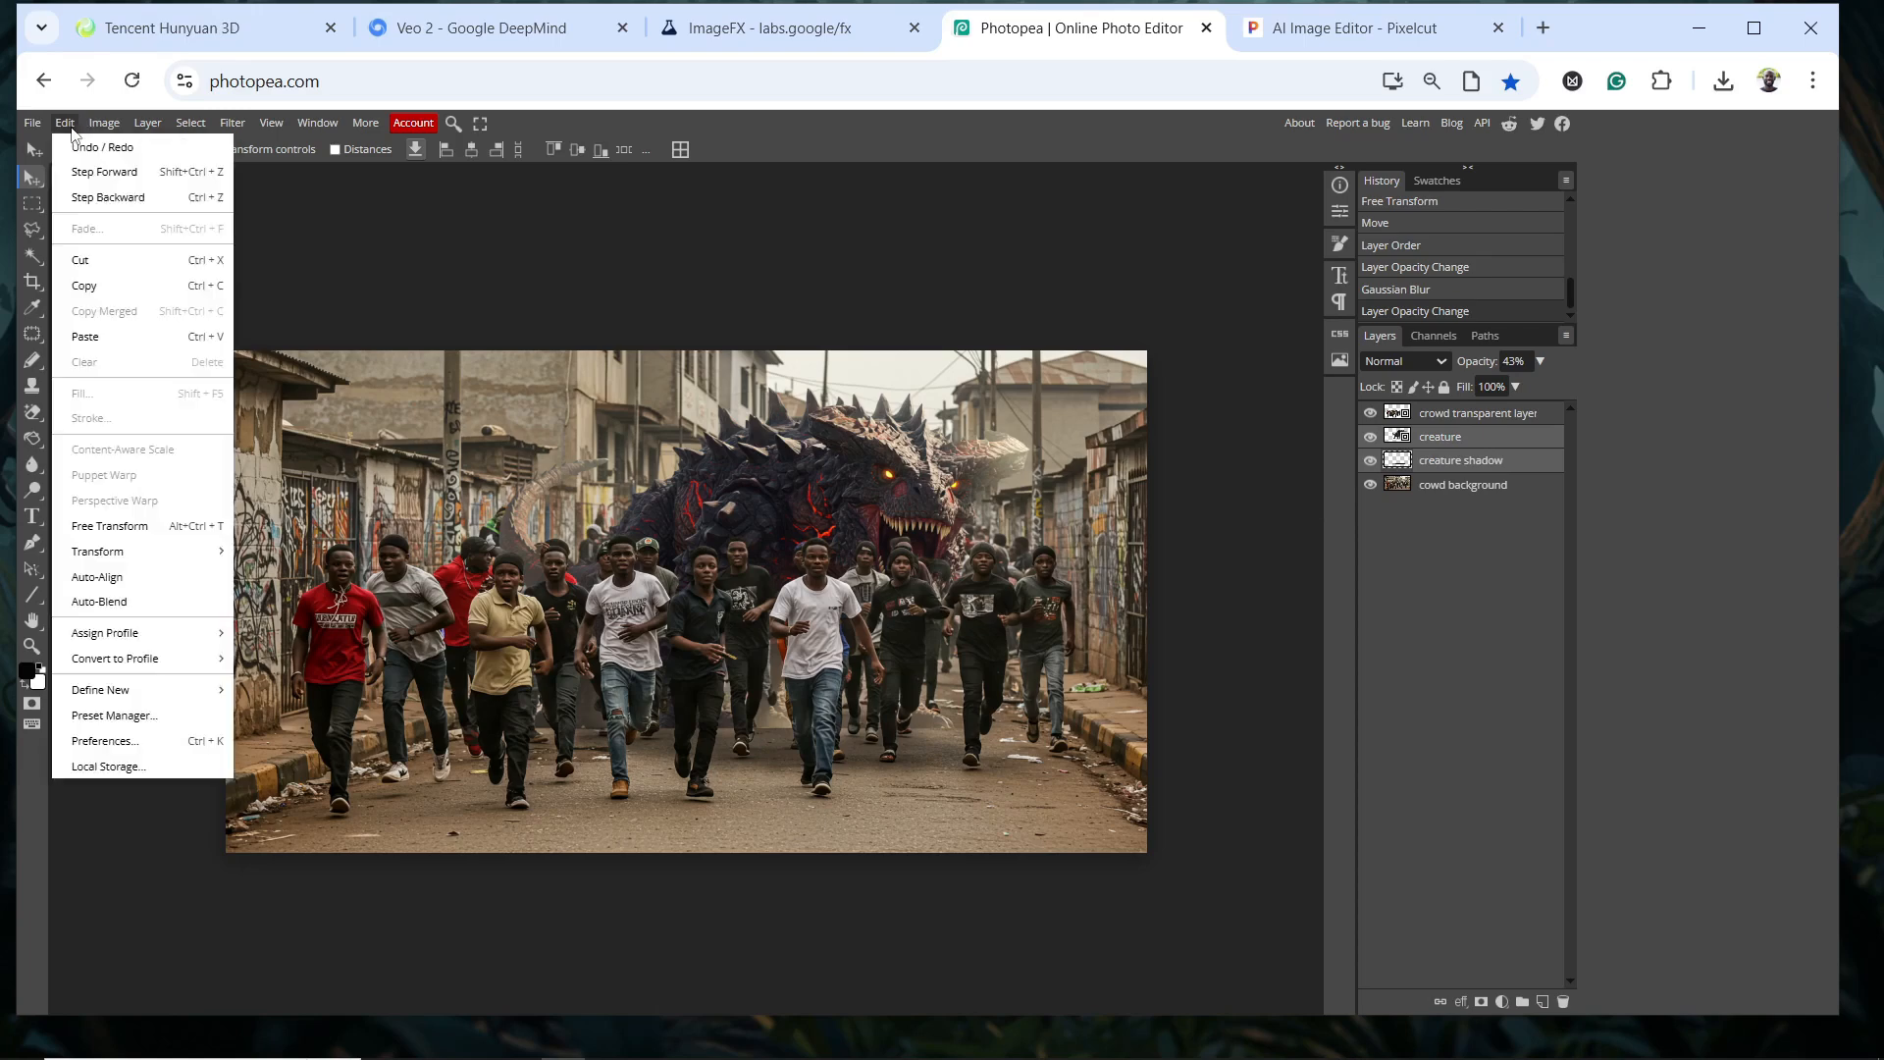
left_click(101, 527)
left_click_drag(767, 498, 760, 510)
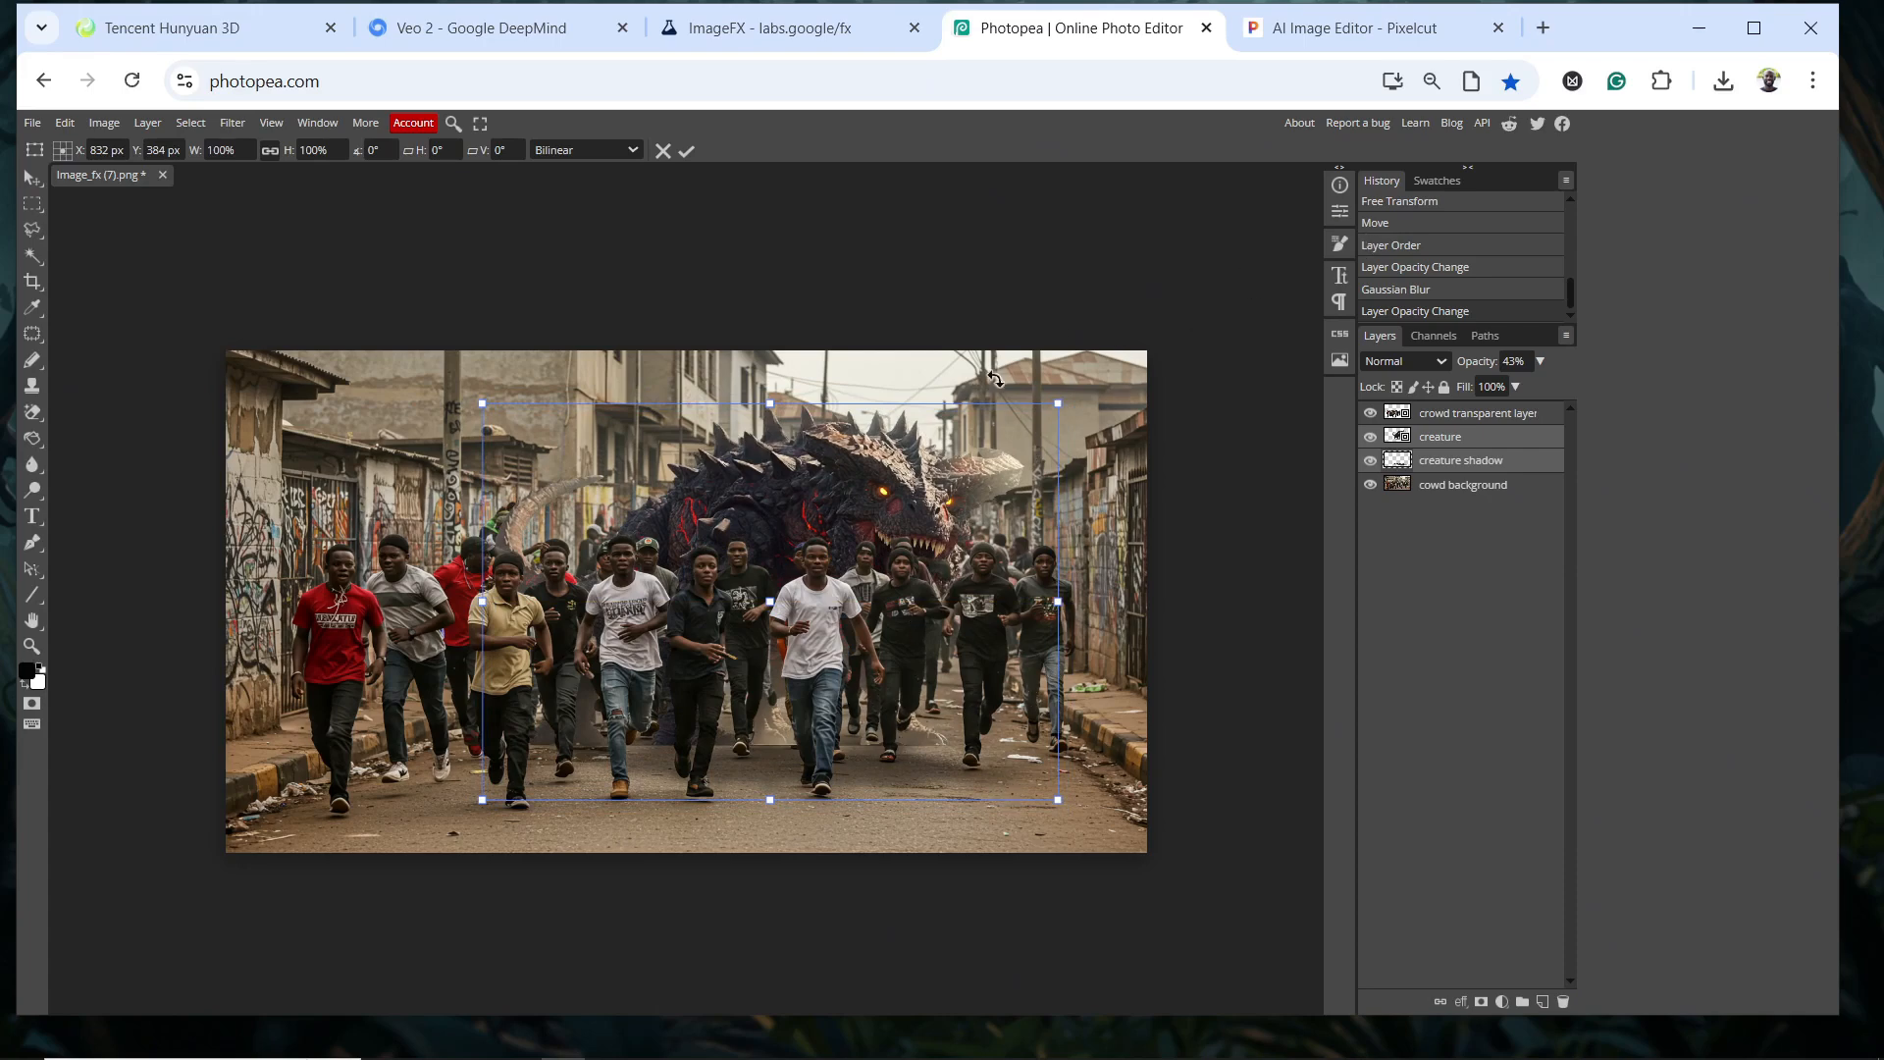
left_click(687, 150)
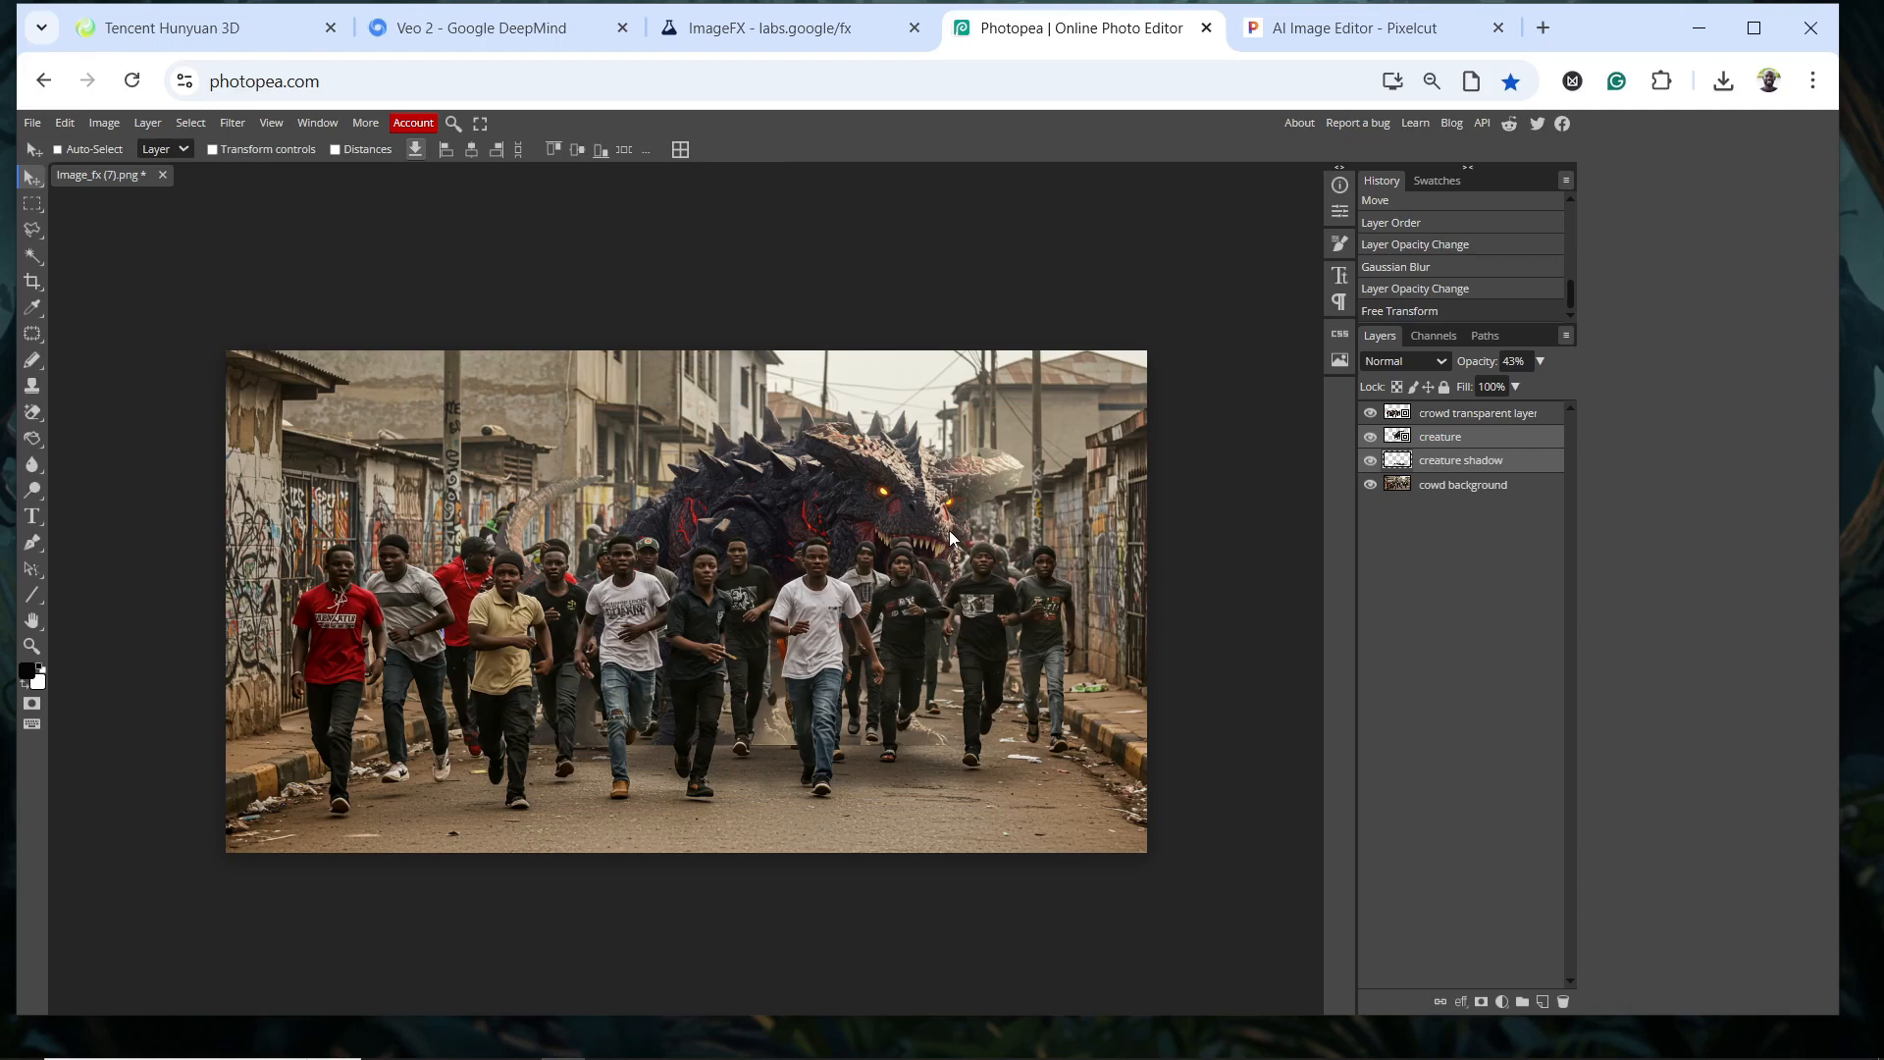
Export the composite as a 1408 x 768 px PNG named "crowd run" at 100% quality
left_click(32, 123)
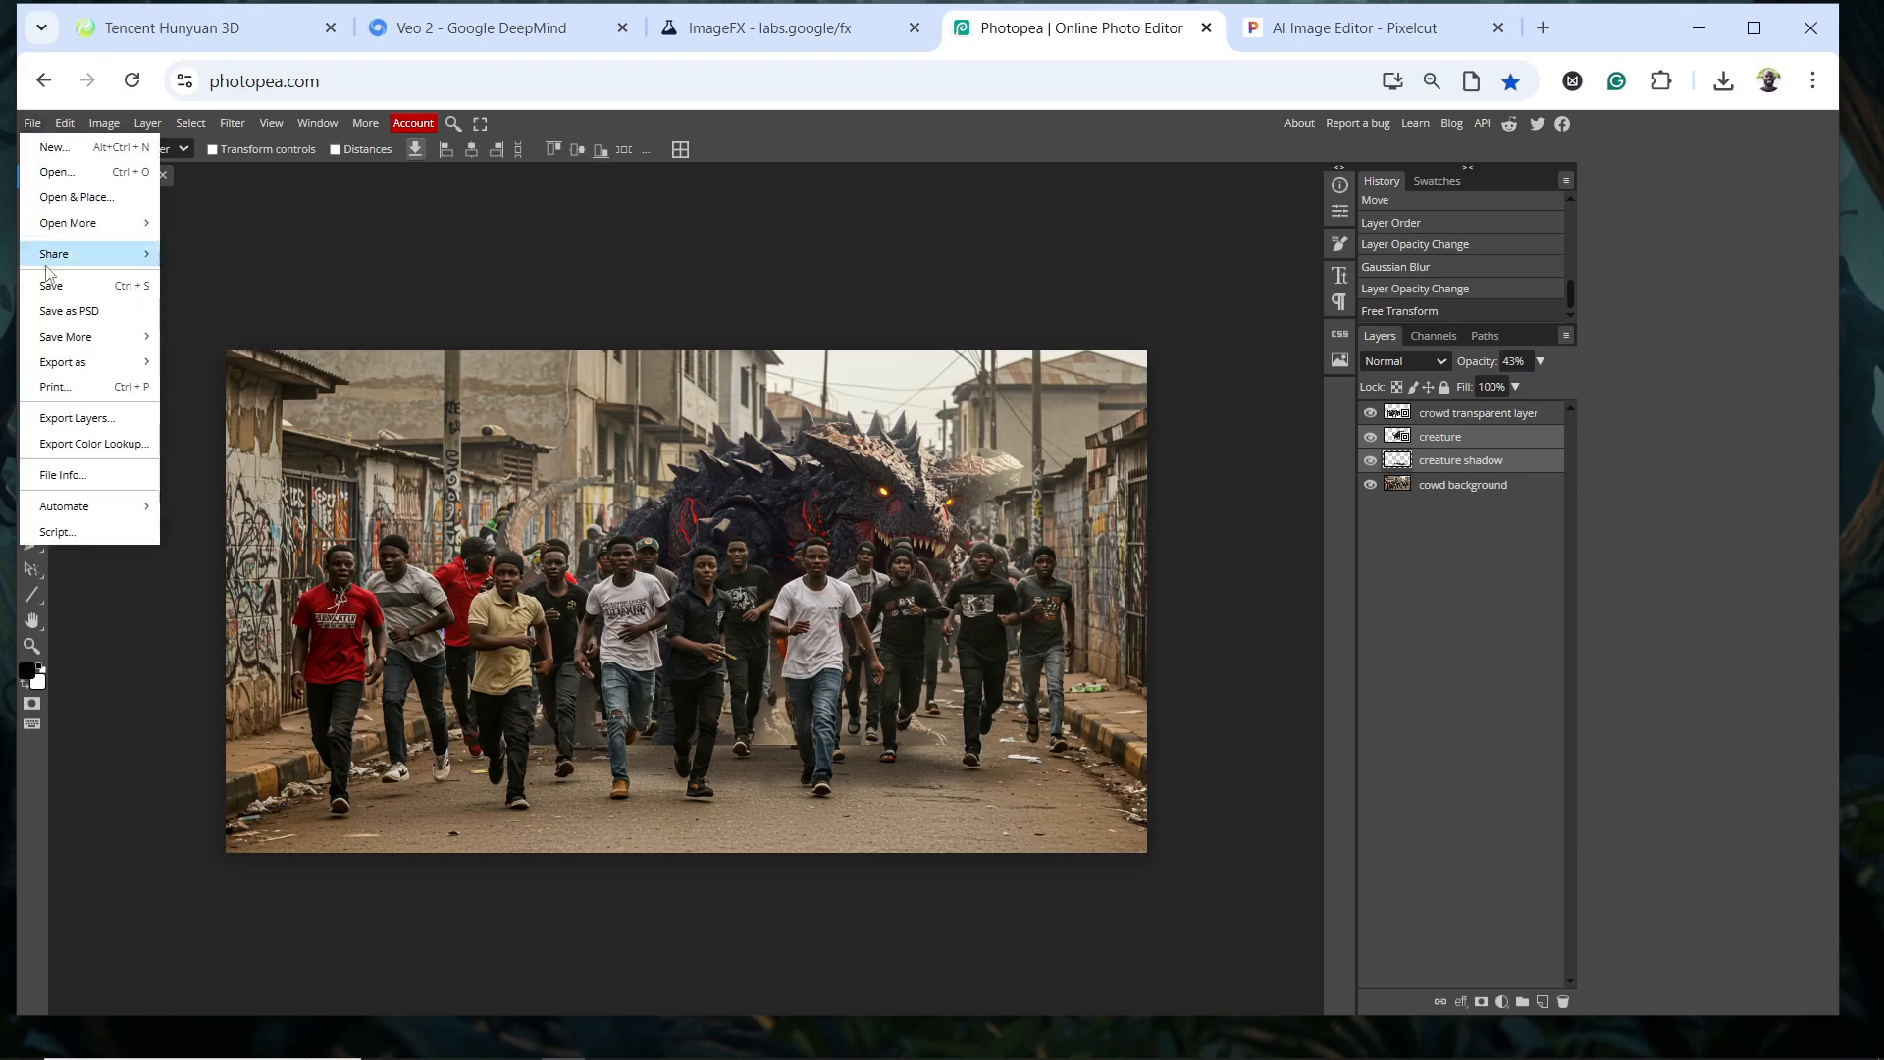
mouse_move(61, 366)
left_click(223, 365)
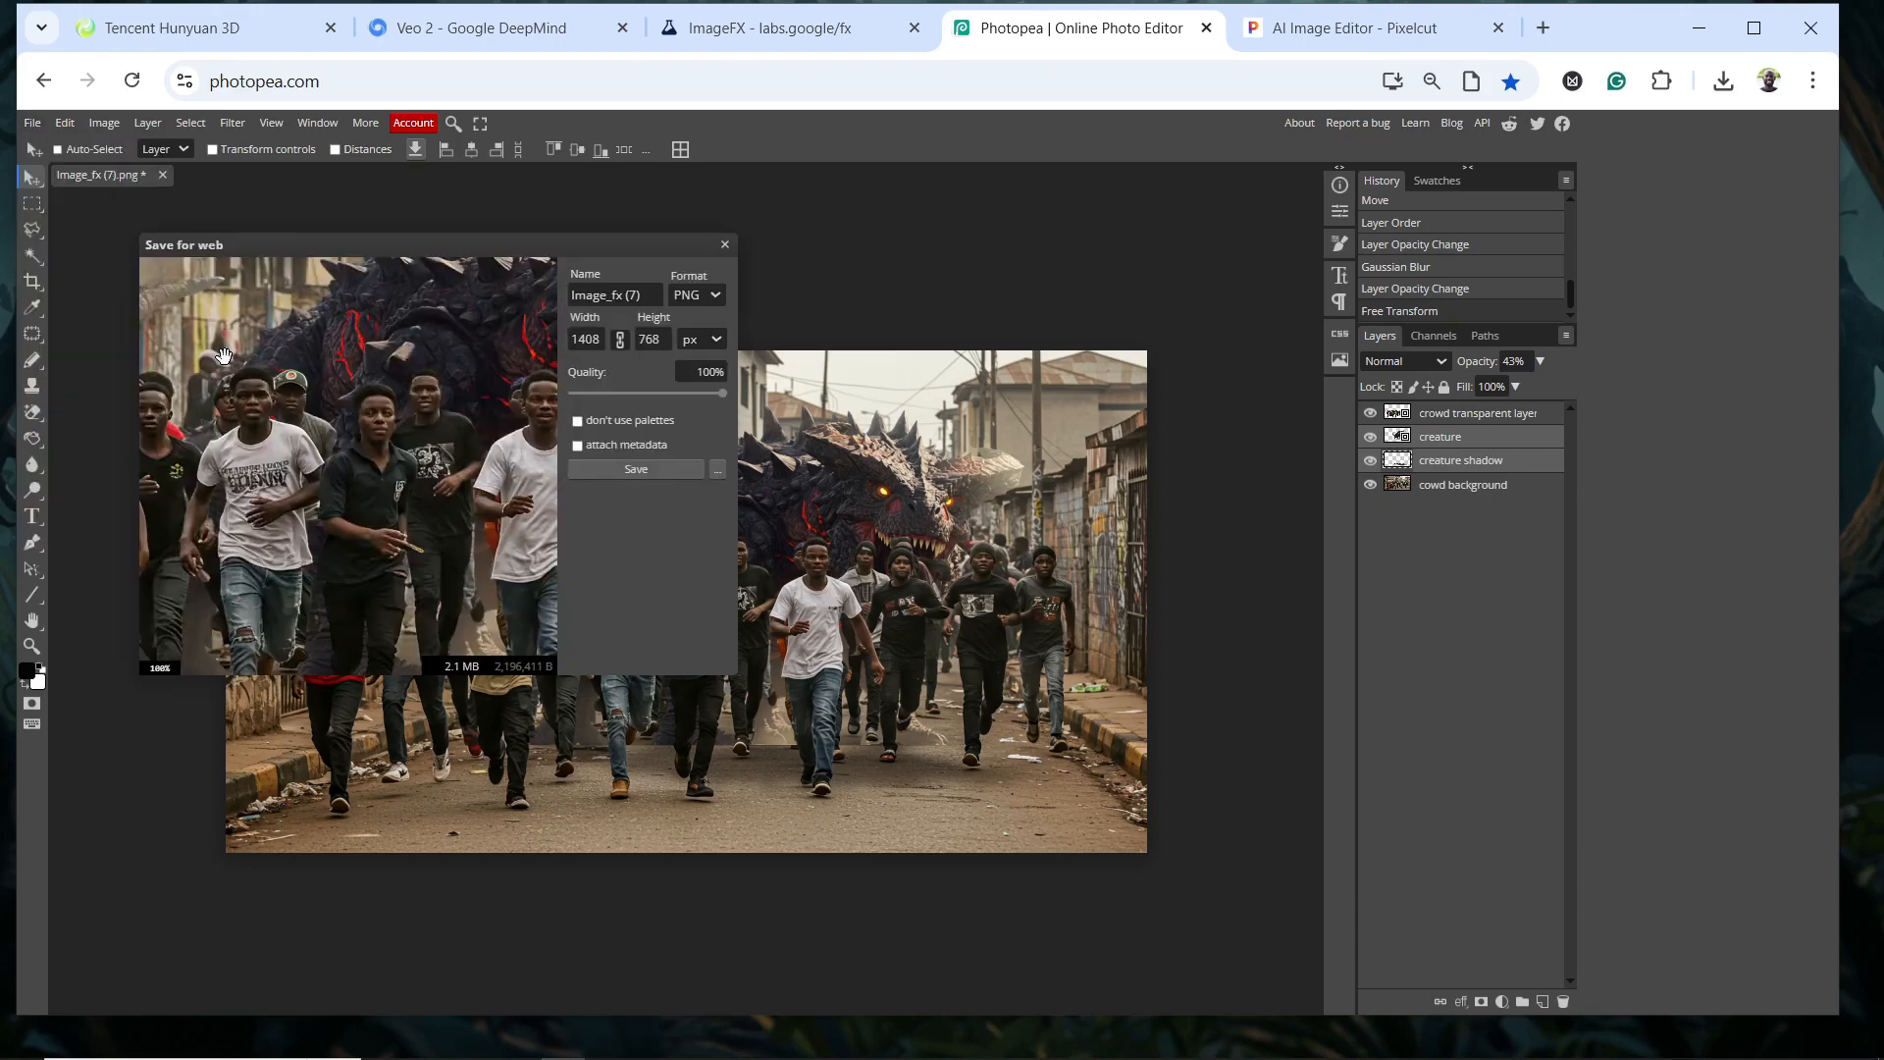
left_click(571, 300)
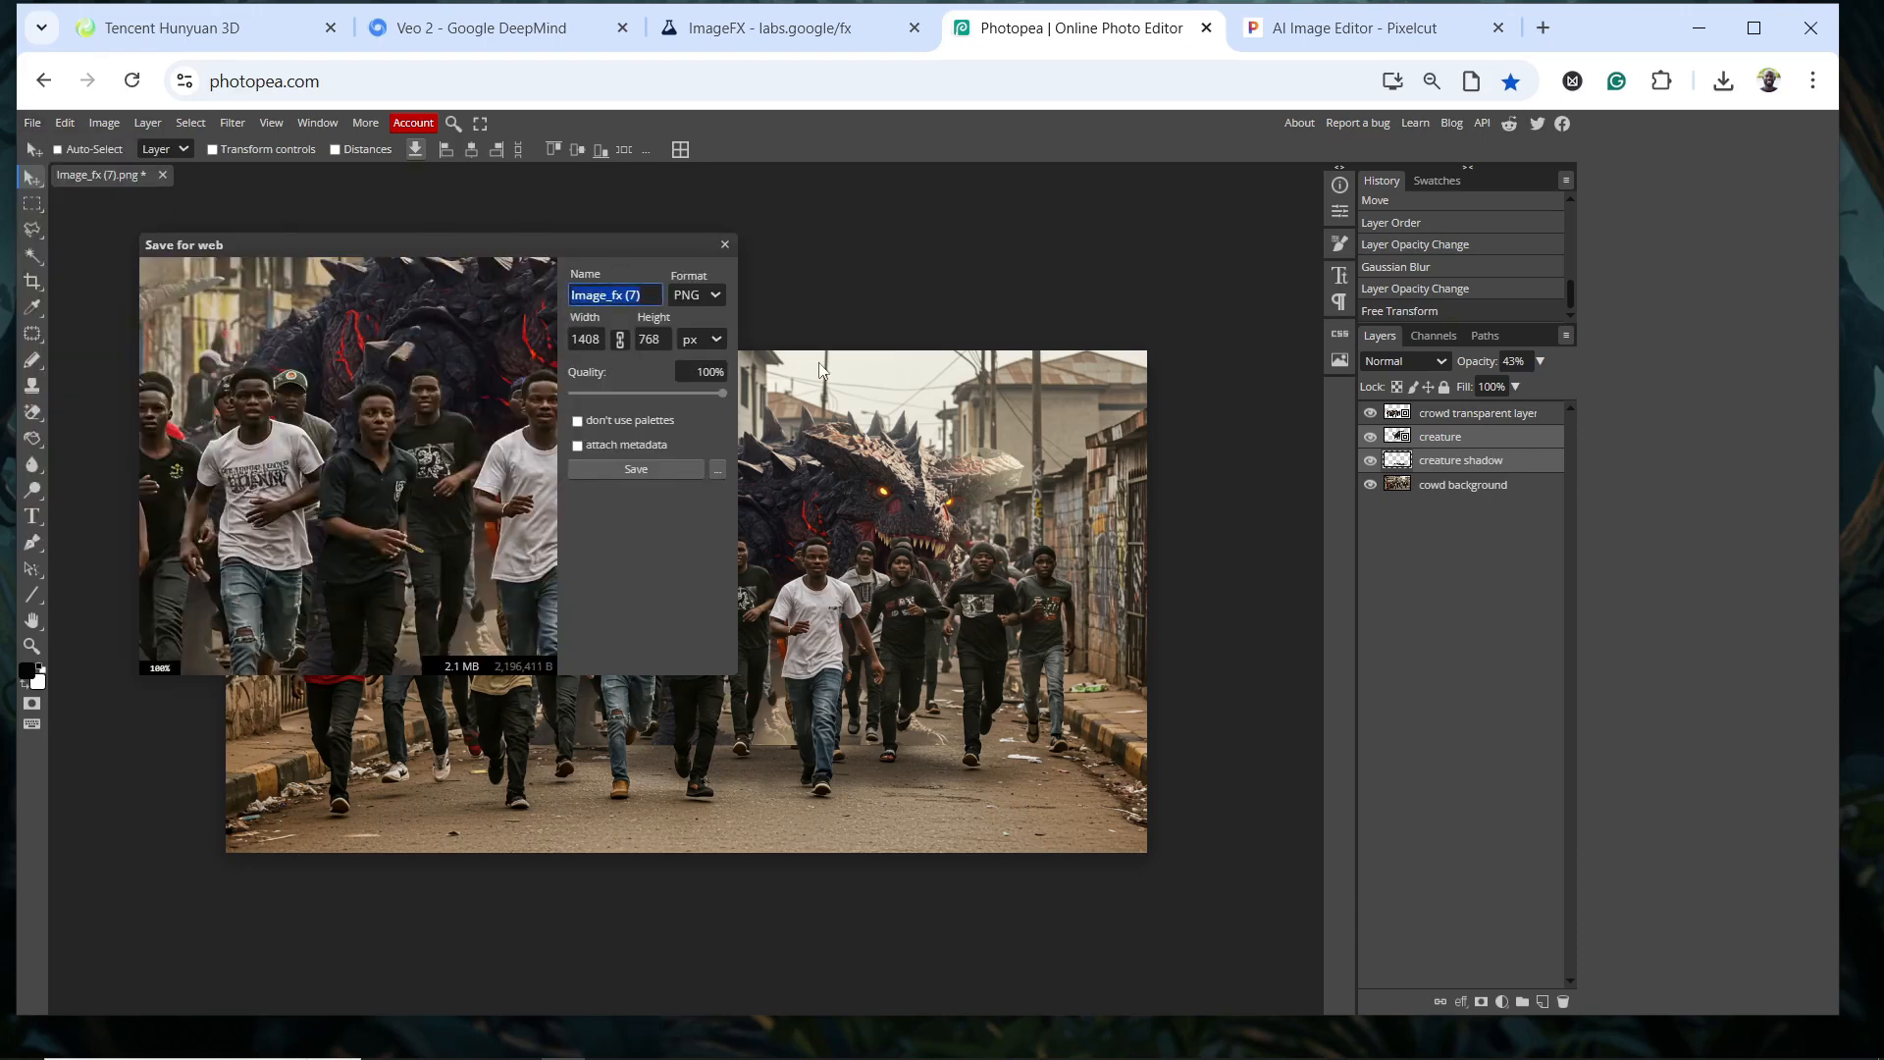
type("crowd run")
left_click(634, 469)
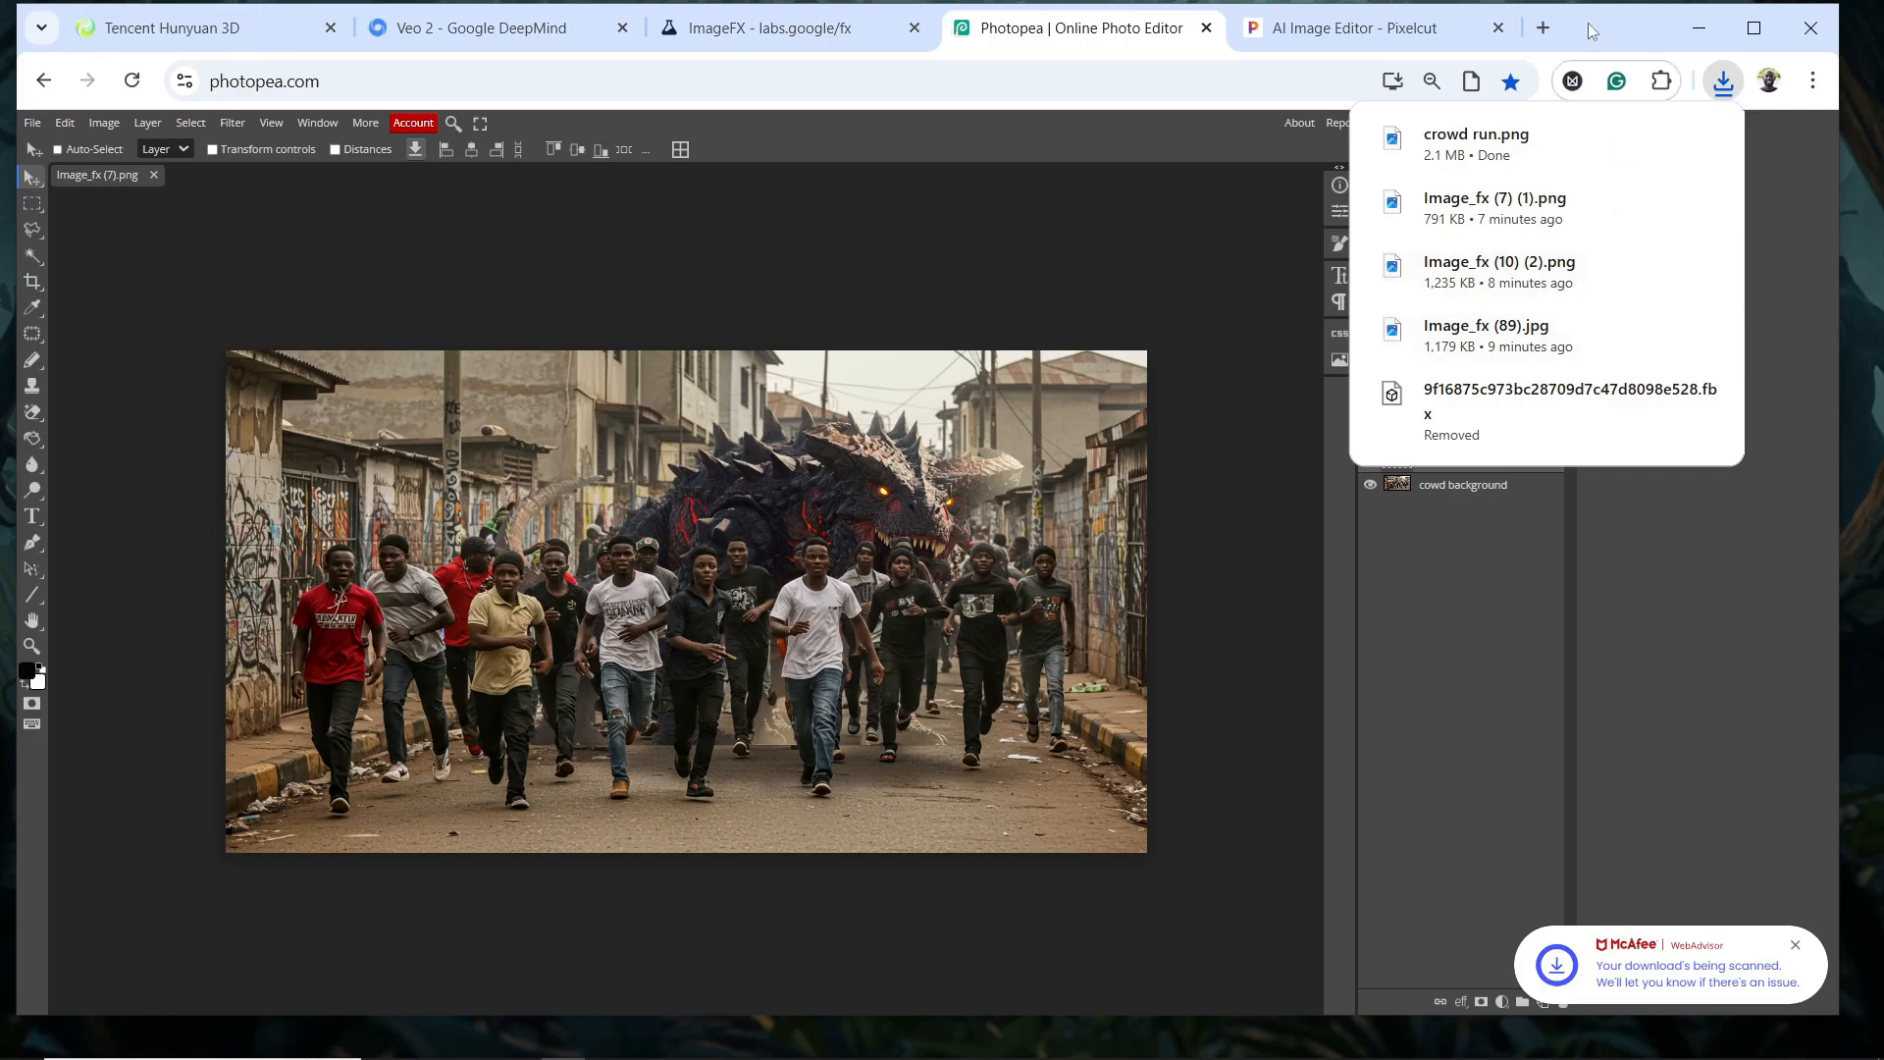
Move the crowd run image from the DOWNLOADS folder to the quick VFX folder and preview it there
left_click(1665, 149)
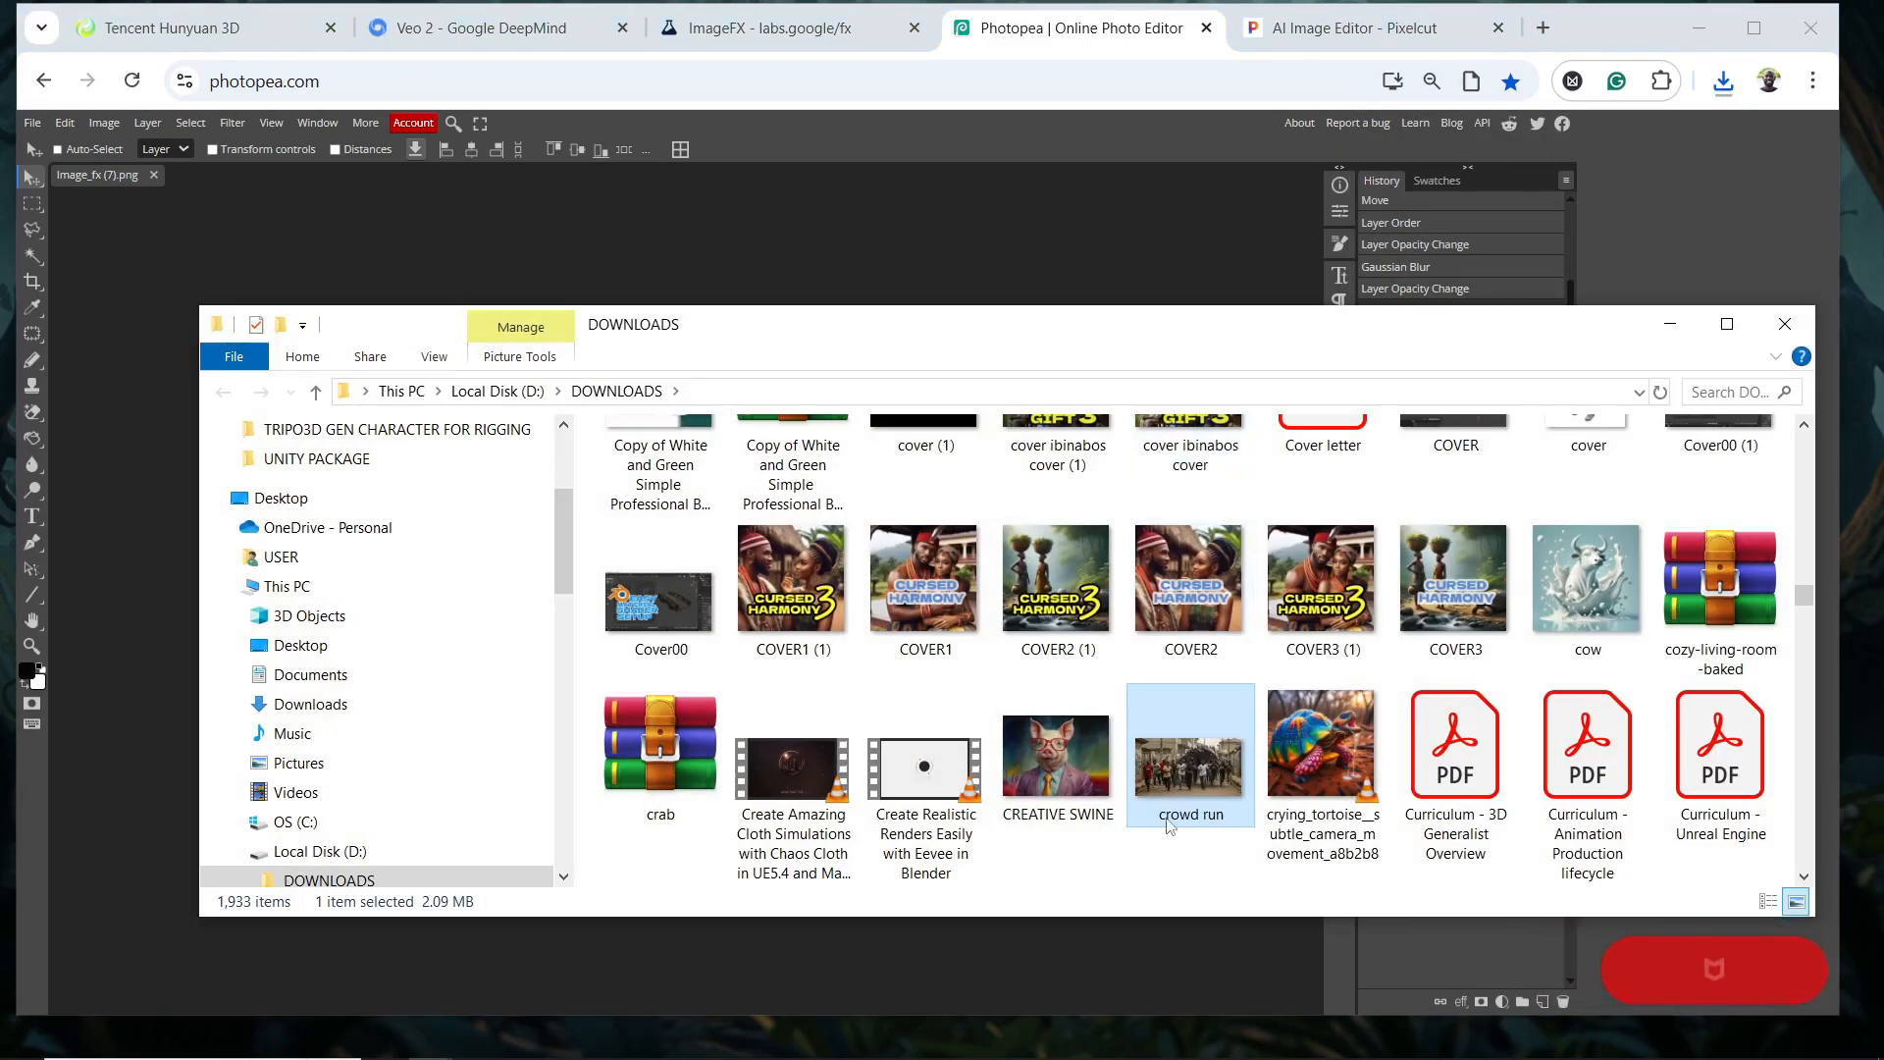
right_click(1216, 775)
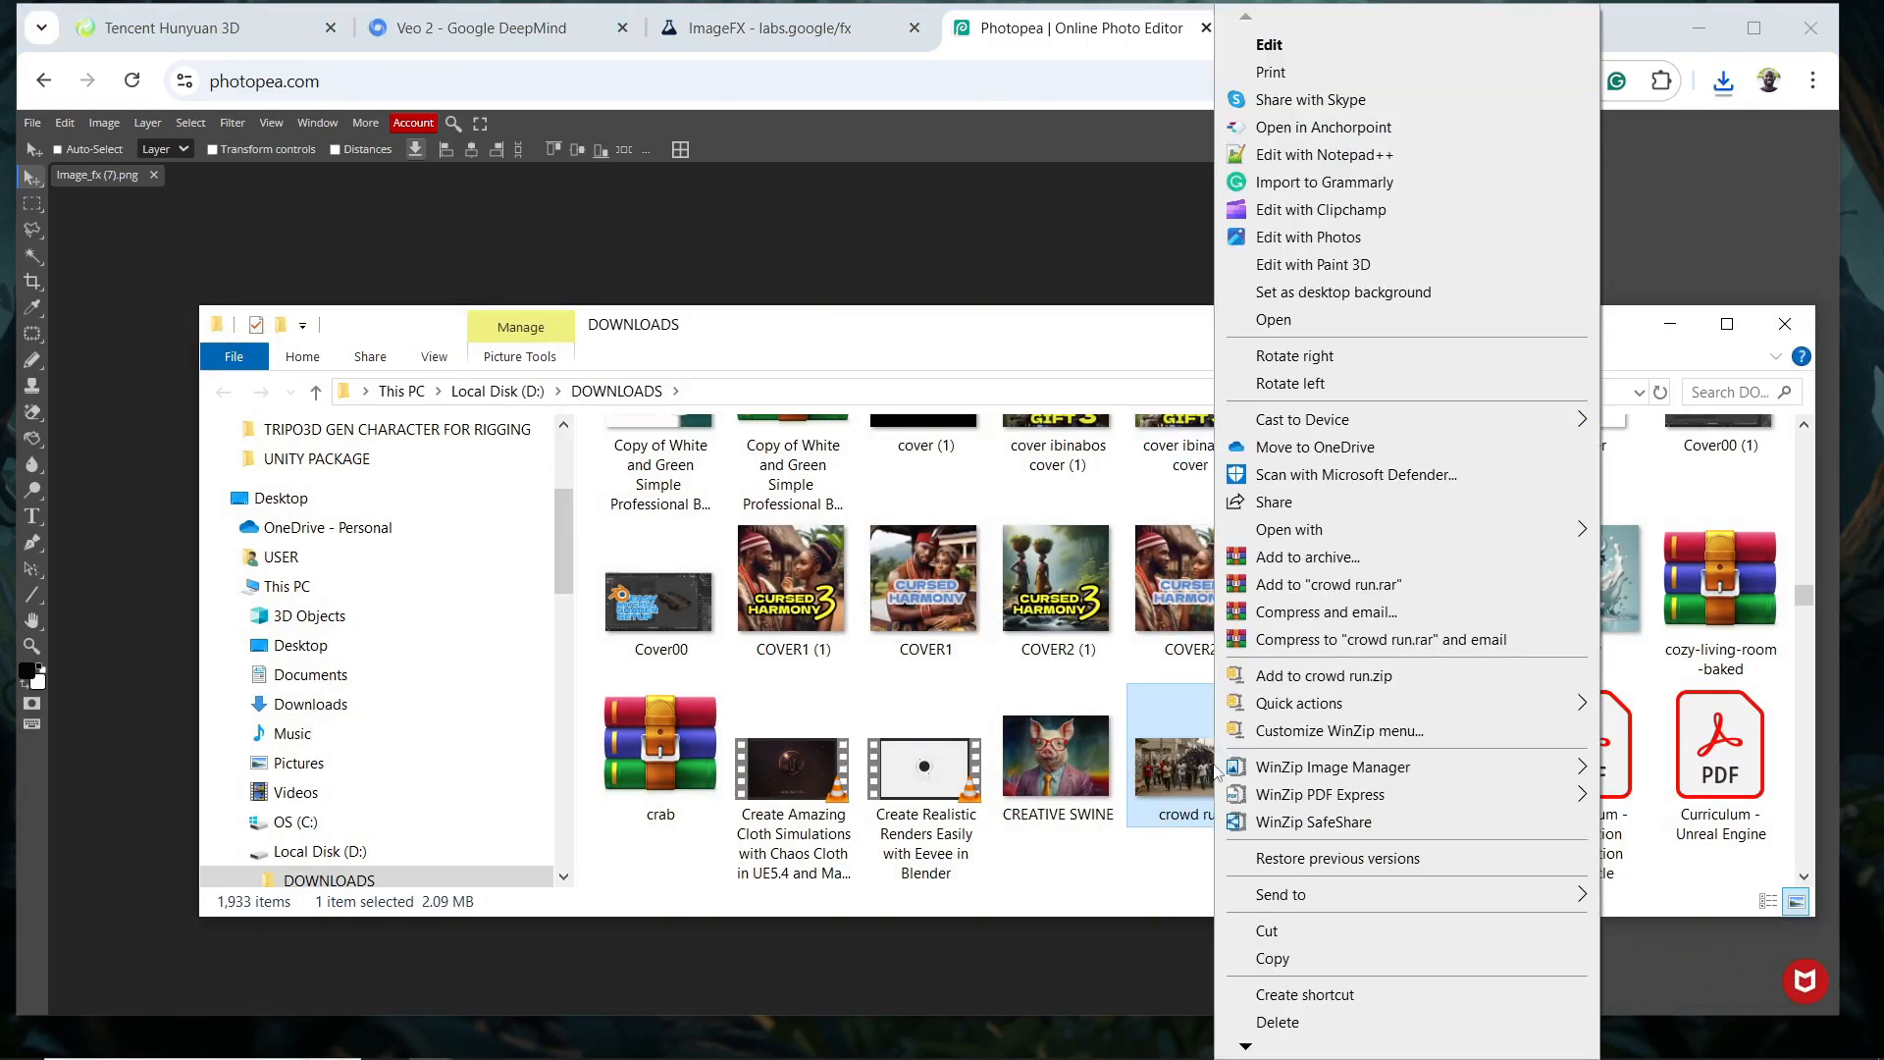
left_click(1329, 952)
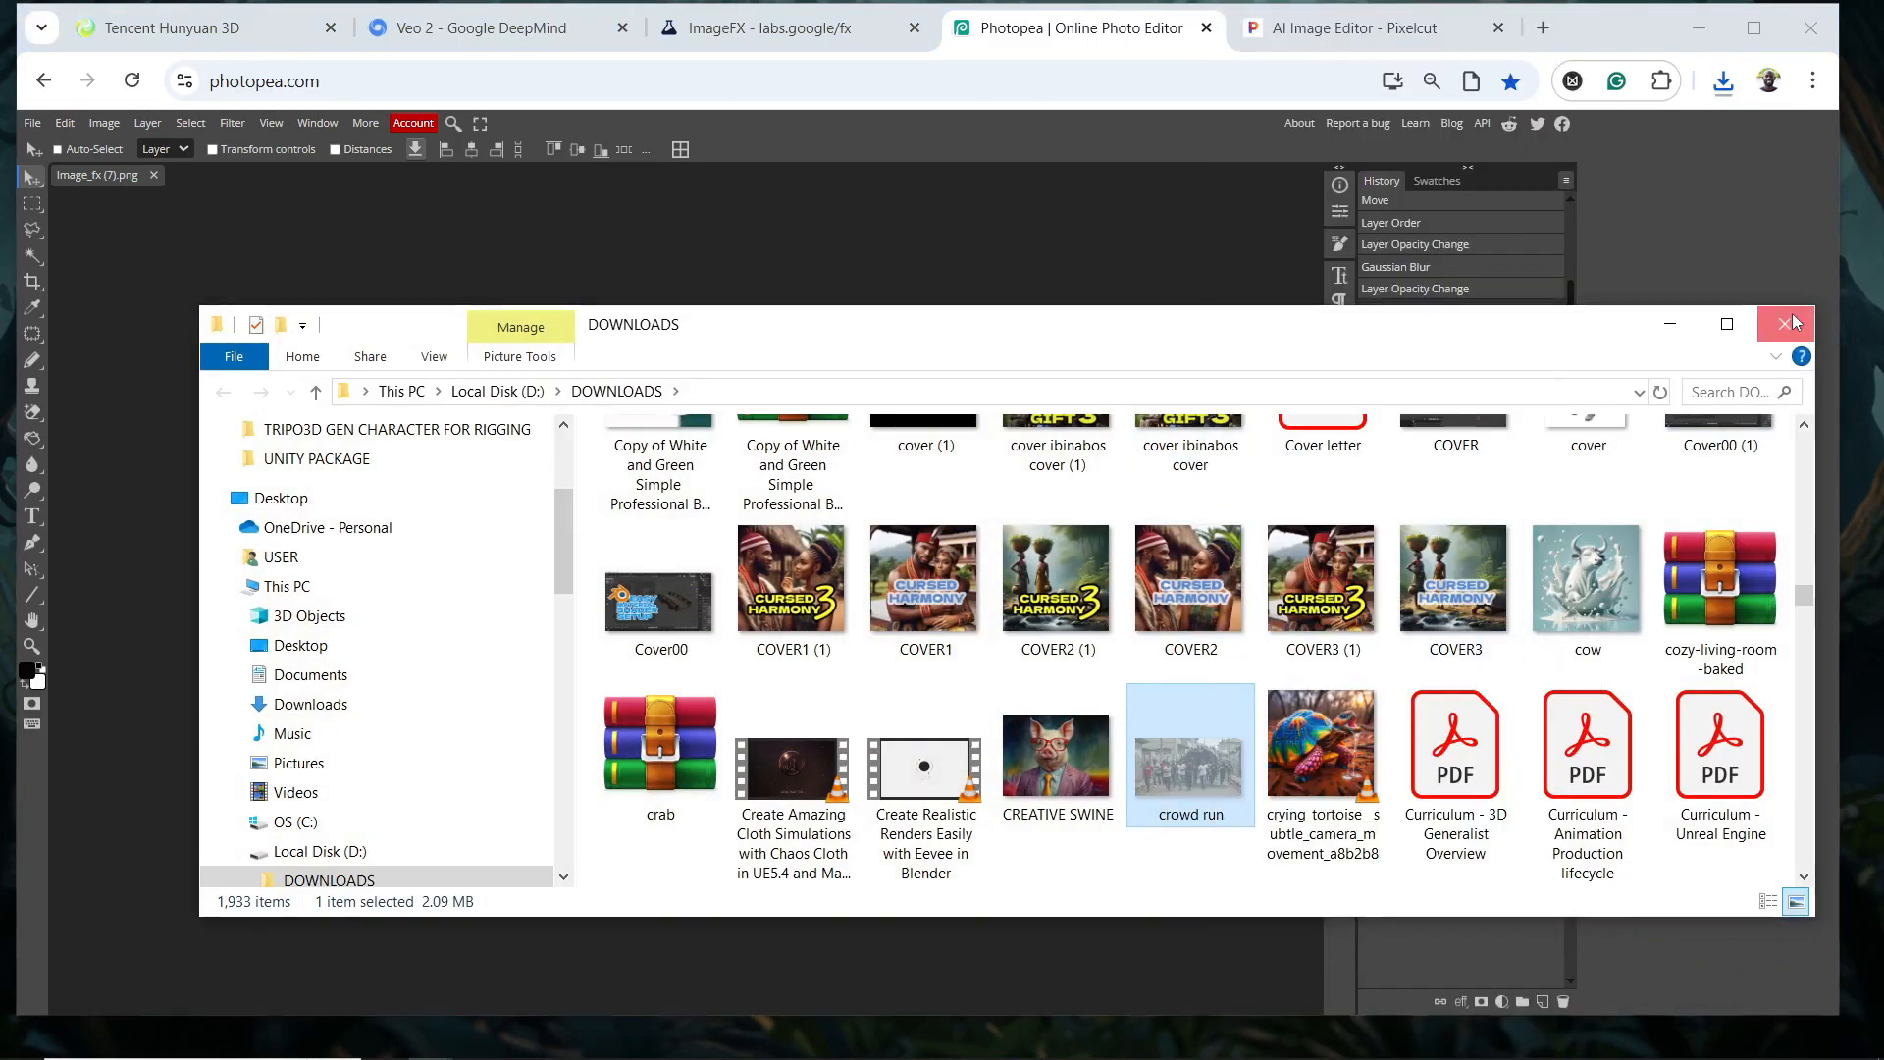
left_click(1785, 324)
mouse_move(432, 1040)
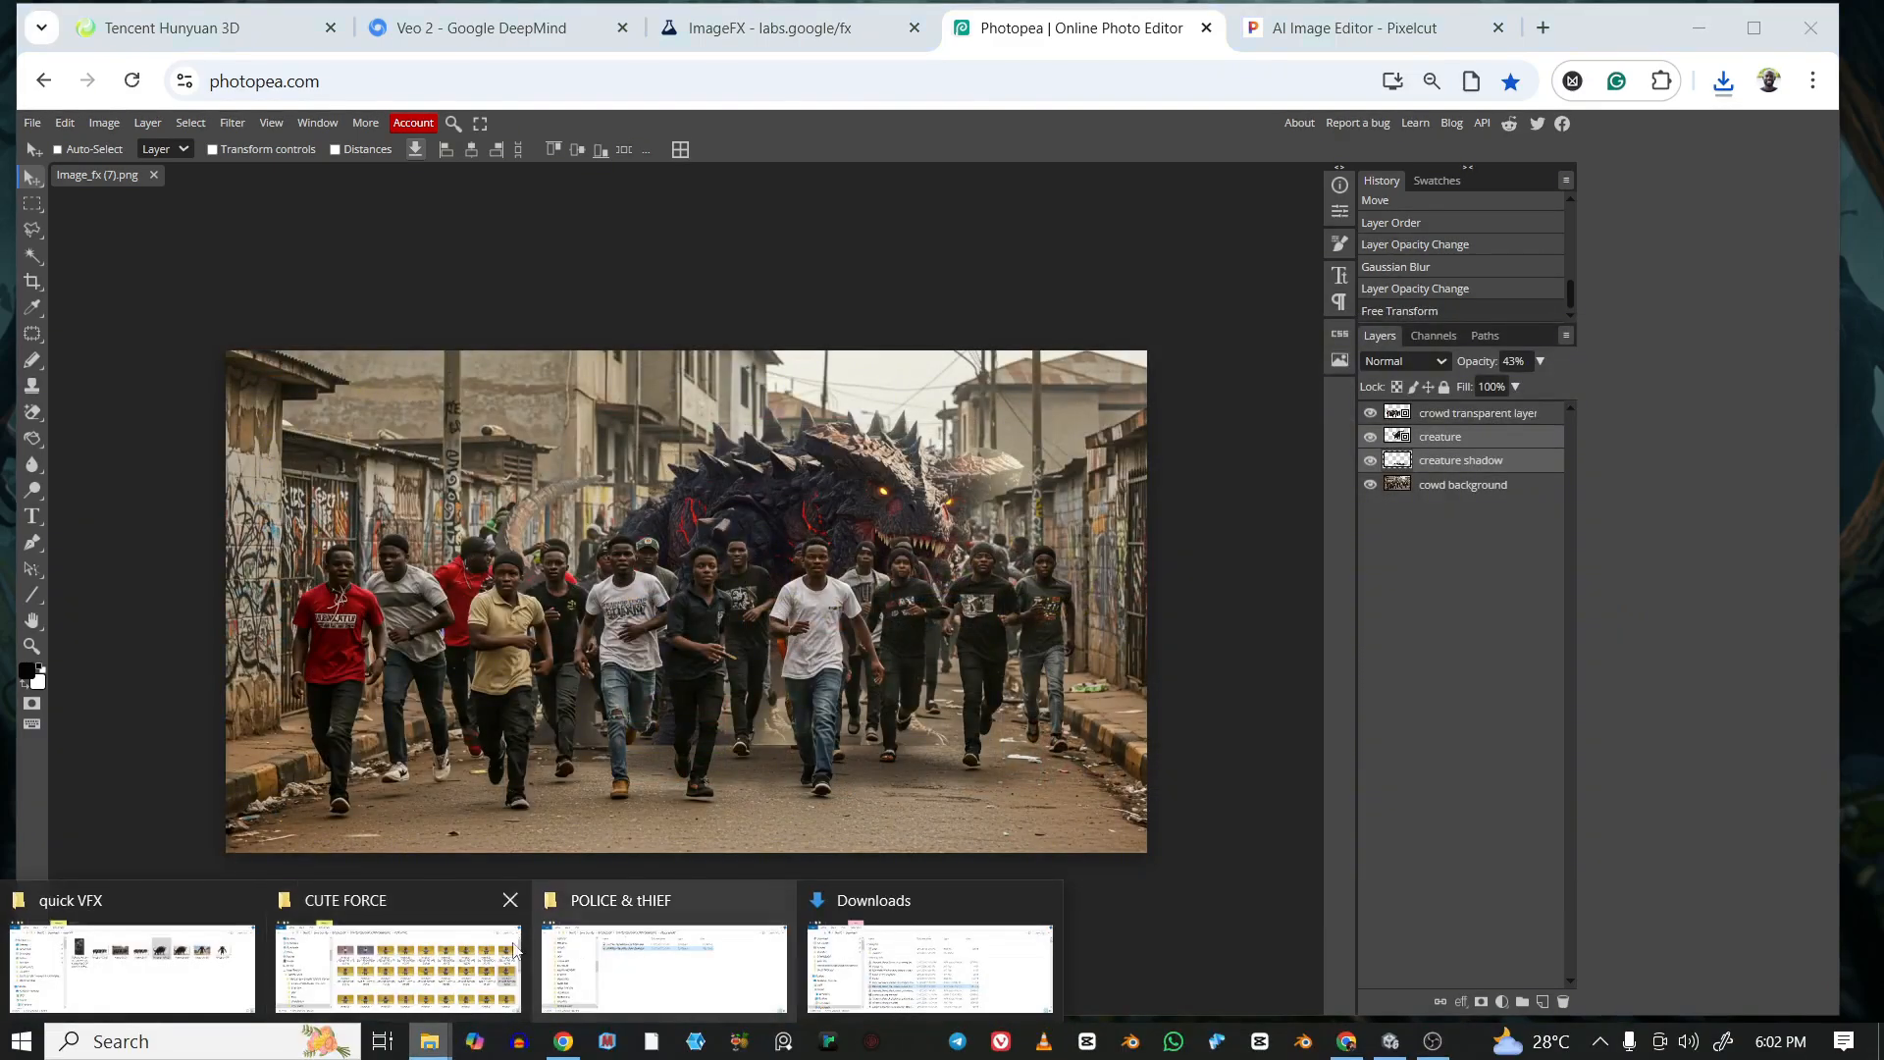
left_click(196, 966)
right_click(1133, 584)
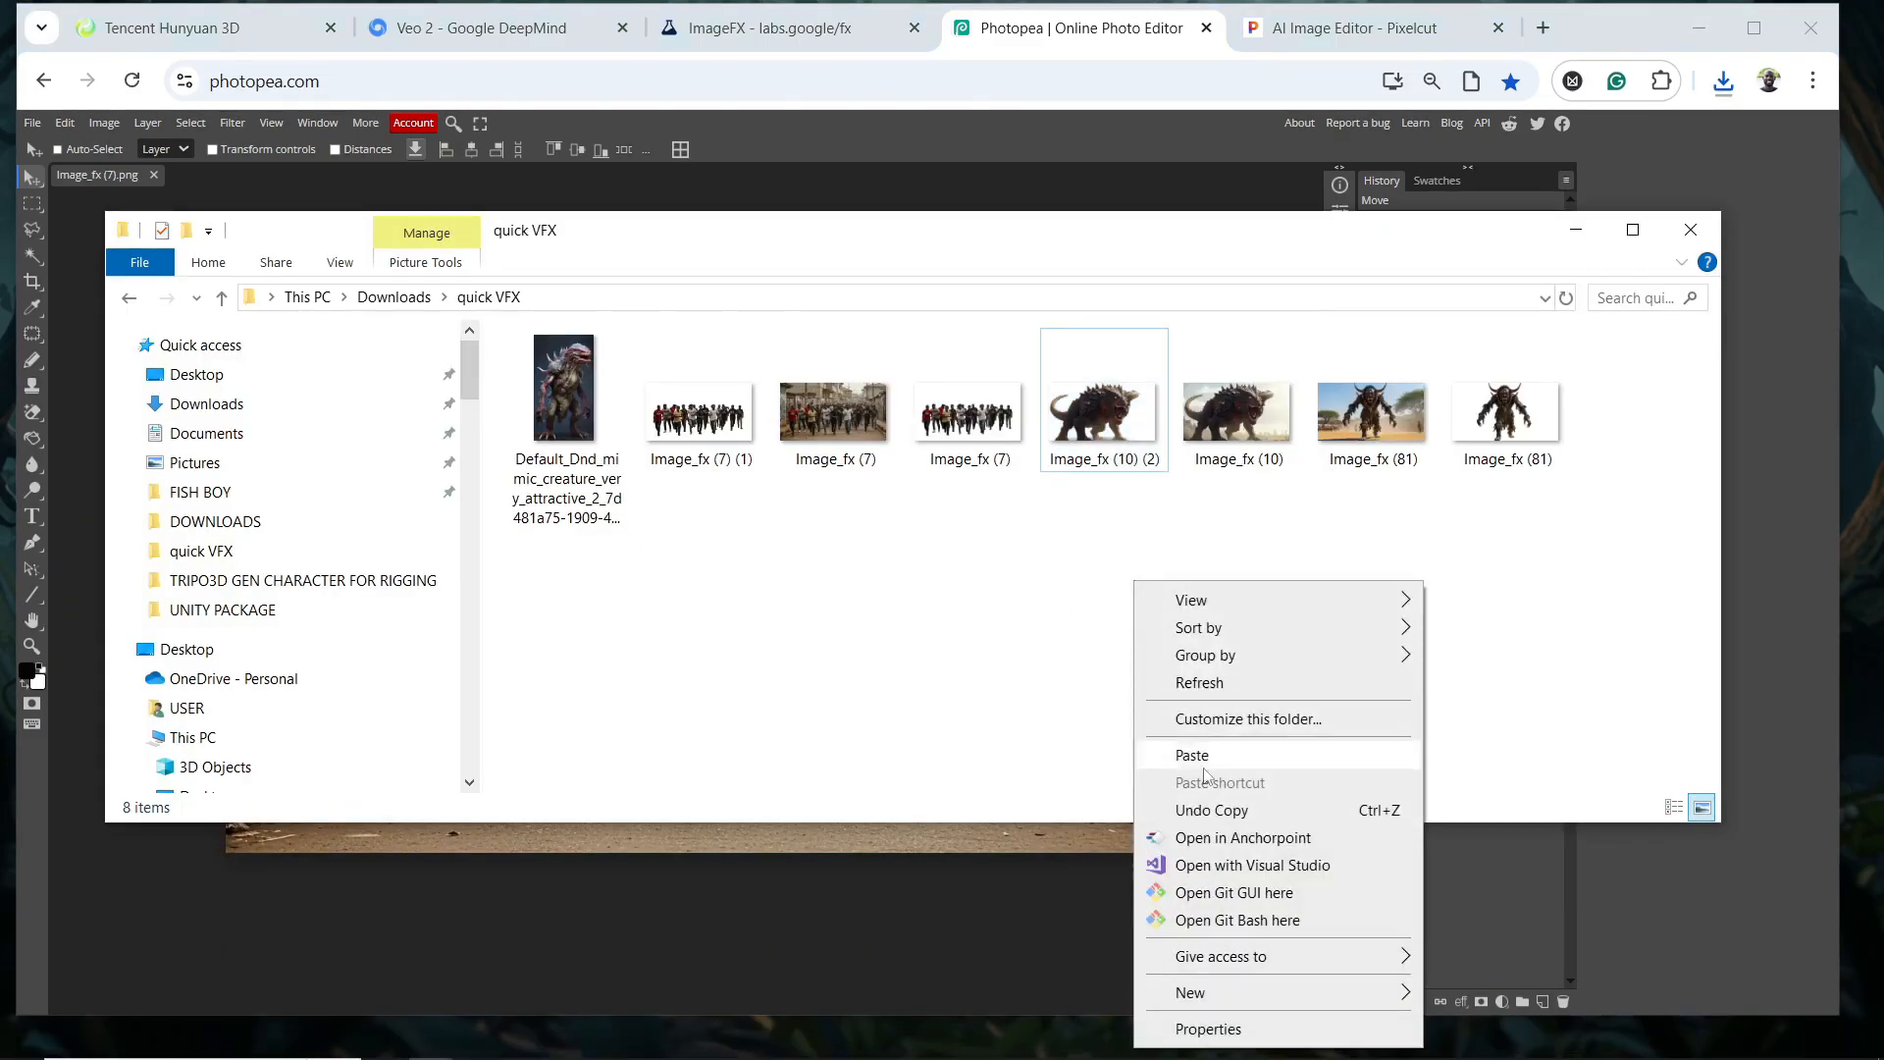
left_click(1211, 766)
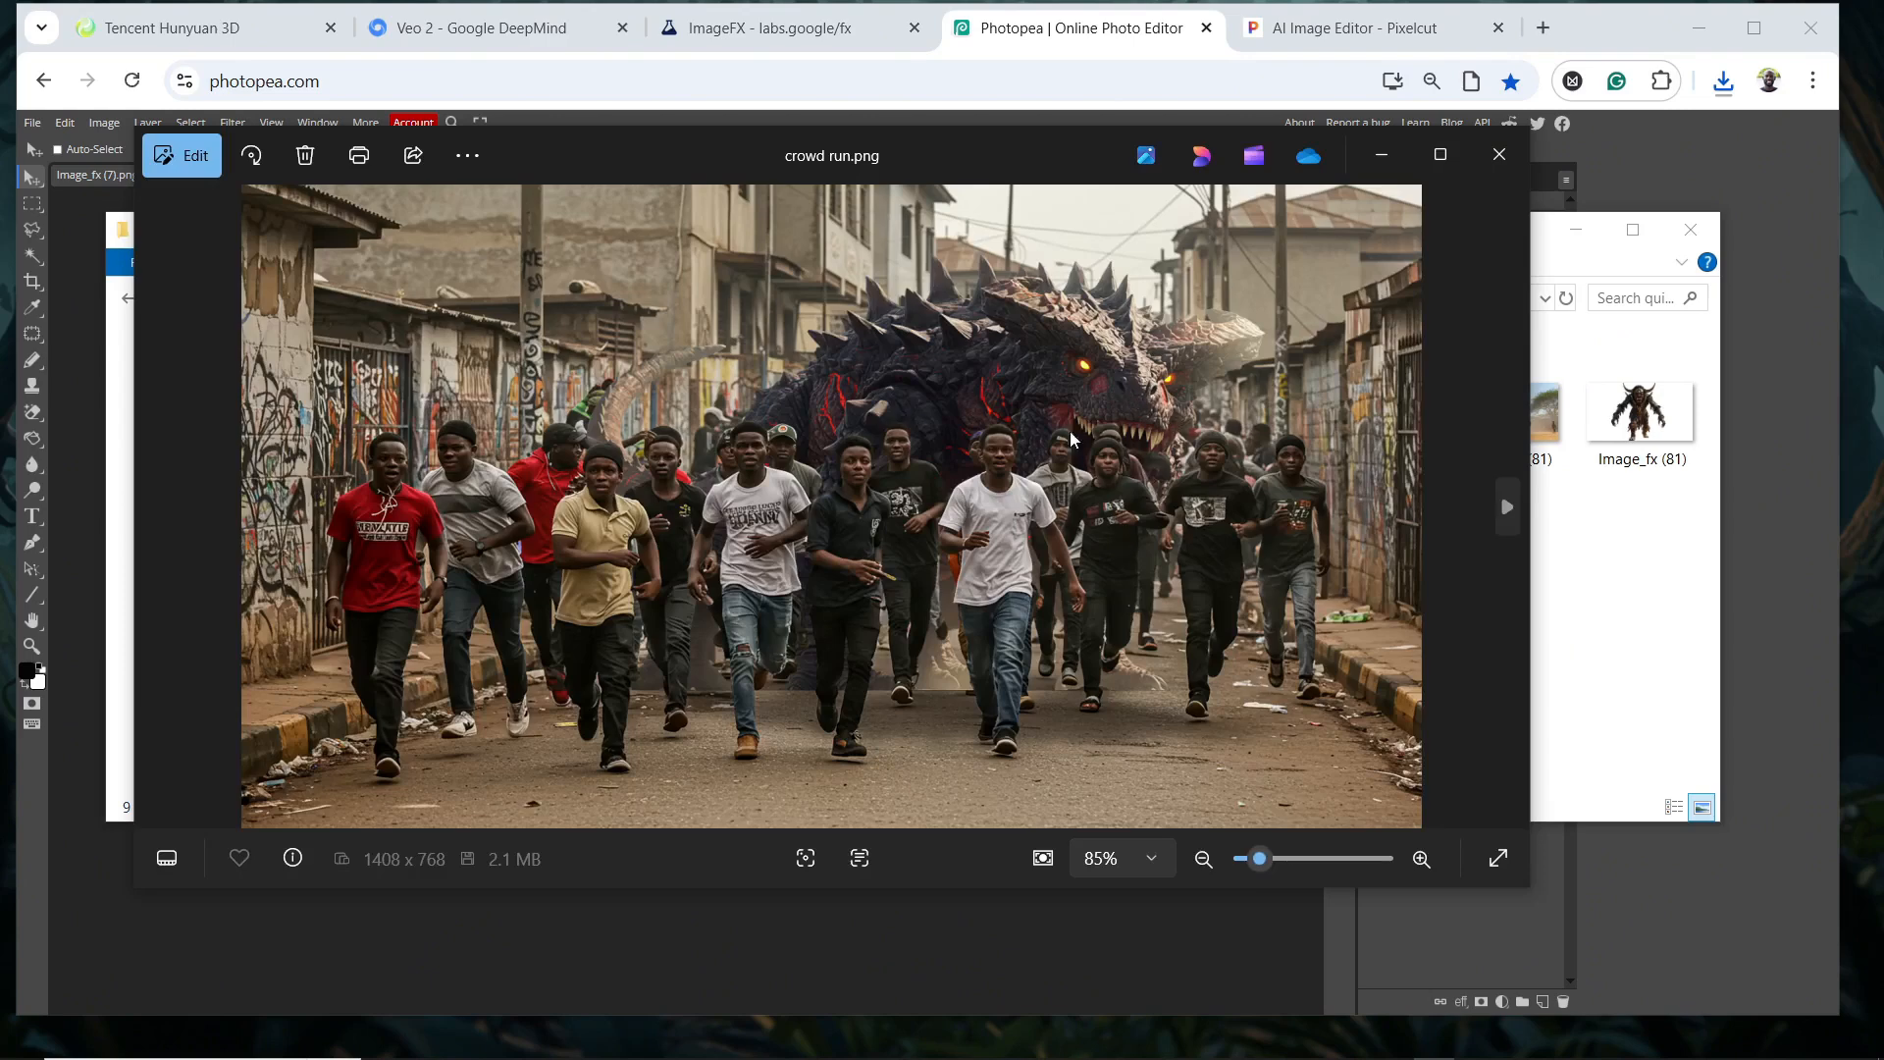
left_click(1393, 157)
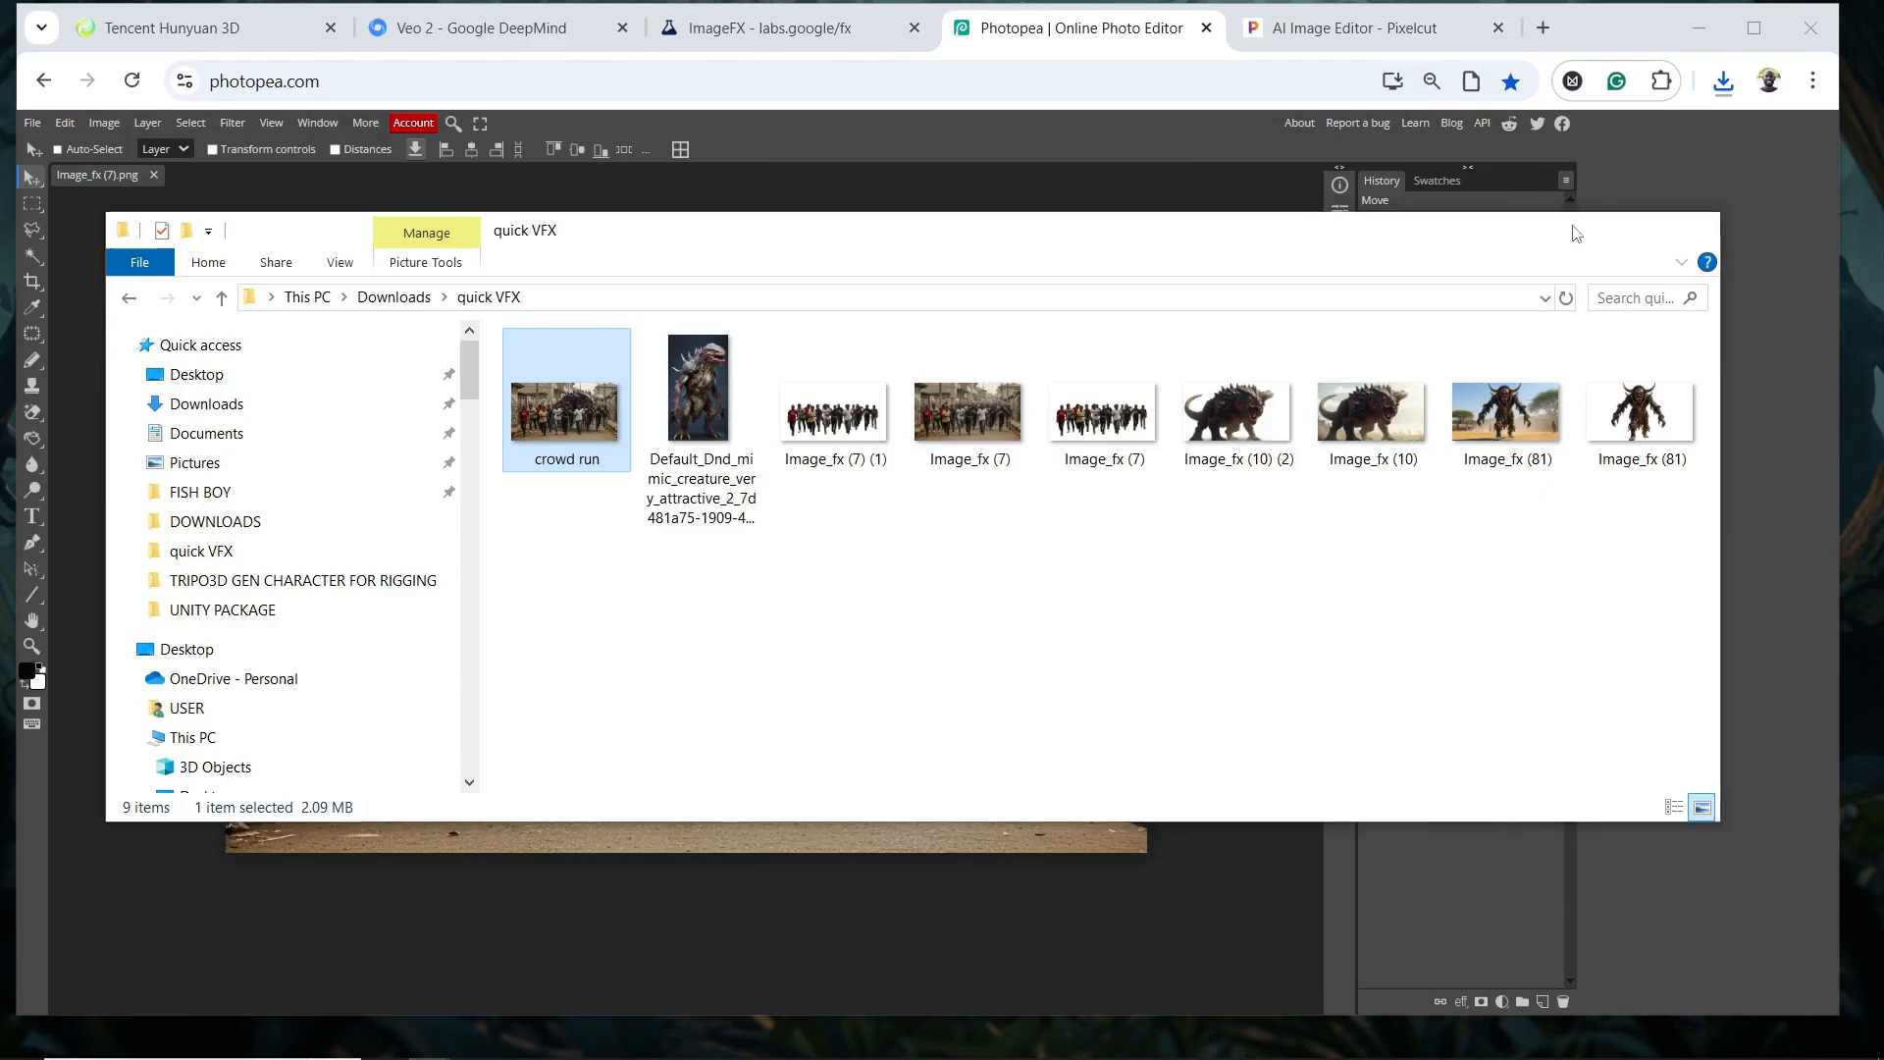
left_click(1578, 232)
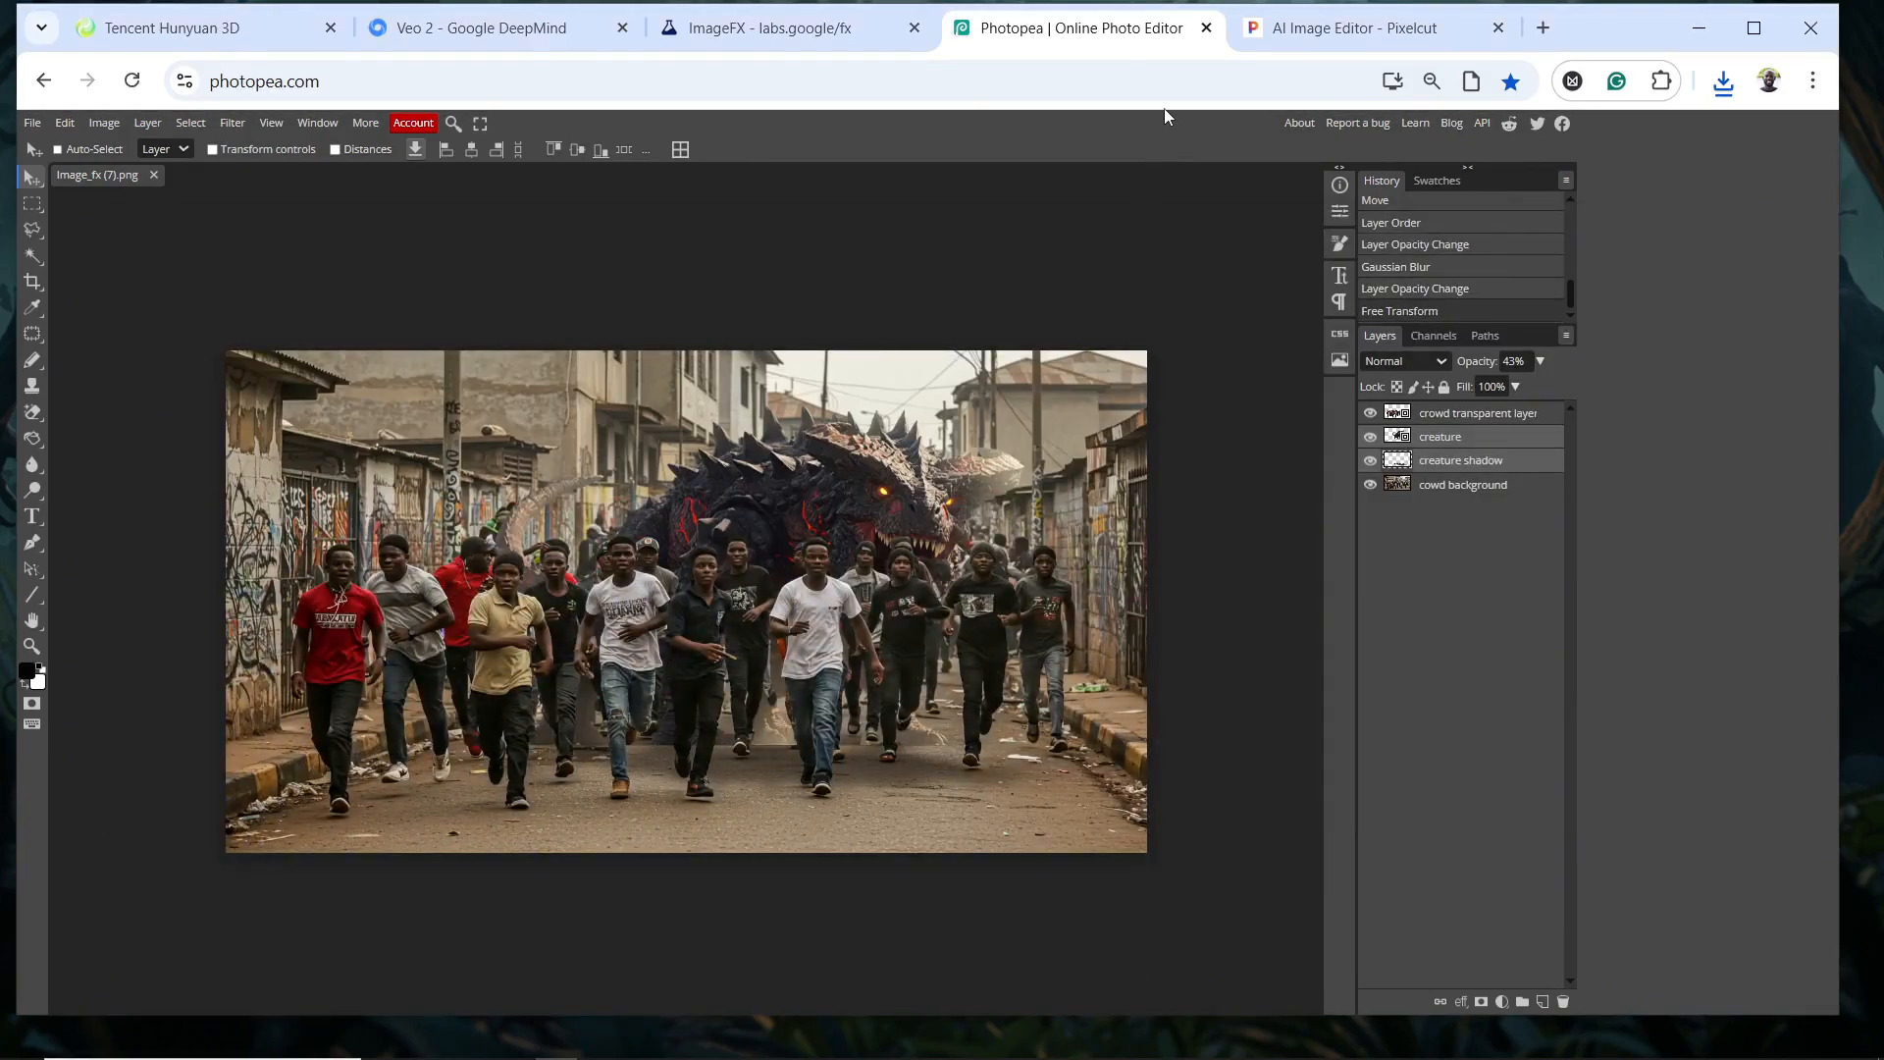
Switch to Kling AI's Image to Video page and replace the start frame with the crowd run image from the quick VFX folder
mouse_move(1435, 1058)
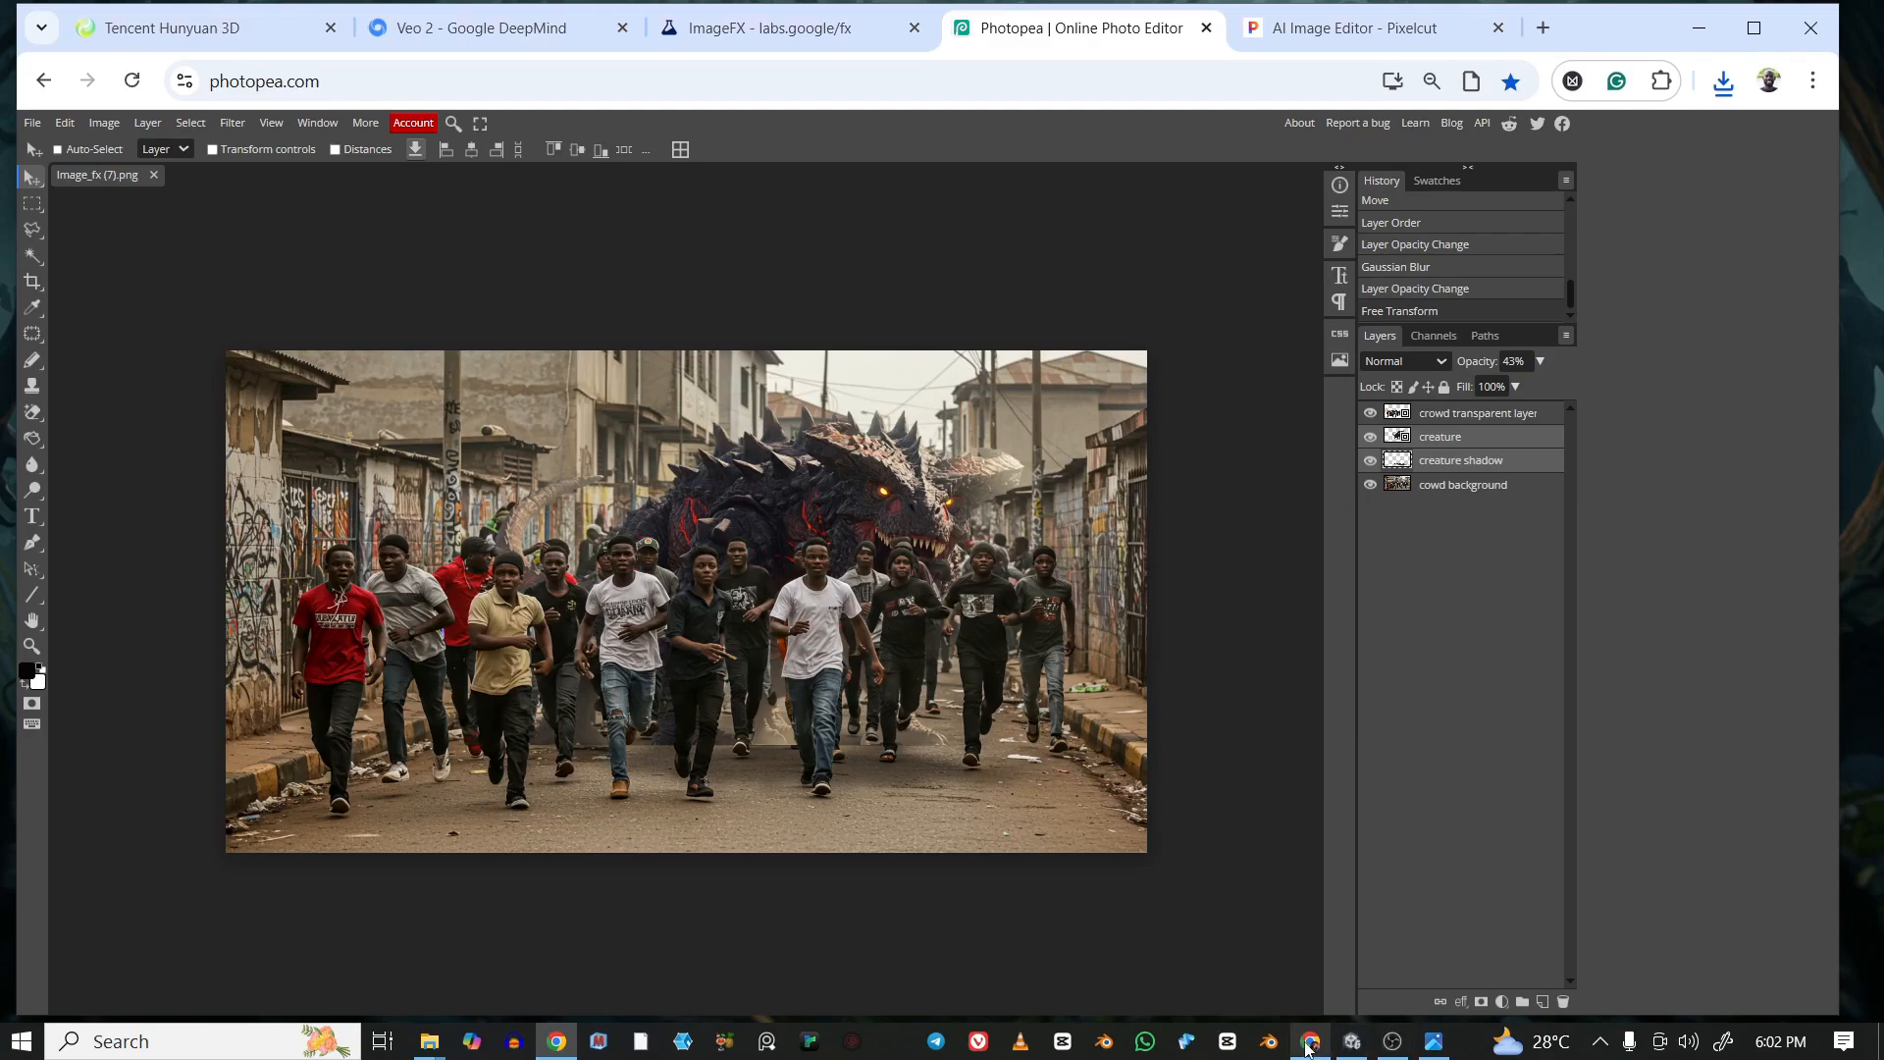
mouse_move(1310, 1048)
left_click(1310, 942)
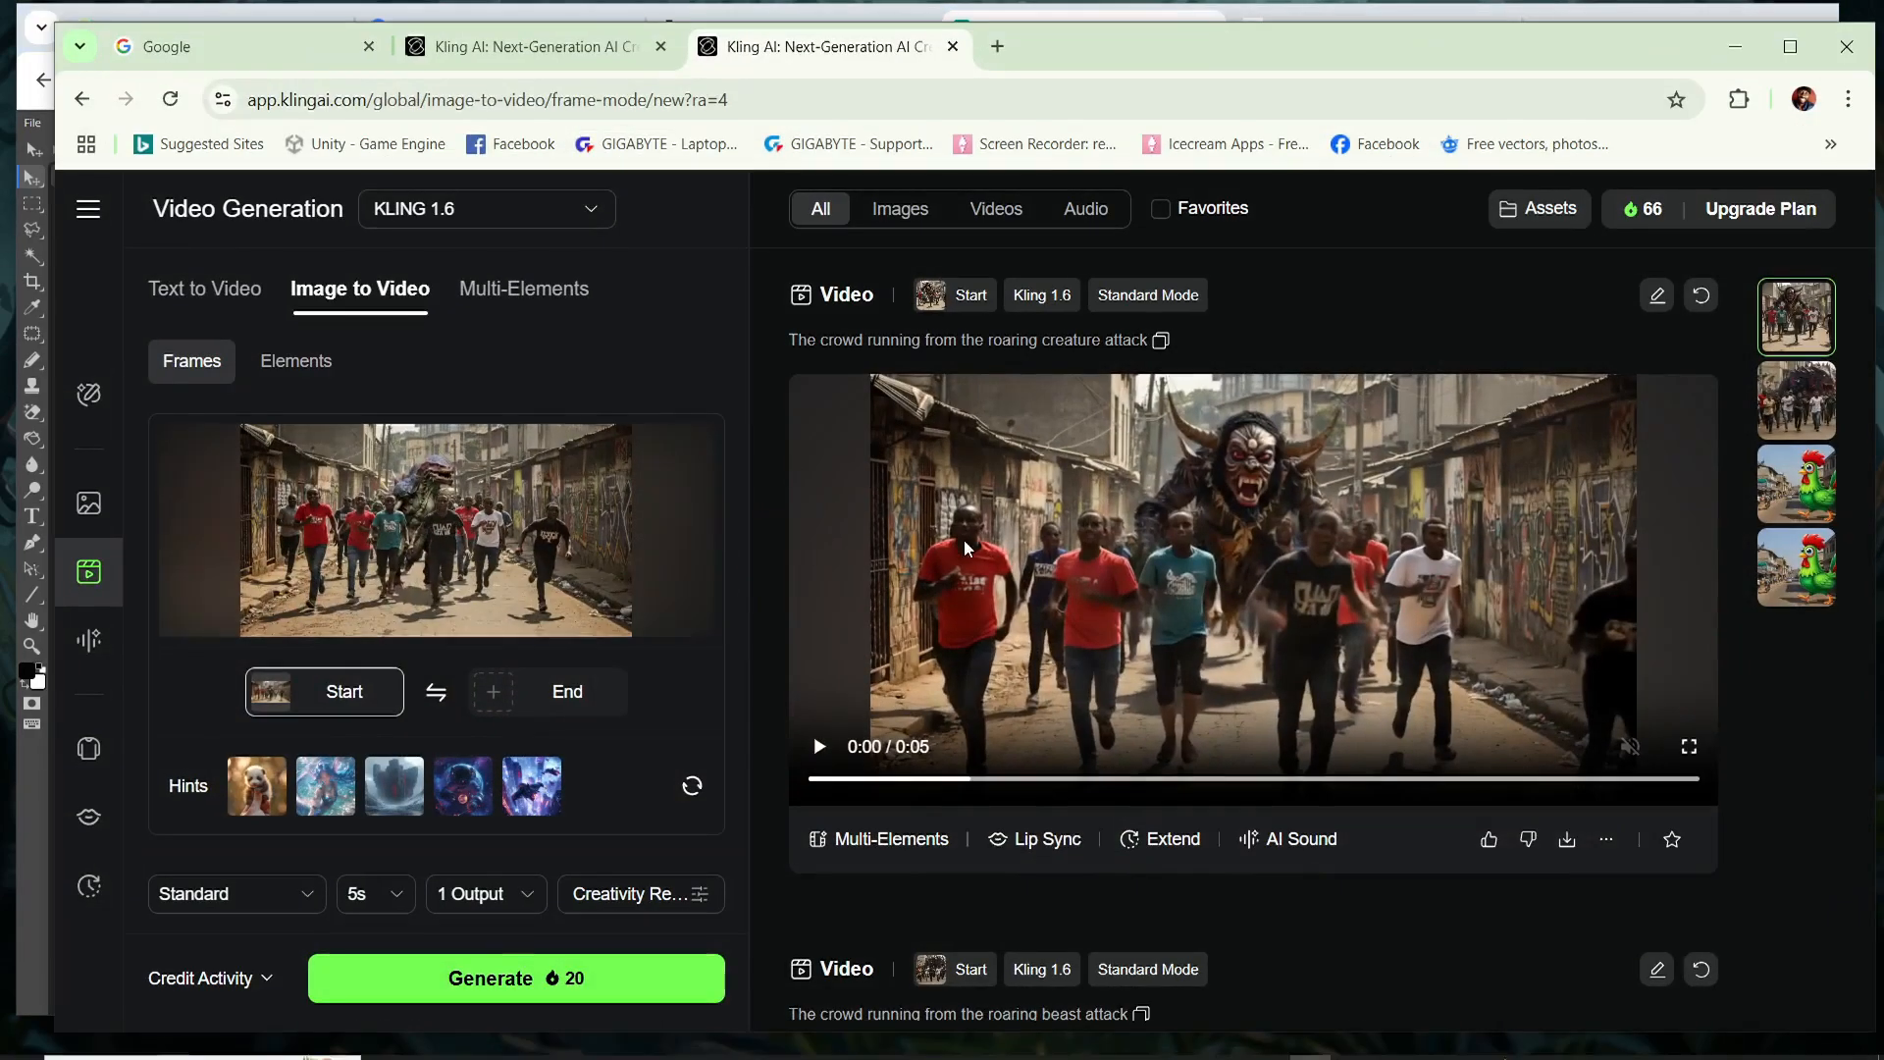
scroll(1457, 451, "down", 6)
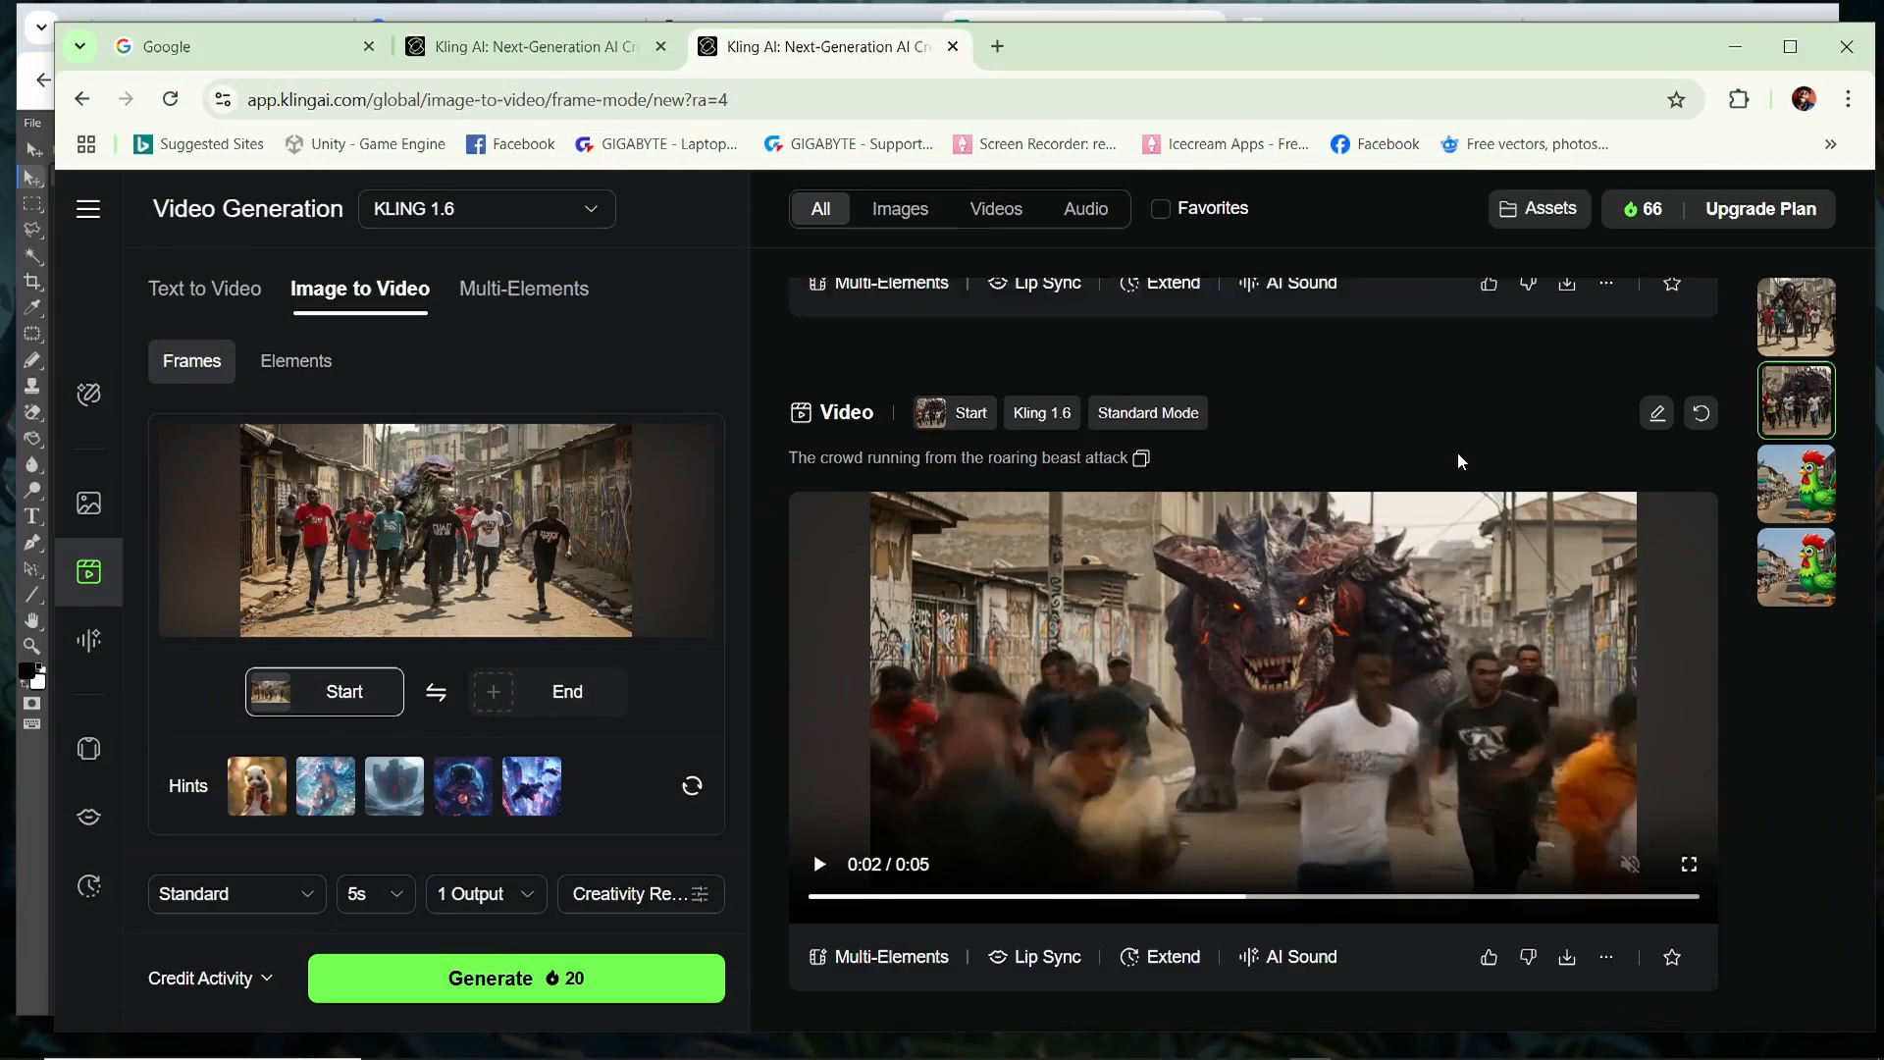
scroll(1457, 452, "up", 6)
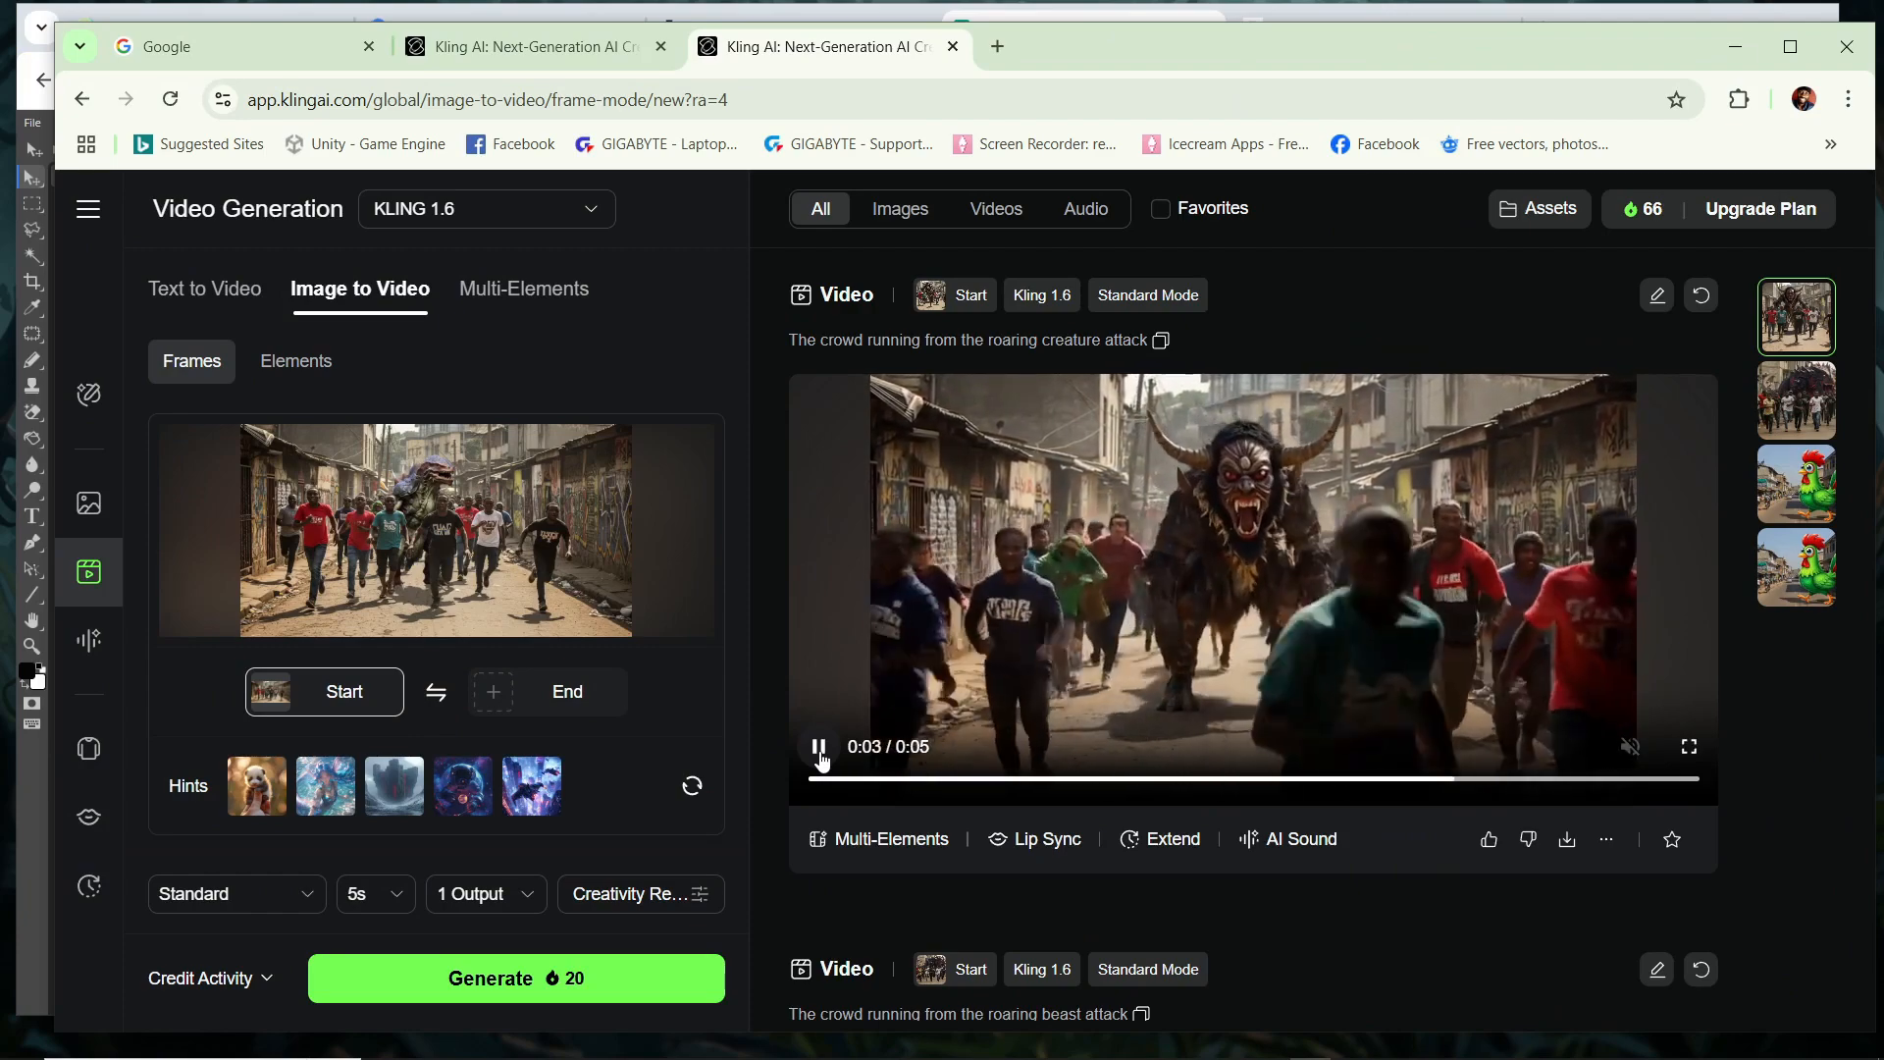
mouse_move(485, 489)
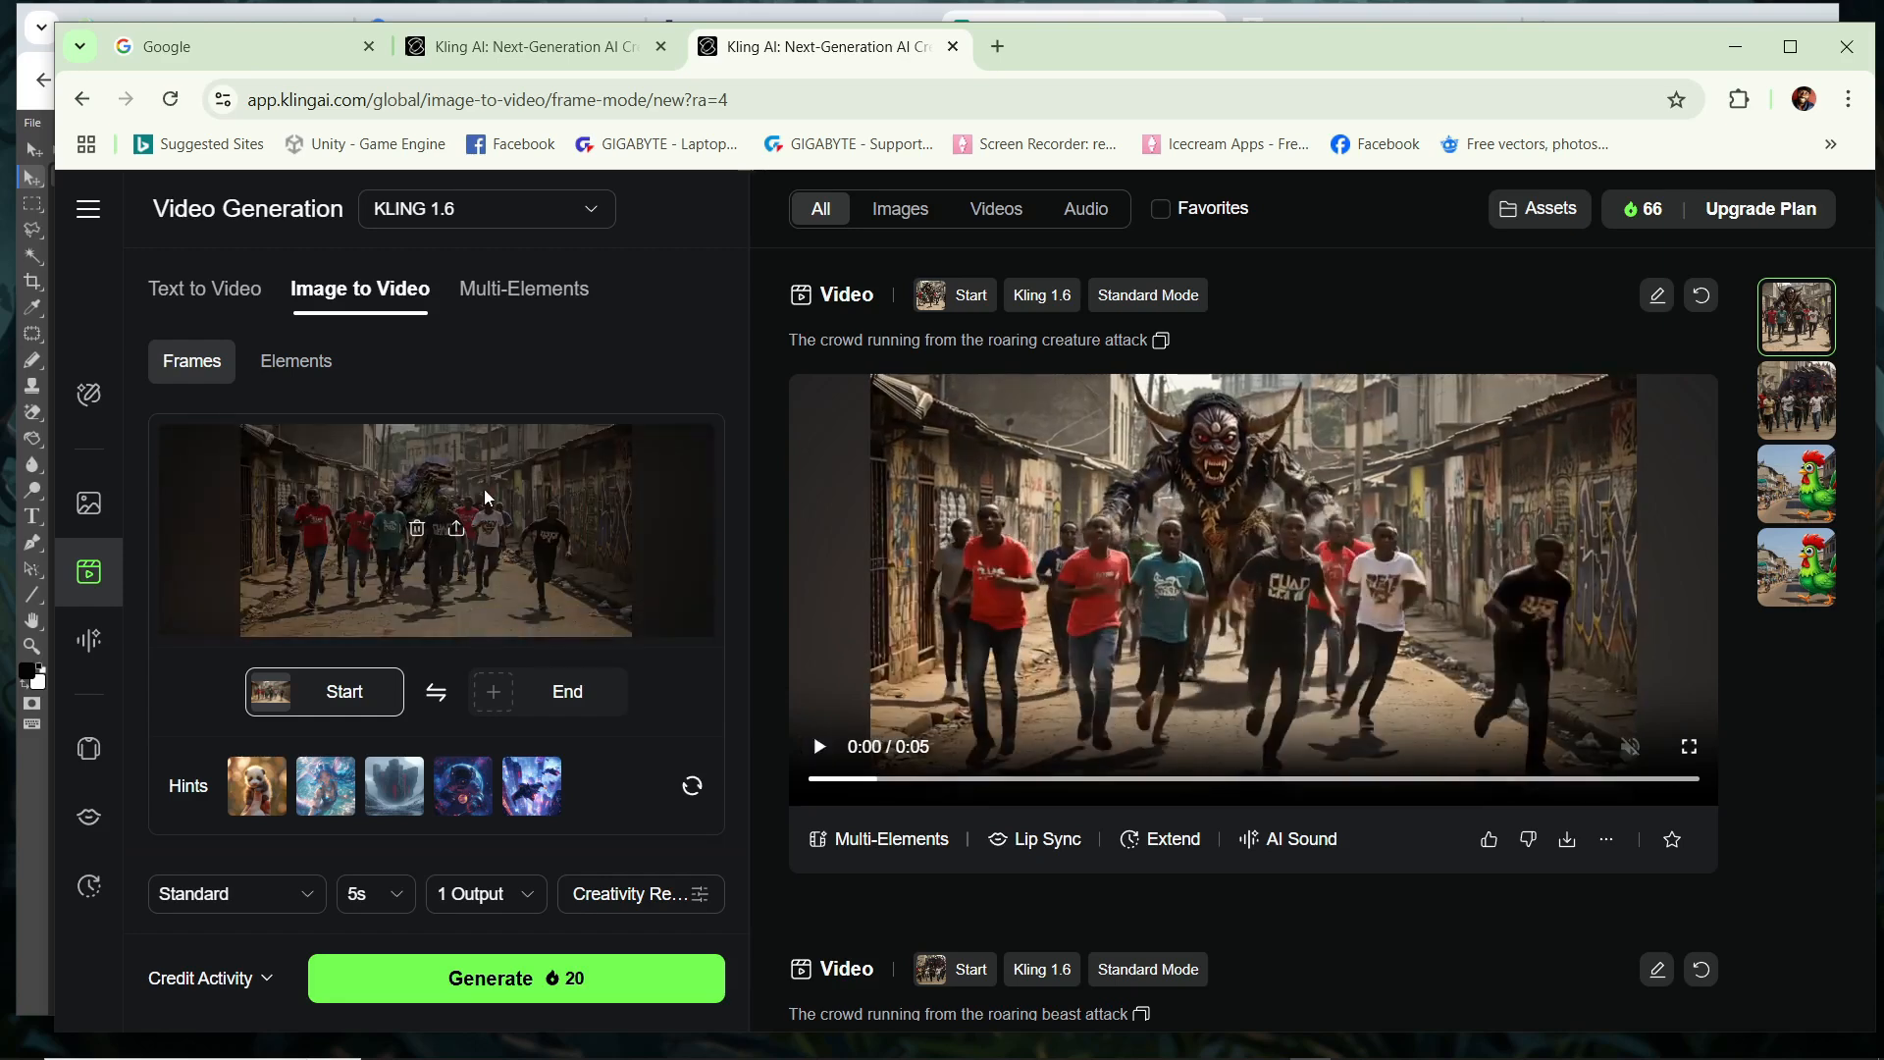
left_click(415, 531)
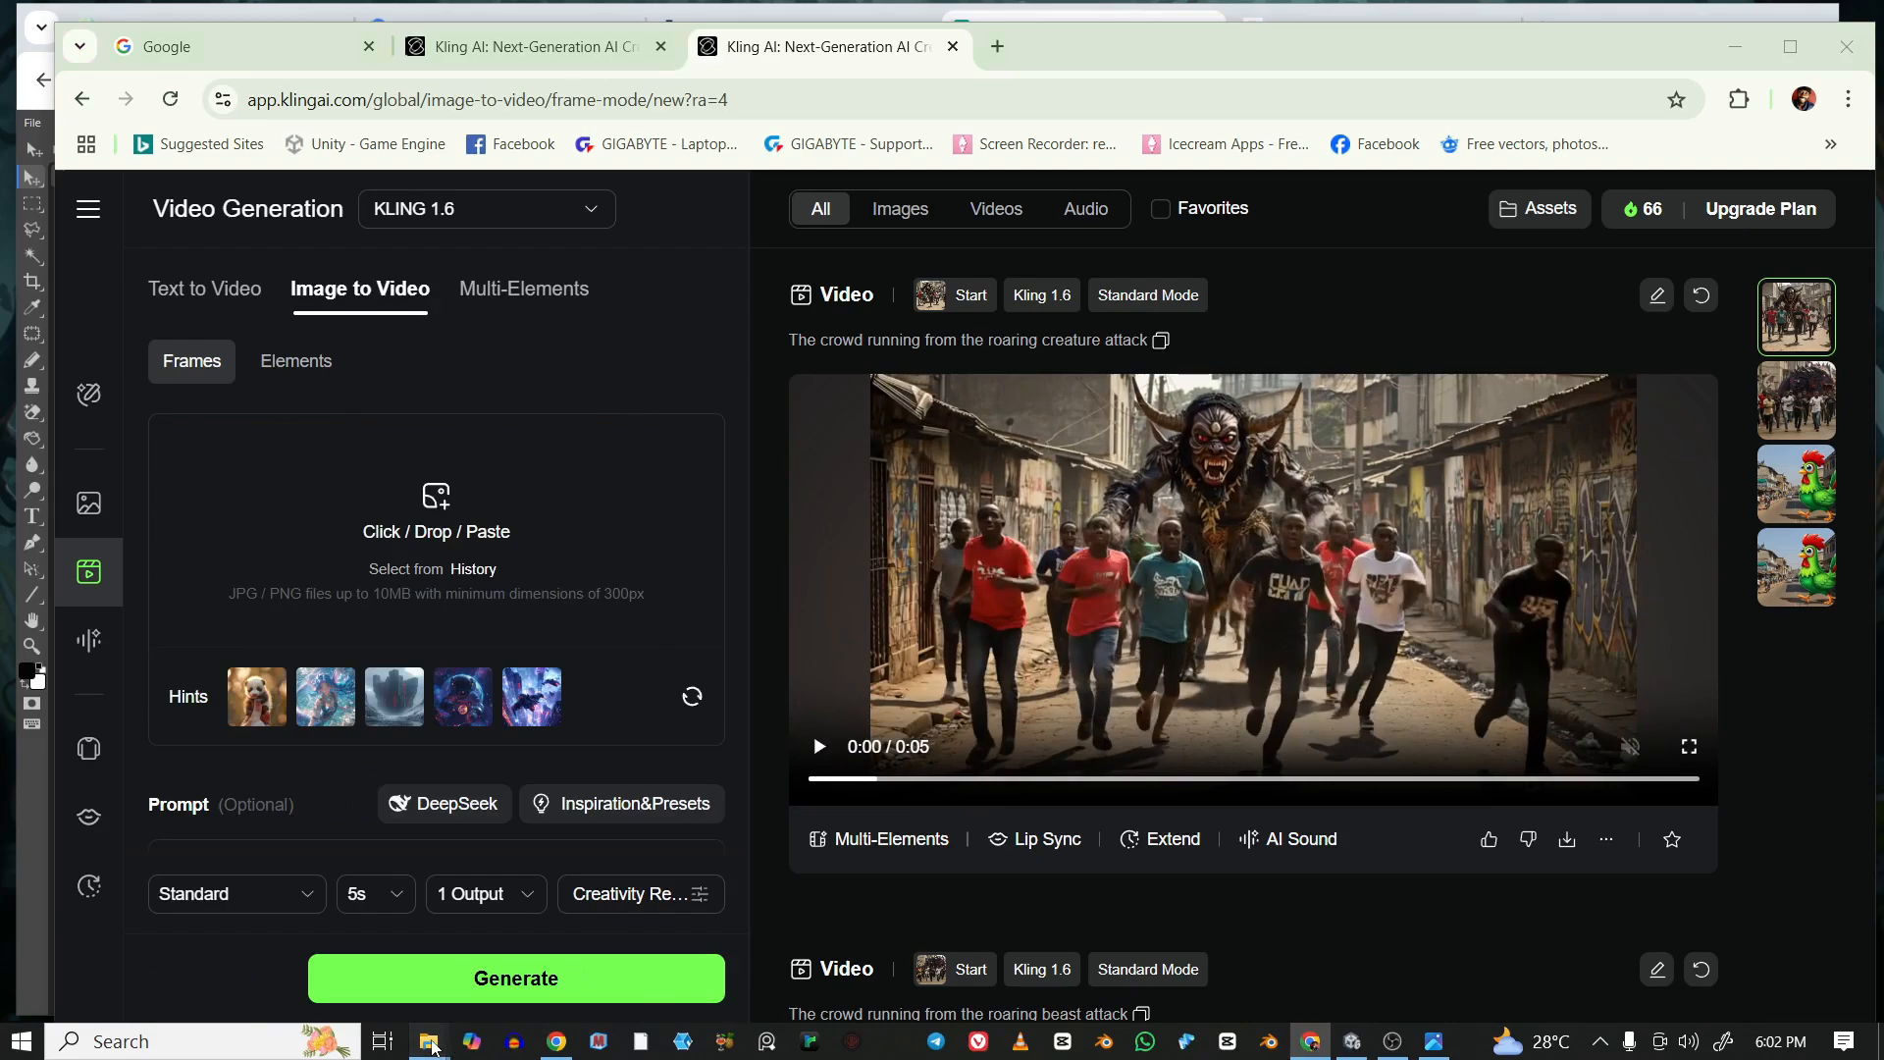
mouse_move(428, 1040)
left_click(179, 955)
left_click_drag(1165, 513, 381, 592)
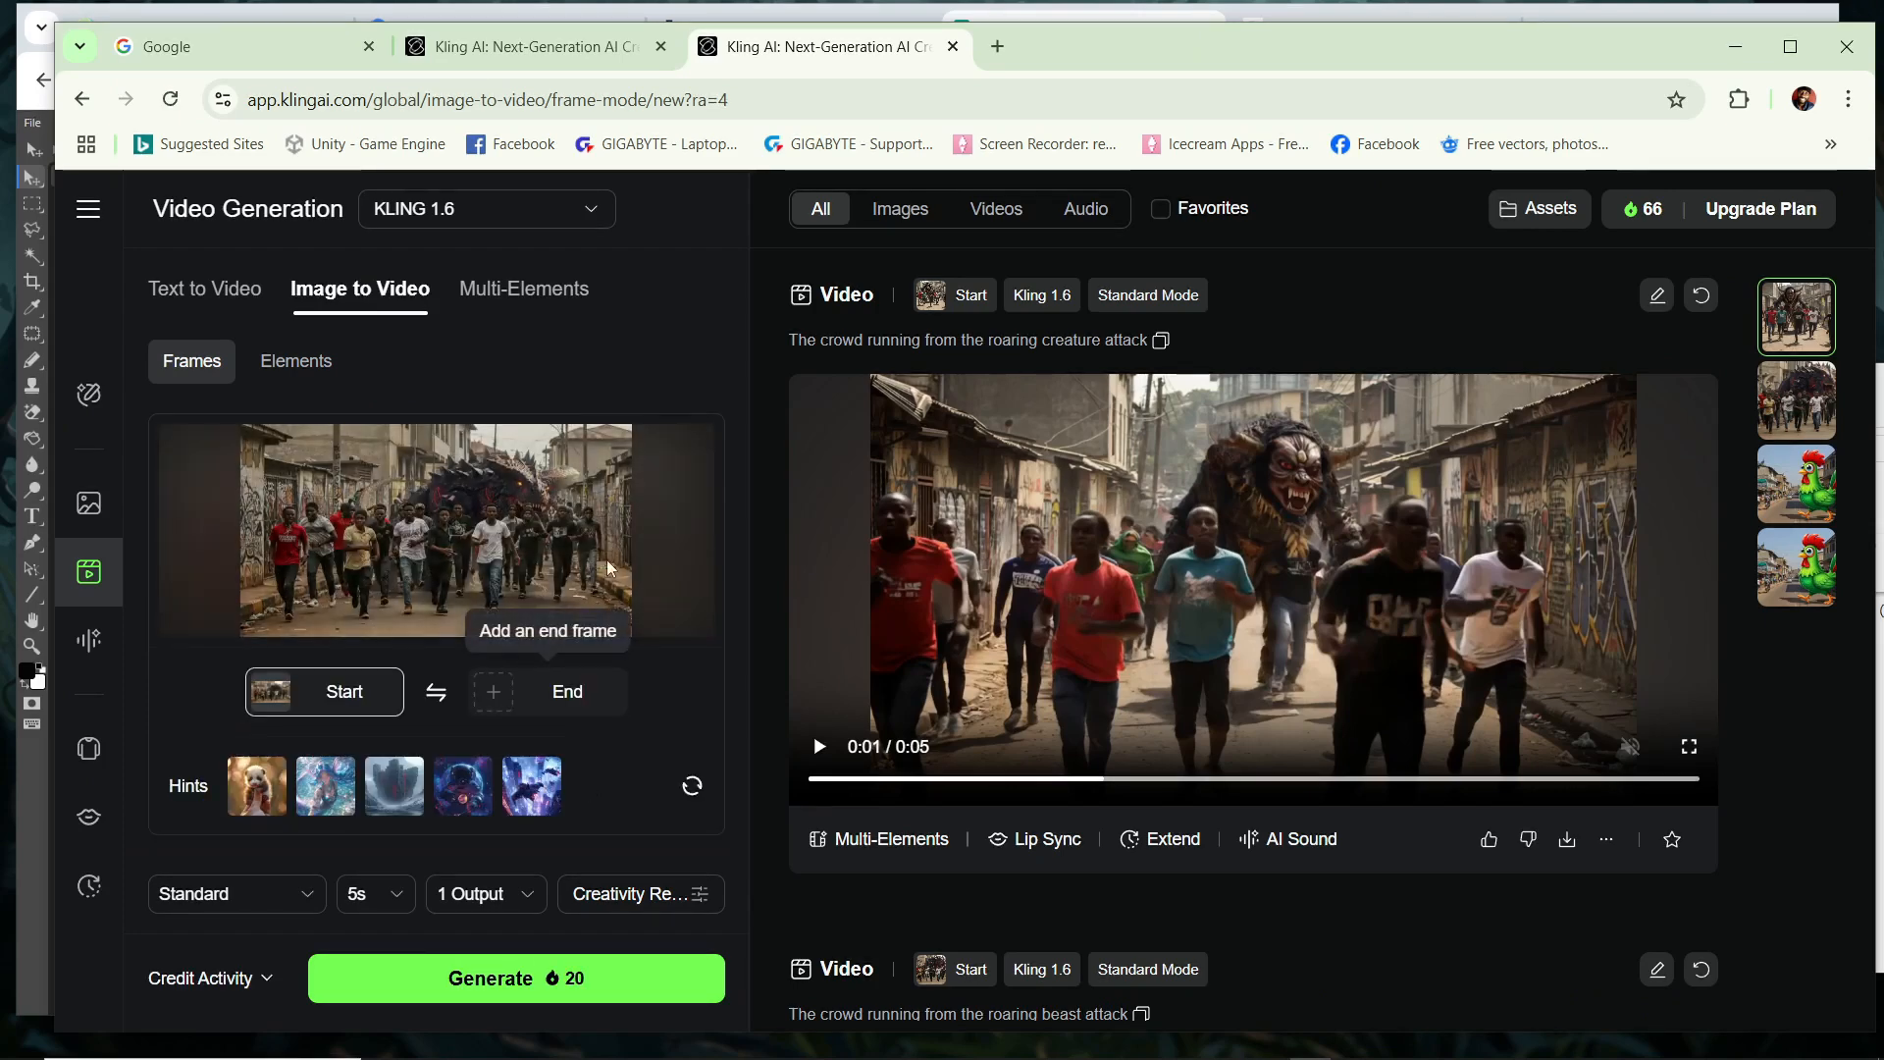
Replace the prompt with the one copied from the earlier beast video, "The crowd running from the roaring beast attack"
scroll(637, 632, "down", 3)
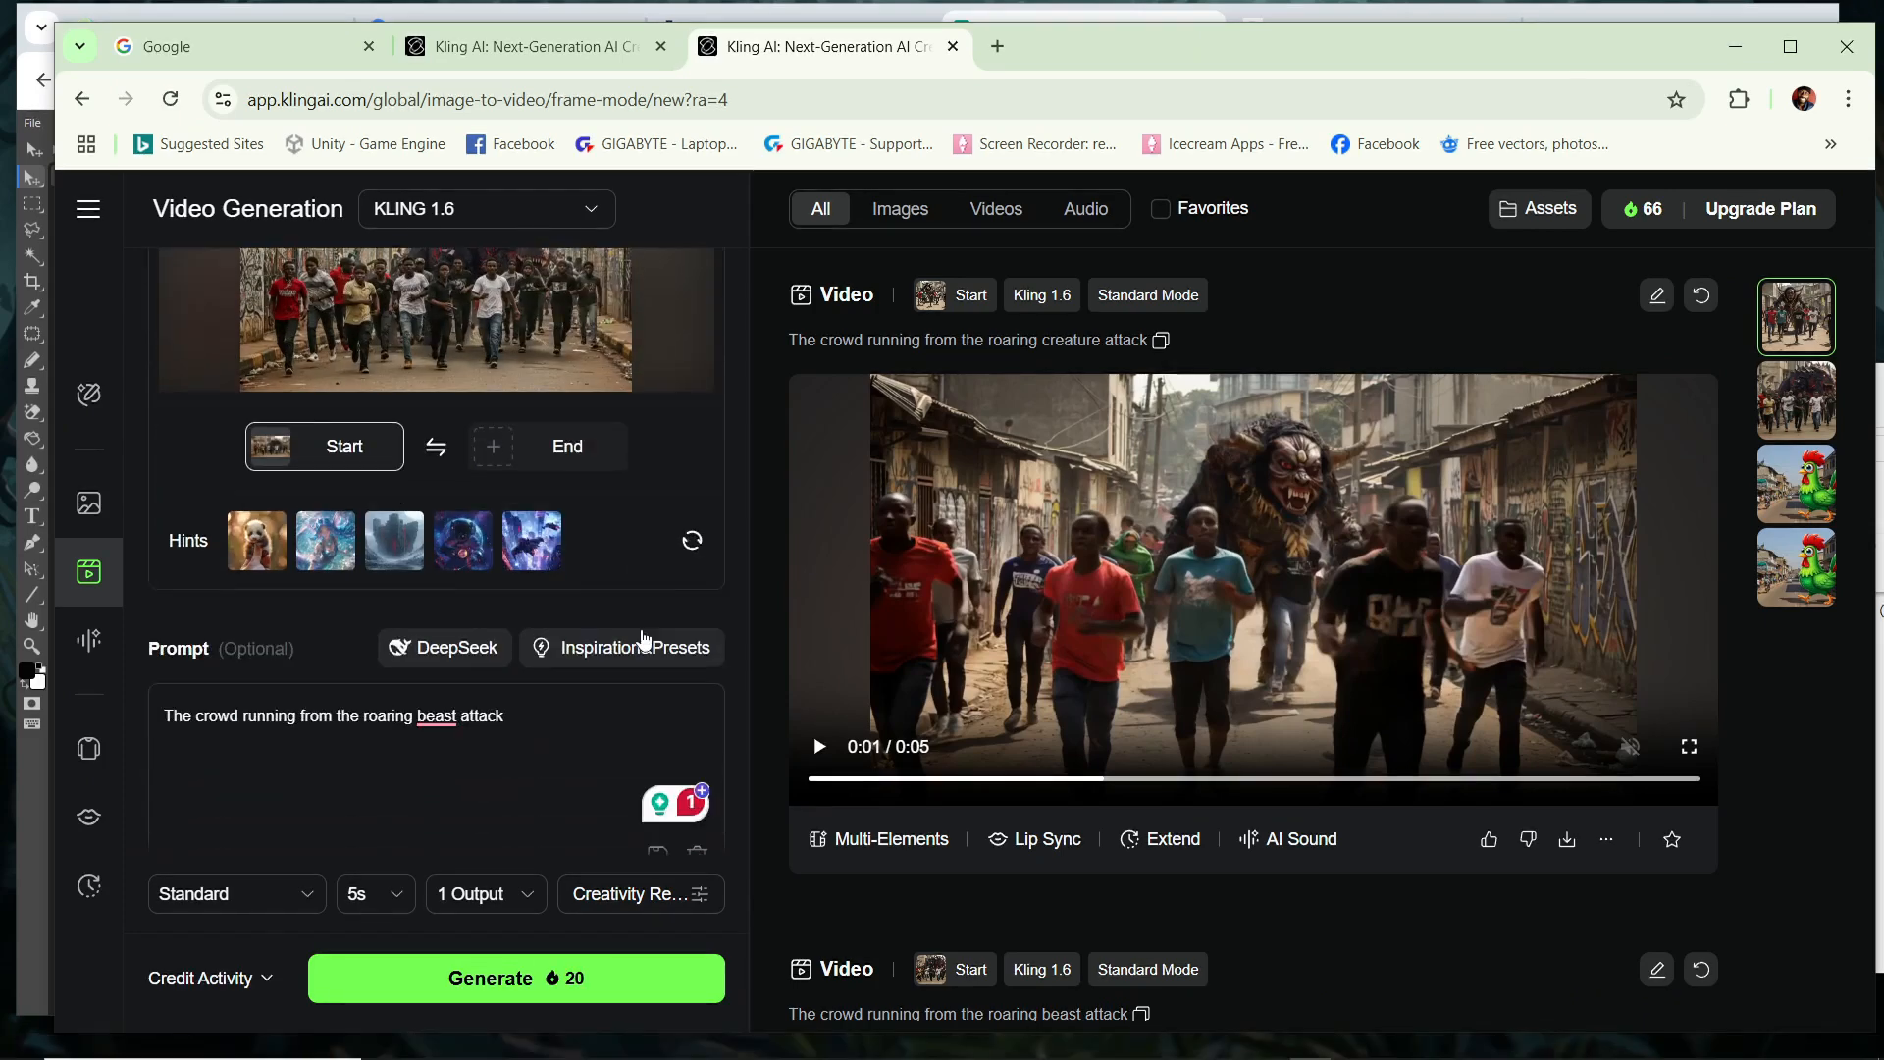
scroll(1138, 454, "down", 5)
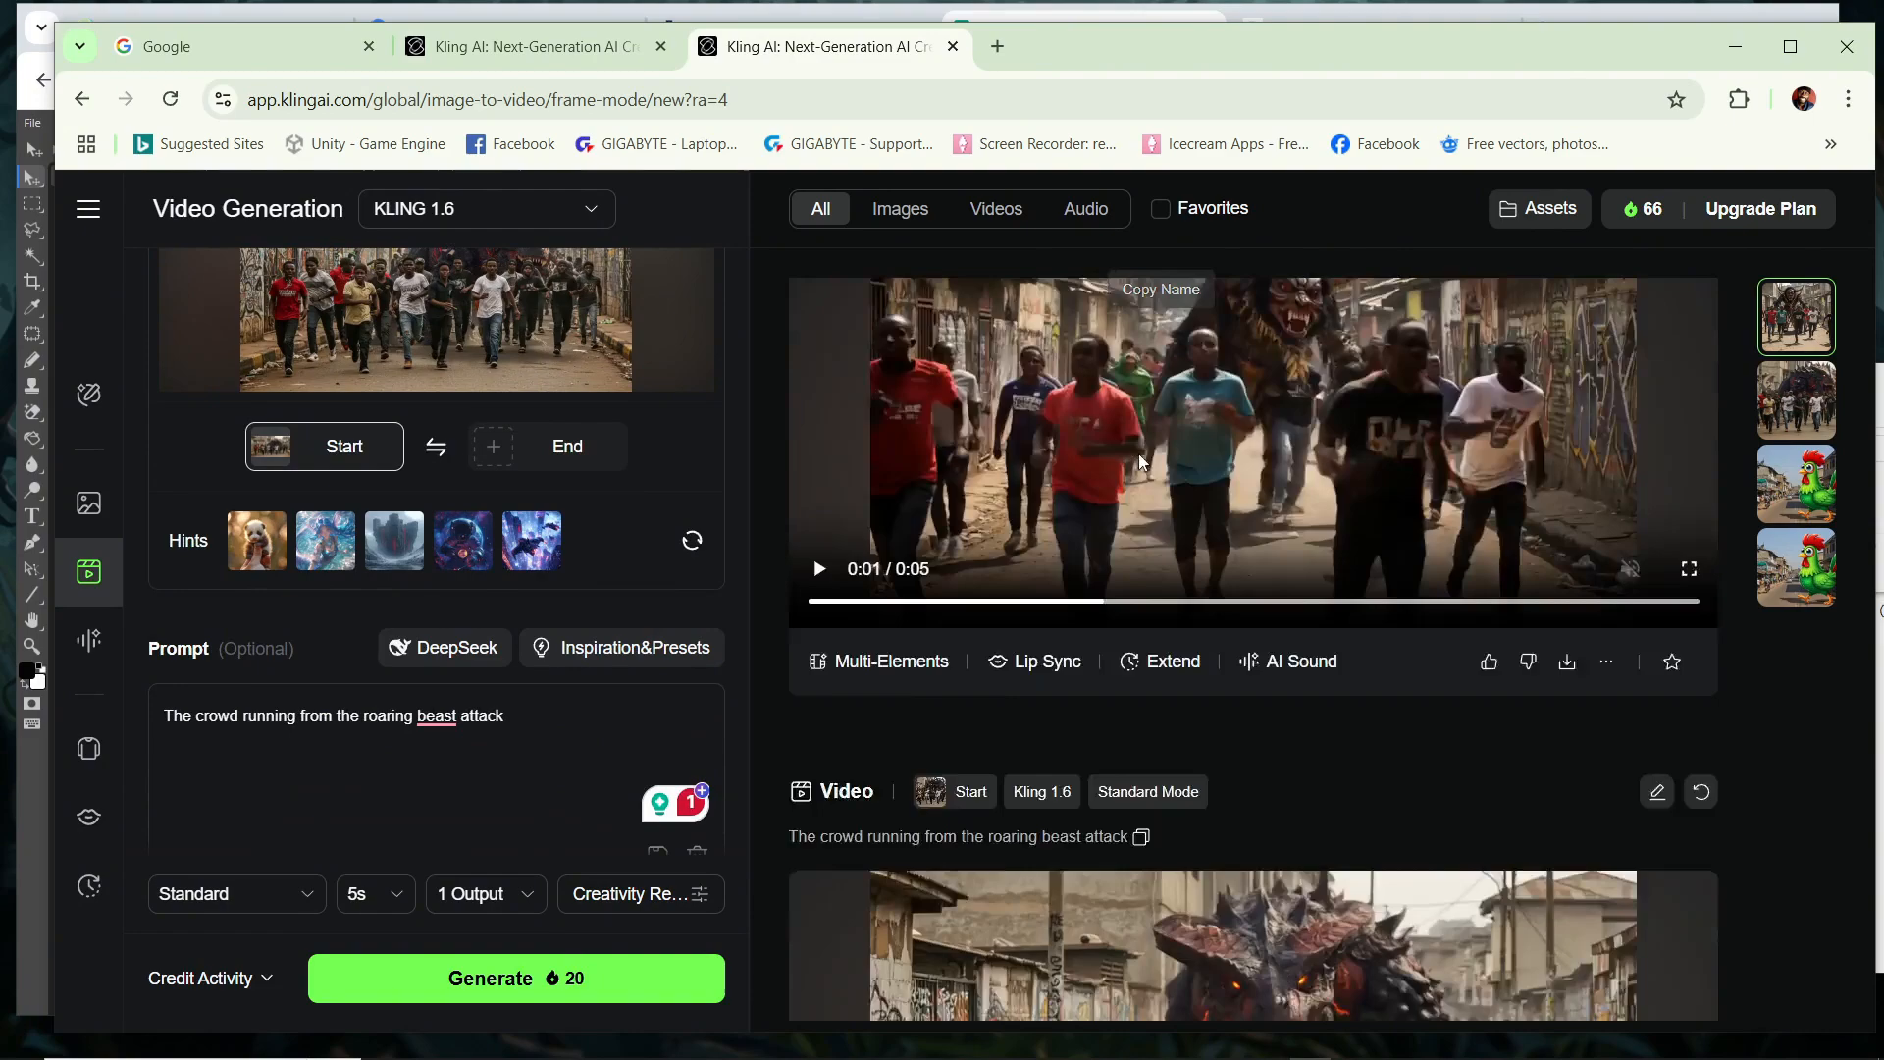
scroll(1143, 466, "up", 1)
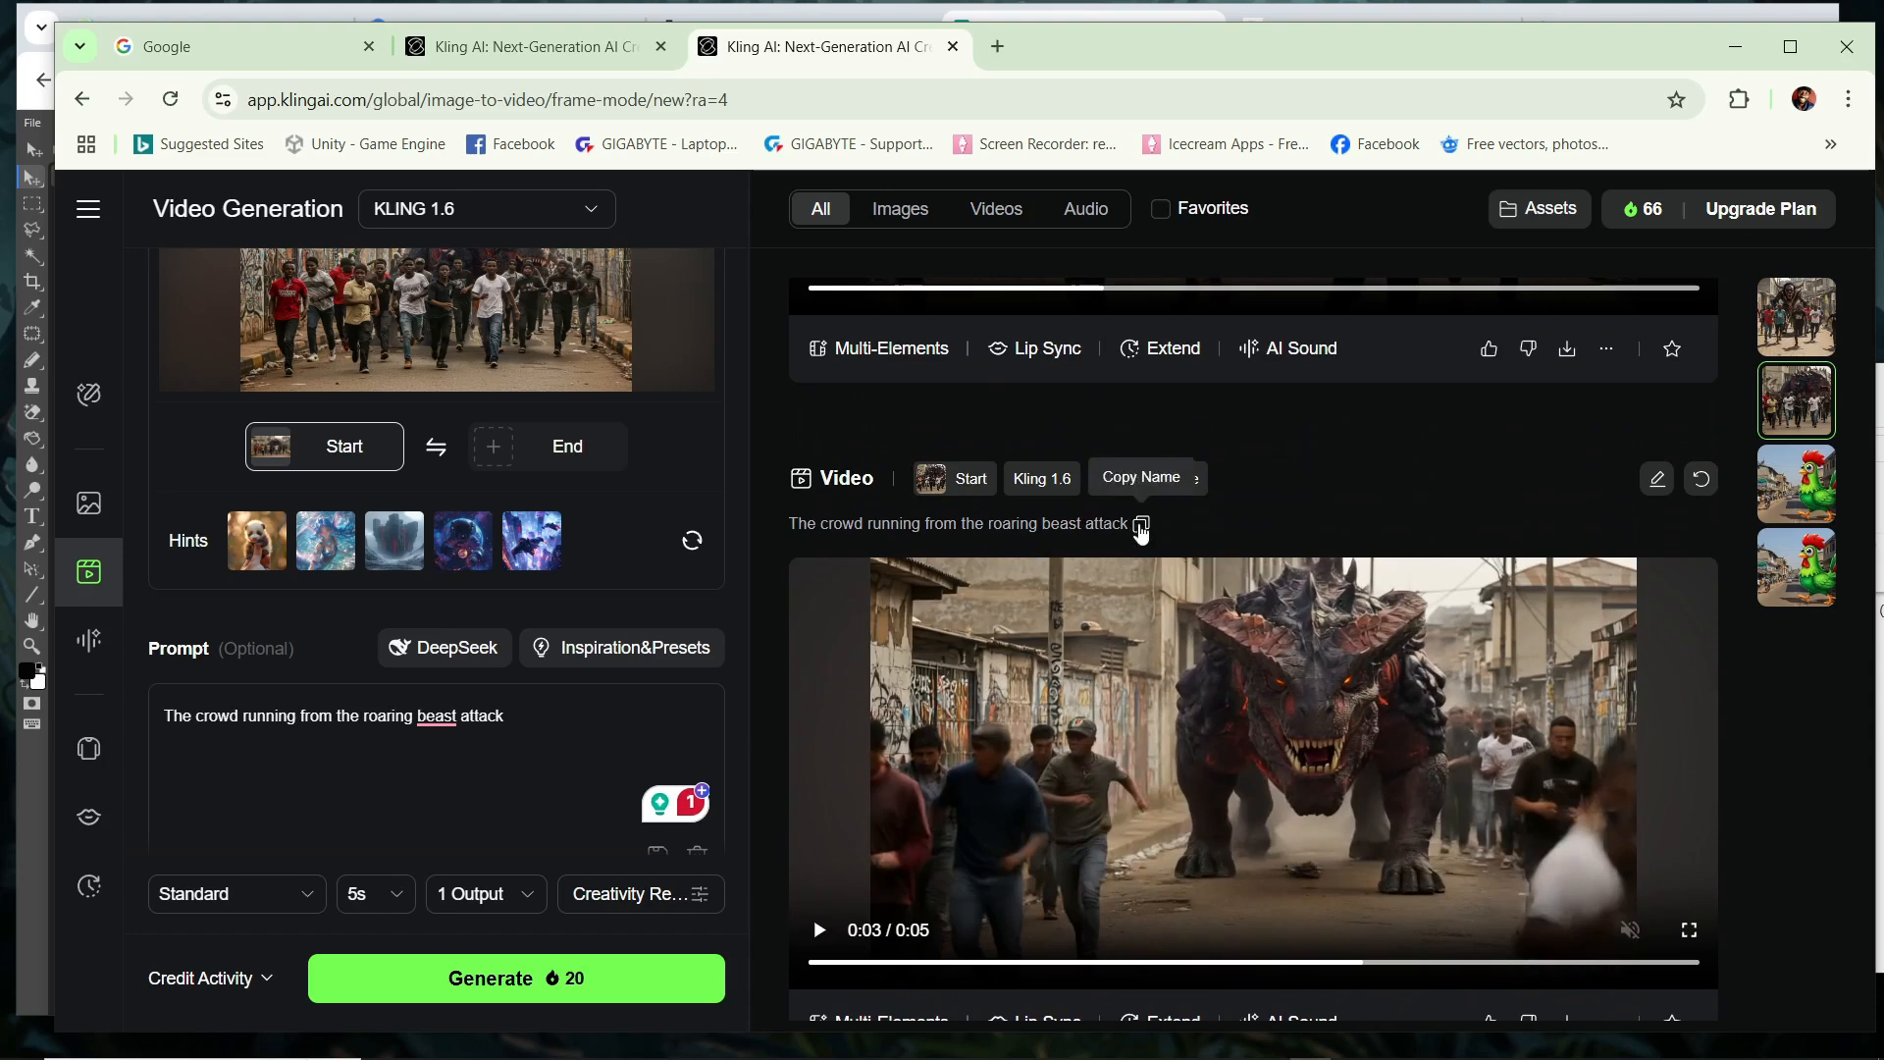
left_click(1141, 527)
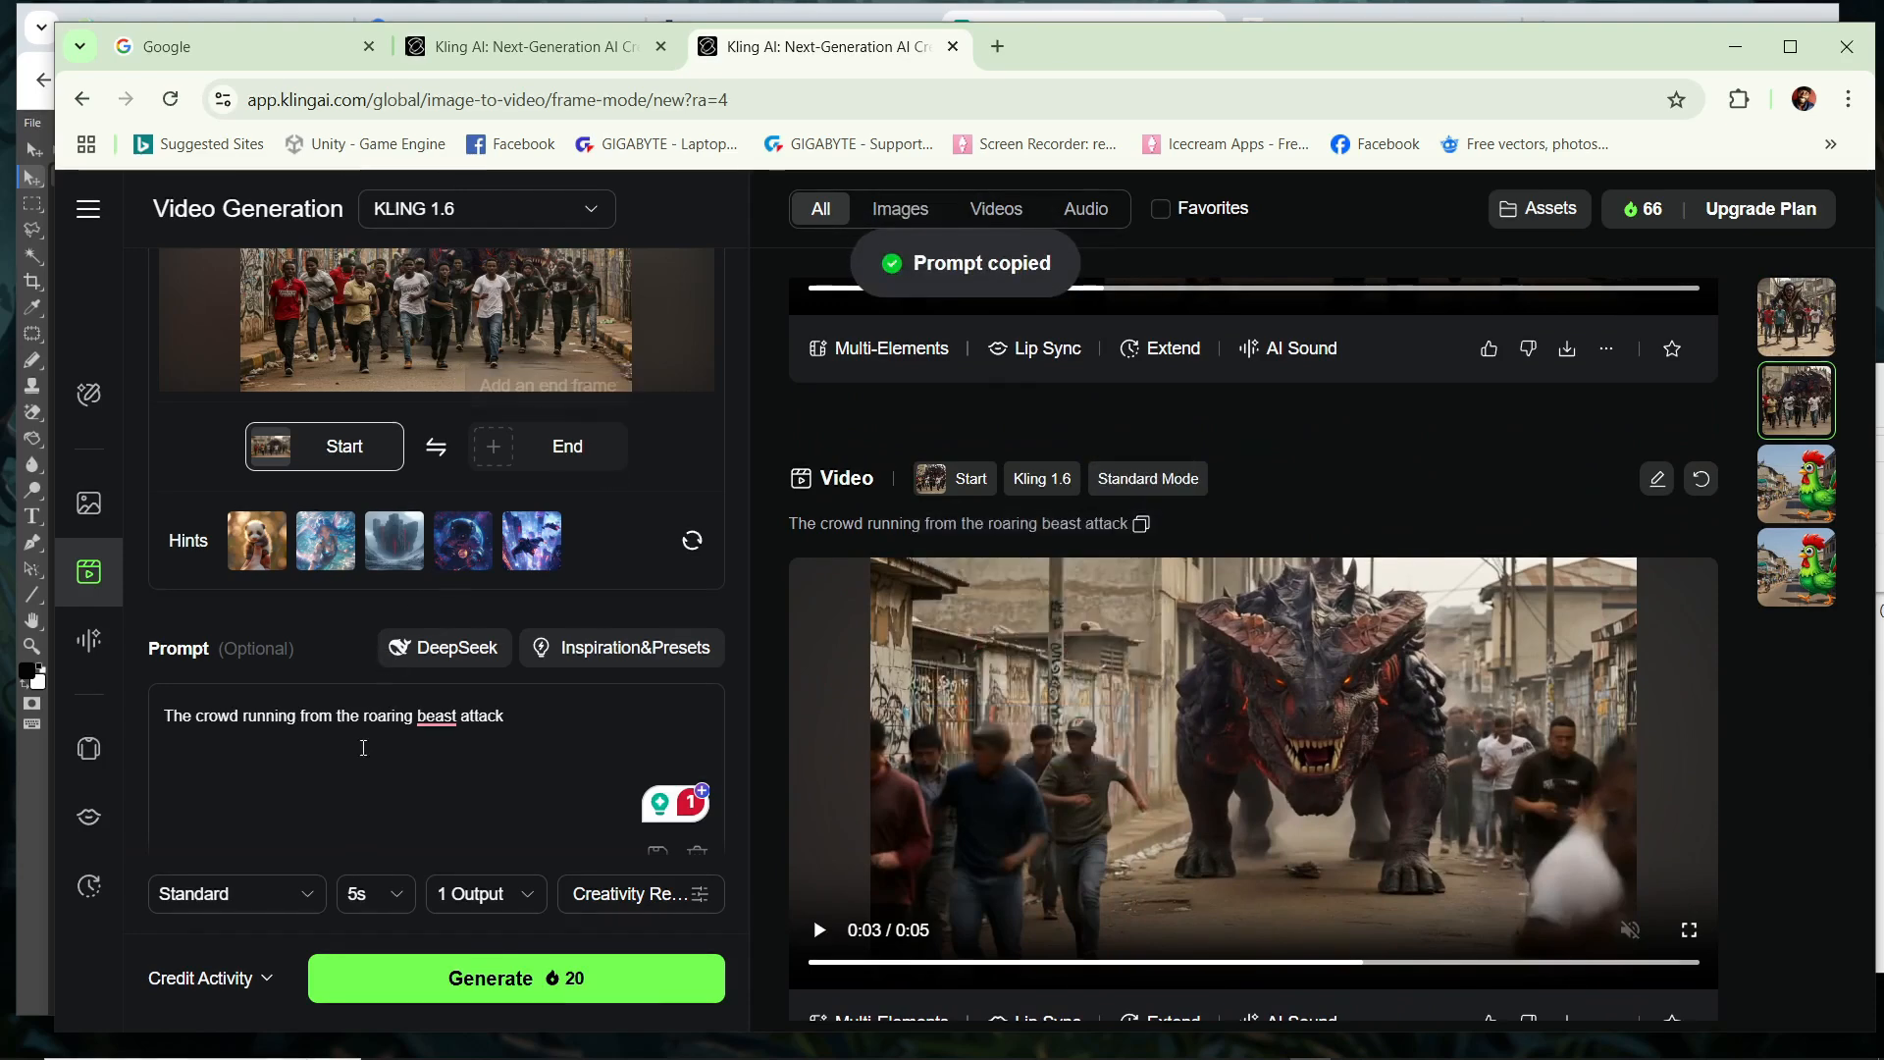
left_click_drag(559, 721, 144, 708)
right_click(337, 717)
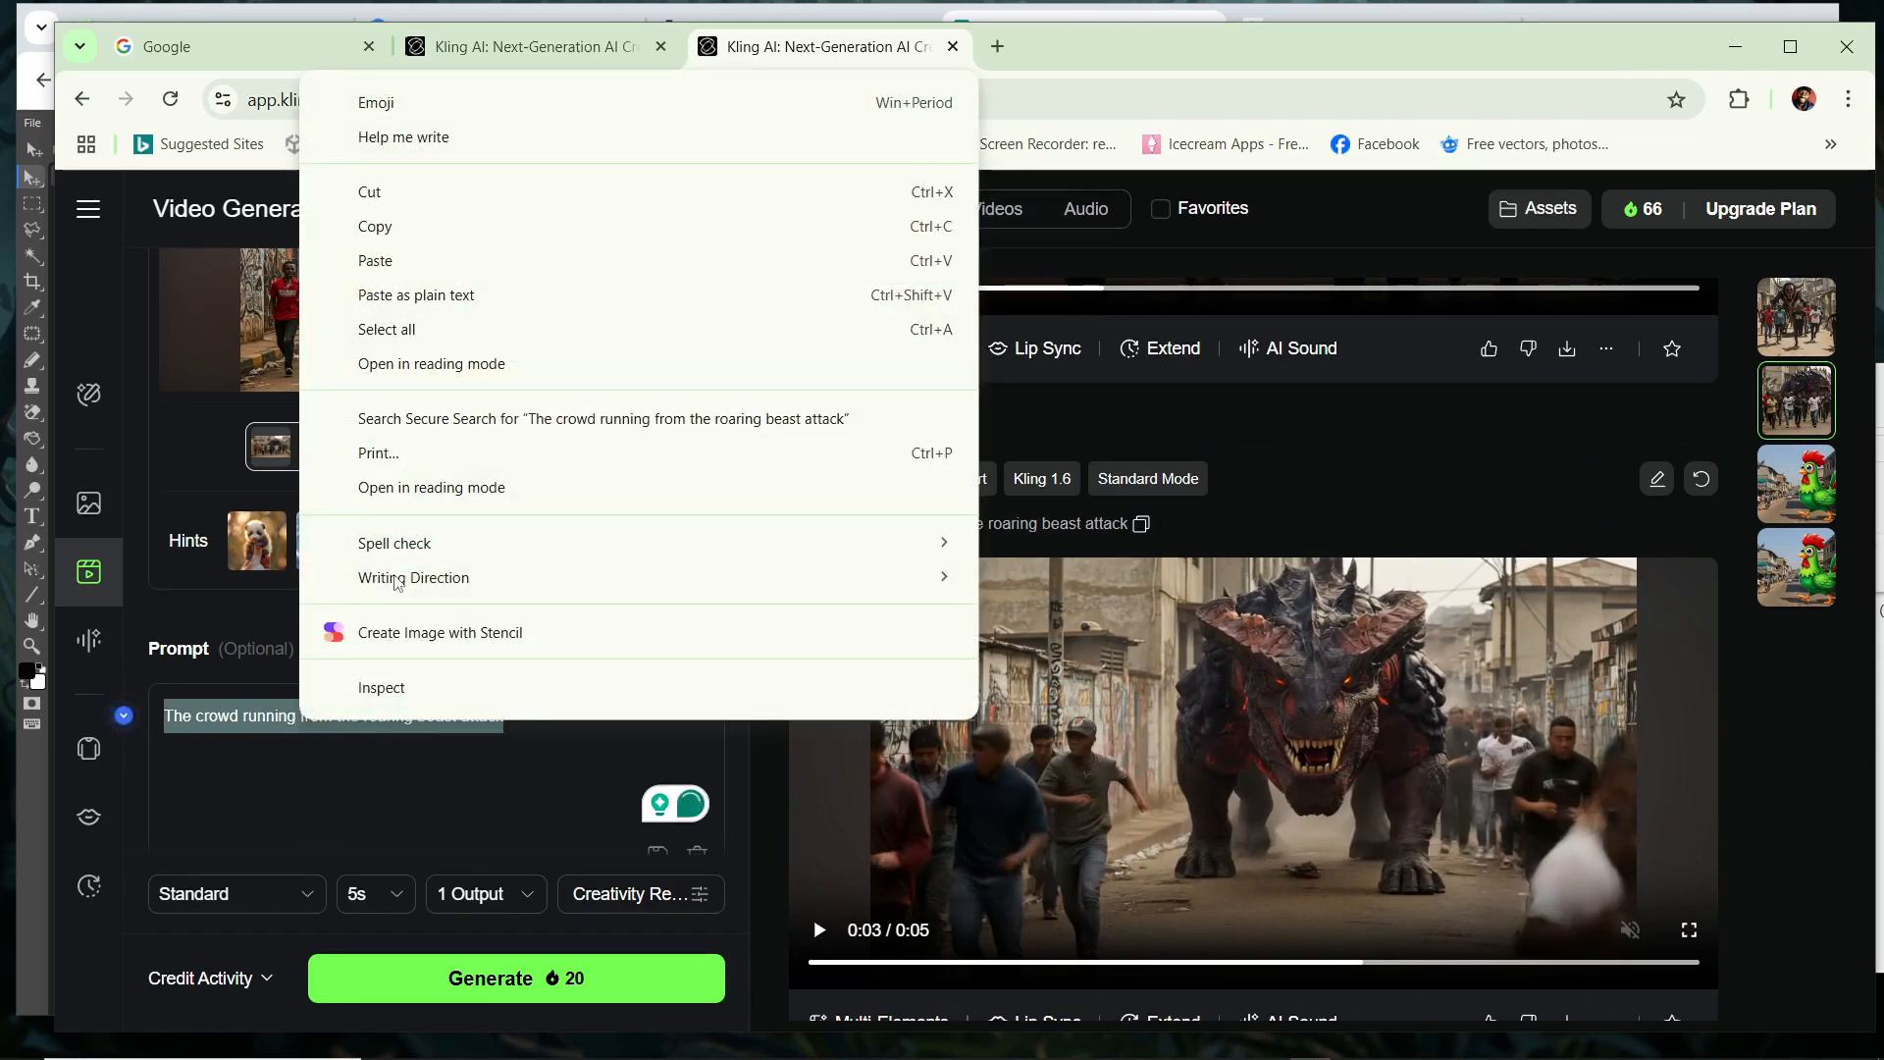
left_click(442, 261)
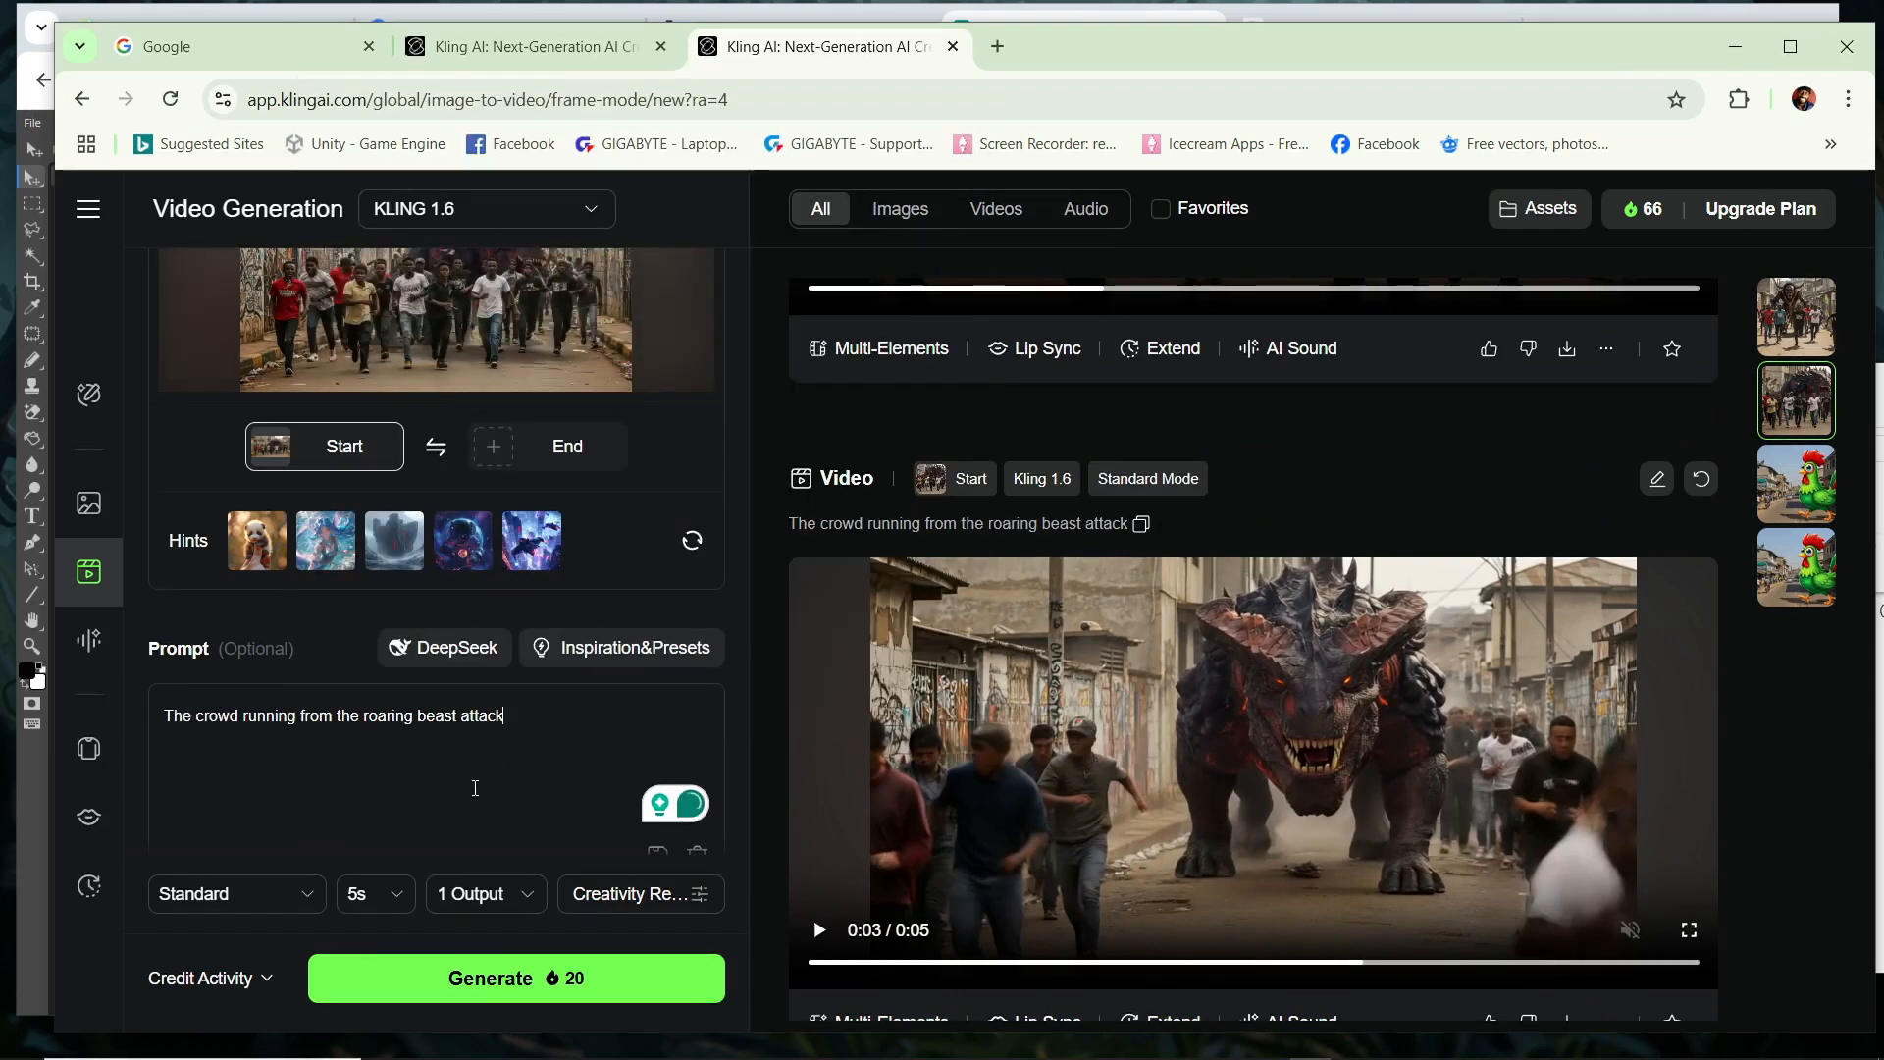
scroll(432, 751, "down", 1)
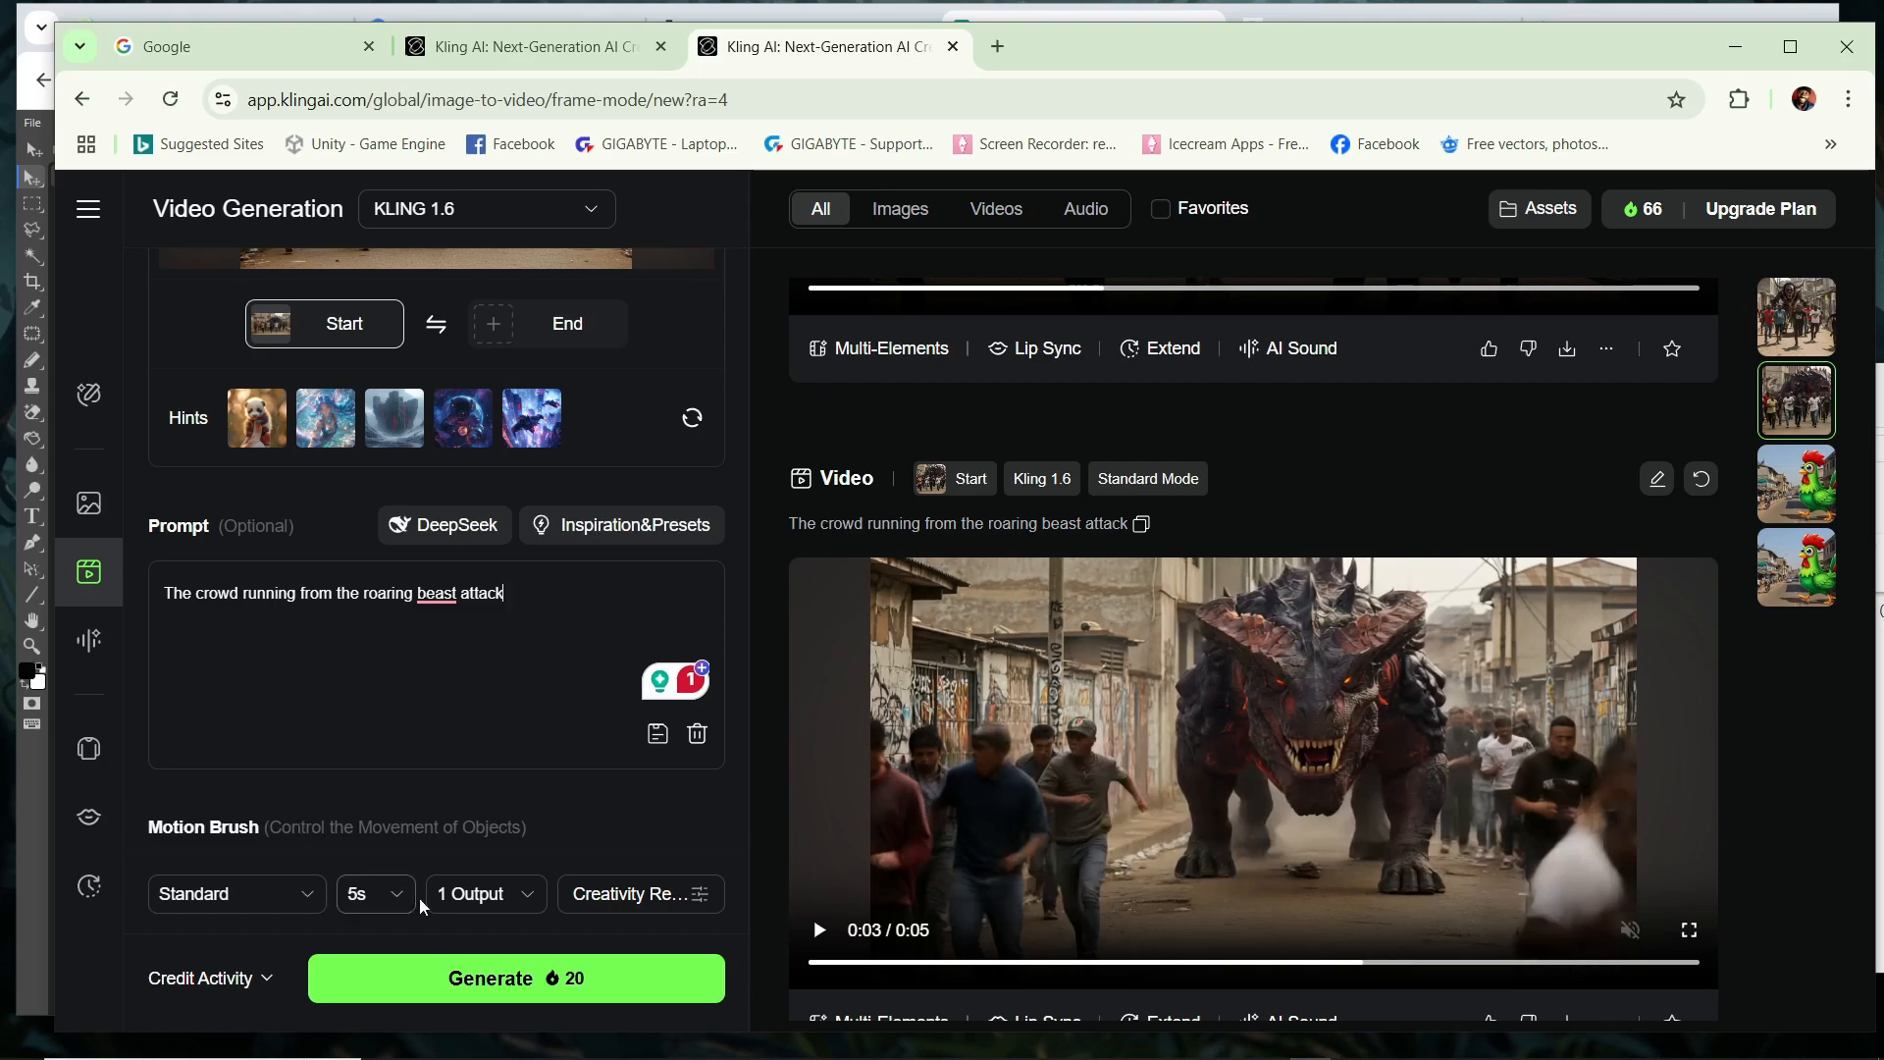
left_click(382, 894)
left_click(376, 834)
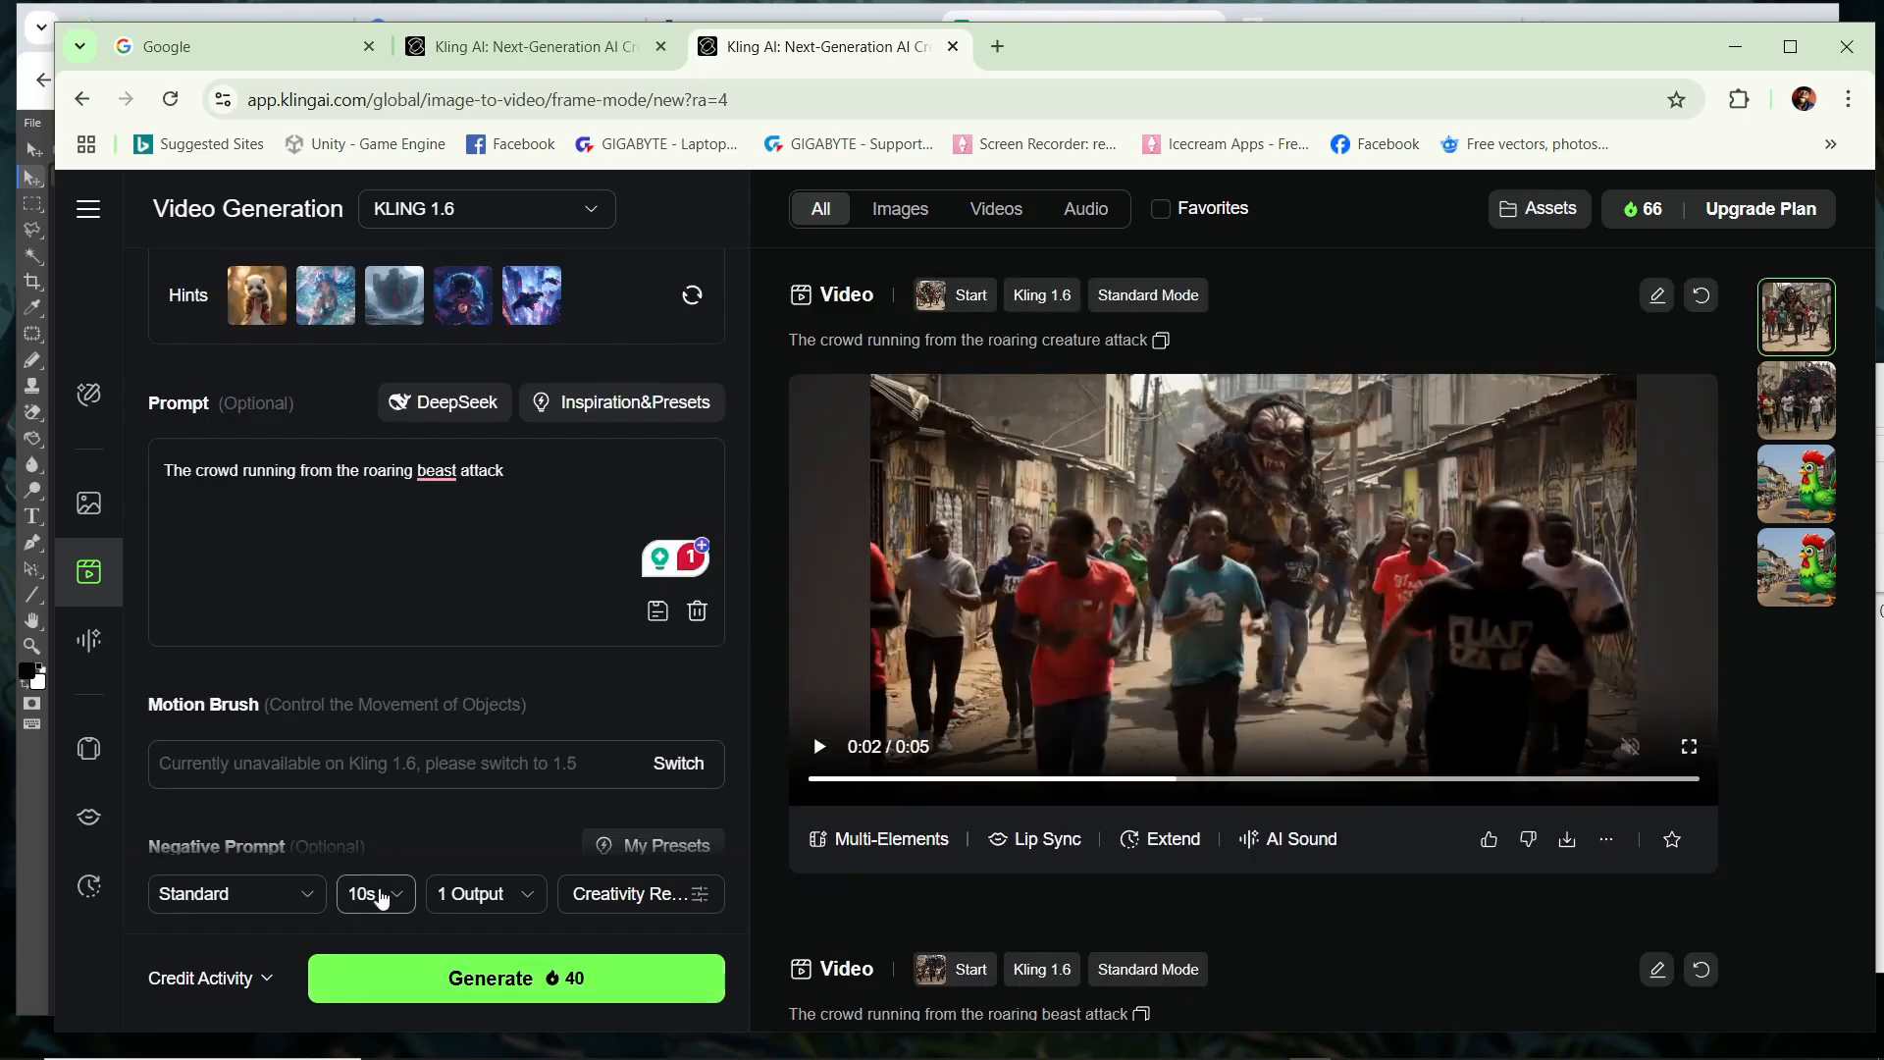
left_click(380, 898)
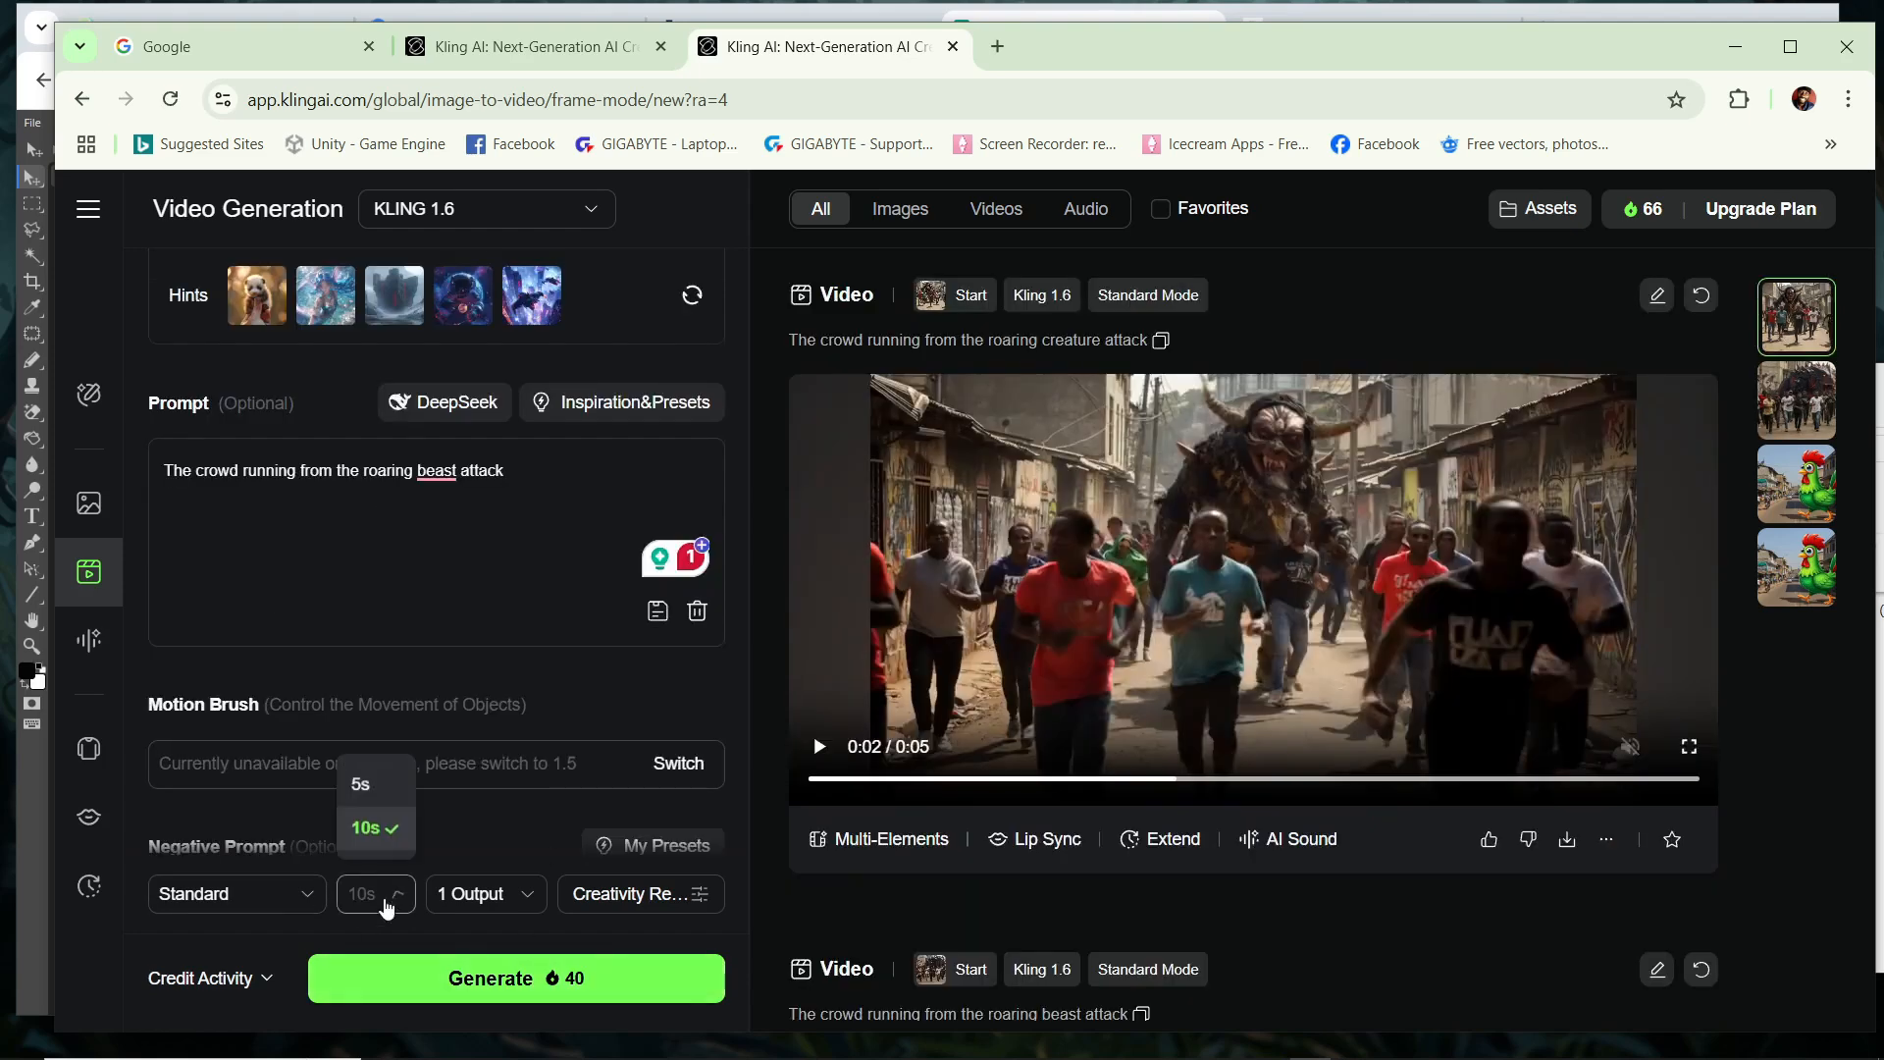
left_click(387, 785)
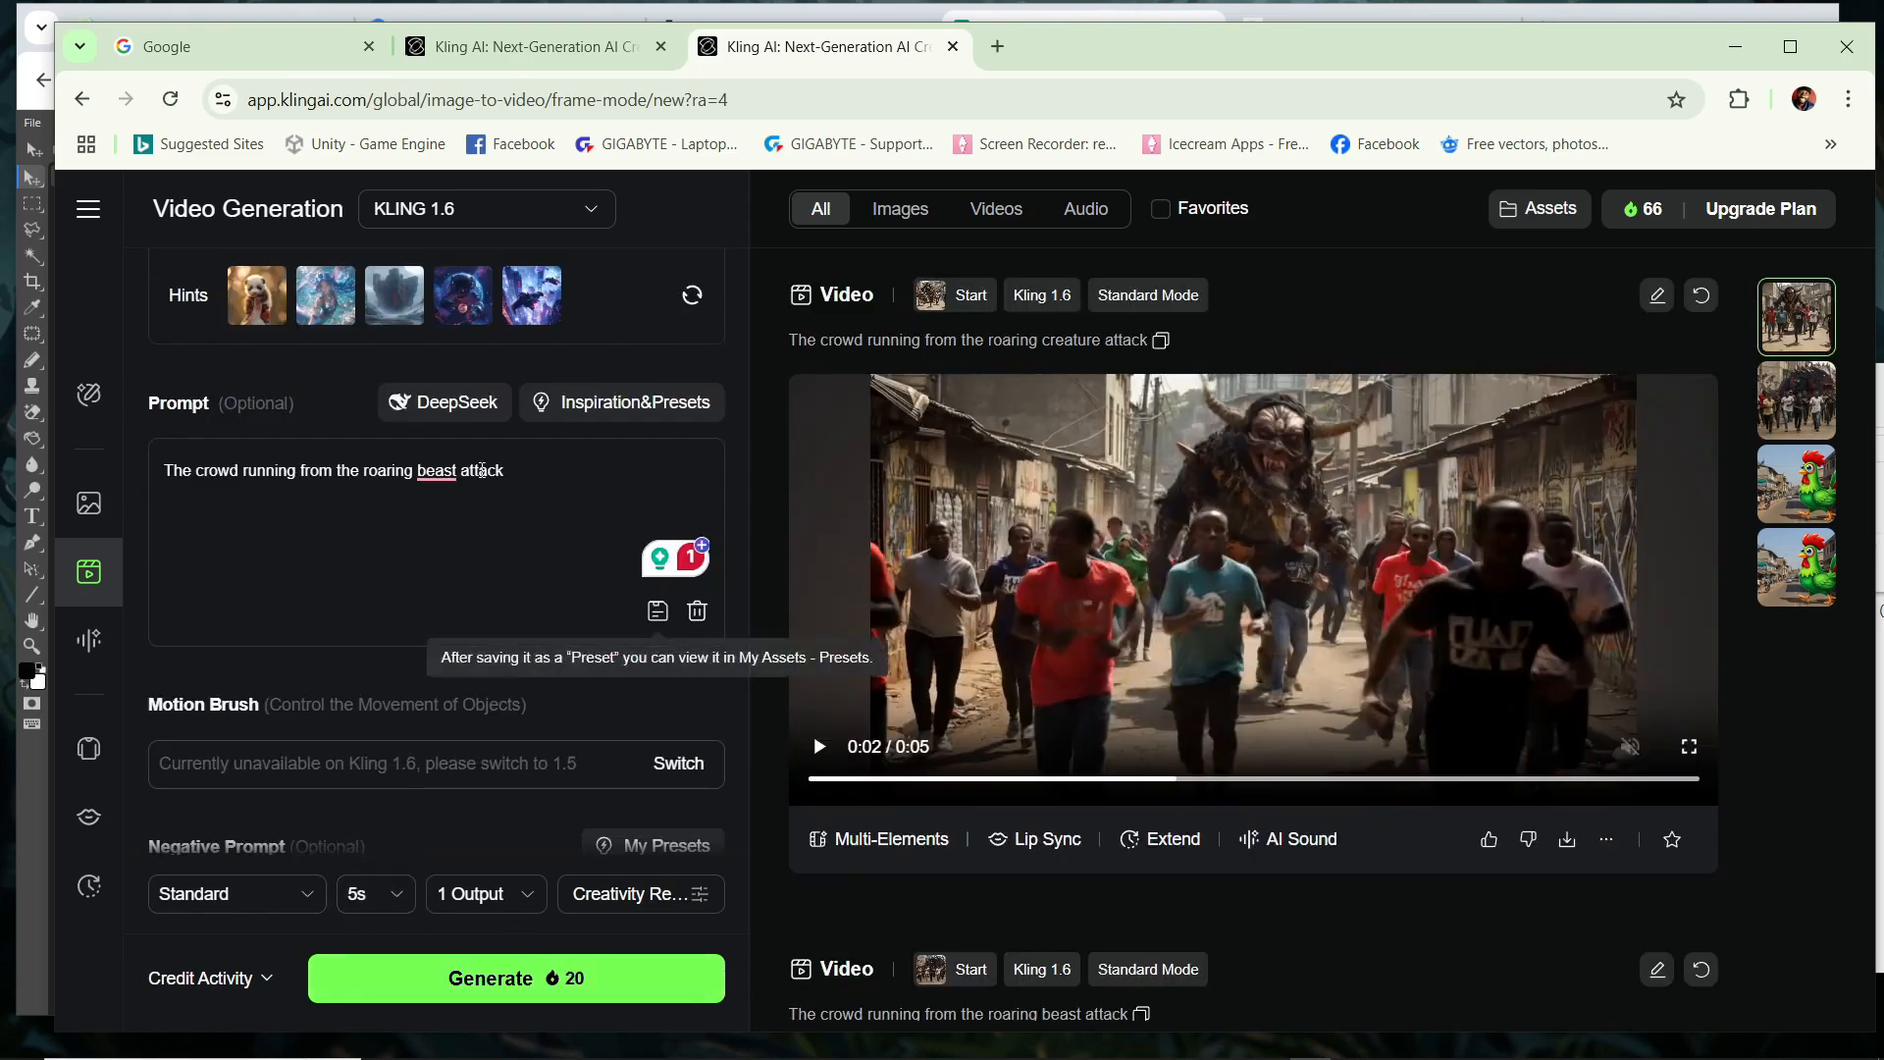
Generate one 5-second Standard-mode video from the crowd run start frame and the roaring beast attack prompt with KLING 1.6
scroll(510, 942, "up", 3)
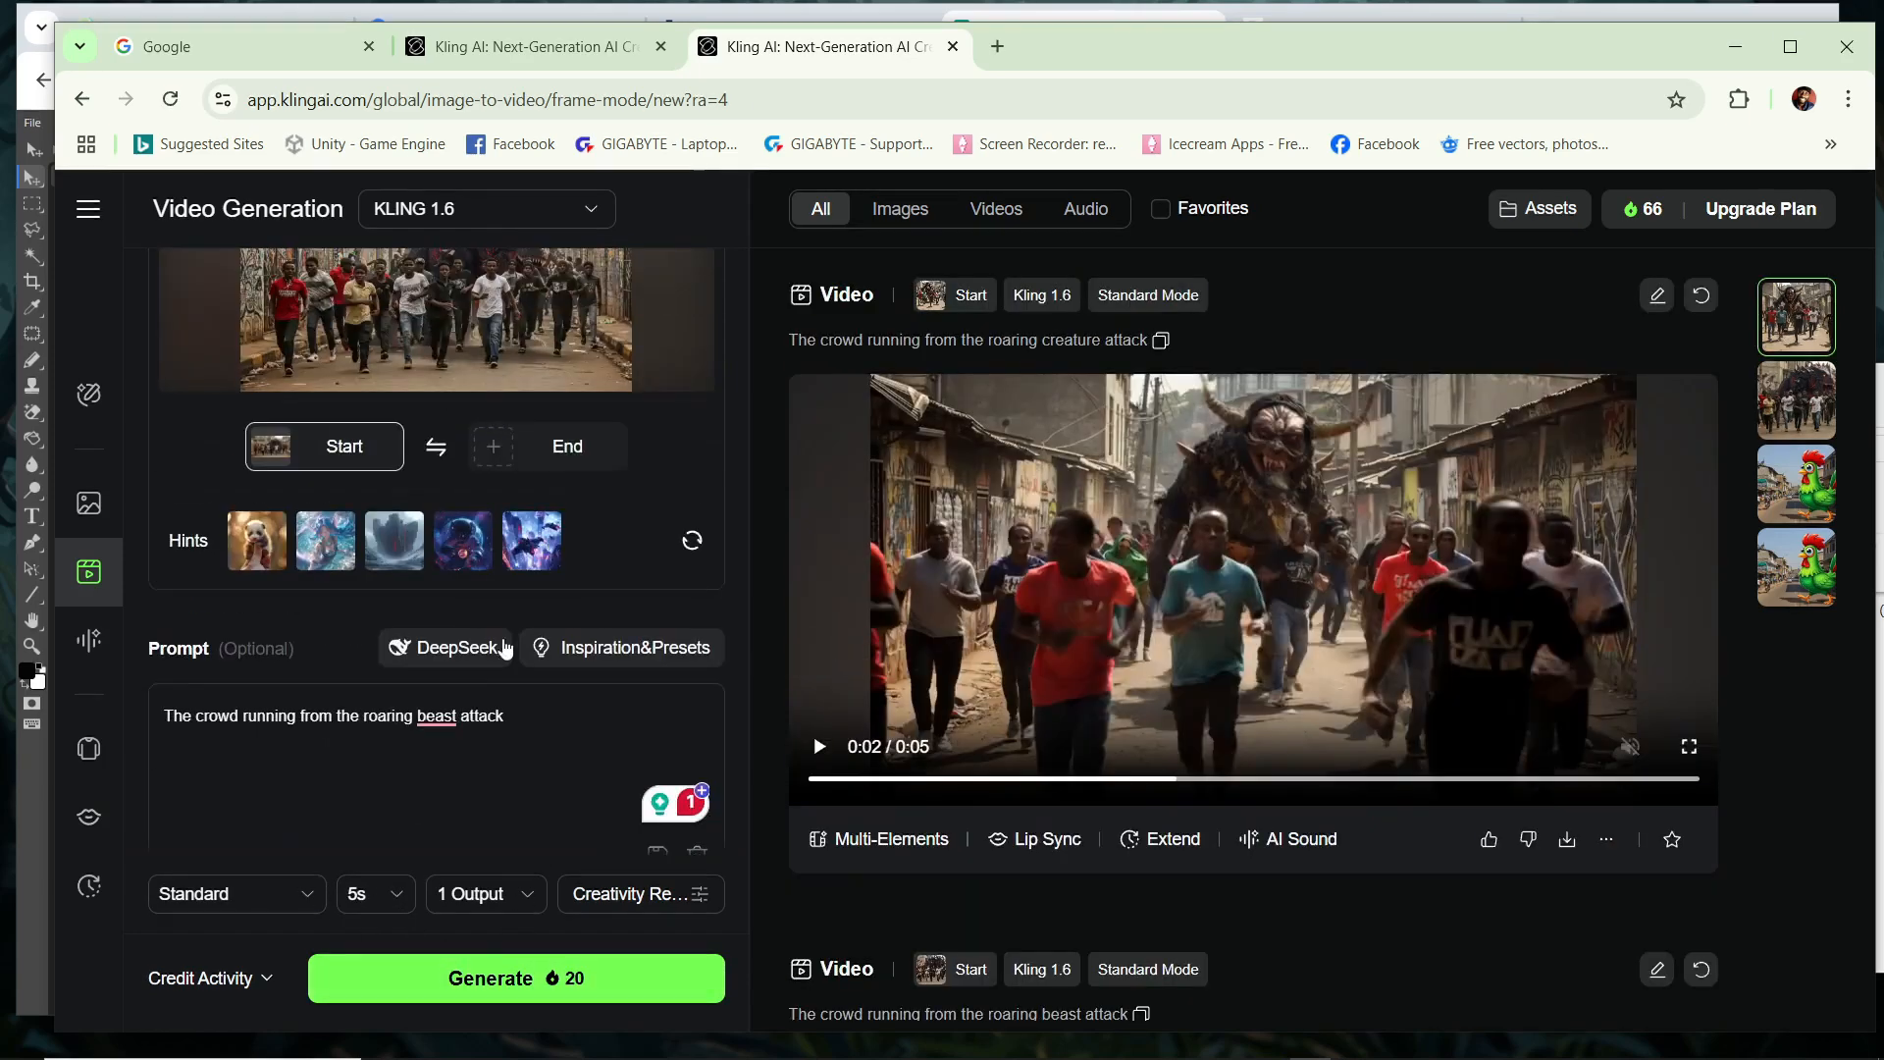
left_click(554, 979)
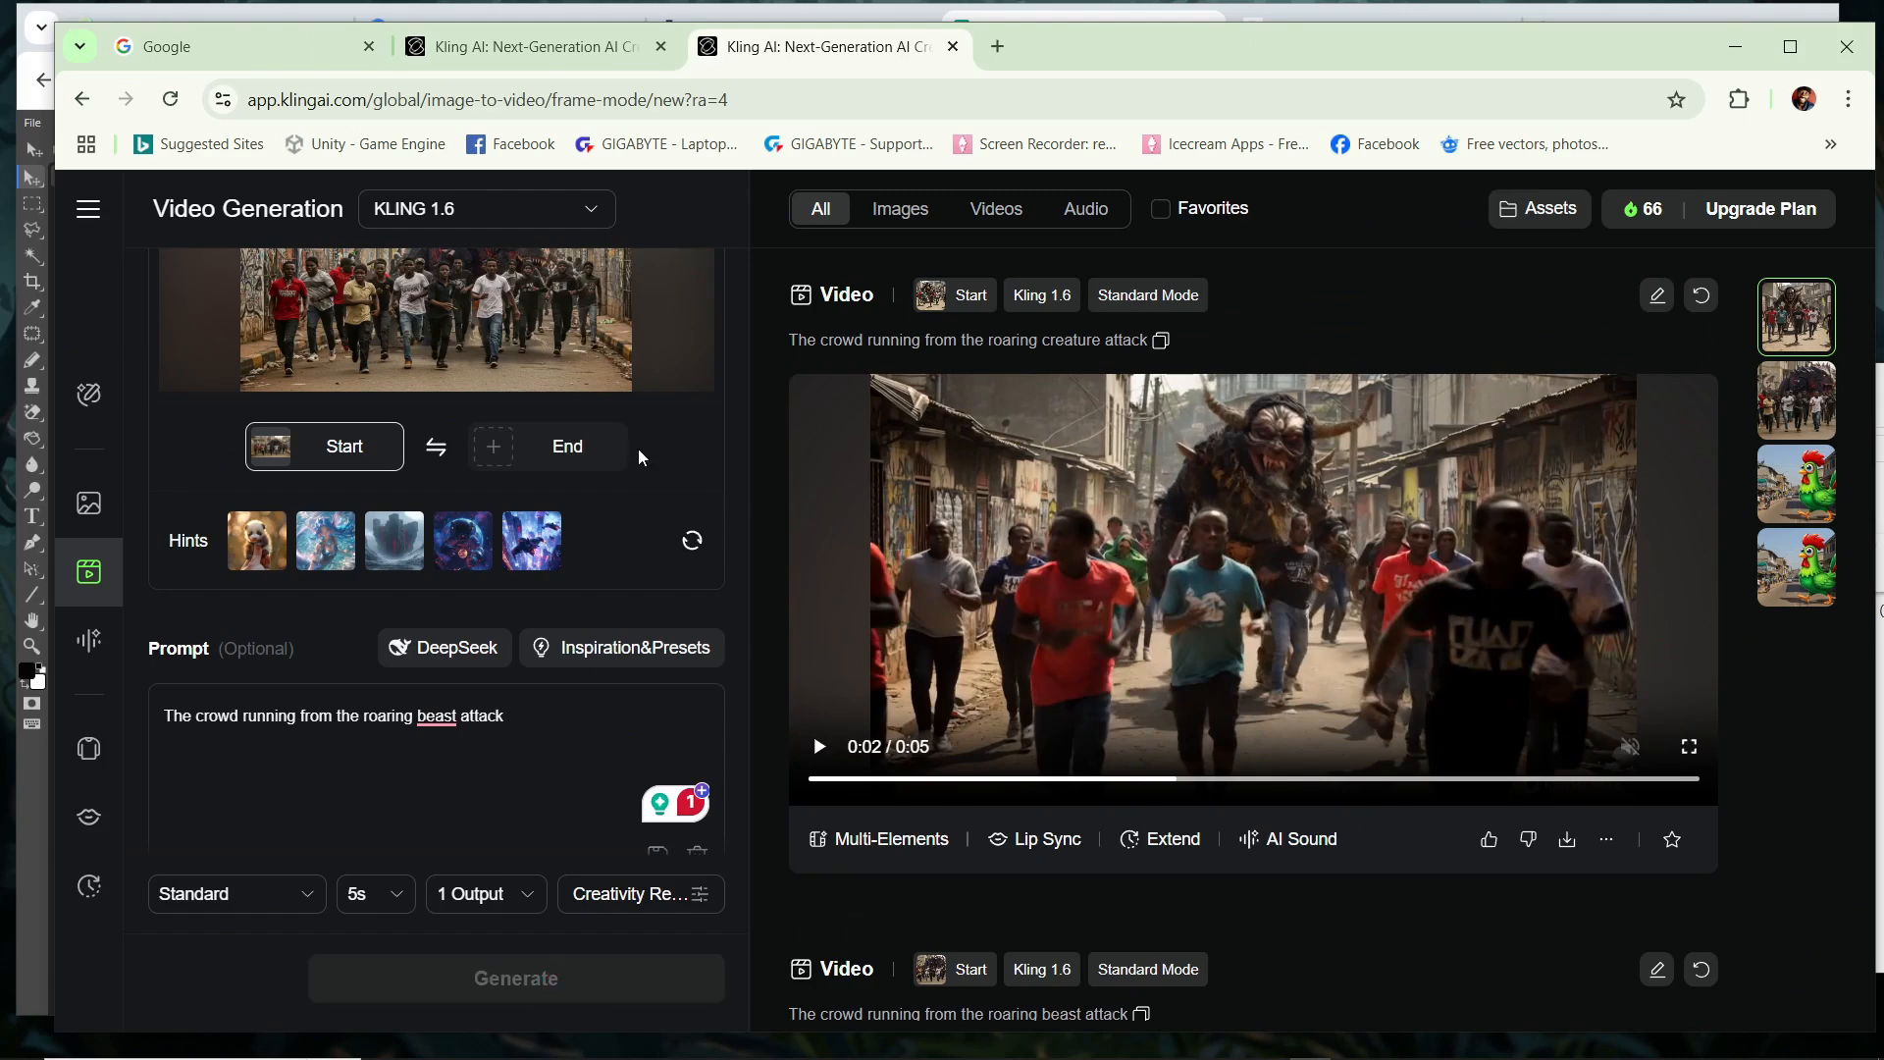